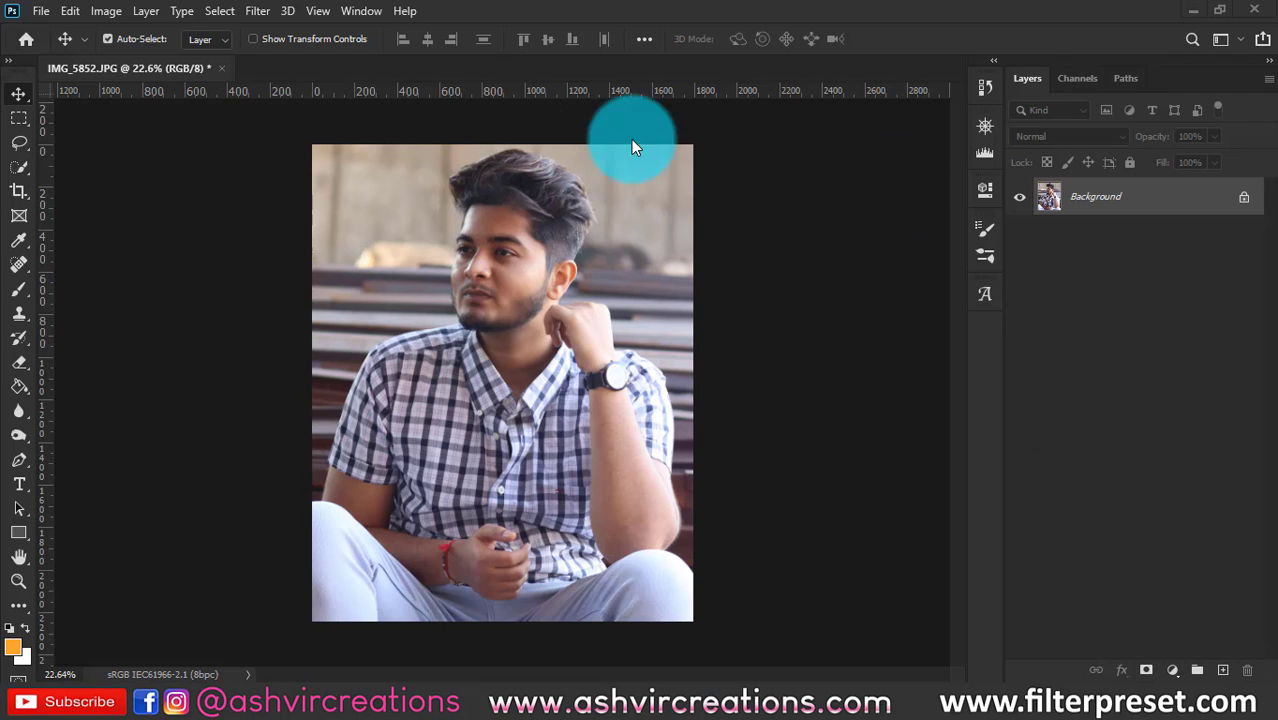
- Duplicate the Background layer as "Background copy" in the same document
scroll(501, 184, "up", 1)
scroll(527, 188, "up", 10)
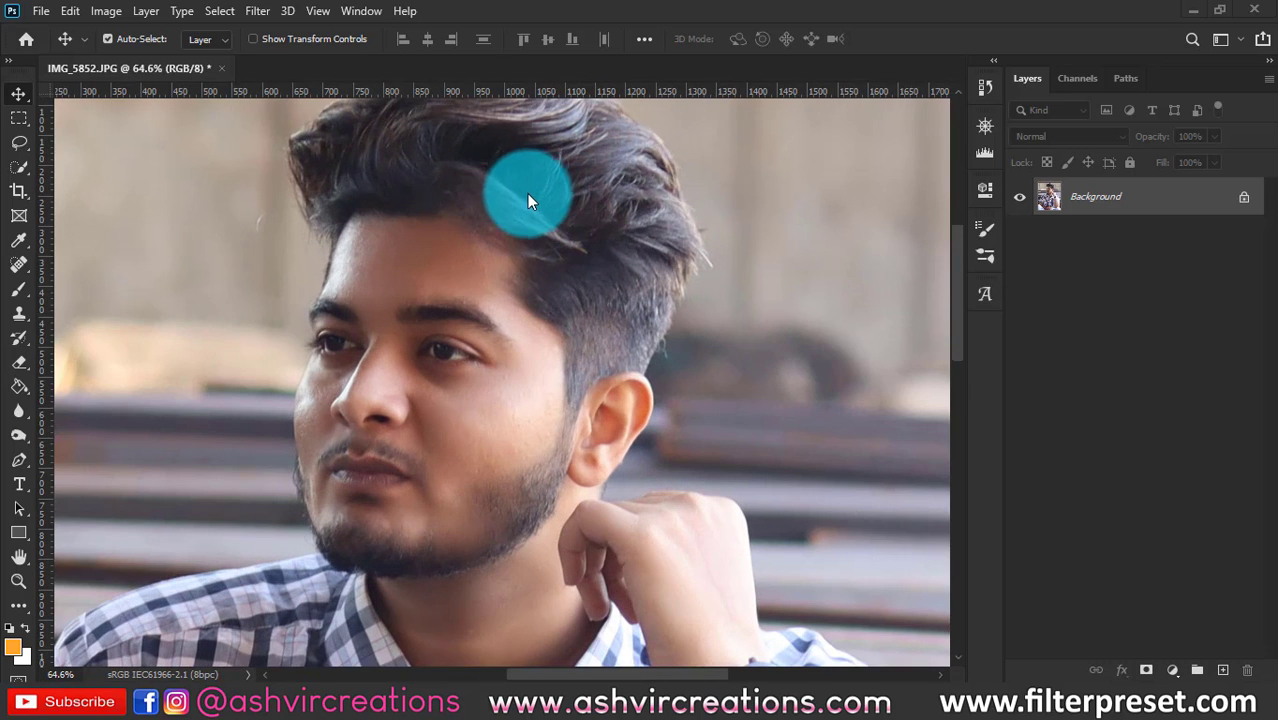
right_click(1124, 199)
left_click(1138, 232)
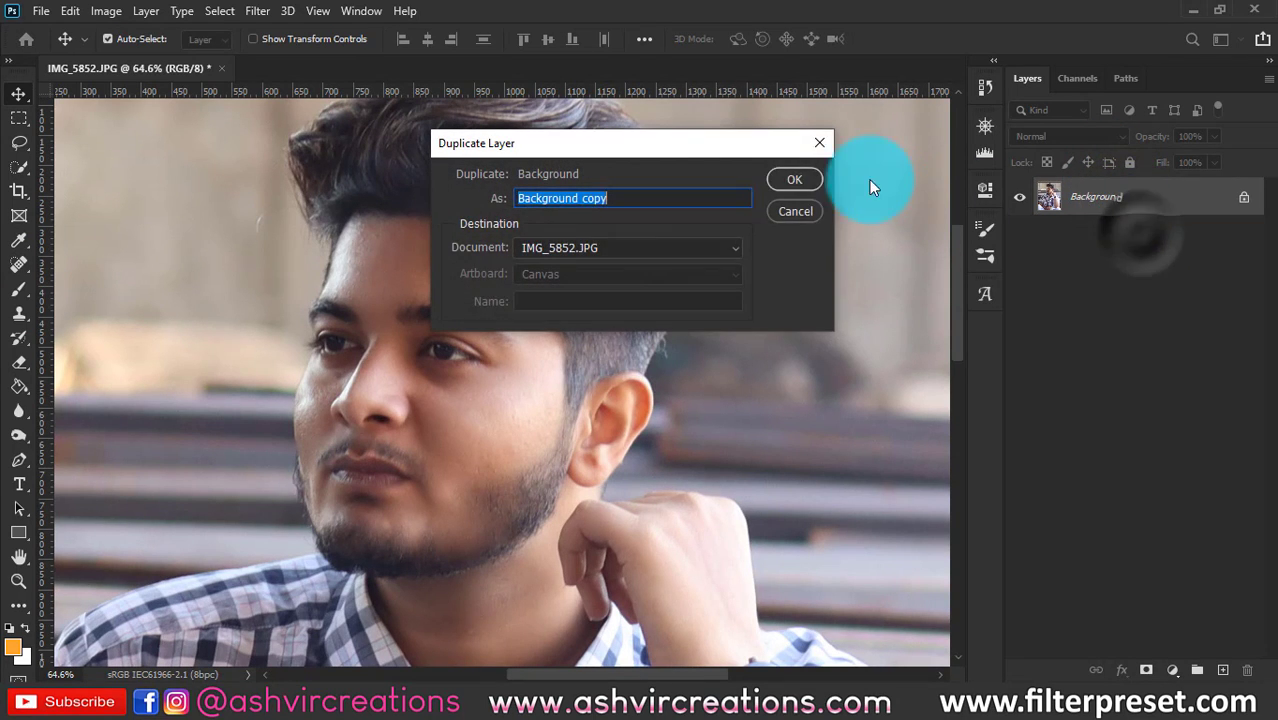
left_click(797, 180)
- Activate the Mixer Brush tool for painting on the Background copy layer
left_click(17, 289)
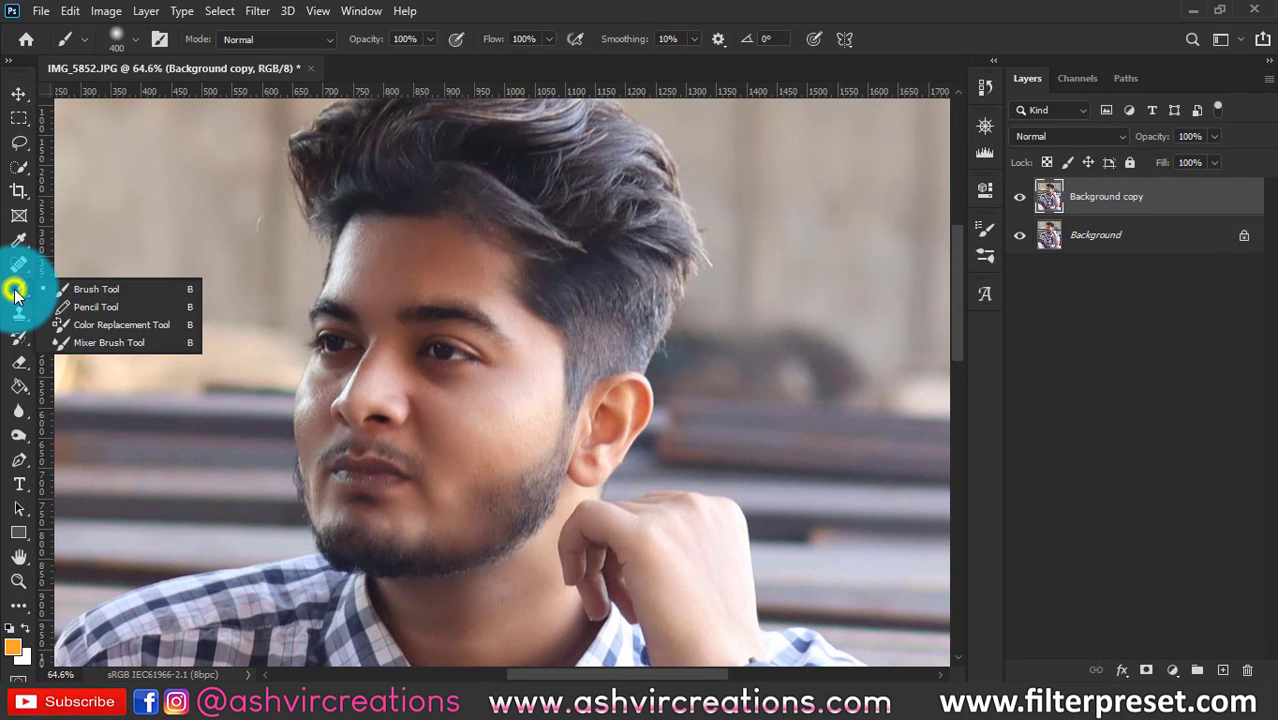
left_click(73, 340)
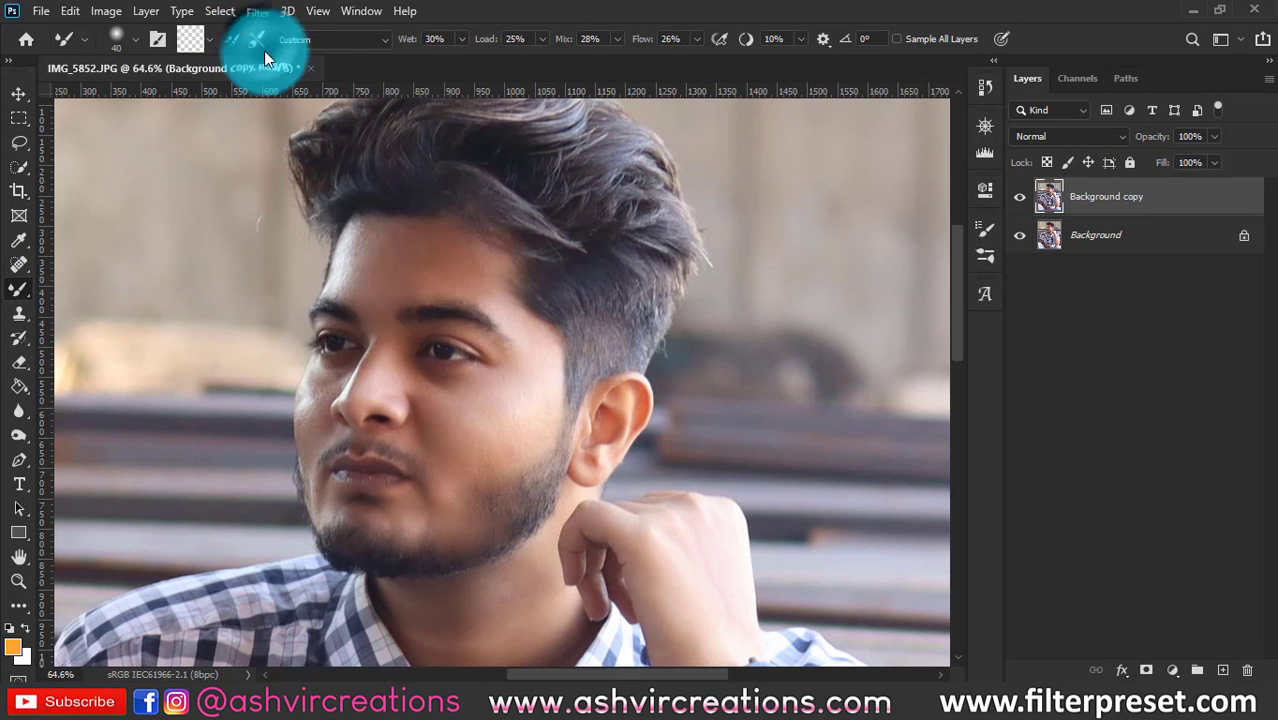
left_click(207, 39)
left_click(485, 8)
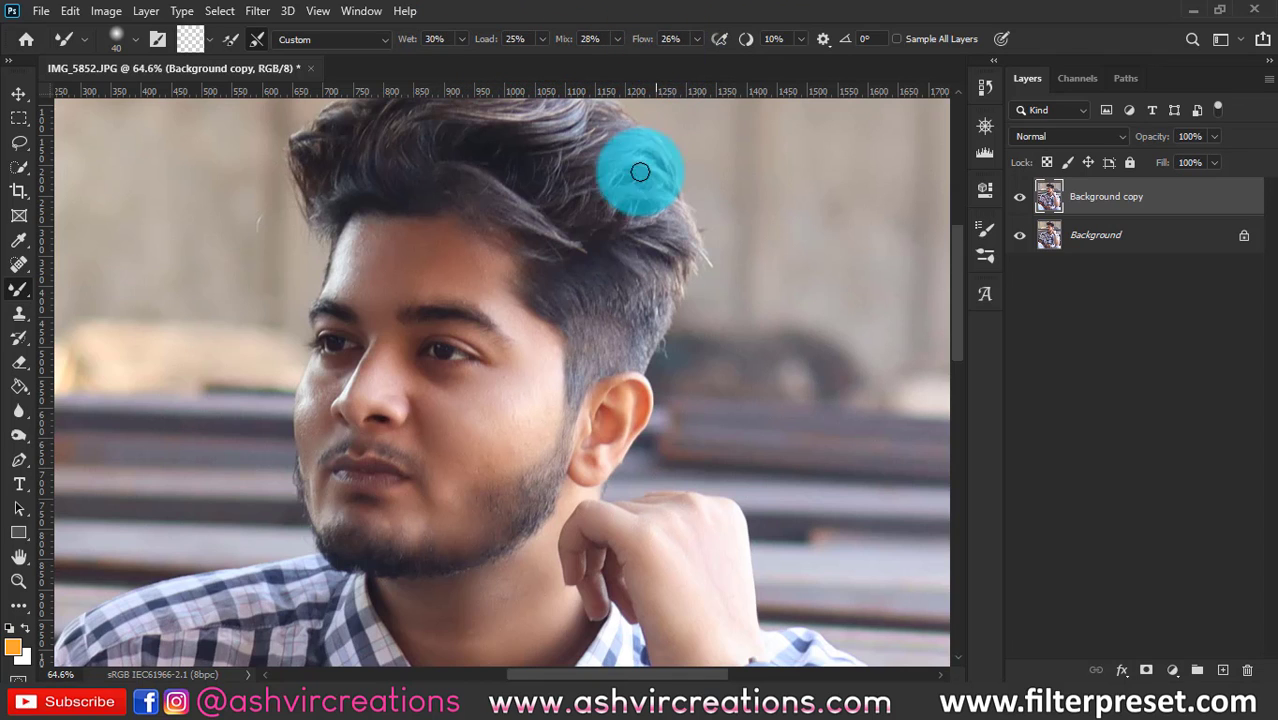
right_click(445, 284)
double_click(562, 482)
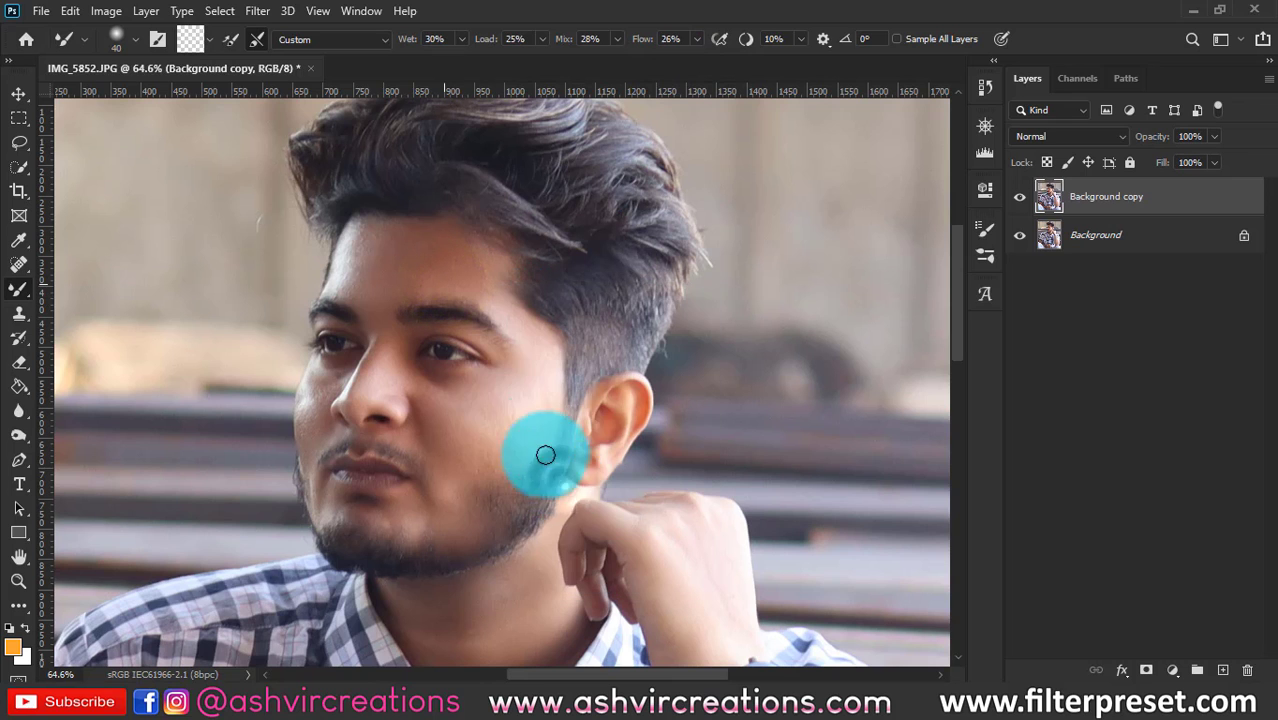
- Smooth the forehead skin with the Mixer Brush, varying the brush size between about 60 and 100 px
scroll(365, 262, "up", 3)
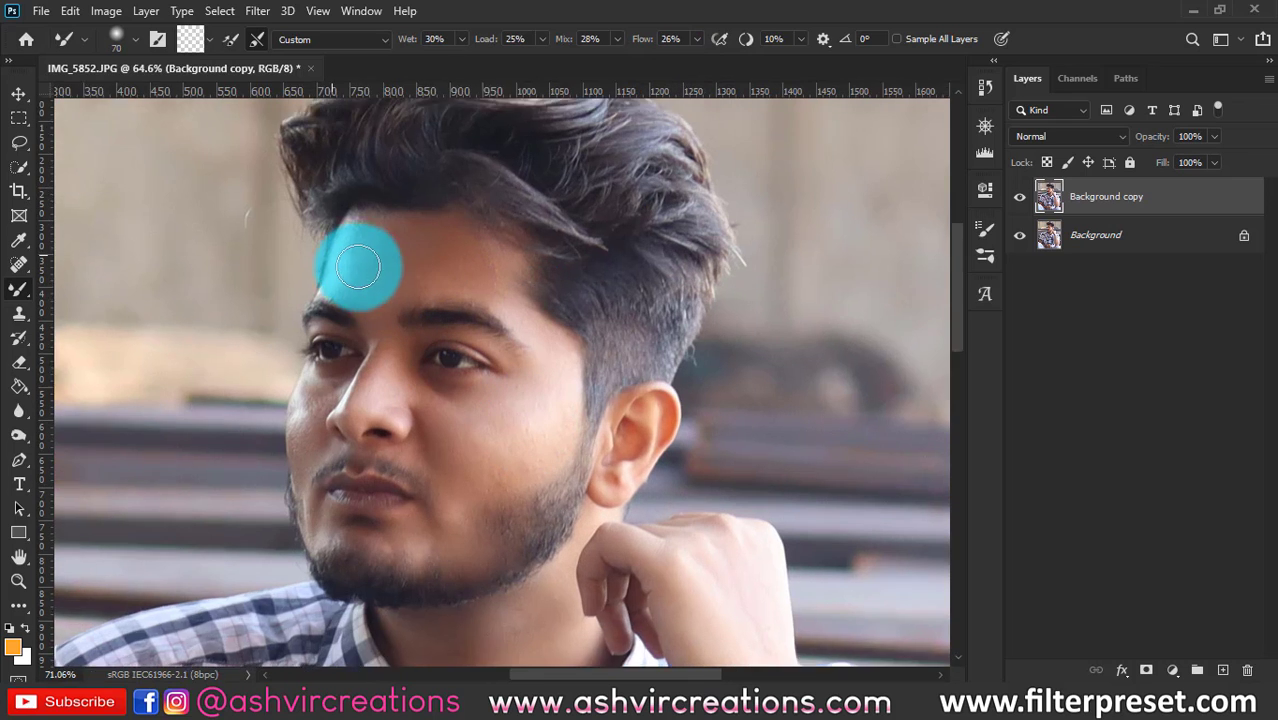
key("bracketright")
key("bracketright")
left_click_drag(365, 243, 356, 281)
key("bracketleft")
key("bracketleft")
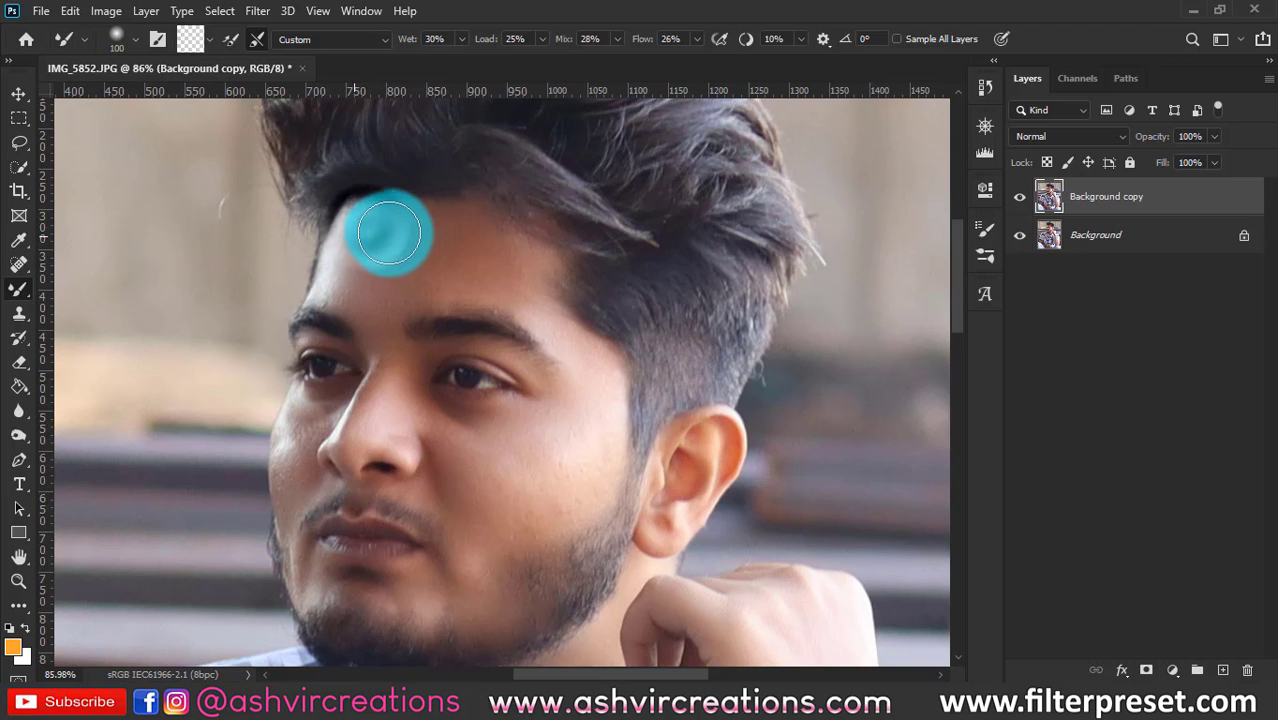
key("bracketleft")
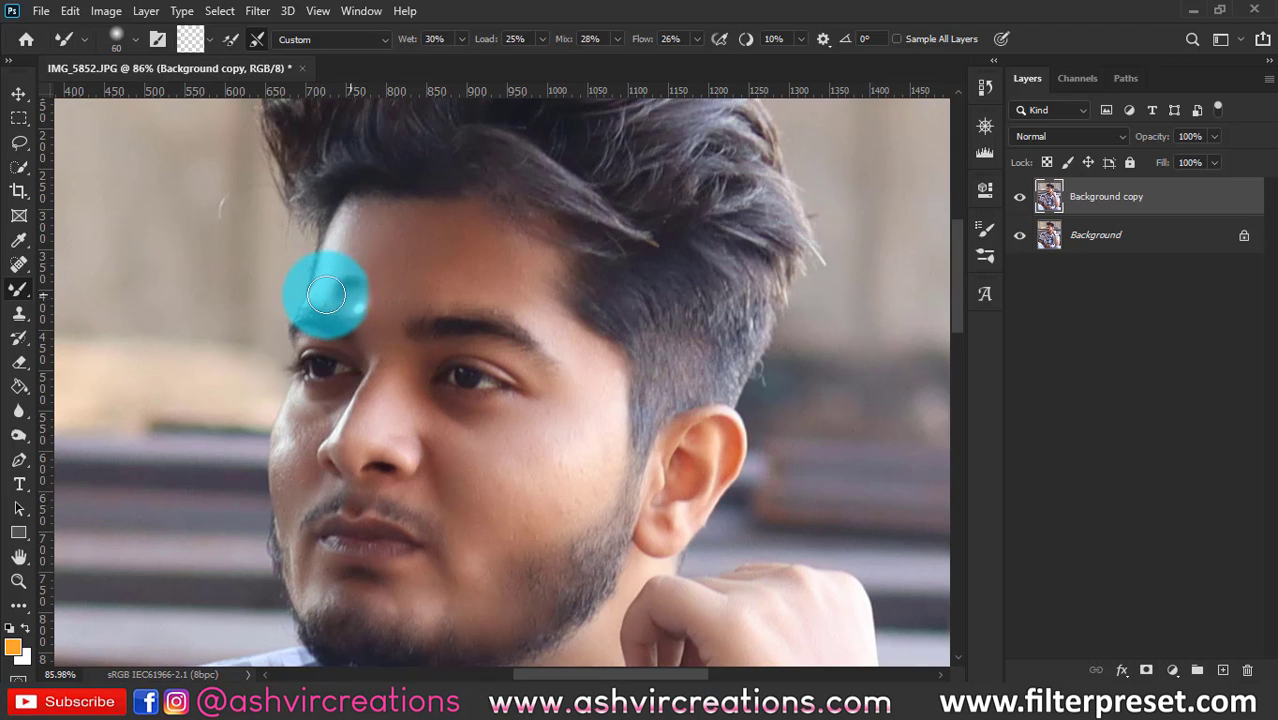
key("bracketright")
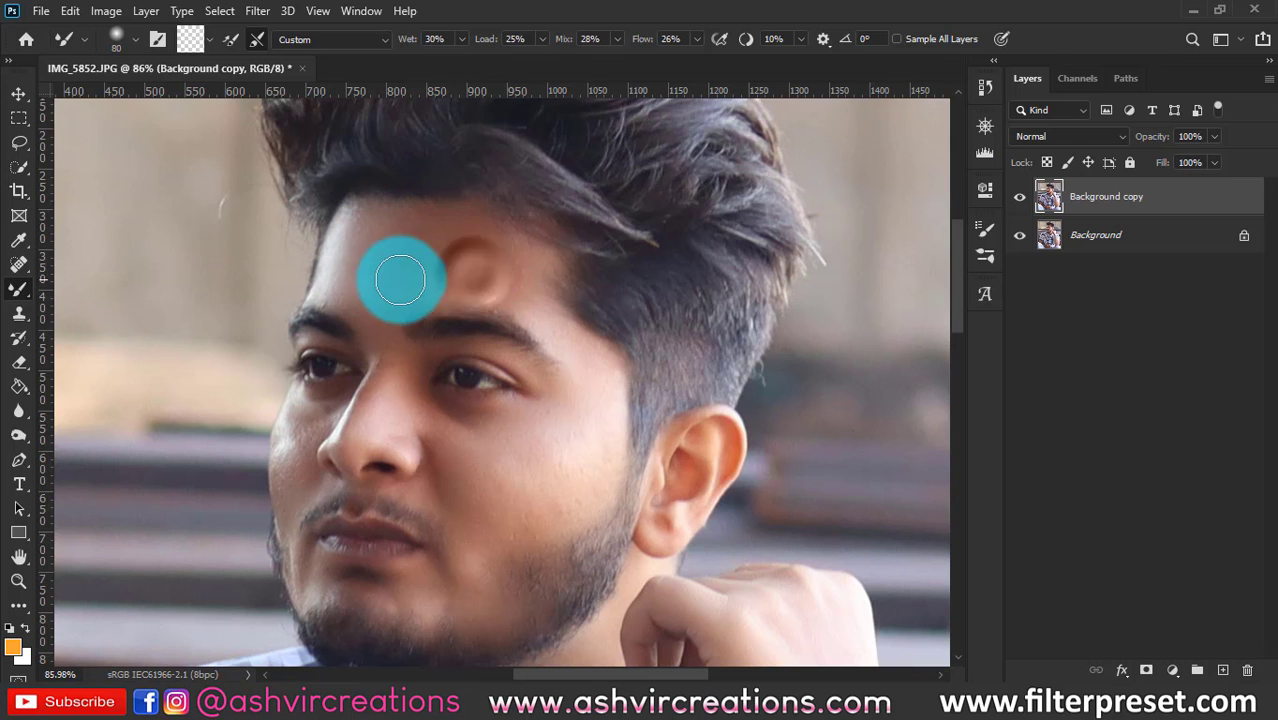
key("bracketleft")
key("bracketleft")
- Blend the skin below the far eye and down the far cheek with a Mixer Brush of about 35 px, undoing an unwanted stroke
scroll(308, 411, "up", 5)
key("bracketleft")
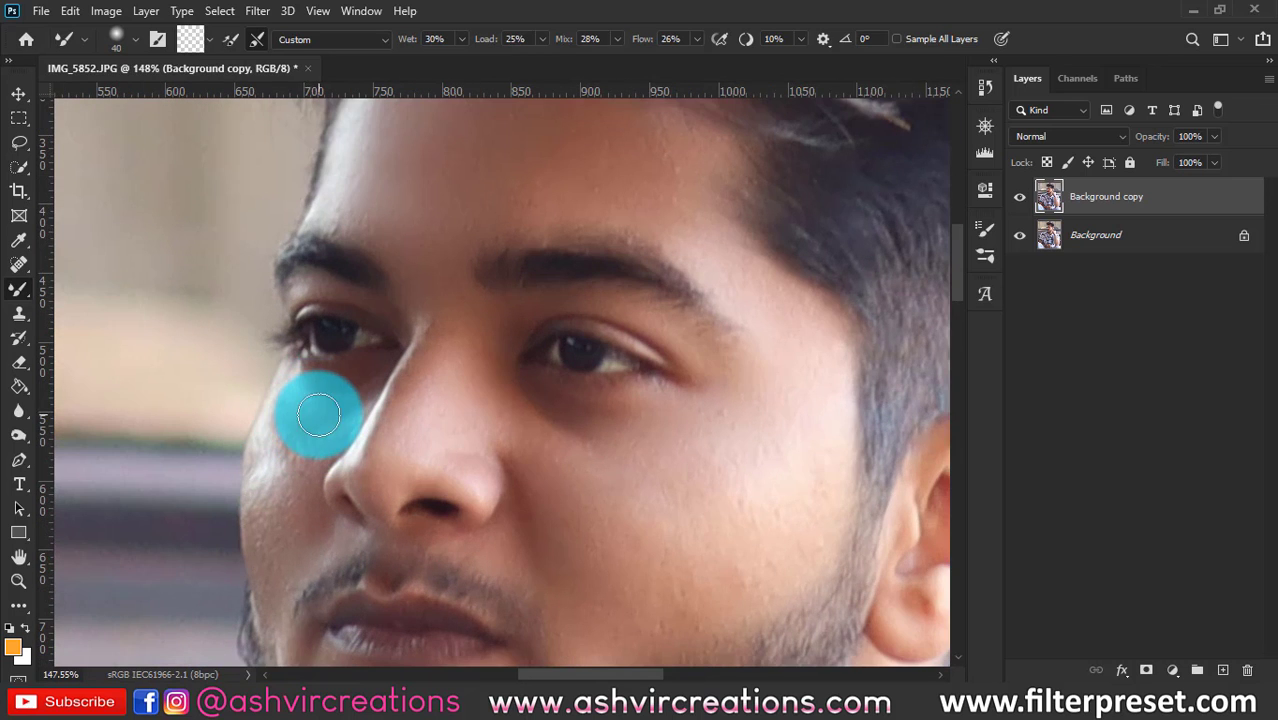
left_click_drag(331, 418, 279, 431)
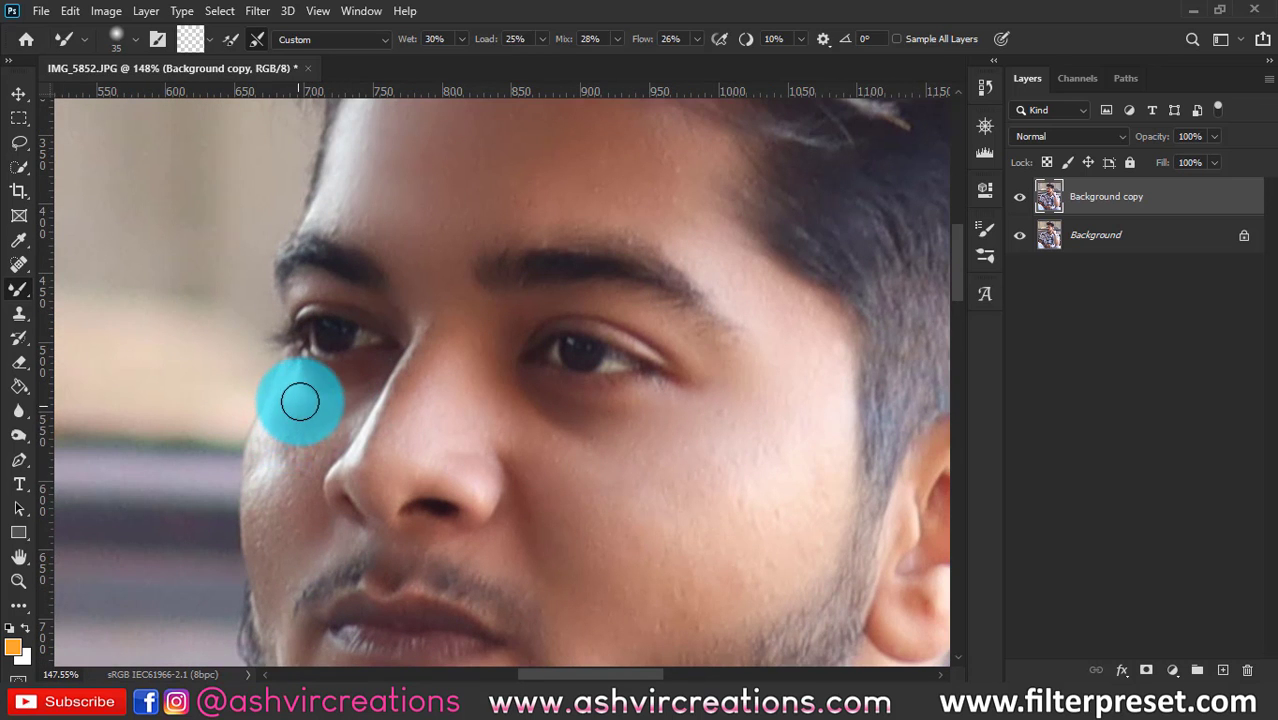
key("ctrl+z")
left_click_drag(312, 475, 397, 298)
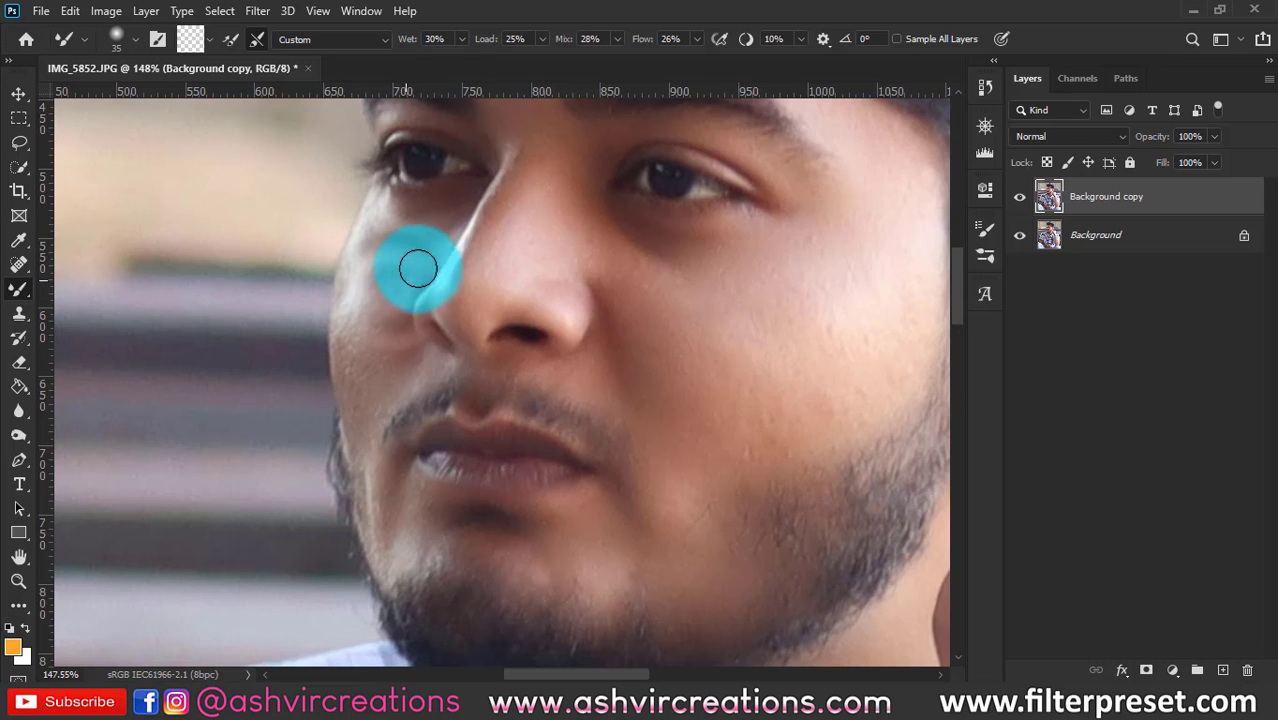
mouse_move(360, 339)
left_mouse_down()
mouse_move(349, 394)
mouse_move(385, 335)
mouse_move(371, 370)
mouse_move(369, 326)
mouse_move(419, 261)
mouse_move(353, 321)
mouse_move(384, 353)
mouse_move(357, 405)
mouse_move(355, 275)
mouse_move(370, 287)
mouse_move(405, 273)
mouse_move(362, 319)
mouse_move(377, 372)
mouse_move(349, 430)
mouse_move(365, 399)
mouse_move(433, 540)
mouse_move(404, 509)
mouse_move(499, 437)
mouse_move(394, 532)
mouse_move(371, 419)
mouse_move(406, 532)
mouse_move(364, 446)
mouse_move(389, 533)
mouse_move(450, 552)
mouse_move(667, 491)
mouse_move(611, 555)
mouse_move(648, 485)
mouse_move(594, 544)
mouse_move(680, 499)
mouse_move(611, 587)
mouse_move(641, 541)
mouse_move(645, 483)
mouse_move(582, 541)
mouse_move(675, 459)
mouse_move(606, 564)
mouse_move(674, 490)
mouse_move(604, 538)
mouse_move(654, 490)
mouse_move(588, 517)
mouse_move(663, 516)
mouse_move(574, 588)
mouse_move(533, 517)
left_mouse_up()
scroll(540, 516, "down", 4)
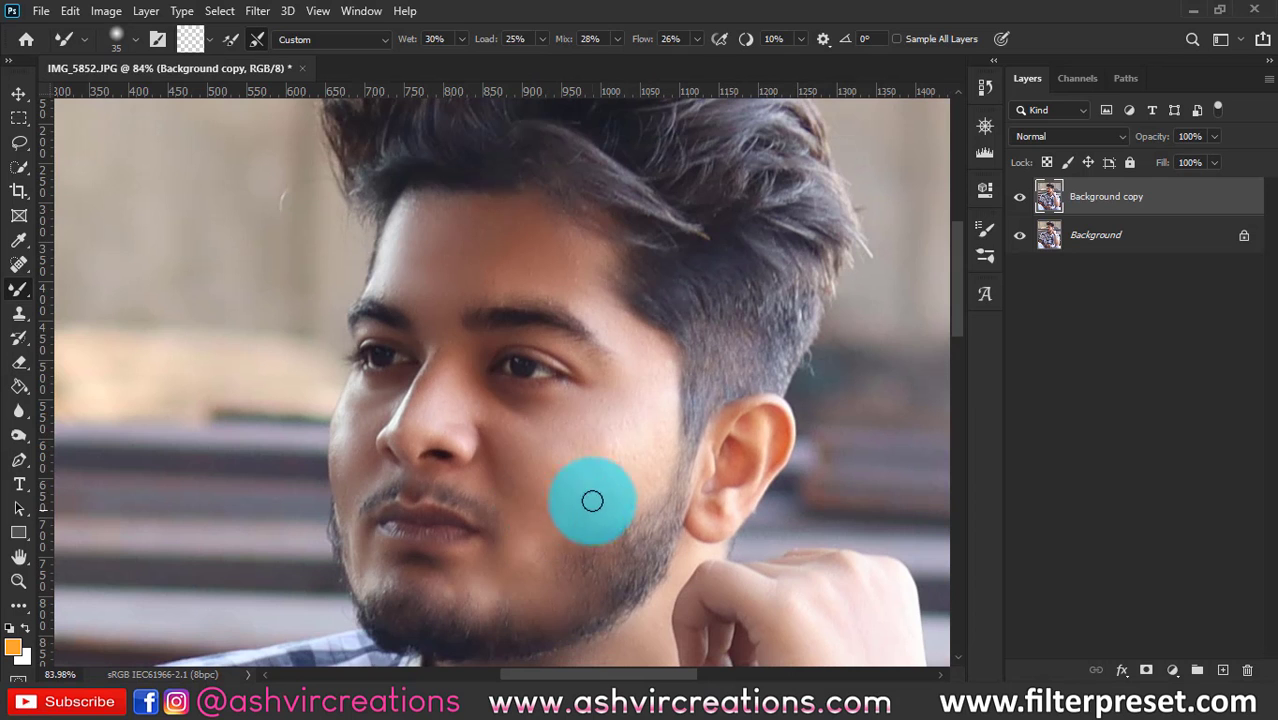
- Smooth the near cheek from below the eye down to the beard with a 50 px Mixer Brush
left_click_drag(516, 426, 561, 493)
scroll(643, 485, "up", 5)
left_click_drag(707, 530, 674, 384)
mouse_move(676, 382)
left_mouse_down()
mouse_move(642, 408)
mouse_move(672, 422)
mouse_move(668, 477)
mouse_move(571, 526)
mouse_move(641, 465)
left_mouse_up()
left_click_drag(639, 421, 669, 385)
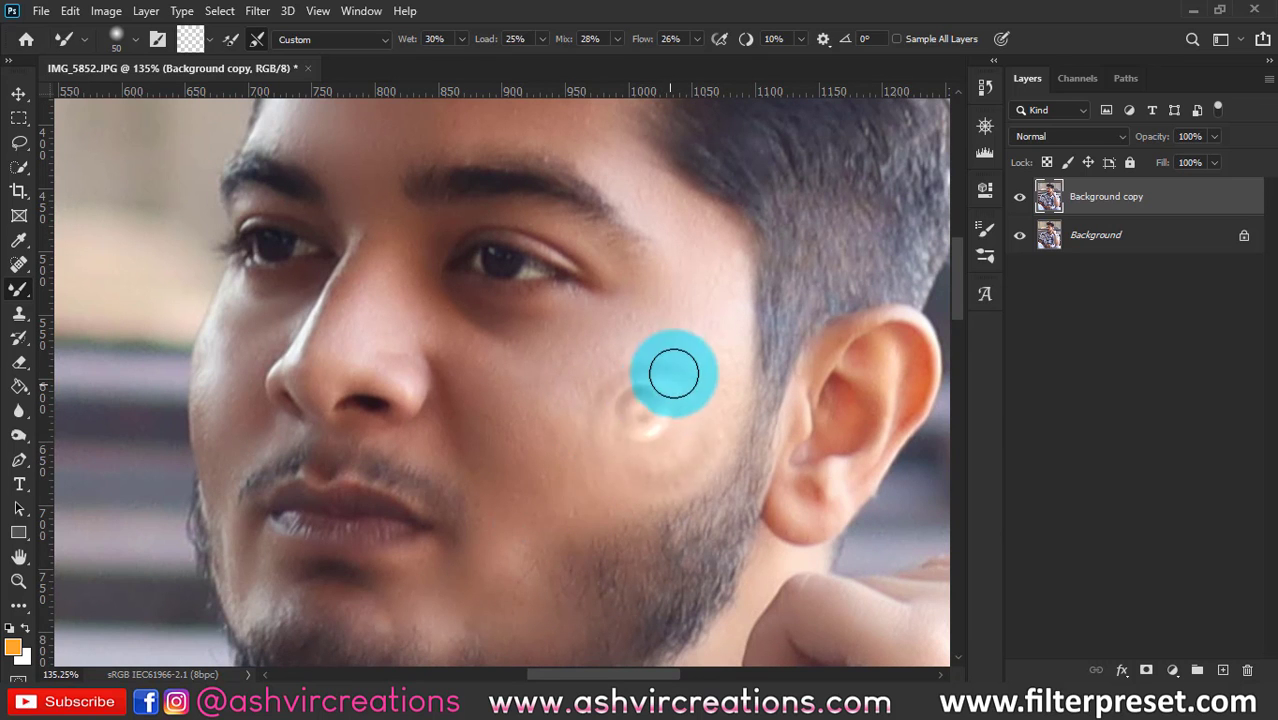
mouse_move(580, 431)
left_mouse_down()
mouse_move(648, 349)
mouse_move(676, 351)
mouse_move(539, 425)
mouse_move(587, 497)
mouse_move(618, 492)
left_mouse_up()
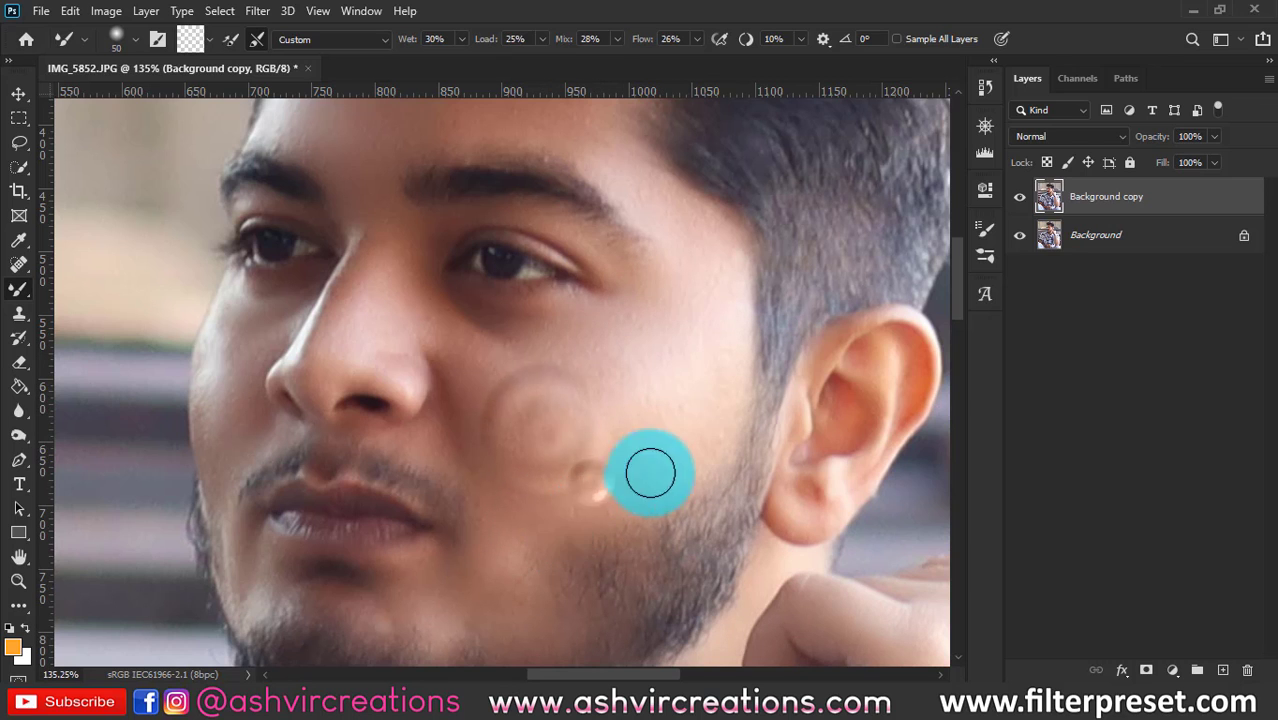
mouse_move(690, 420)
left_mouse_down()
mouse_move(656, 431)
mouse_move(530, 542)
mouse_move(598, 482)
mouse_move(542, 460)
mouse_move(519, 602)
mouse_move(504, 559)
mouse_move(511, 522)
mouse_move(489, 634)
mouse_move(503, 628)
mouse_move(544, 492)
mouse_move(489, 431)
left_mouse_up()
mouse_move(572, 408)
left_mouse_down()
mouse_move(564, 371)
mouse_move(460, 325)
mouse_move(572, 331)
mouse_move(440, 298)
mouse_move(541, 334)
mouse_move(460, 305)
mouse_move(533, 339)
mouse_move(456, 371)
left_mouse_up()
left_click_drag(553, 454, 653, 554)
mouse_move(637, 459)
left_mouse_down()
mouse_move(540, 397)
mouse_move(605, 436)
mouse_move(701, 447)
mouse_move(634, 474)
left_mouse_up()
left_click_drag(526, 395, 560, 451)
scroll(558, 450, "down", 3)
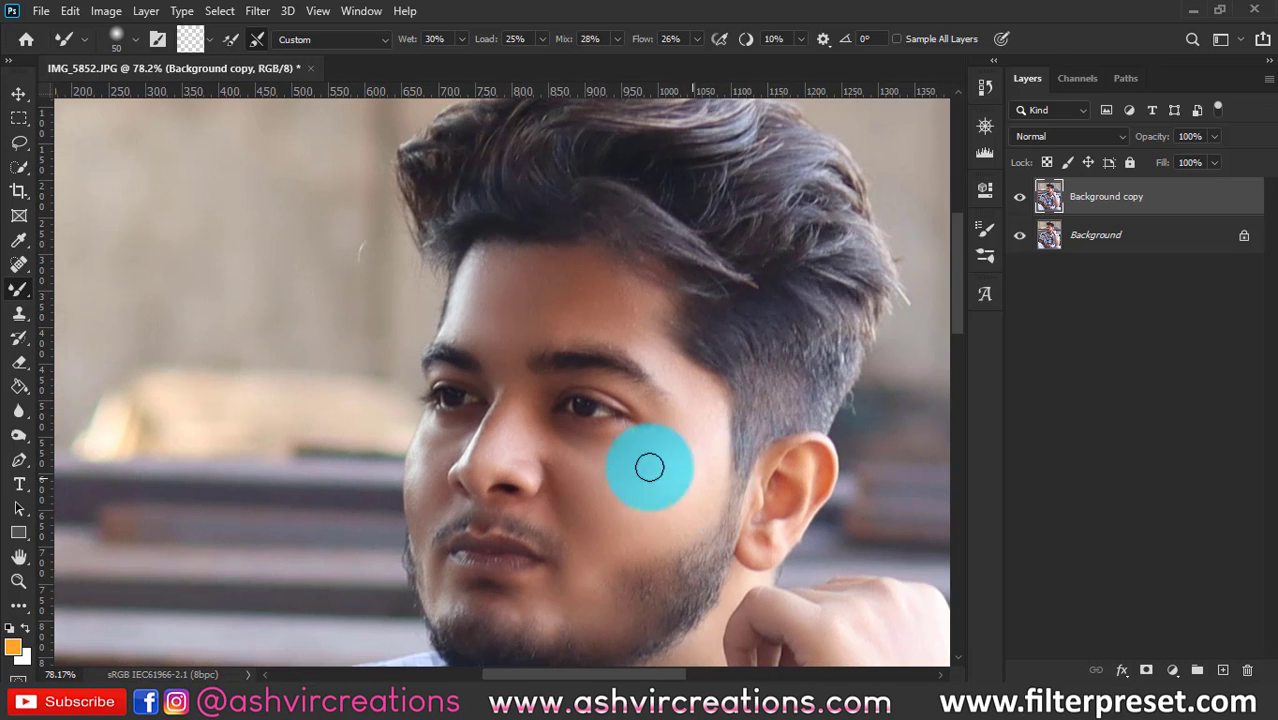
- Touch up the remaining uneven skin on the near cheek and beside the eye with the 50 px Mixer Brush
scroll(594, 455, "up", 3)
mouse_move(607, 457)
left_mouse_down()
mouse_move(502, 372)
mouse_move(650, 471)
mouse_move(536, 419)
mouse_move(591, 457)
left_mouse_up()
scroll(653, 468, "down", 4)
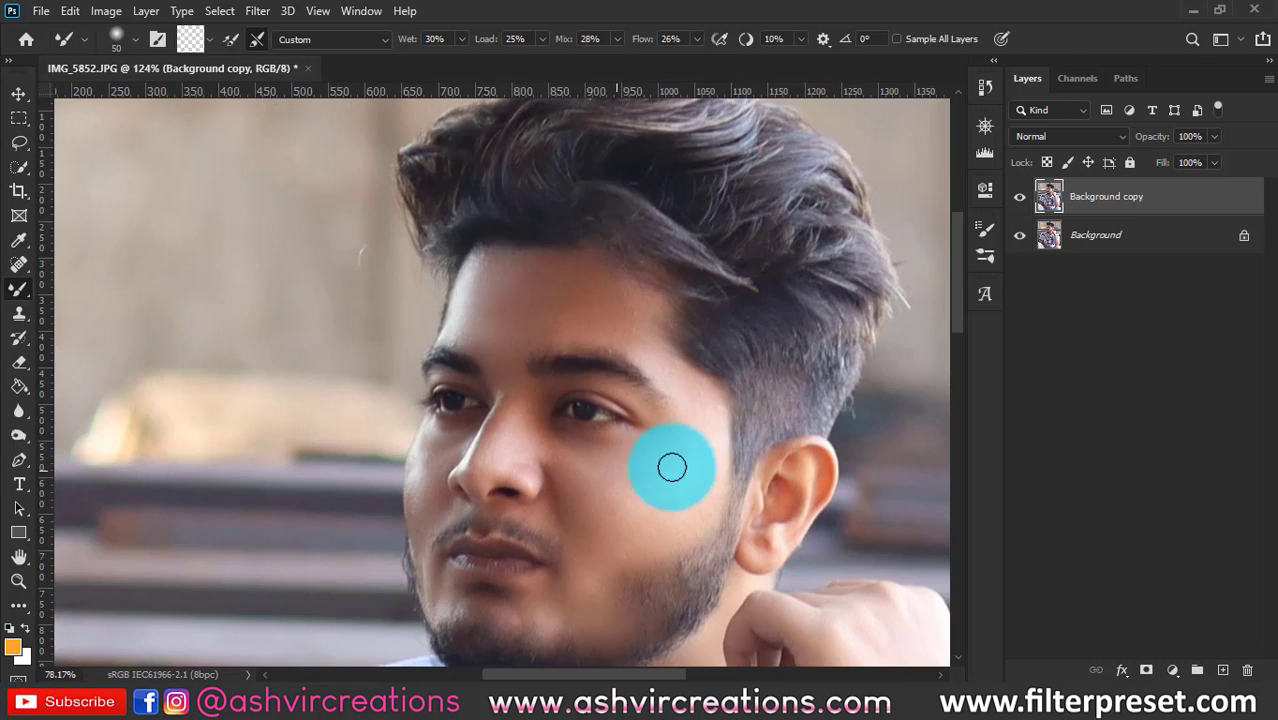
mouse_move(642, 394)
left_mouse_down()
mouse_move(585, 349)
mouse_move(613, 391)
mouse_move(603, 383)
mouse_move(617, 337)
mouse_move(562, 327)
mouse_move(728, 430)
mouse_move(697, 483)
left_mouse_up()
scroll(574, 352, "up", 2)
left_click(566, 292)
left_click_drag(634, 543, 571, 339)
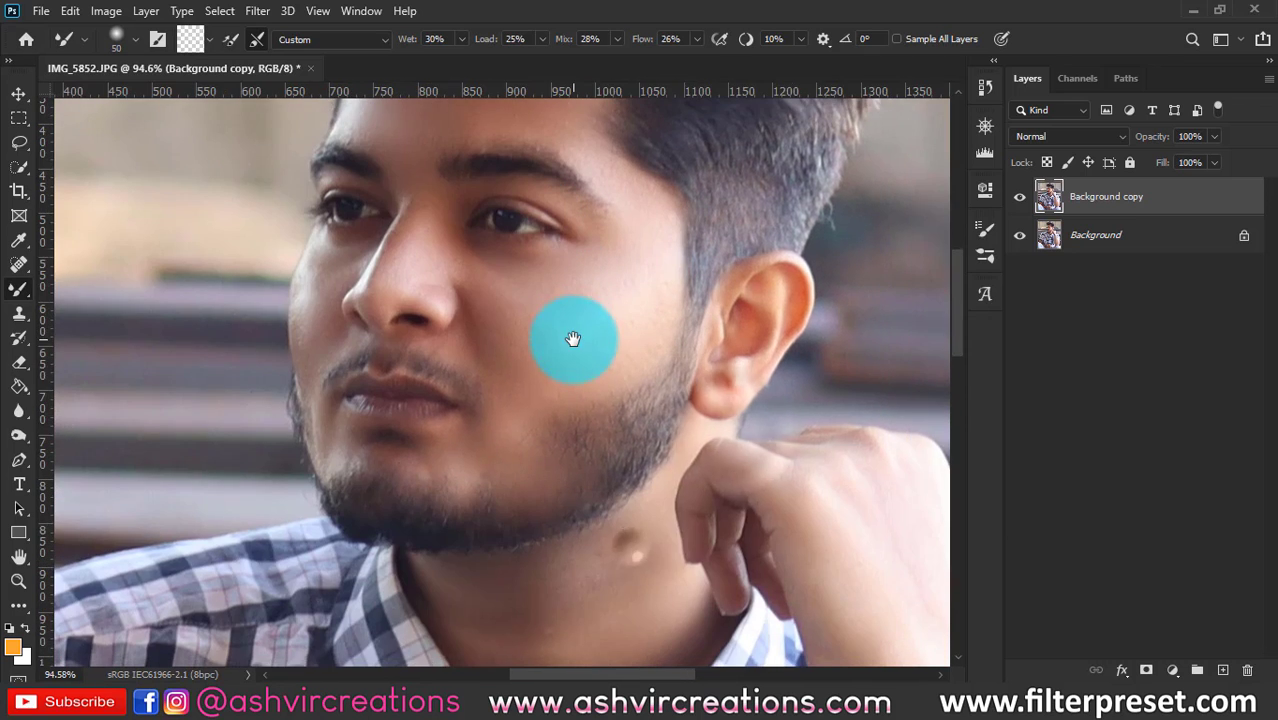
- Reduce the Mixer Brush size to 30 px for the area around the nose bridge and eyes
scroll(542, 362, "down", 2)
scroll(425, 235, "up", 3)
scroll(547, 264, "up", 2)
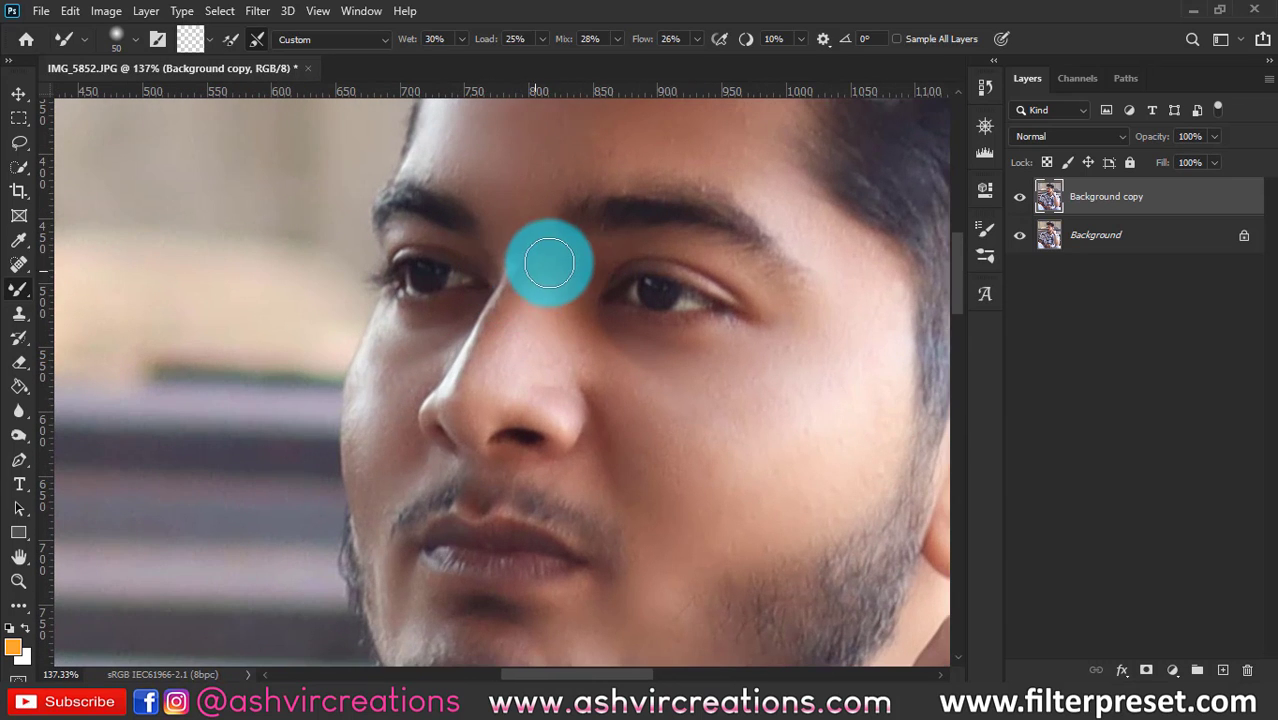
key("bracketleft")
key("bracketleft")
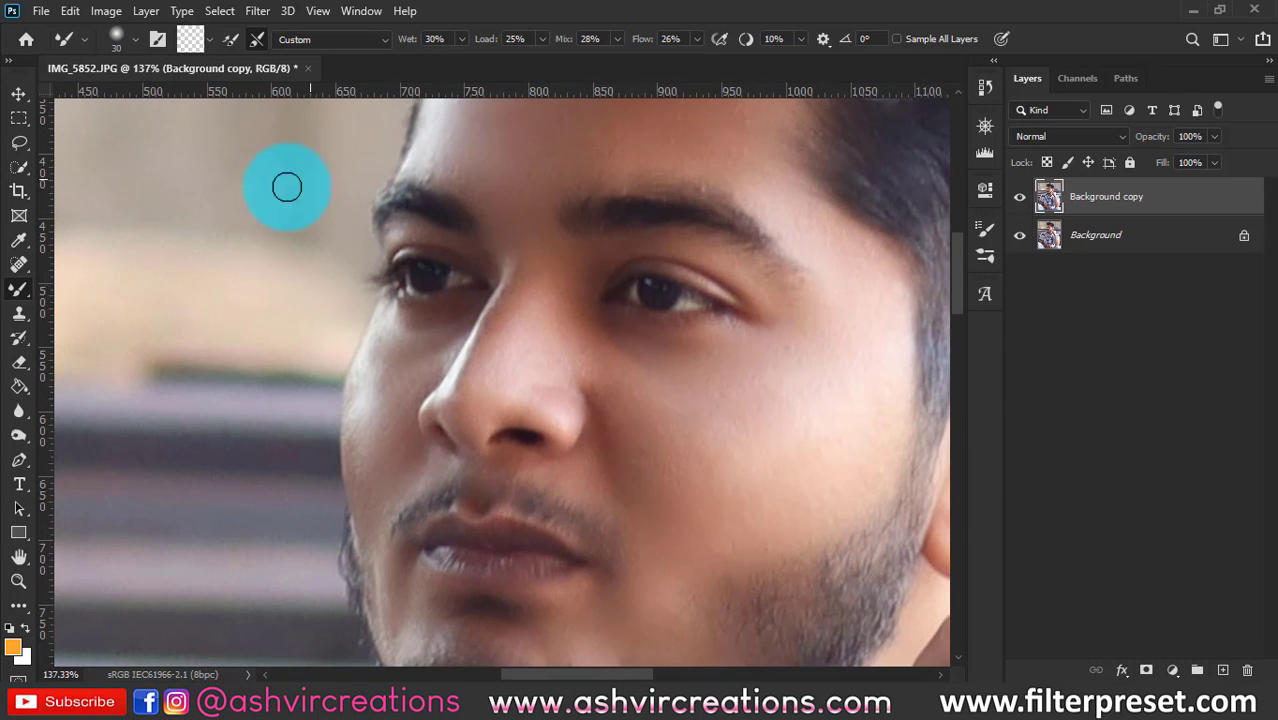
- Remove small blemishes by the near eyebrow, nose bridge and outer eye corner with a 15 px Content-Aware Spot Healing Brush
right_click(18, 263)
left_click(85, 263)
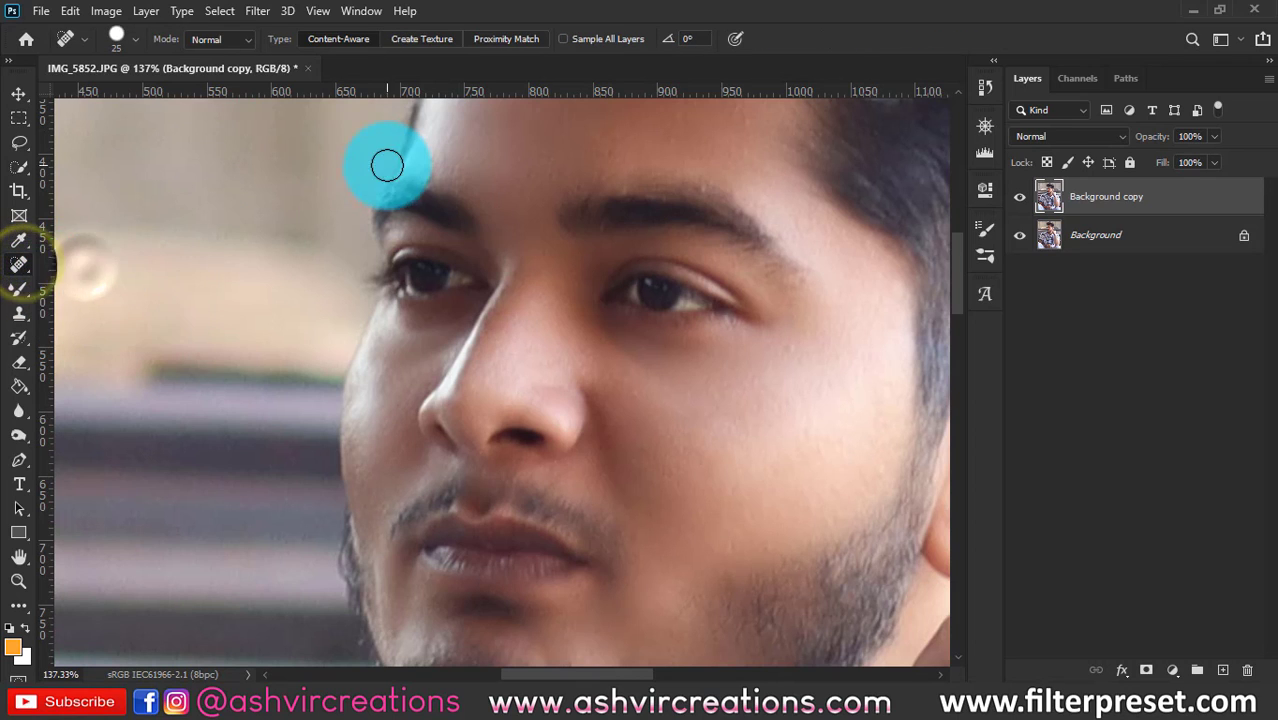
key("bracketleft")
mouse_move(657, 178)
left_mouse_down()
mouse_move(705, 188)
mouse_move(742, 157)
mouse_move(718, 122)
mouse_move(665, 134)
mouse_move(679, 168)
left_mouse_up()
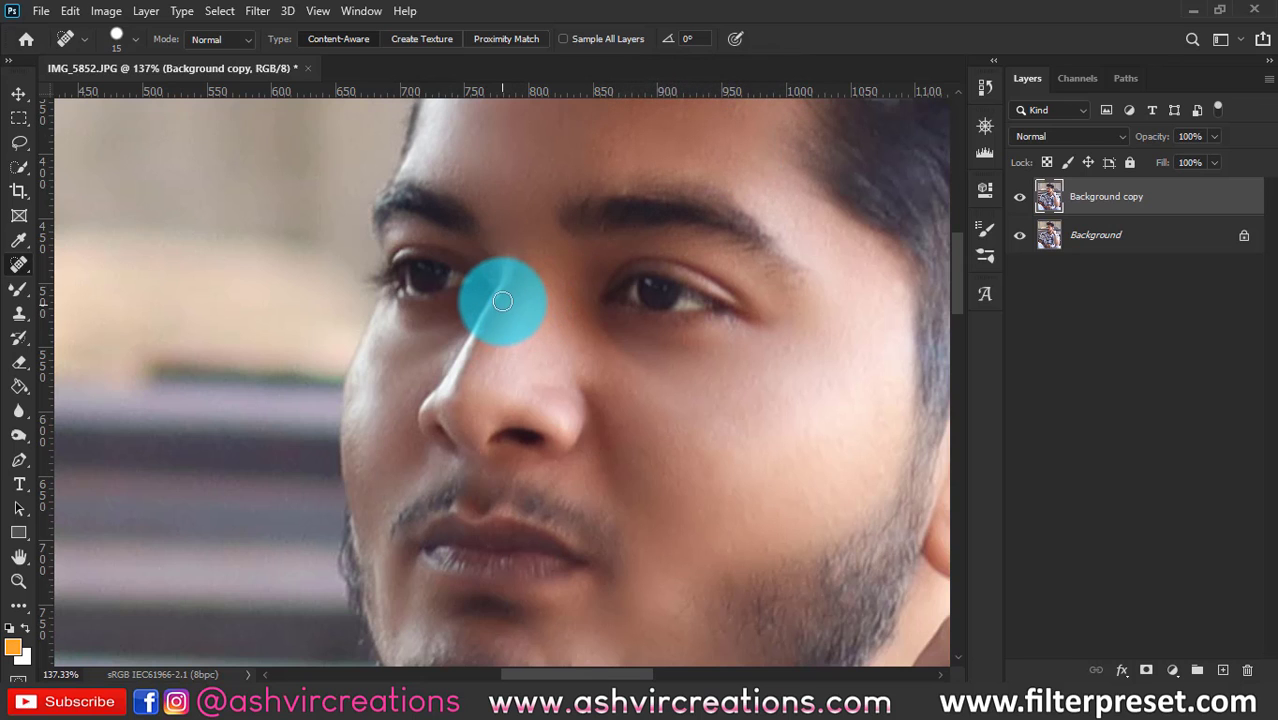
mouse_move(505, 299)
left_mouse_down()
mouse_move(502, 329)
mouse_move(513, 271)
left_mouse_up()
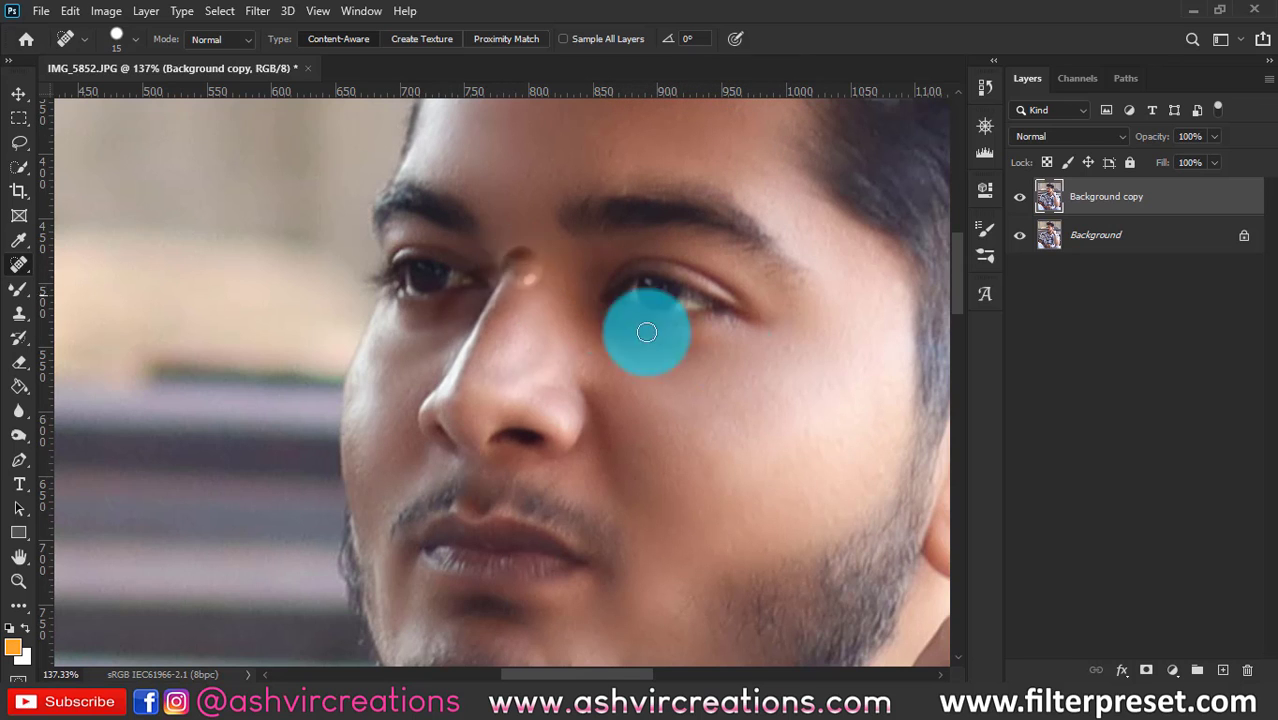
mouse_move(790, 350)
left_mouse_down()
mouse_move(844, 343)
mouse_move(765, 314)
mouse_move(778, 333)
mouse_move(765, 328)
mouse_move(770, 362)
mouse_move(766, 344)
left_mouse_up()
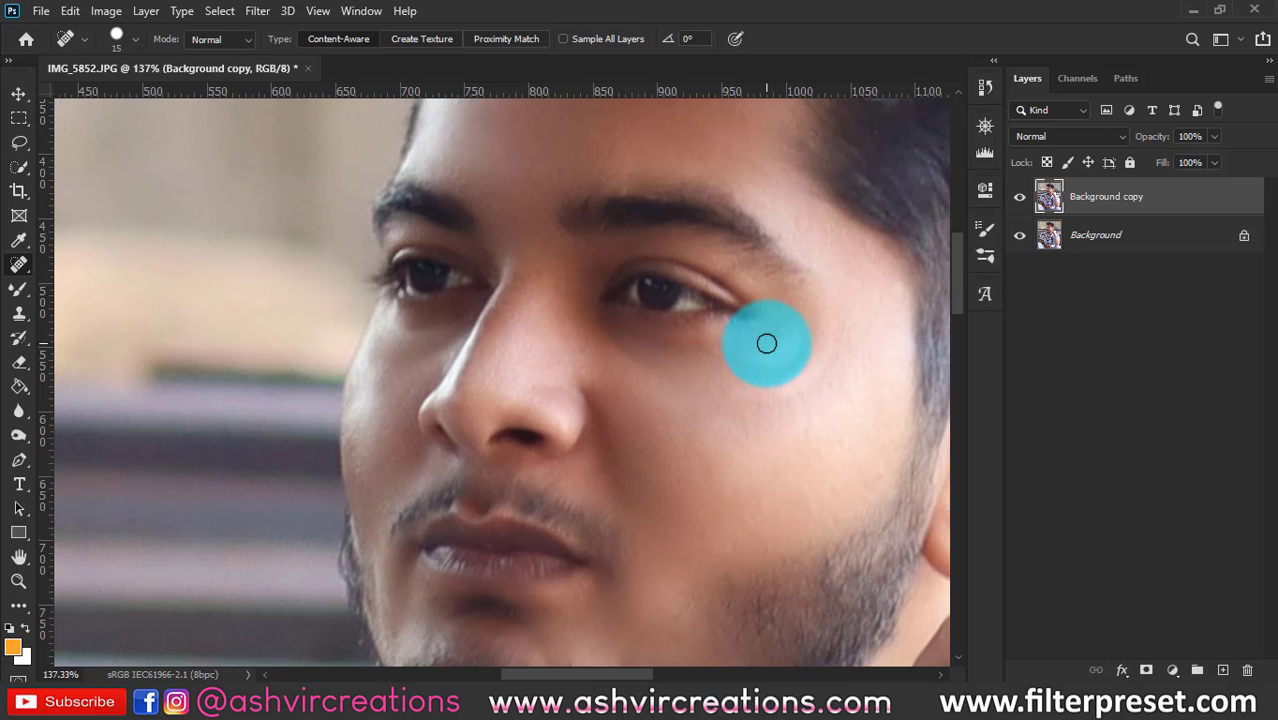
- Examine the retouched facial skin both close up and in the wider portrait, switching to the Move tool
scroll(812, 350, "down", 5)
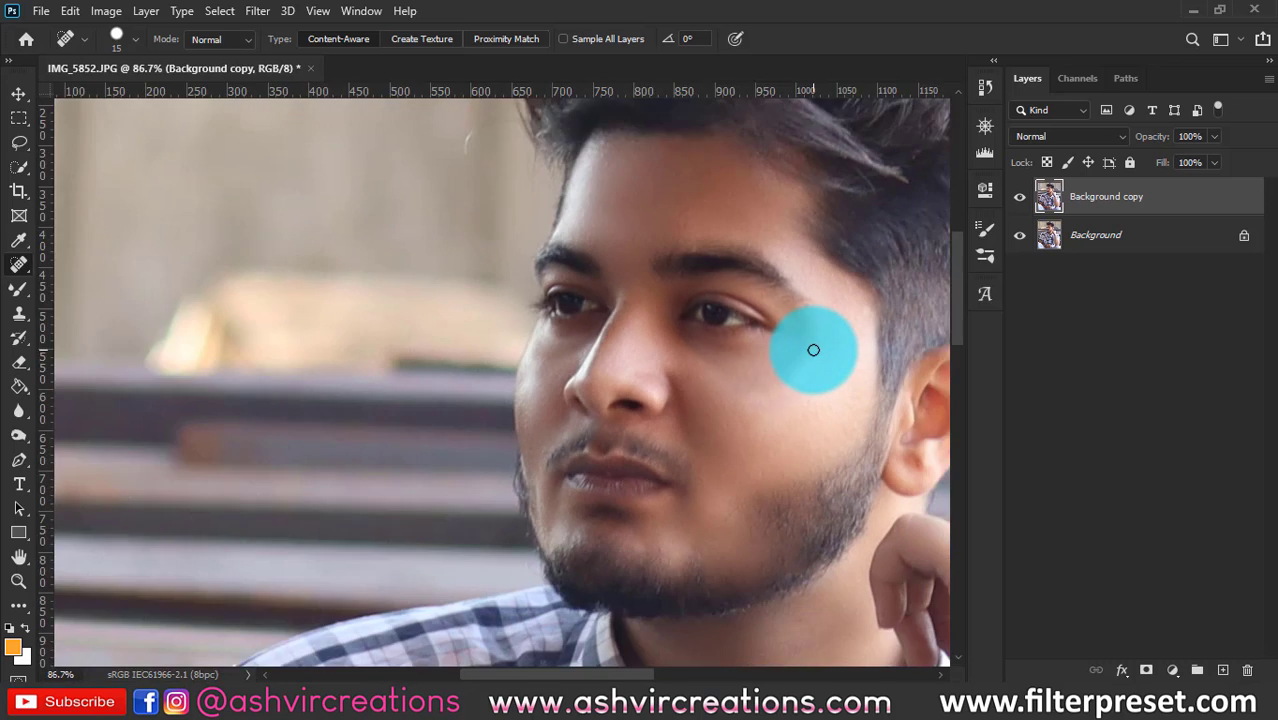
scroll(813, 348, "up", 5)
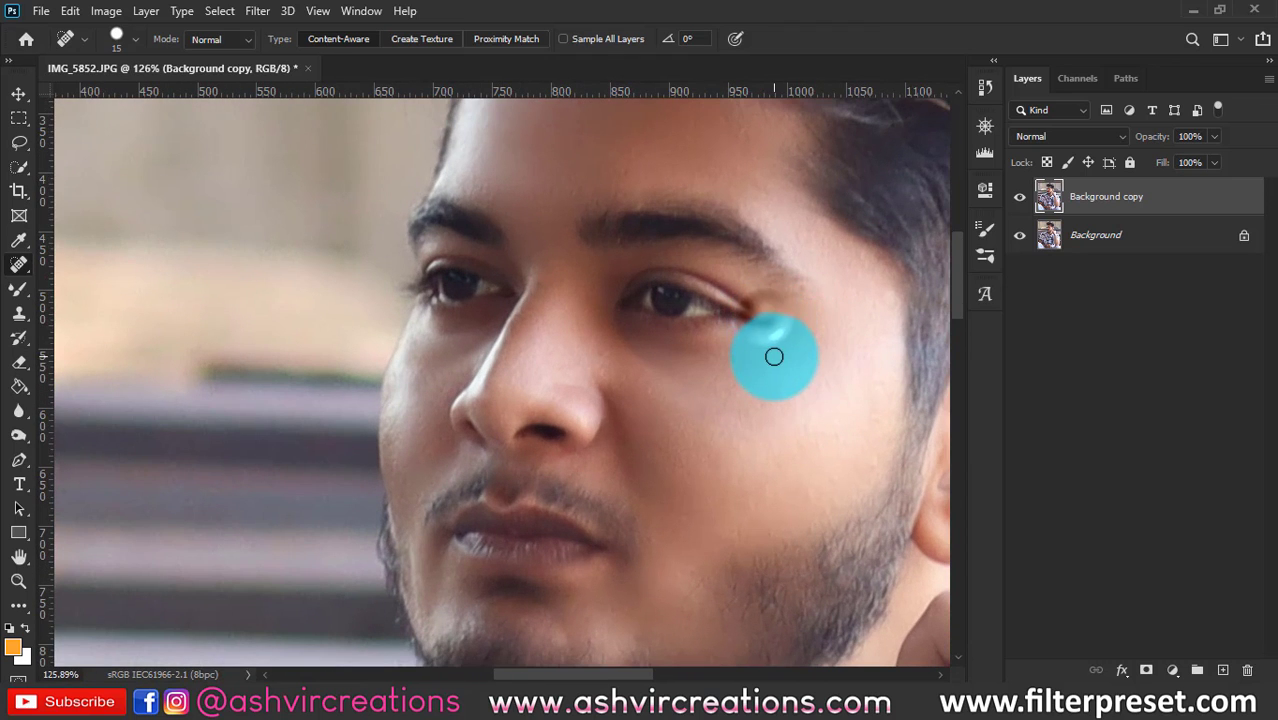
scroll(810, 354, "down", 2)
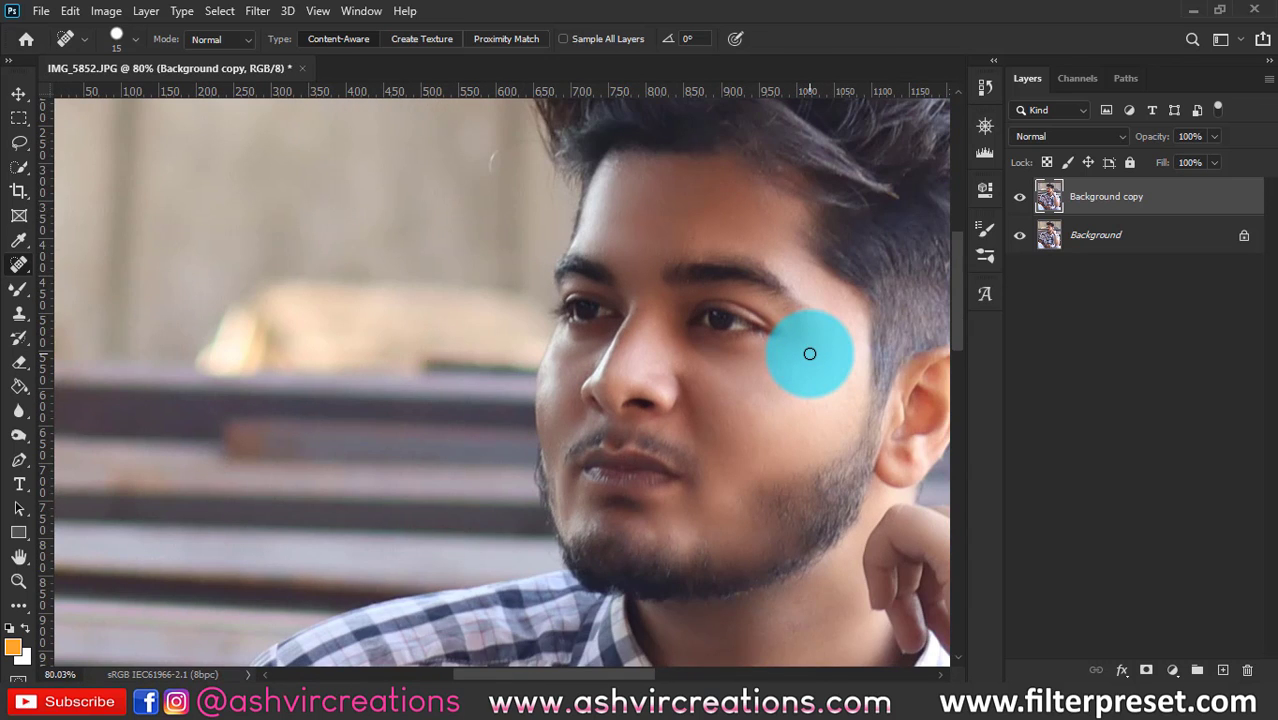
scroll(810, 354, "up", 3)
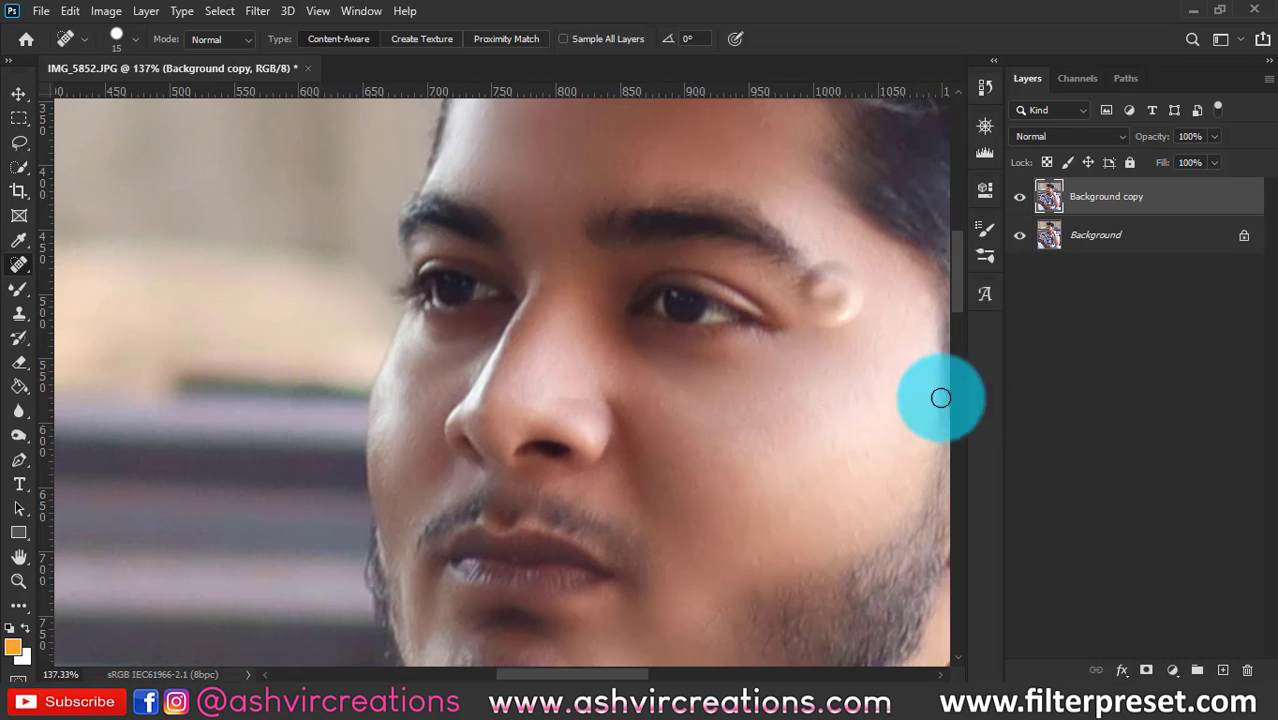
scroll(873, 377, "down", 3)
left_click_drag(782, 425, 576, 396)
scroll(610, 331, "up", 3)
scroll(736, 408, "down", 3)
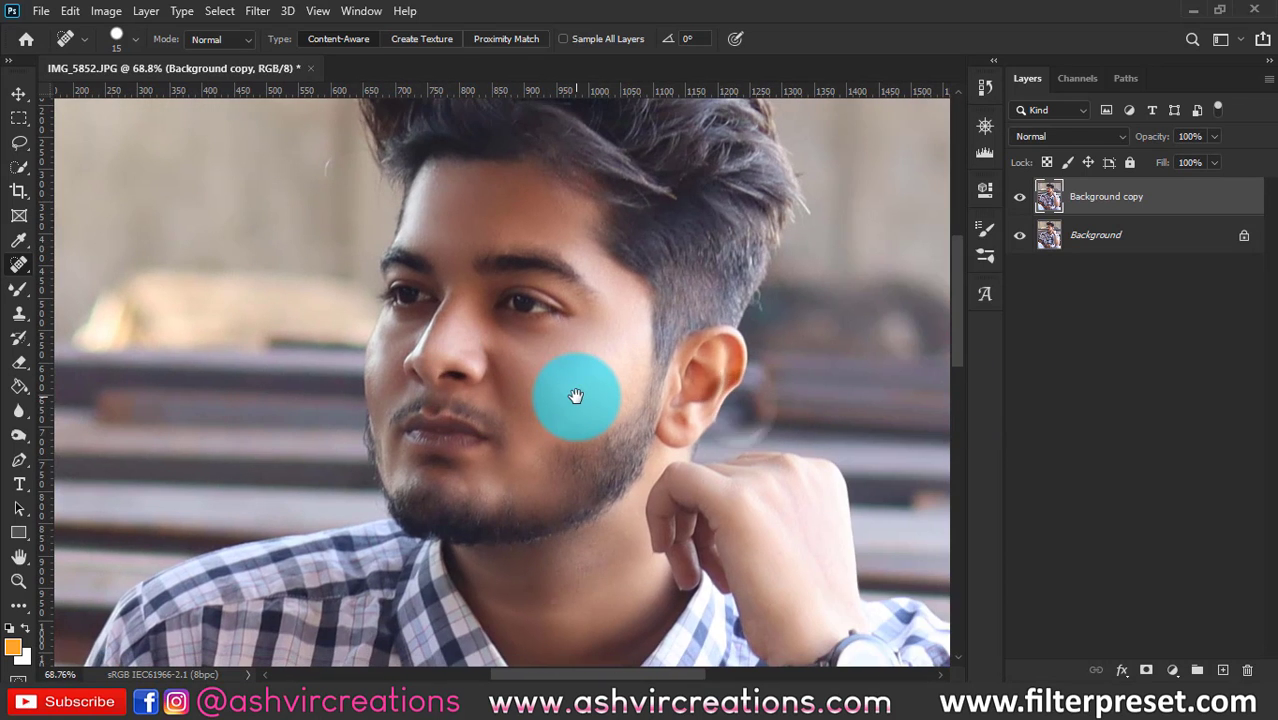
key("v")
scroll(541, 342, "down", 1)
scroll(541, 342, "up", 3)
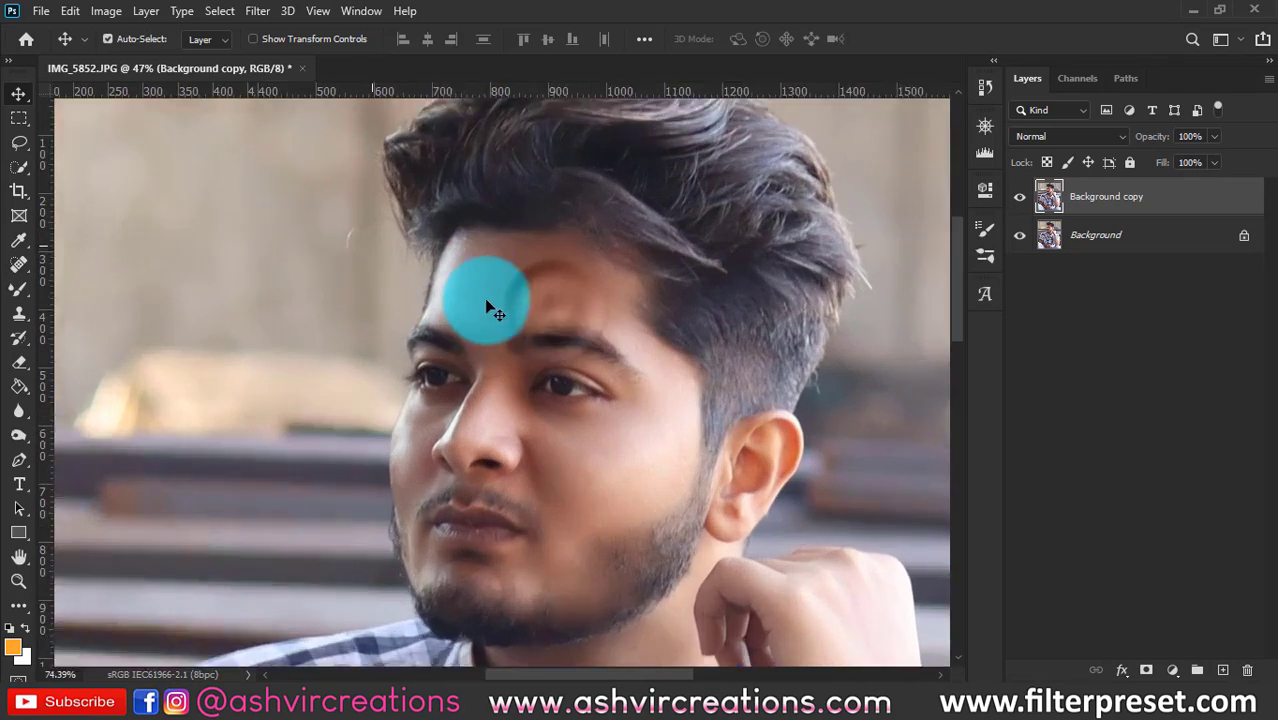
scroll(562, 328, "down", 4)
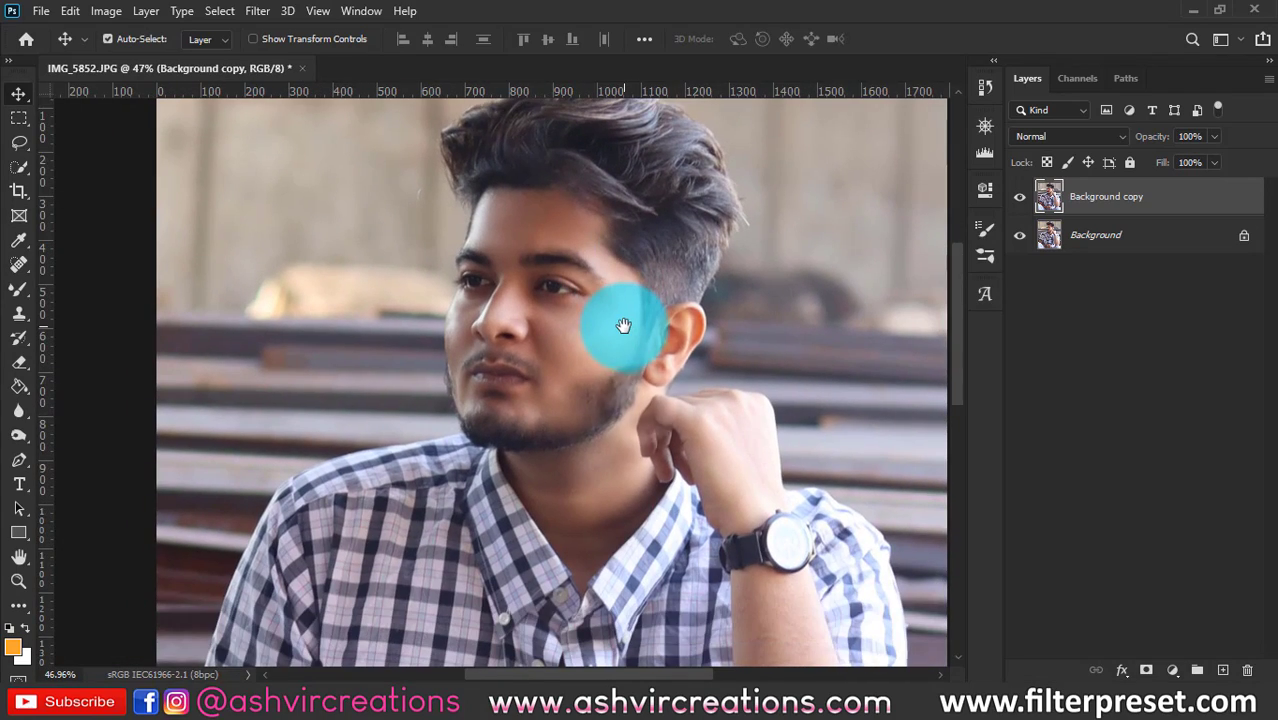
left_click_drag(621, 322, 540, 362)
scroll(500, 338, "down", 3)
scroll(503, 245, "up", 2)
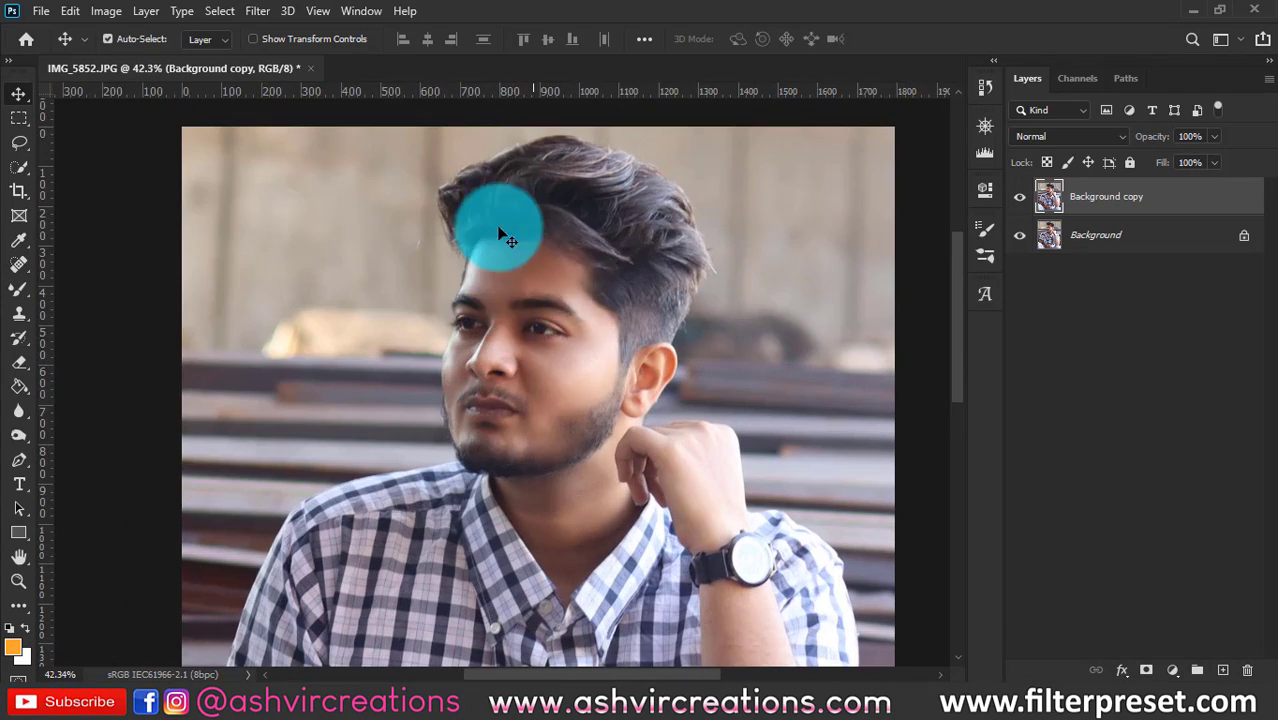
scroll(505, 304, "up", 1)
scroll(507, 303, "down", 2)
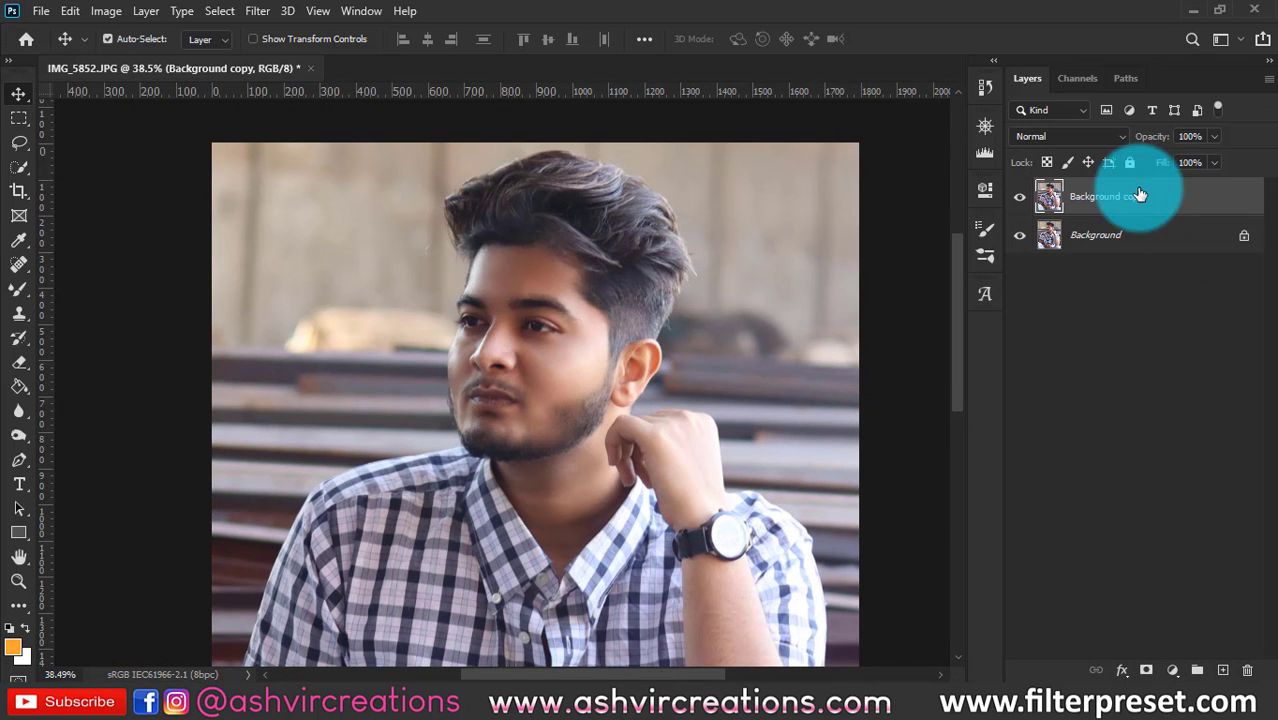
- Add a Brightness/Contrast adjustment layer above the retouched copy with brightness set to 150
left_click(1172, 669)
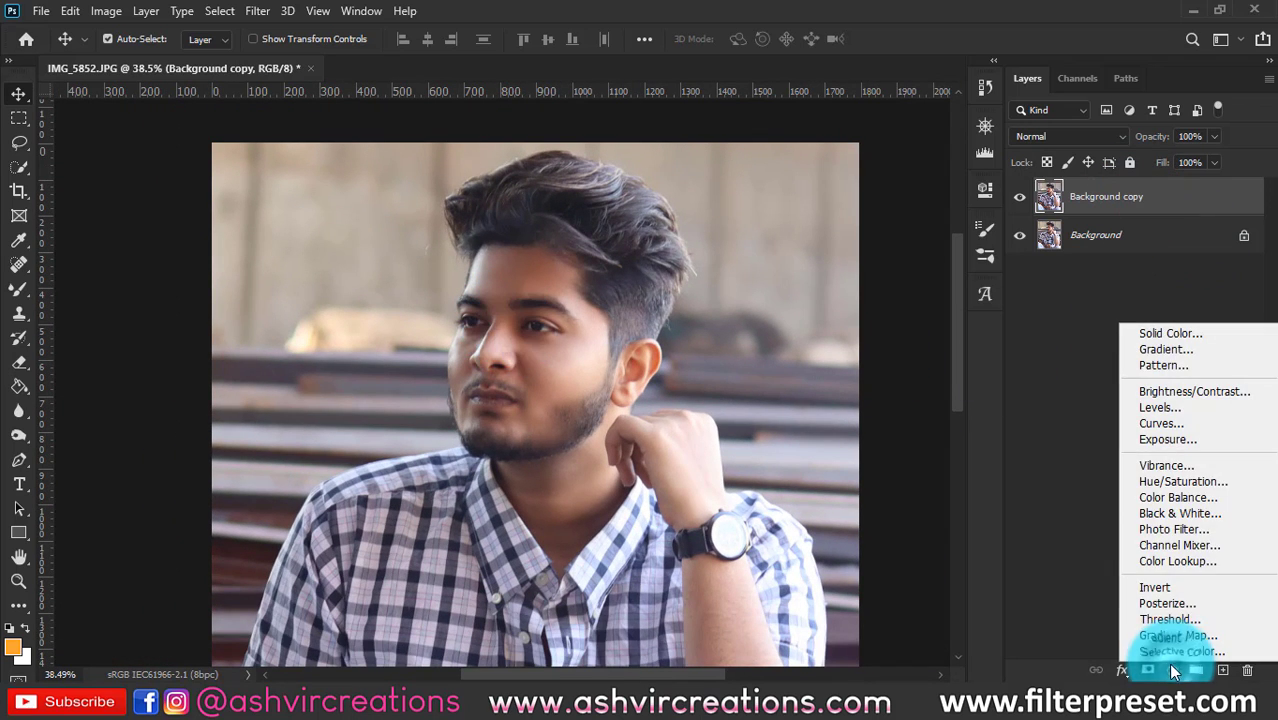
left_click(1183, 396)
left_click_drag(830, 296, 946, 299)
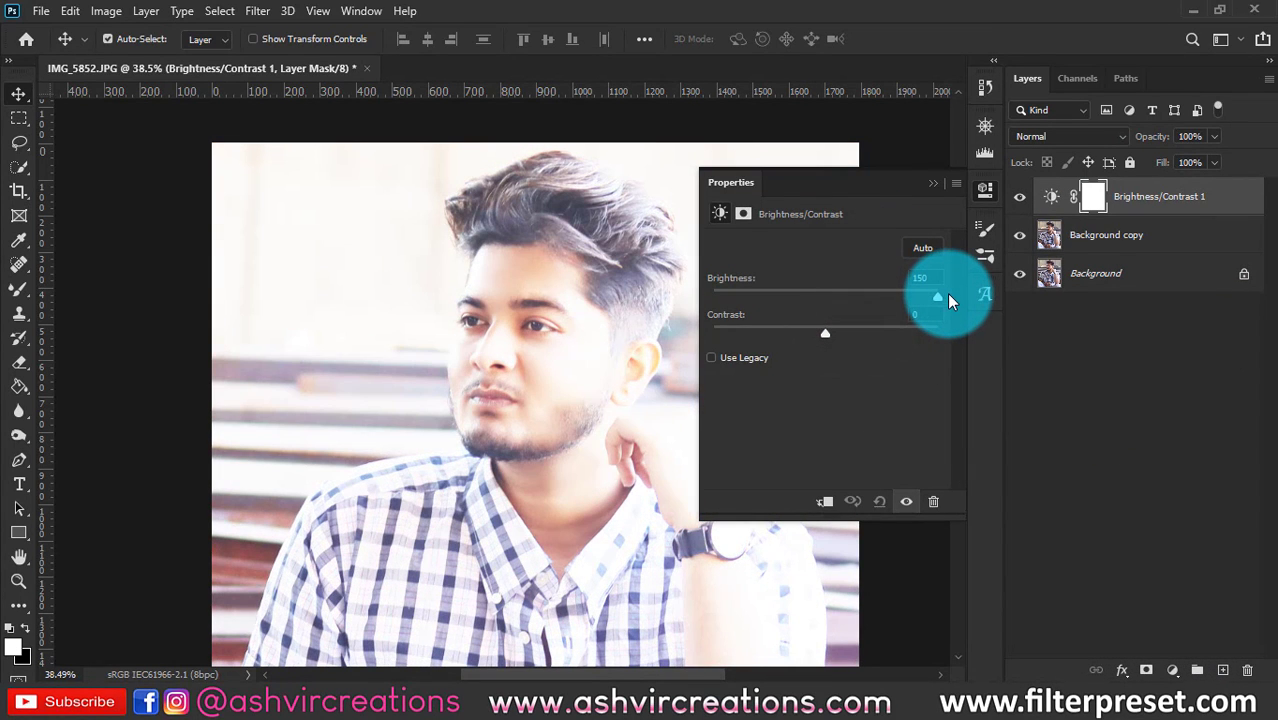
left_click(935, 185)
- Open the Brightness/Contrast layer's blending options and split the underlying layer's black Blend If slider to 0 / 244
right_click(1210, 200)
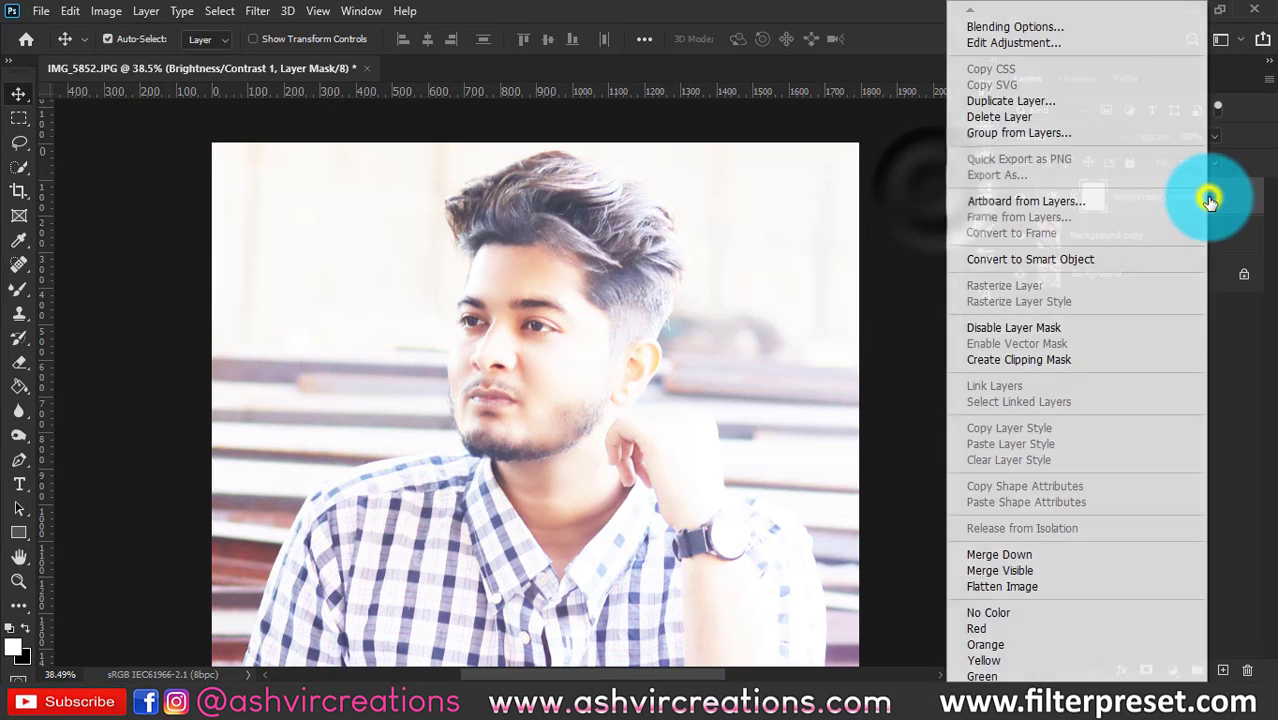
left_click(1046, 26)
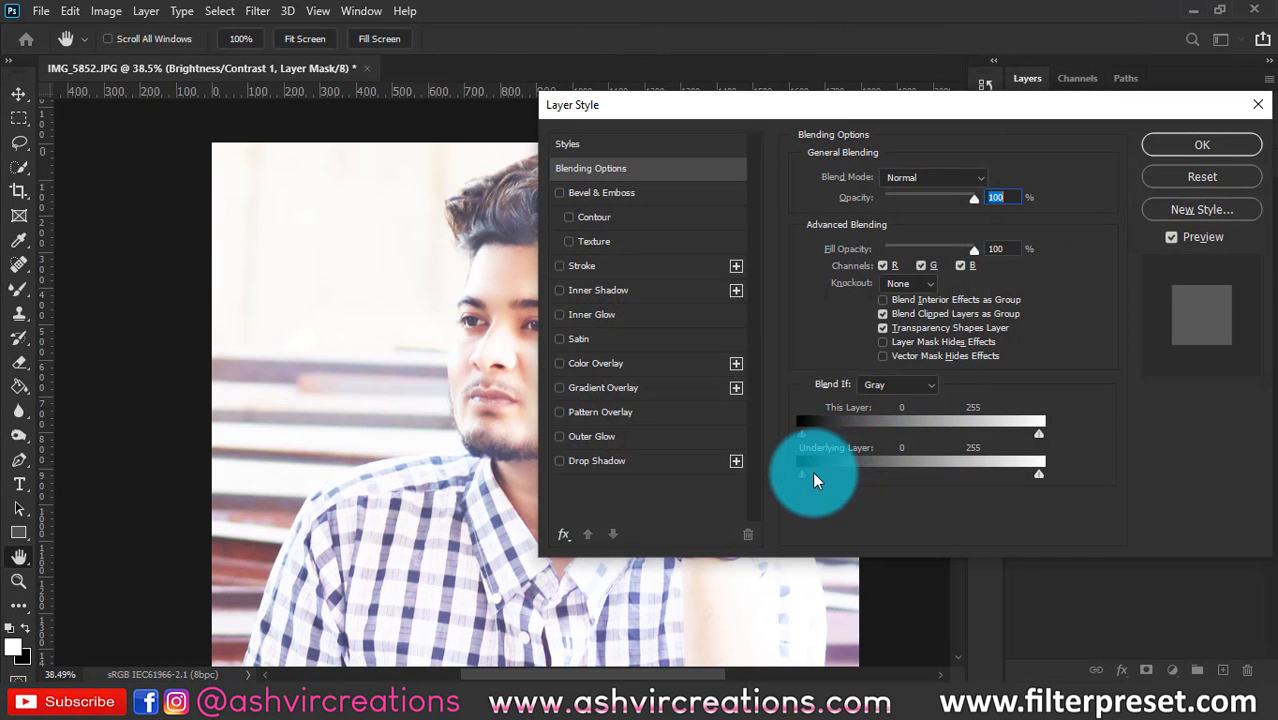
key("alt")
left_click_drag(801, 474, 960, 485)
left_click_drag(847, 106, 1028, 84)
left_click_drag(1142, 452, 1210, 450)
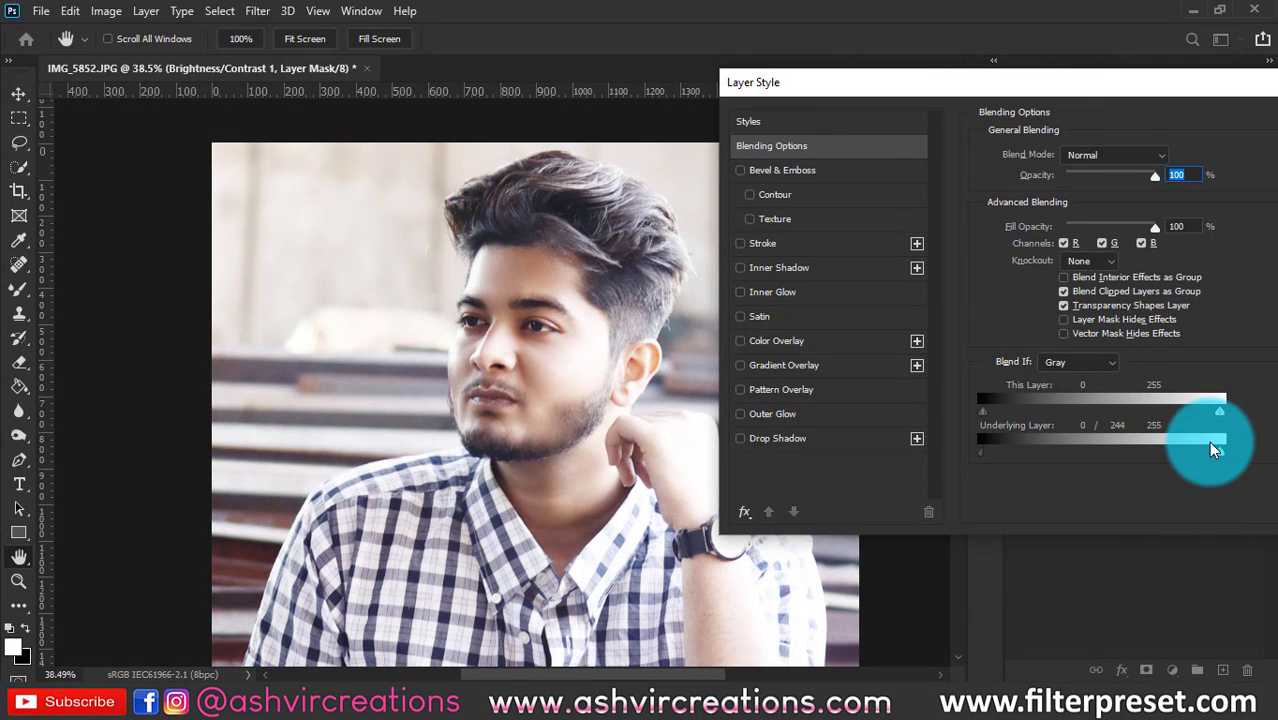
- Set the underlying layer's split black Blend If slider to 5 / 255 and apply the blending options
left_click_drag(982, 451, 1270, 464)
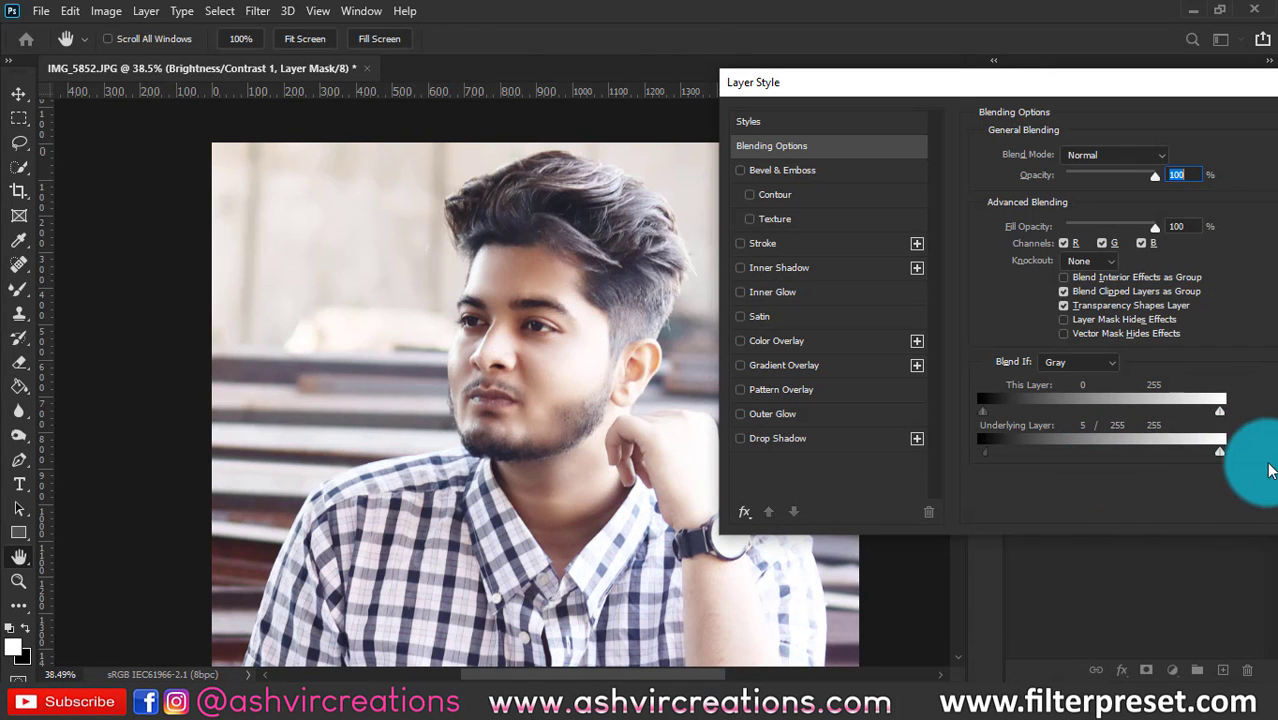
left_click_drag(1125, 86, 1033, 73)
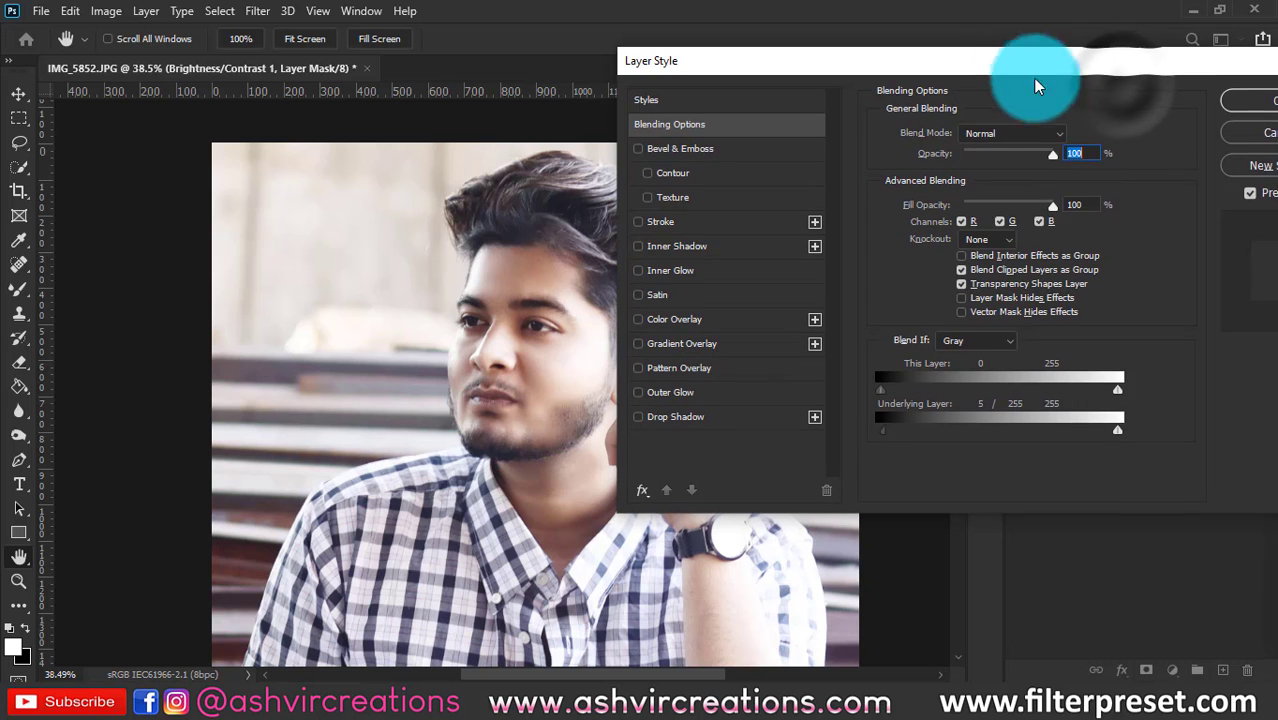
left_click(1110, 392)
left_click_drag(1117, 396, 1212, 391)
left_click(882, 402)
left_click_drag(879, 384, 769, 387)
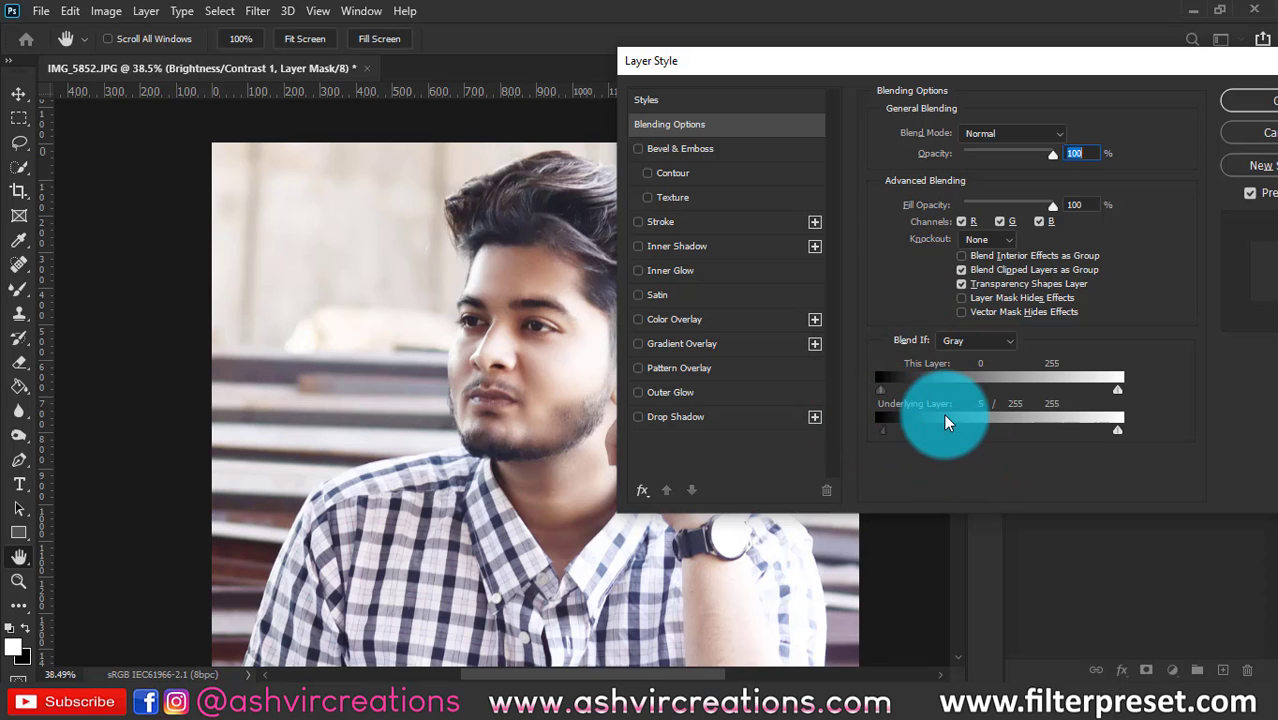
left_click(1245, 101)
- Compare the portrait with and without the Brightness/Contrast layer, both close up and in the full view
scroll(613, 286, "up", 4)
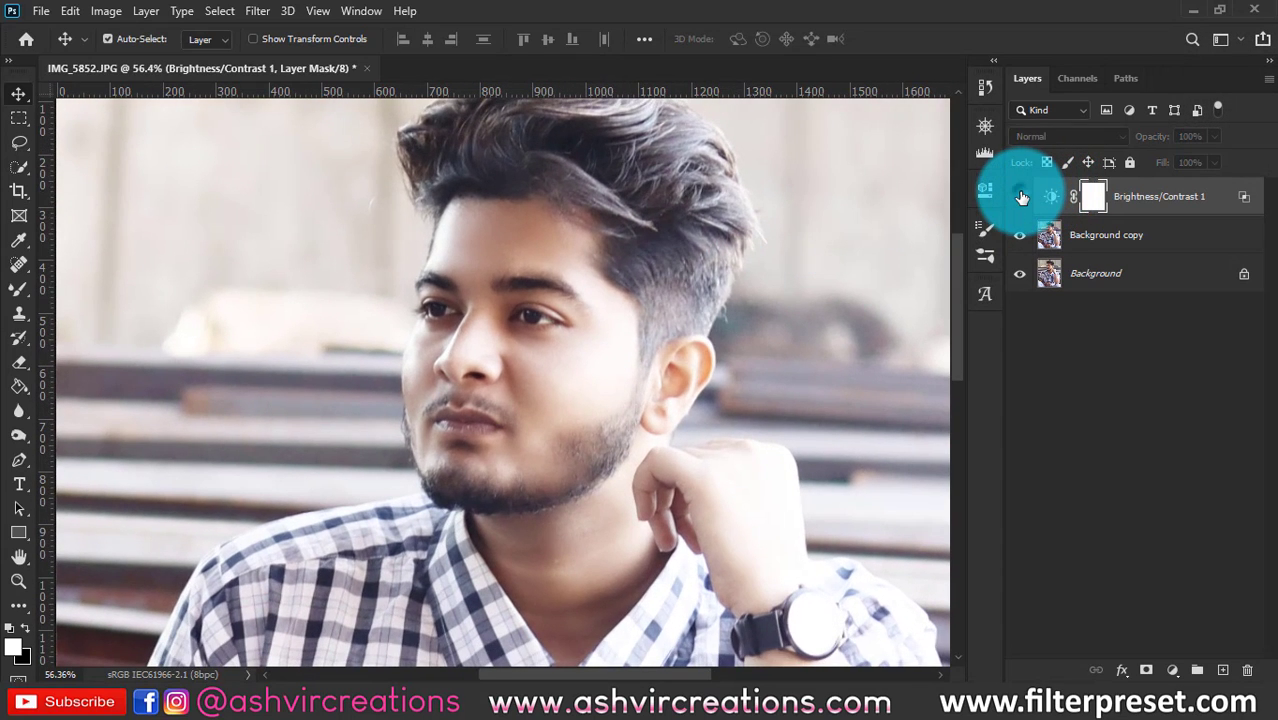
left_click(1020, 196)
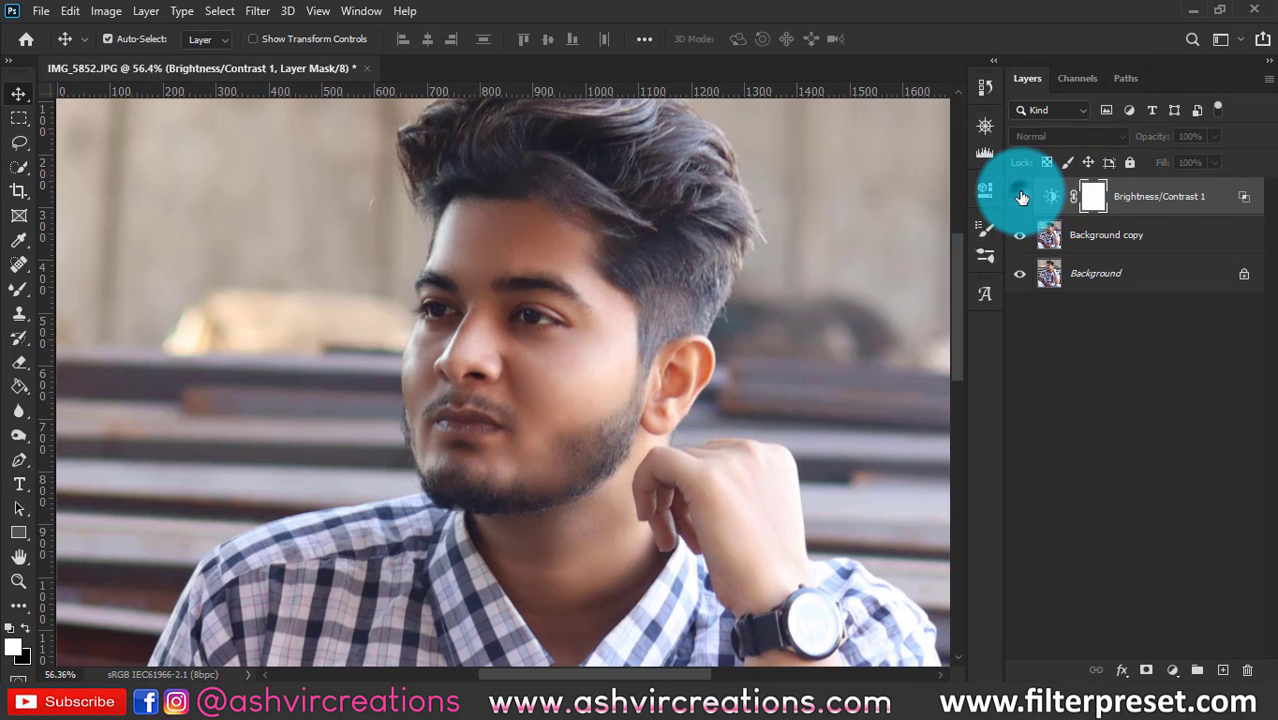
left_click(1021, 196)
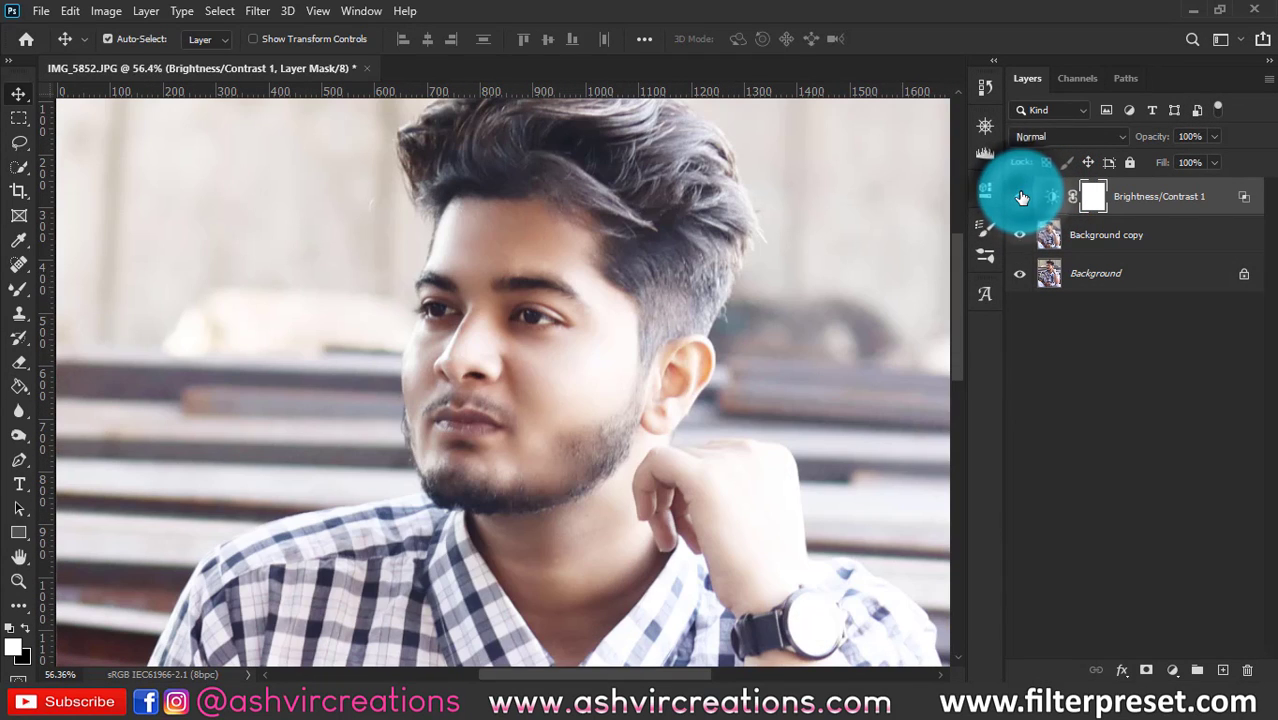
left_click(1021, 196)
left_click(1021, 196)
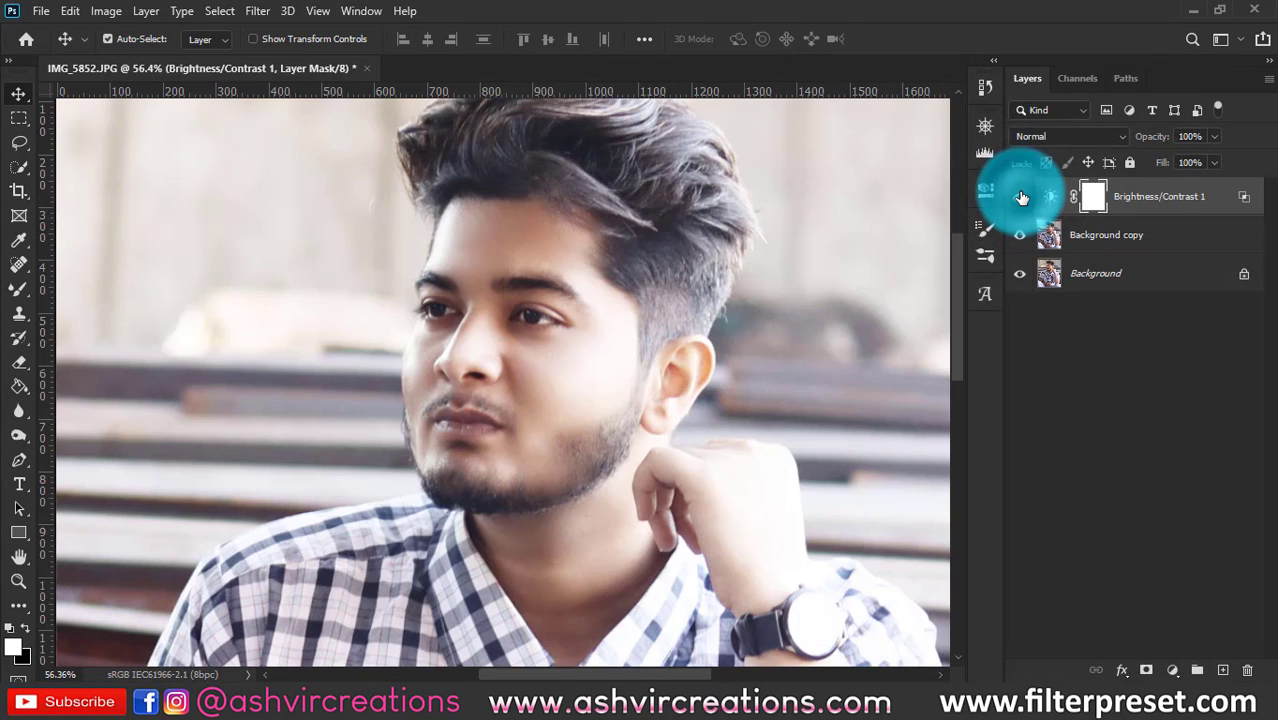
left_click(1021, 196)
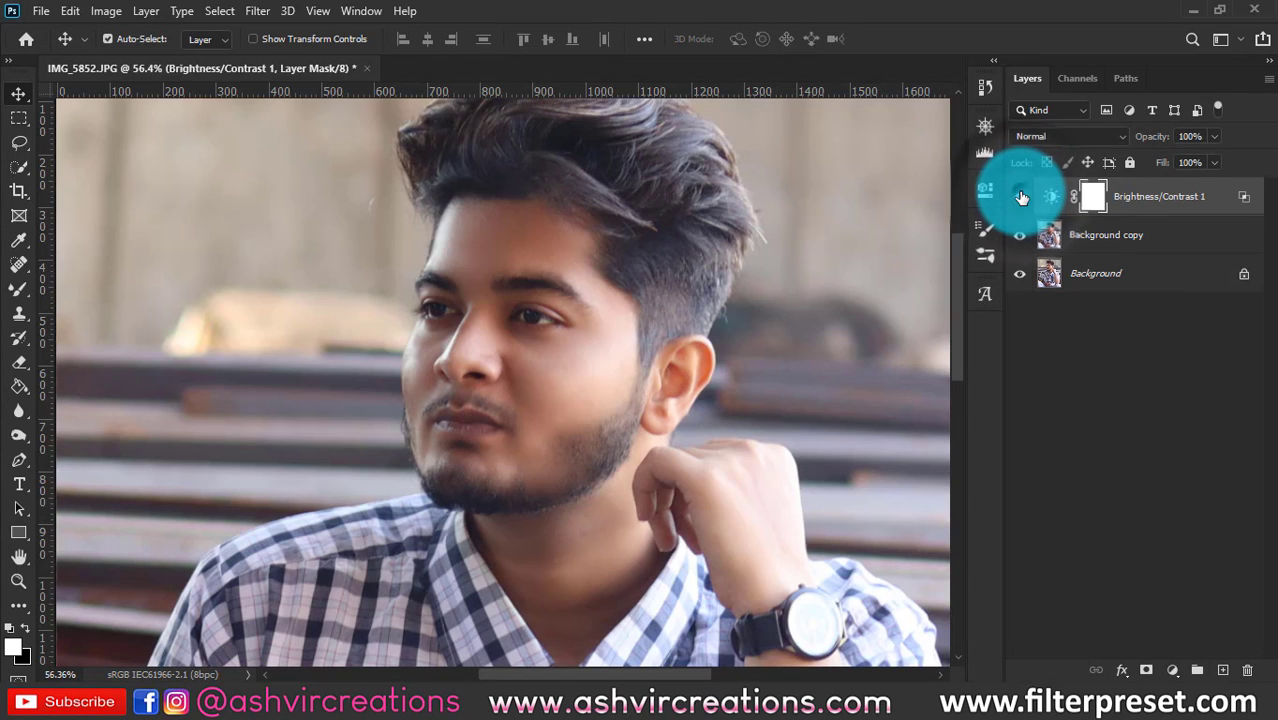
left_click(1021, 196)
left_click_drag(685, 391, 765, 343)
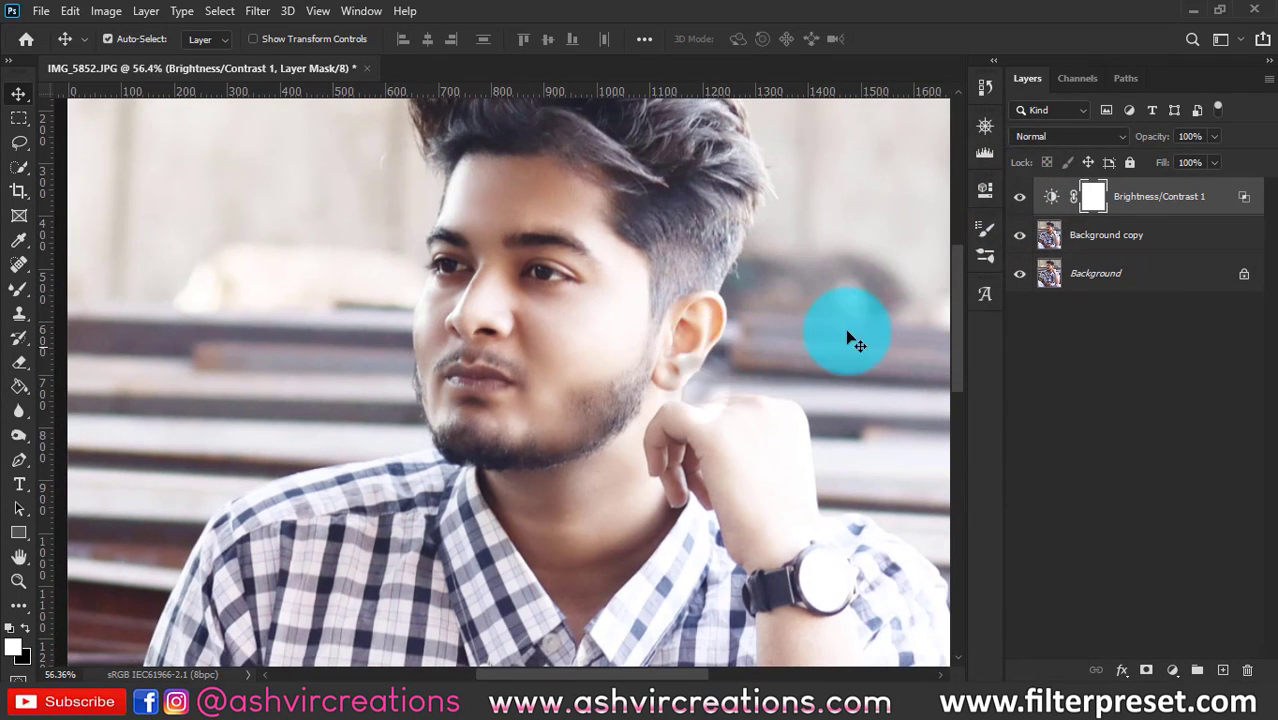
scroll(596, 276, "down", 3)
scroll(453, 549, "down", 2)
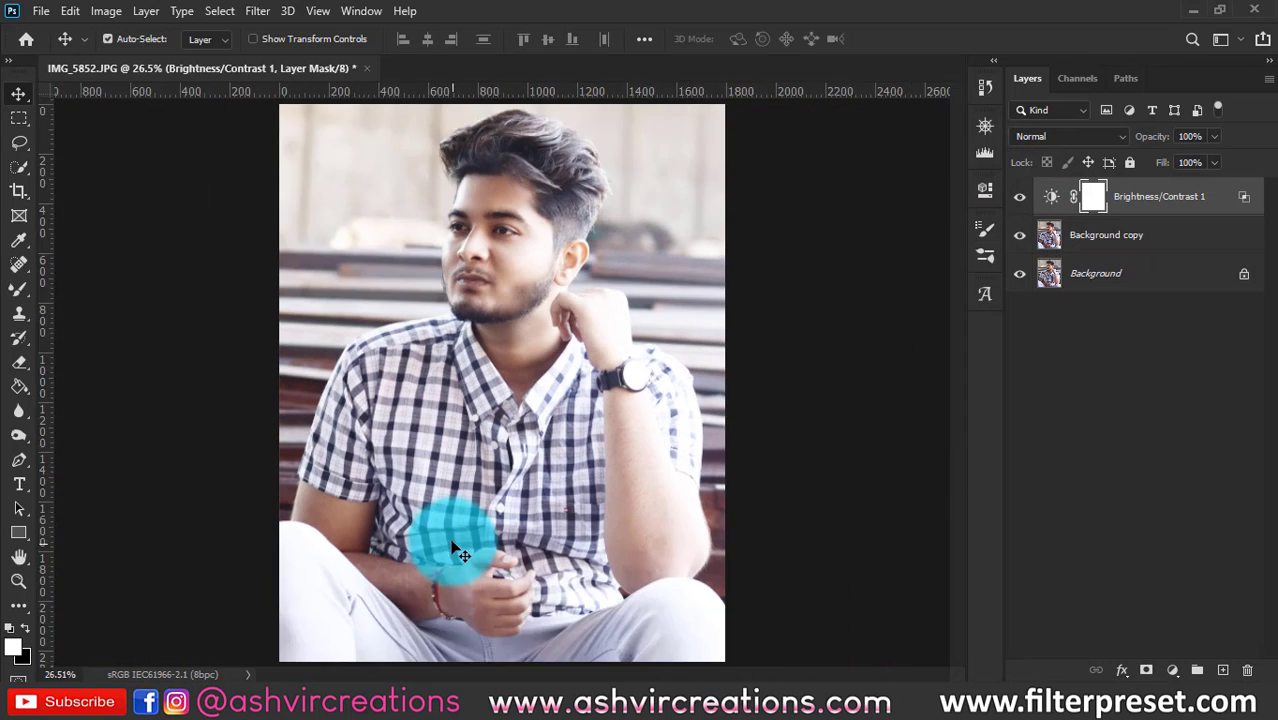
scroll(453, 549, "up", 2)
left_click_drag(563, 306, 631, 444)
scroll(554, 320, "up", 5)
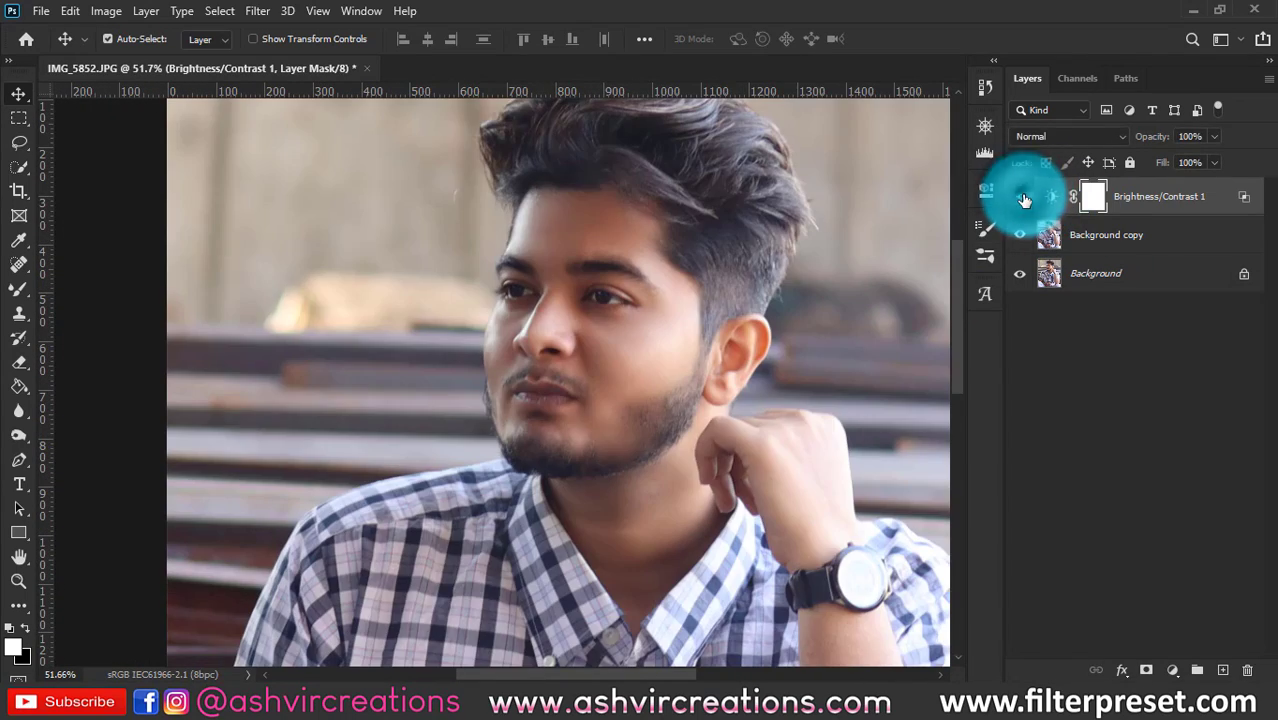
left_click(1021, 197)
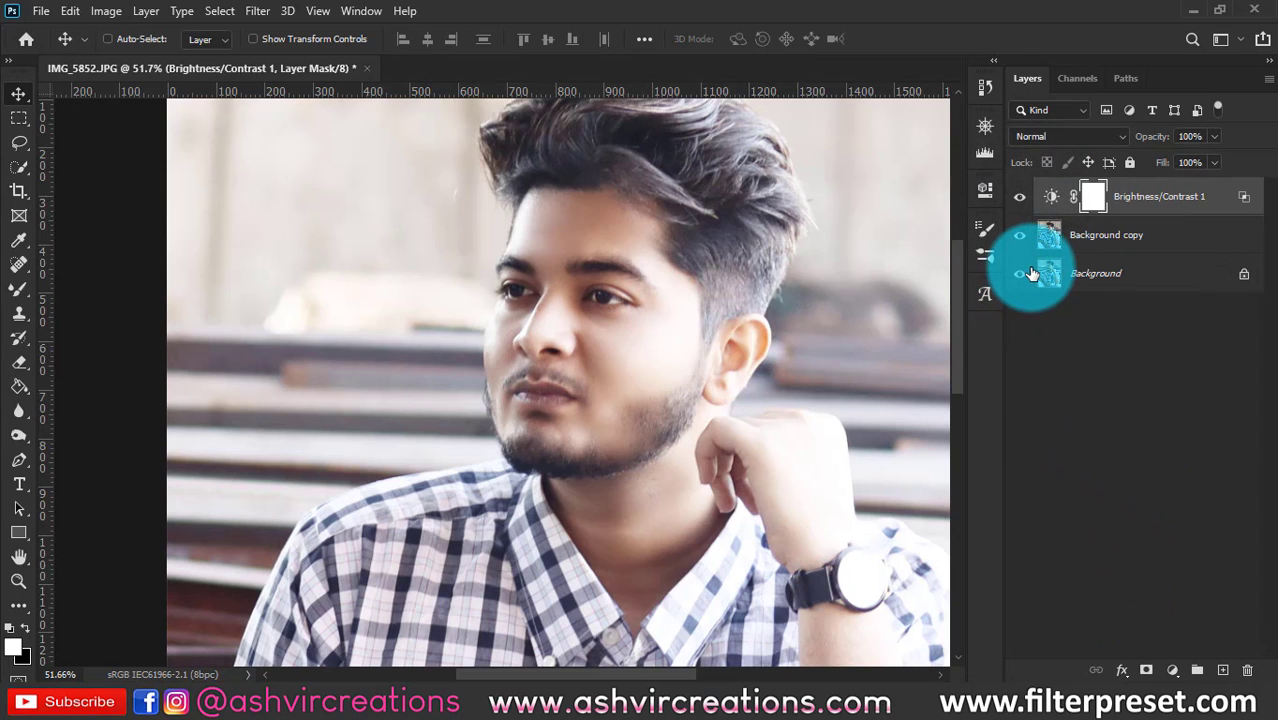
- Invert the Brightness/Contrast layer's mask to black and choose the regular Brush tool
left_click(1092, 187)
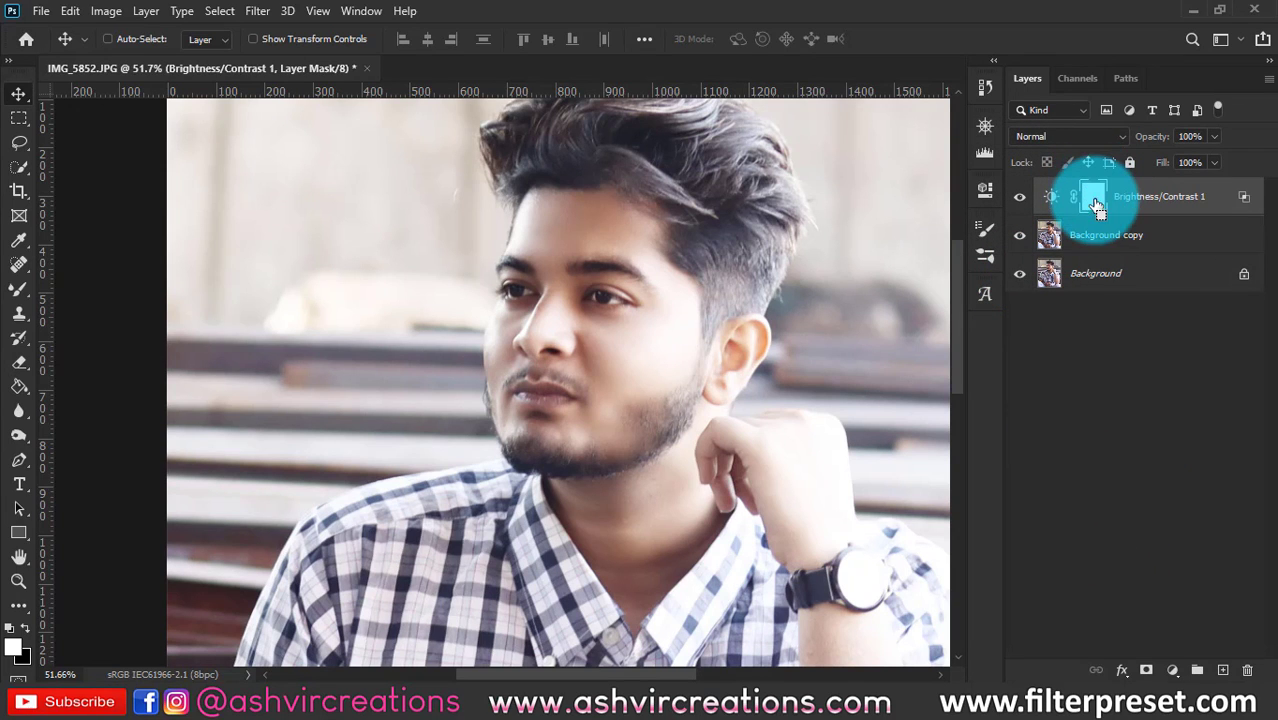
key("ctrl+i")
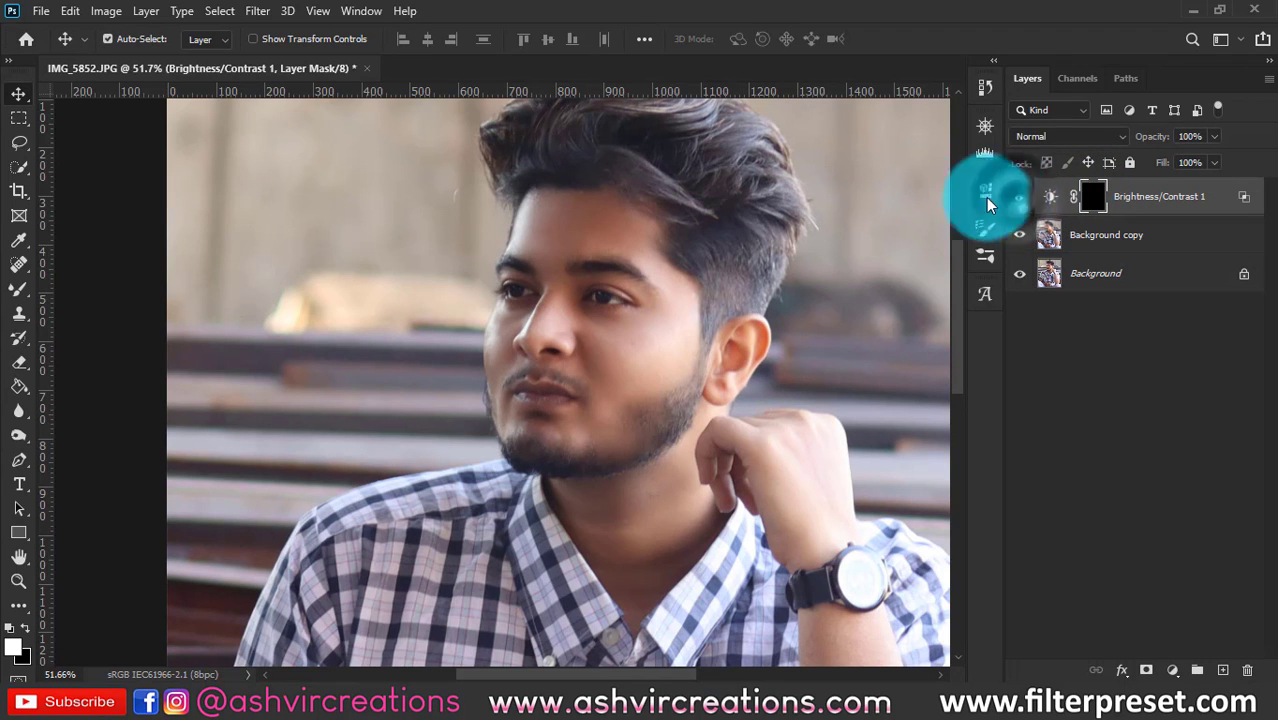
right_click(19, 289)
left_click(100, 287)
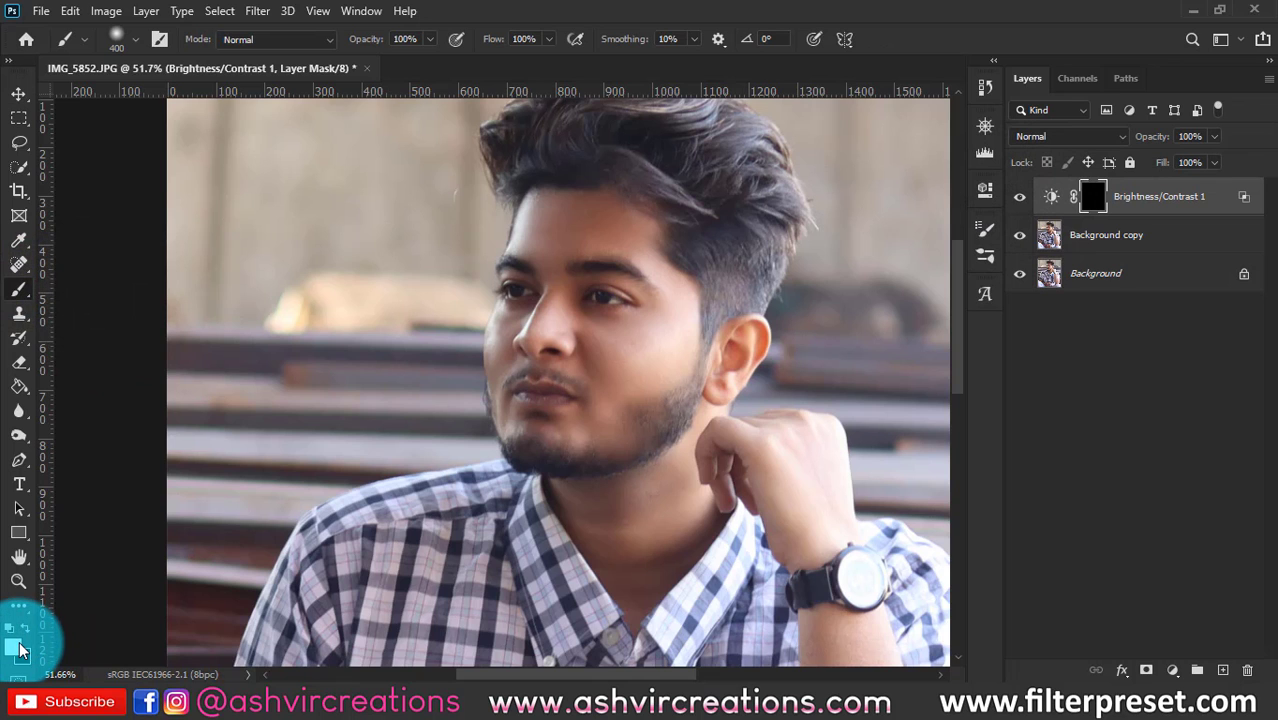
- Paint white on the layer mask over the forehead and near cheek with a soft 200 to 250 px brush at 100% opacity
scroll(608, 285, "up", 1)
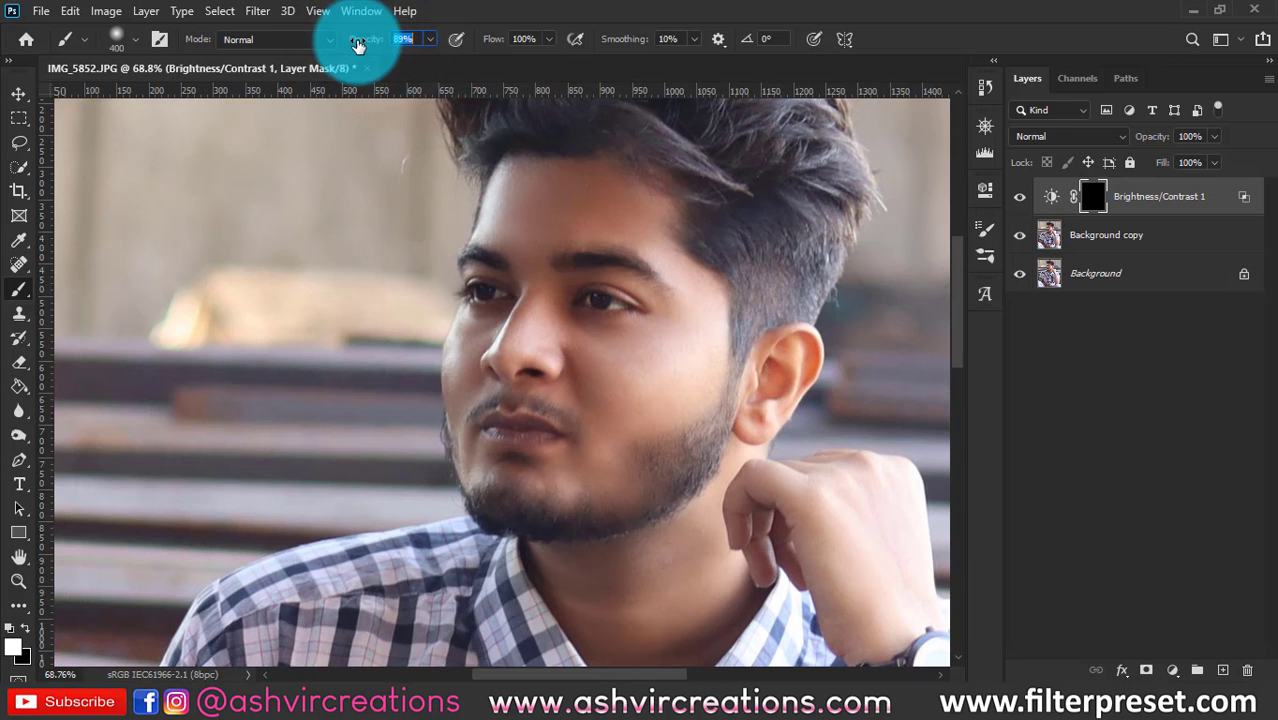
left_click_drag(358, 45, 522, 40)
key("bracketleft")
key("bracketleft")
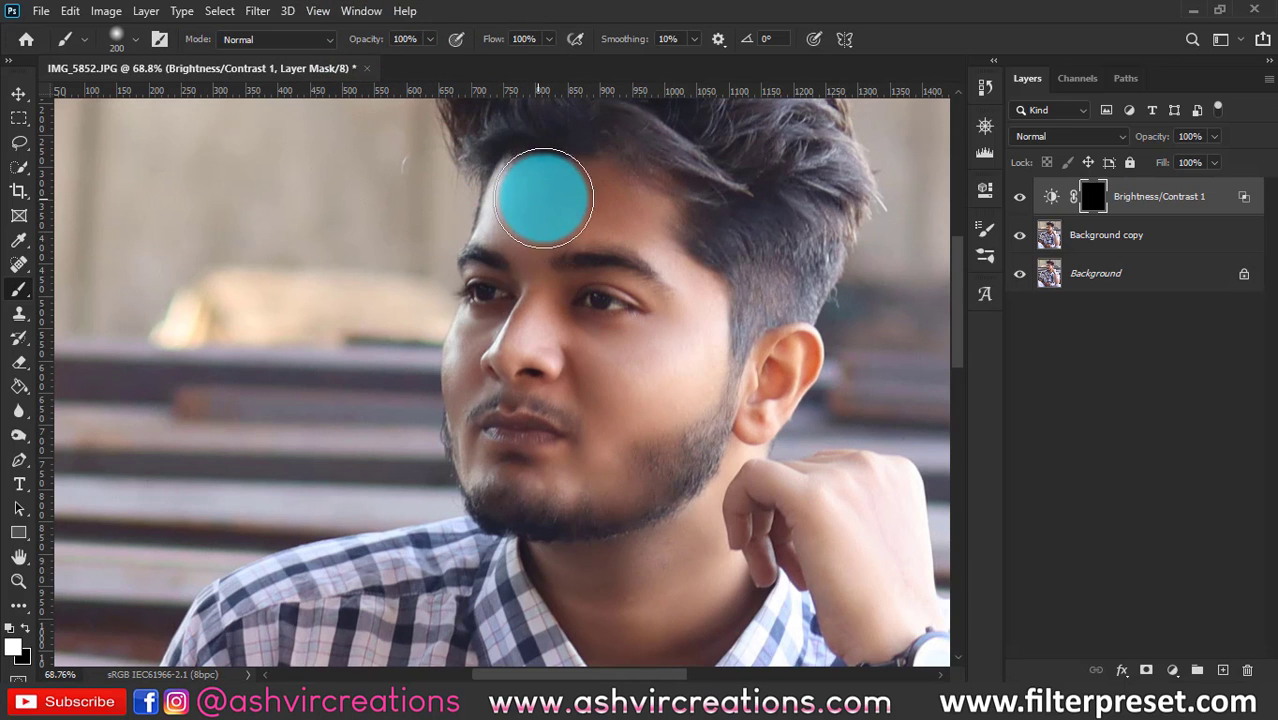
mouse_move(535, 237)
left_mouse_down()
mouse_move(543, 202)
mouse_move(623, 213)
mouse_move(654, 232)
mouse_move(695, 308)
mouse_move(687, 347)
mouse_move(645, 368)
mouse_move(595, 333)
mouse_move(581, 288)
mouse_move(554, 320)
mouse_move(534, 302)
mouse_move(538, 252)
mouse_move(491, 380)
mouse_move(511, 462)
mouse_move(588, 456)
mouse_move(562, 253)
mouse_move(654, 211)
mouse_move(685, 466)
mouse_move(642, 517)
left_mouse_up()
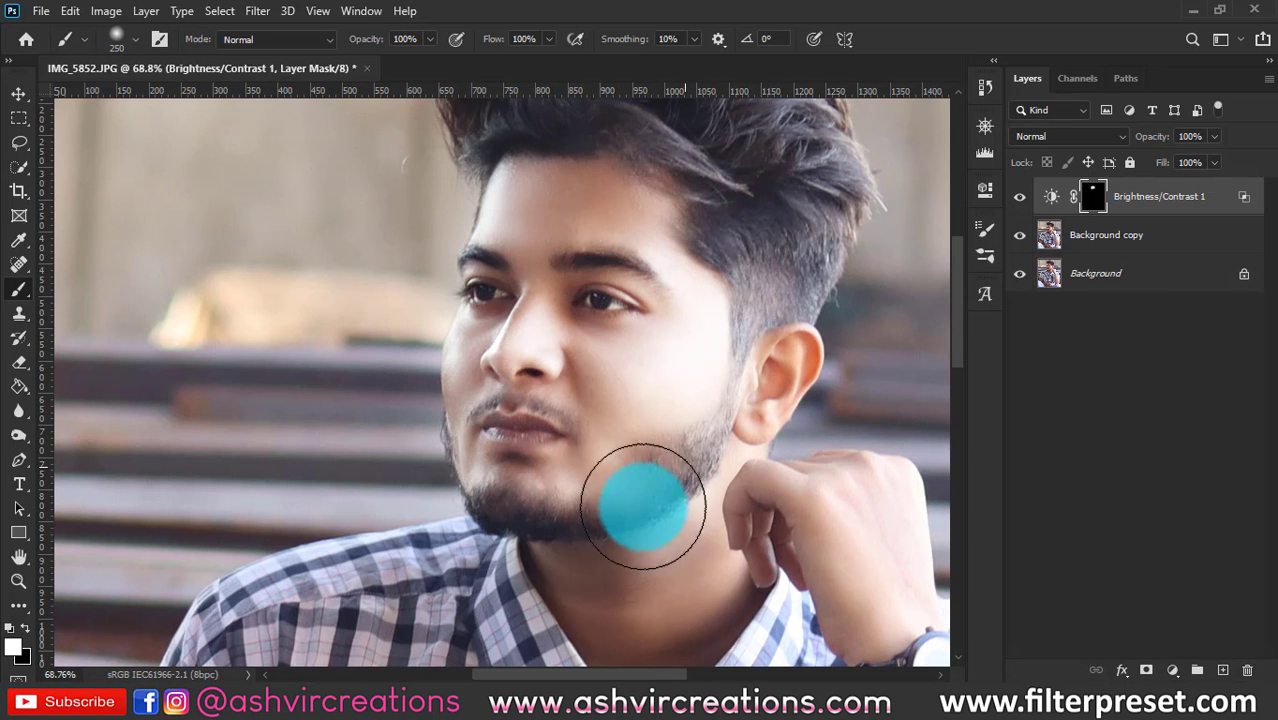
- Extend the white mask painting over the rest of the face down to the mouth and jaw with the 250 px brush
key("space")
left_click_drag(648, 460, 596, 323)
mouse_move(656, 292)
left_mouse_down()
mouse_move(720, 203)
mouse_move(654, 369)
mouse_move(659, 345)
mouse_move(634, 304)
left_mouse_up()
mouse_move(638, 357)
left_mouse_down()
mouse_move(629, 469)
mouse_move(649, 460)
mouse_move(611, 545)
mouse_move(509, 390)
mouse_move(550, 460)
left_mouse_up()
key("space")
mouse_move(585, 295)
left_mouse_down()
mouse_move(527, 328)
mouse_move(640, 423)
mouse_move(664, 425)
mouse_move(450, 312)
mouse_move(543, 408)
mouse_move(503, 416)
mouse_move(492, 462)
mouse_move(457, 427)
mouse_move(562, 459)
mouse_move(490, 418)
mouse_move(482, 325)
mouse_move(508, 225)
mouse_move(538, 184)
mouse_move(586, 285)
mouse_move(592, 426)
mouse_move(628, 416)
mouse_move(580, 433)
mouse_move(597, 405)
left_mouse_up()
key("space")
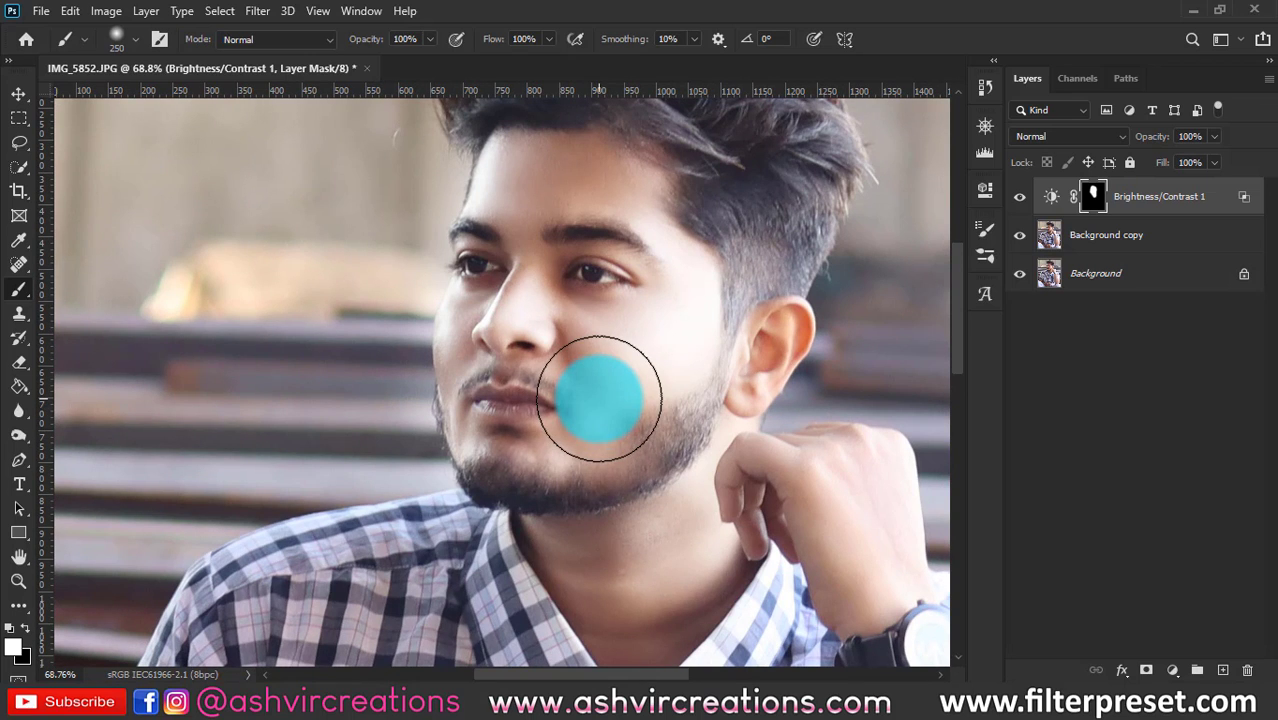
- Compare the face with and without the masked brightening, zooming out and back in to the portrait
left_click(1016, 197)
left_click(1016, 197)
left_click(1016, 198)
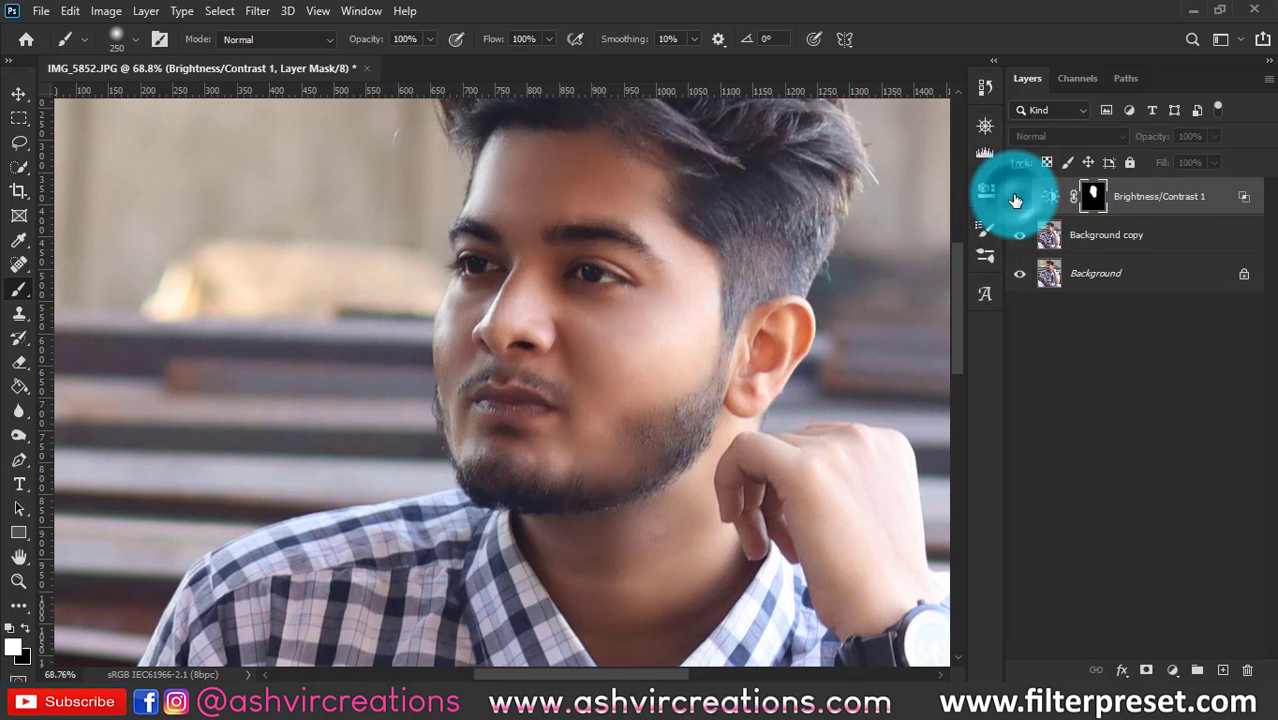
left_click(1016, 198)
scroll(496, 202, "down", 5)
scroll(508, 180, "up", 2)
scroll(510, 182, "up", 5)
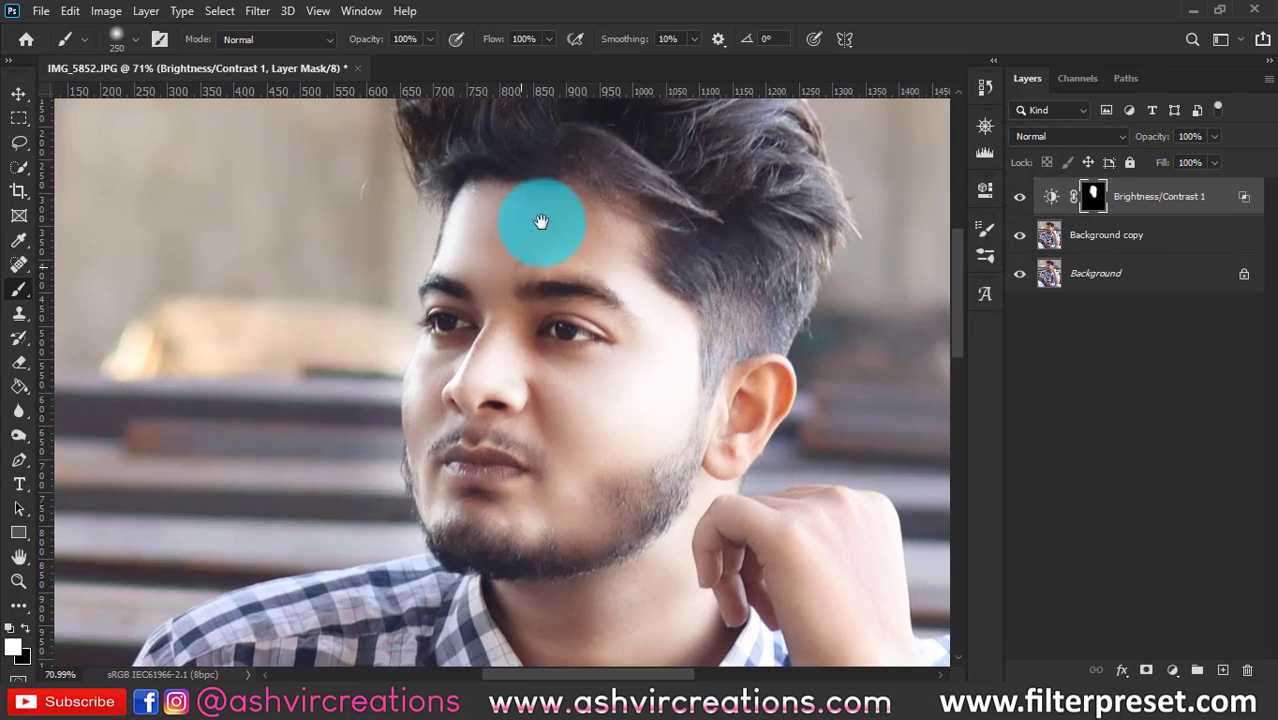
left_click_drag(541, 221, 586, 131)
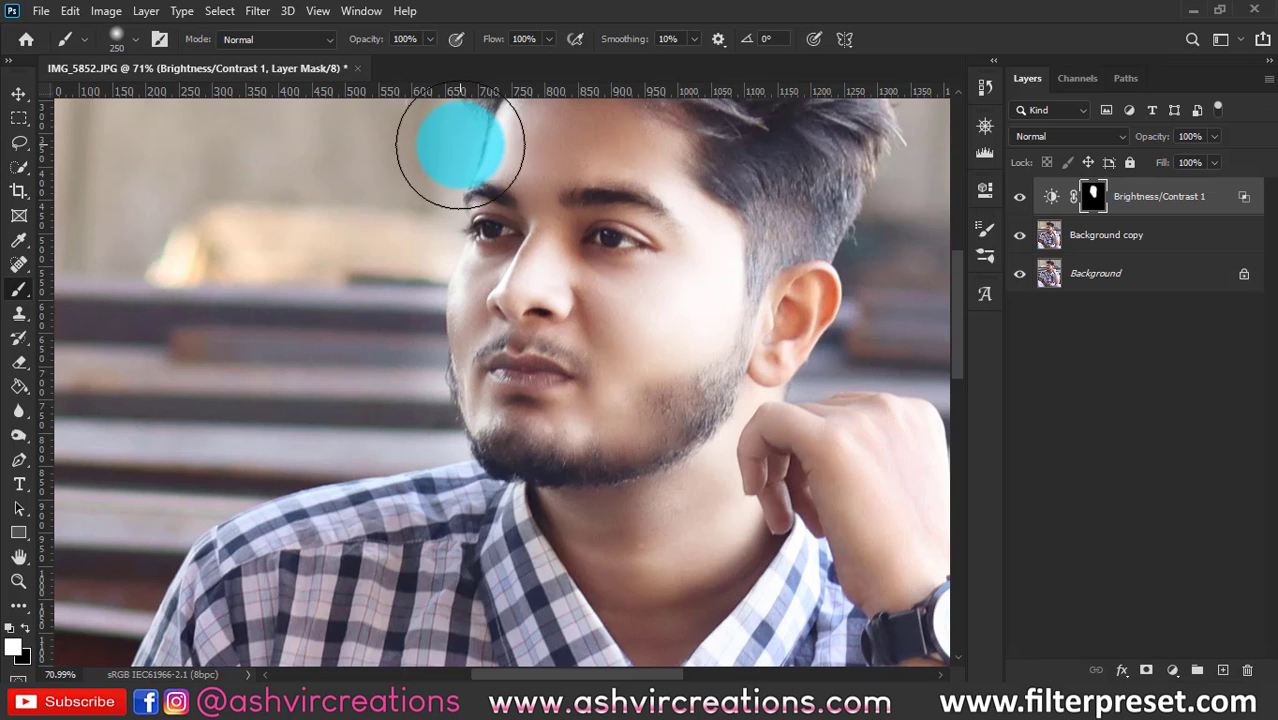
- Paint black on the mask along the background beside the far cheek and jaw with an 80 px brush at 46% opacity
scroll(400, 320, "up", 2)
left_click_drag(489, 300, 602, 365)
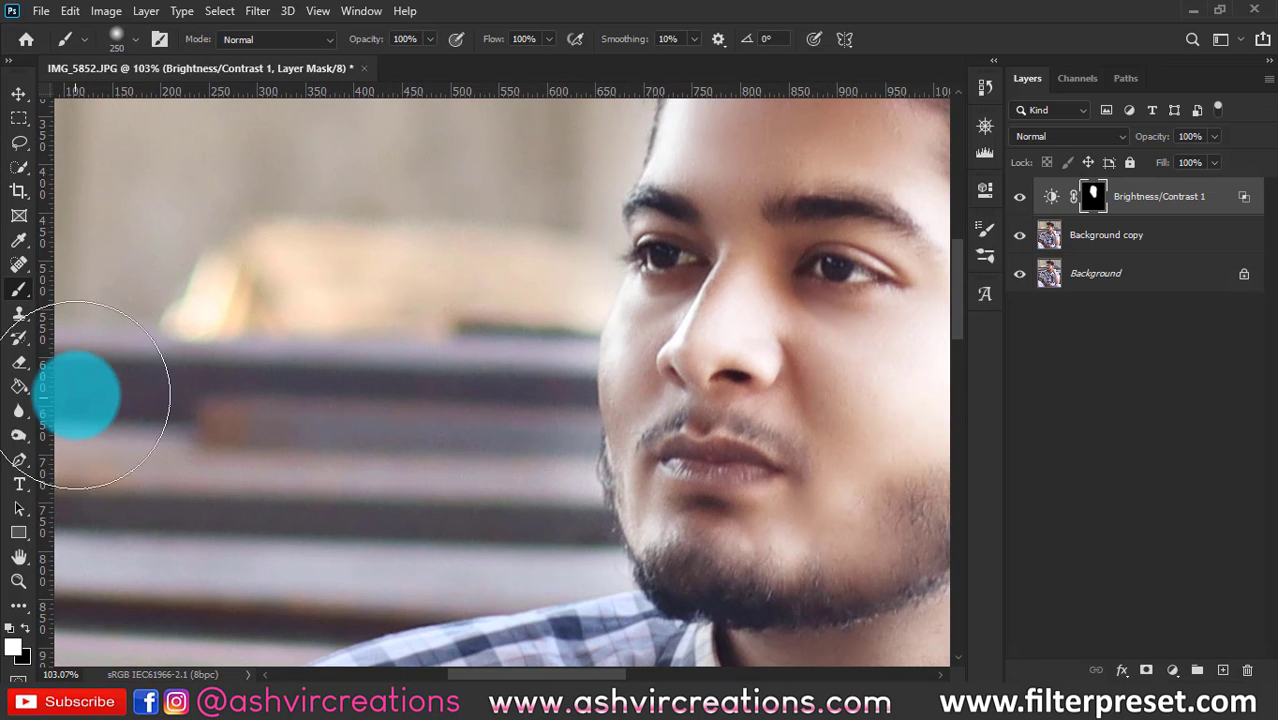
key("bracketleft")
key("bracketleft")
key("bracketleft")
key("bracketleft")
key("bracketleft")
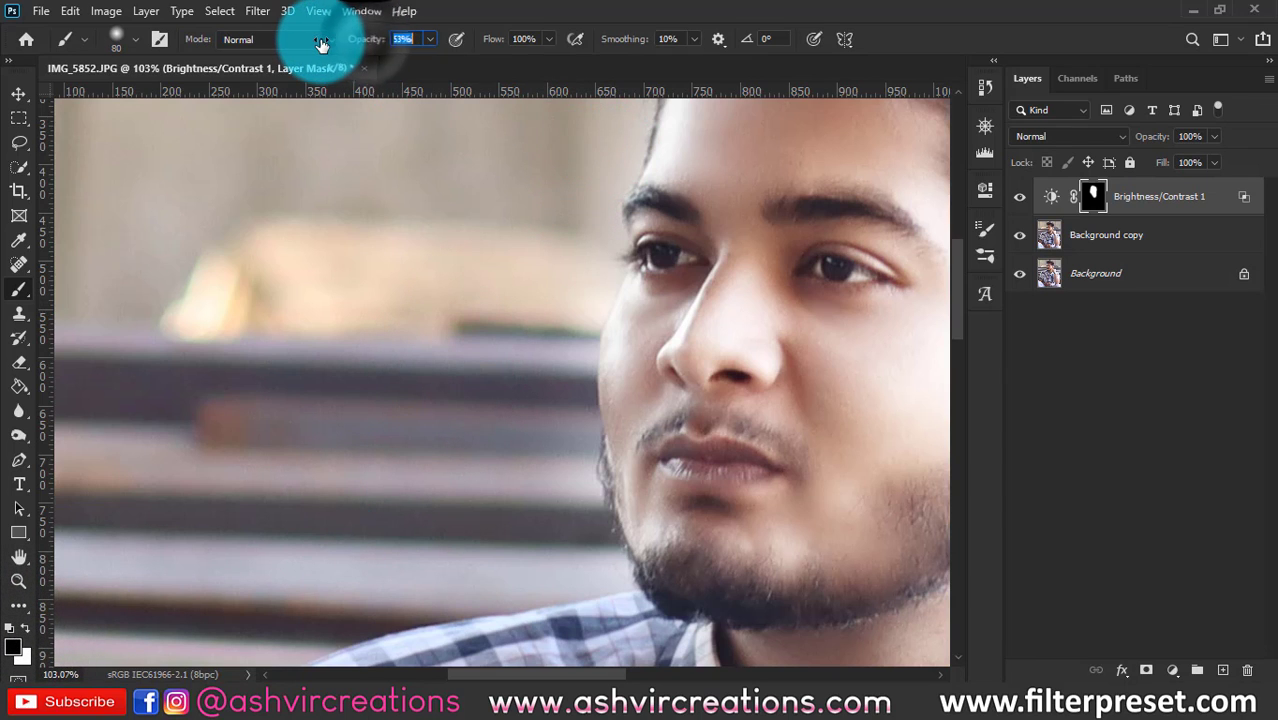
mouse_move(584, 214)
left_mouse_down()
mouse_move(605, 121)
mouse_move(586, 296)
mouse_move(550, 394)
mouse_move(564, 351)
mouse_move(564, 480)
mouse_move(570, 452)
mouse_move(615, 588)
mouse_move(585, 591)
left_mouse_up()
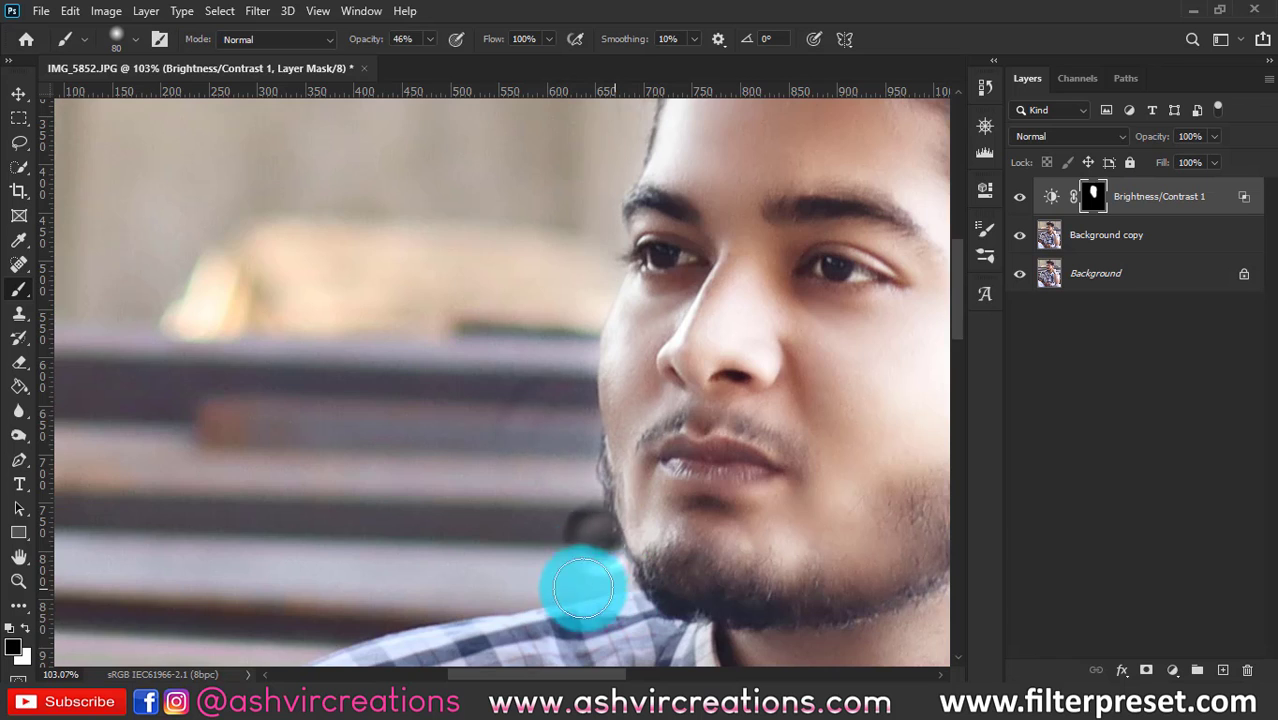
- Clean up the brightening spill in the background beside the forehead and far eye with the 46% black brush
scroll(531, 508, "up", 5)
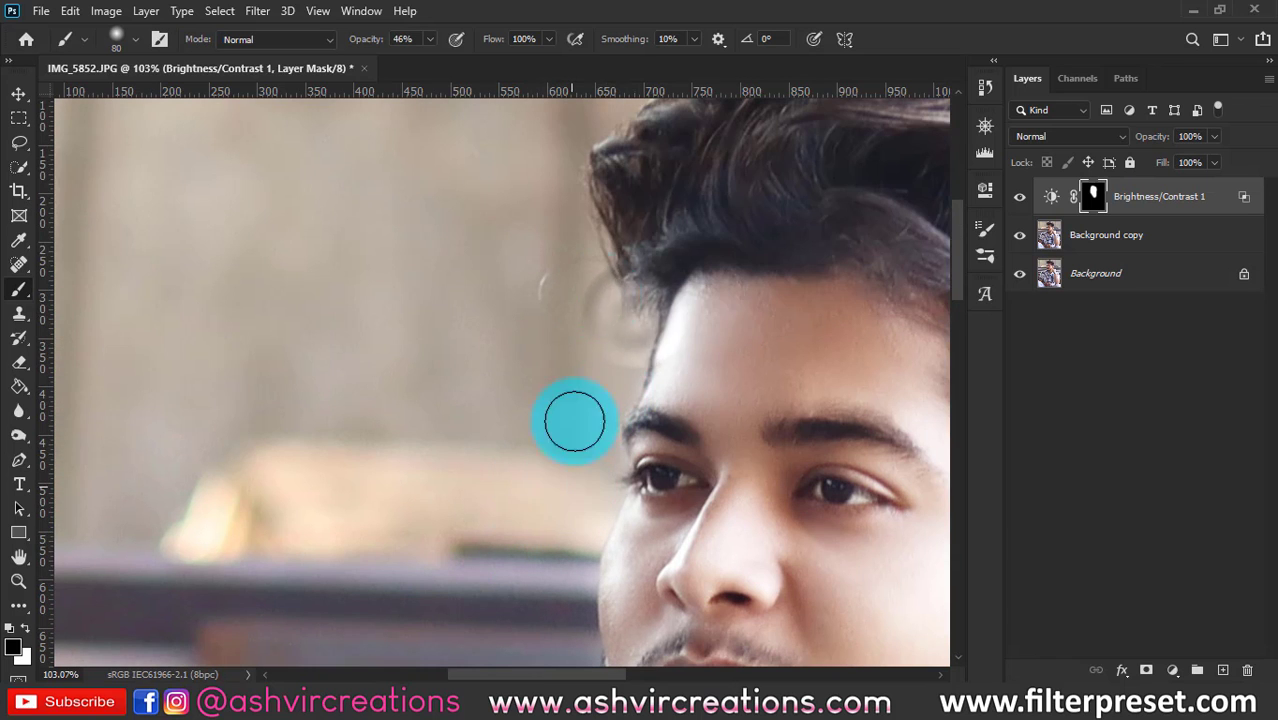
mouse_move(541, 471)
left_mouse_down()
mouse_move(553, 285)
mouse_move(579, 556)
left_mouse_up()
left_click_drag(500, 393, 414, 340)
mouse_move(505, 254)
left_mouse_down()
mouse_move(464, 471)
mouse_move(493, 397)
mouse_move(508, 548)
left_mouse_up()
mouse_move(480, 327)
left_mouse_down()
mouse_move(590, 531)
mouse_move(507, 223)
left_mouse_up()
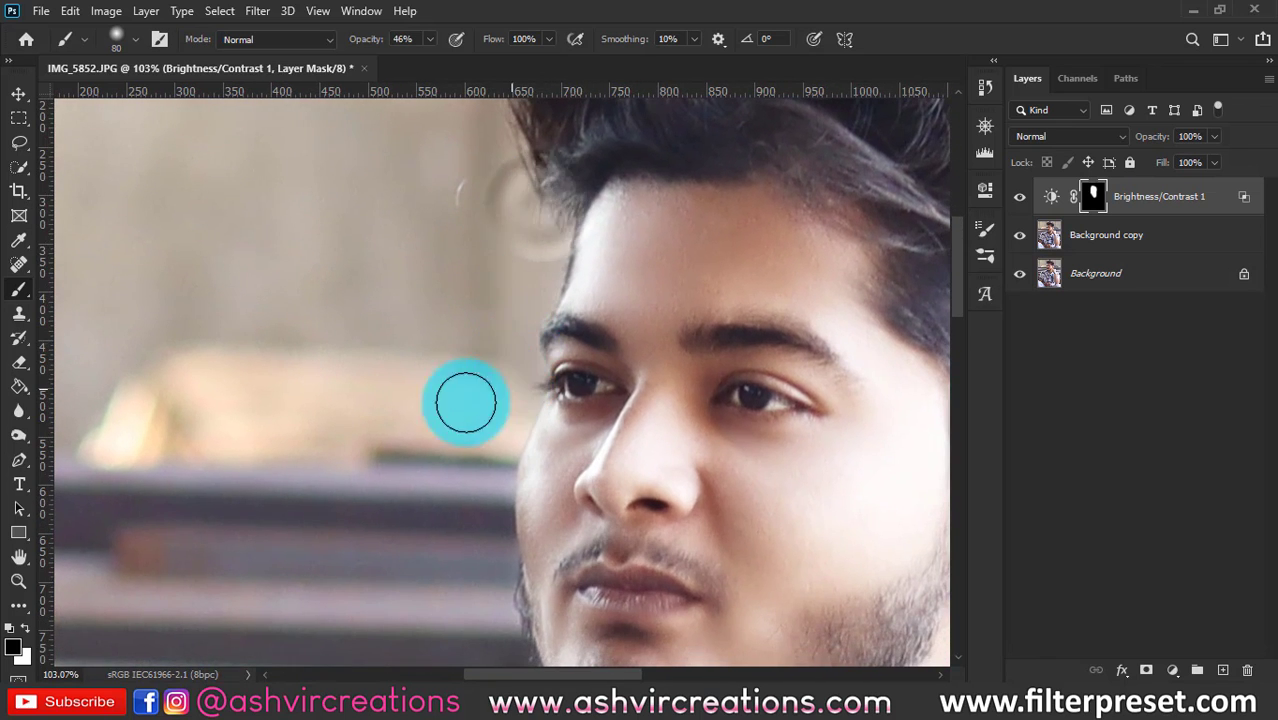
left_click_drag(308, 476, 118, 385)
- Compare the near cheek and the rest of the face with and without the masked brightening
scroll(394, 371, "down", 4)
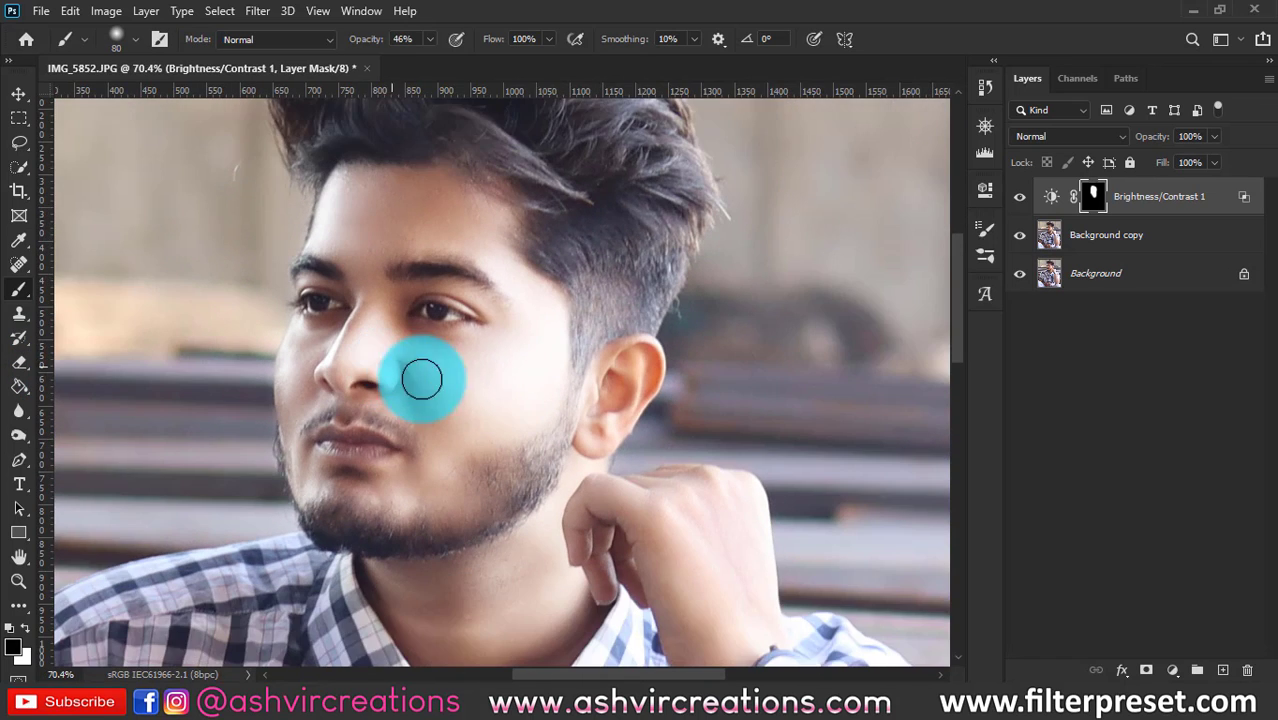
scroll(391, 397, "up", 2)
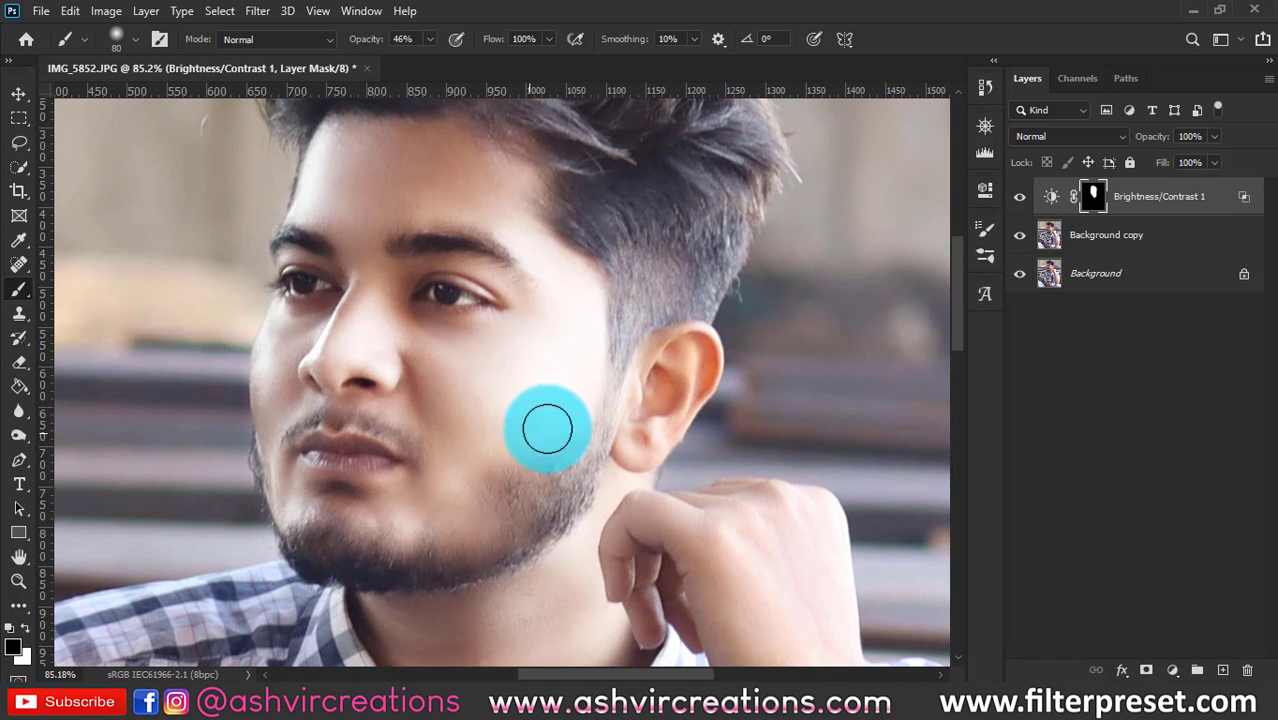
left_click_drag(512, 388, 559, 362)
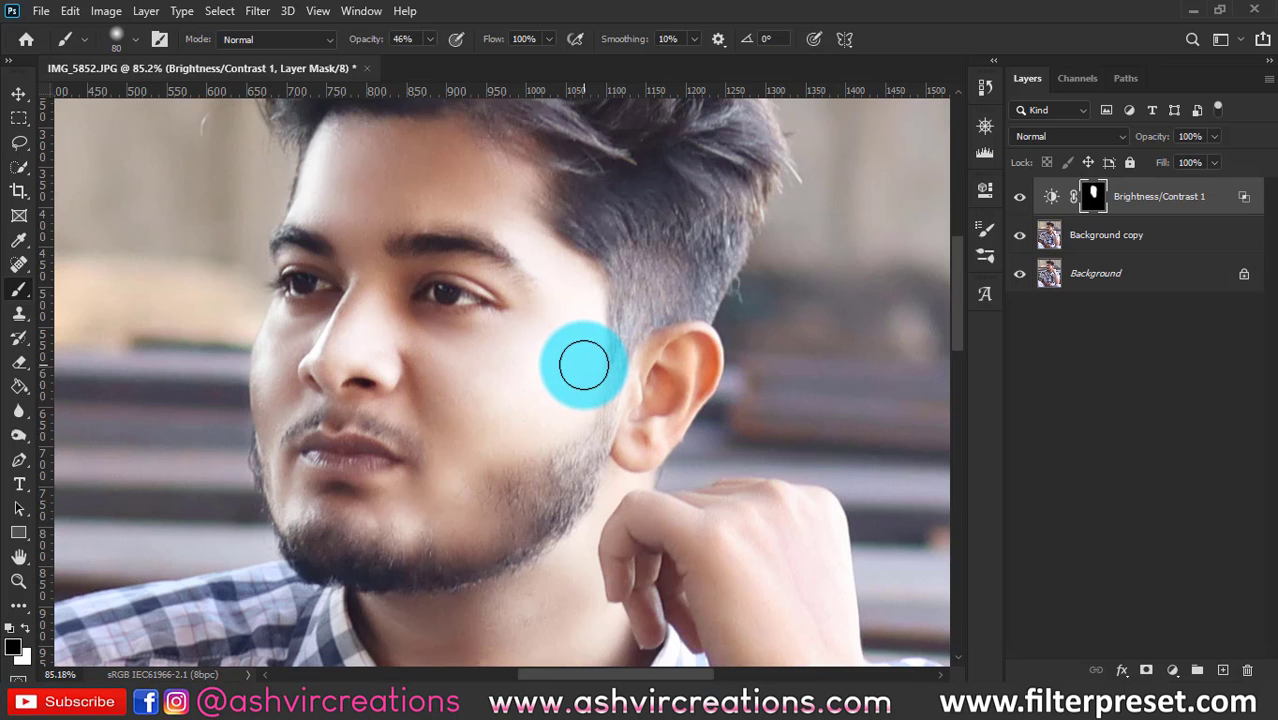
left_click(1036, 233)
left_click(1019, 197)
left_click(1019, 197)
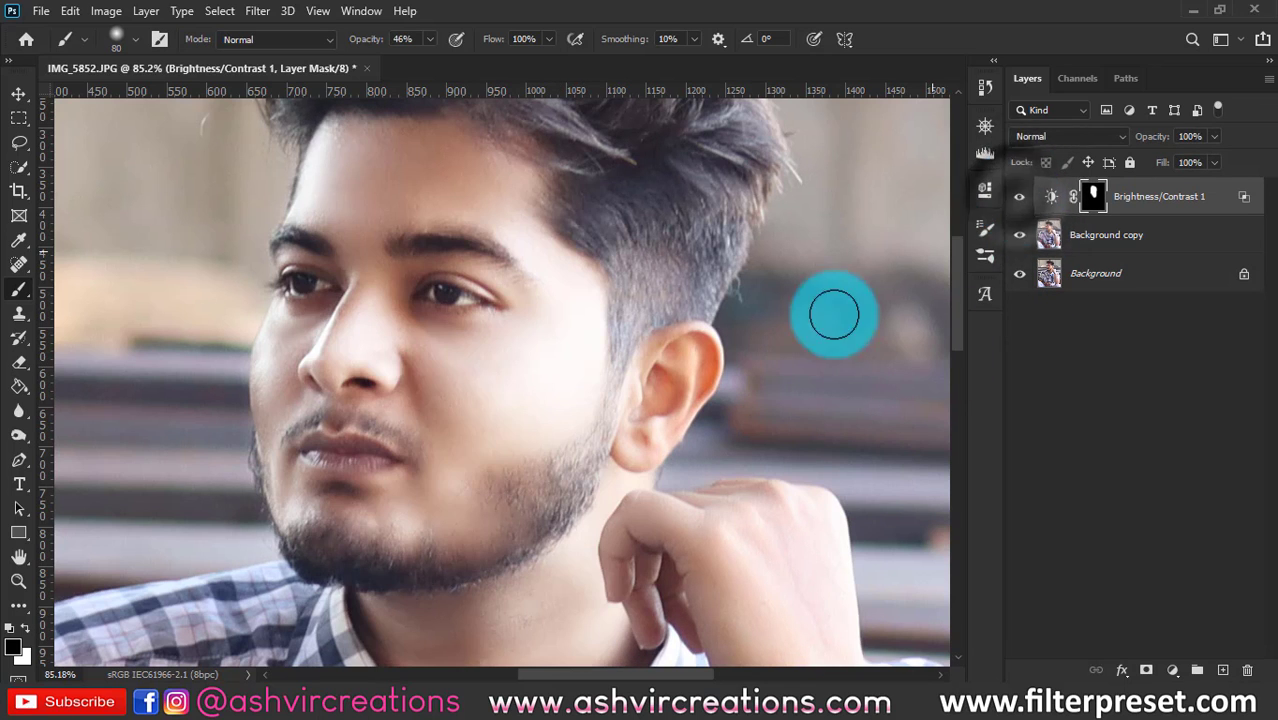
- Tone down the brightening on the near cheek by painting black on the mask with a 200 px brush at 42% opacity
mouse_move(440, 430)
left_mouse_down()
mouse_move(351, 430)
mouse_move(137, 475)
left_mouse_up()
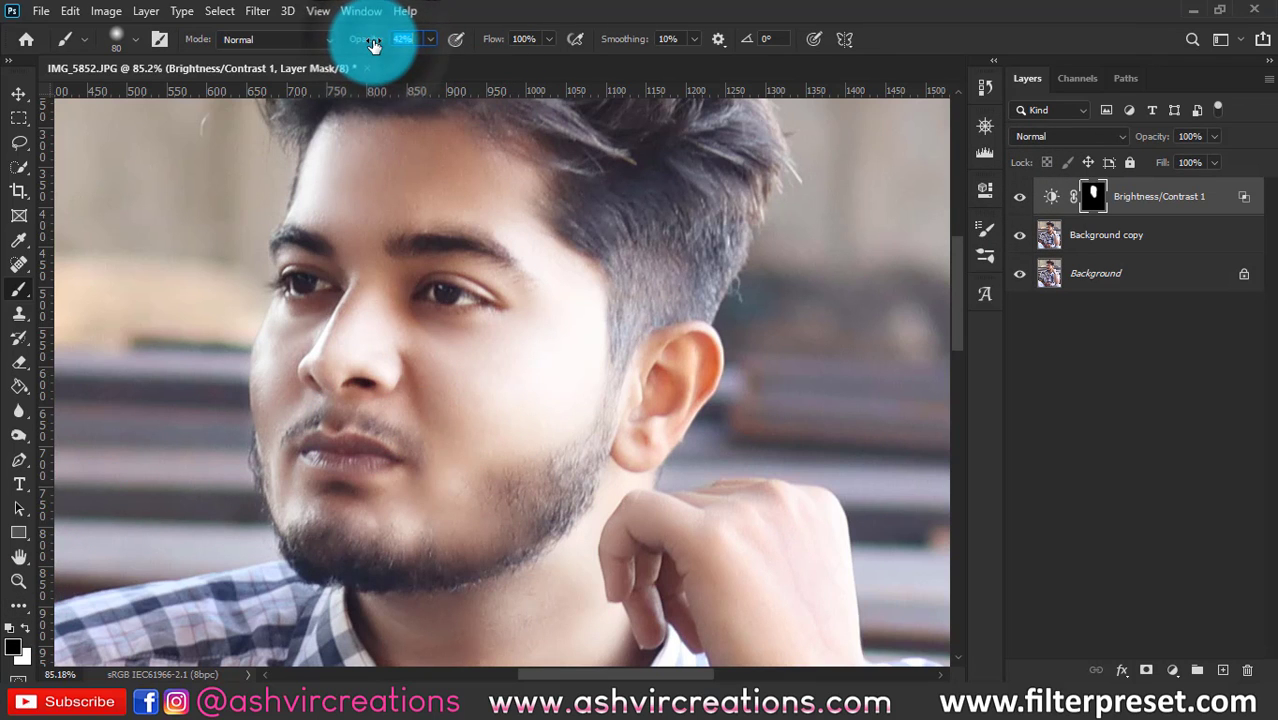
key("bracketright")
key("bracketright")
key("bracketright")
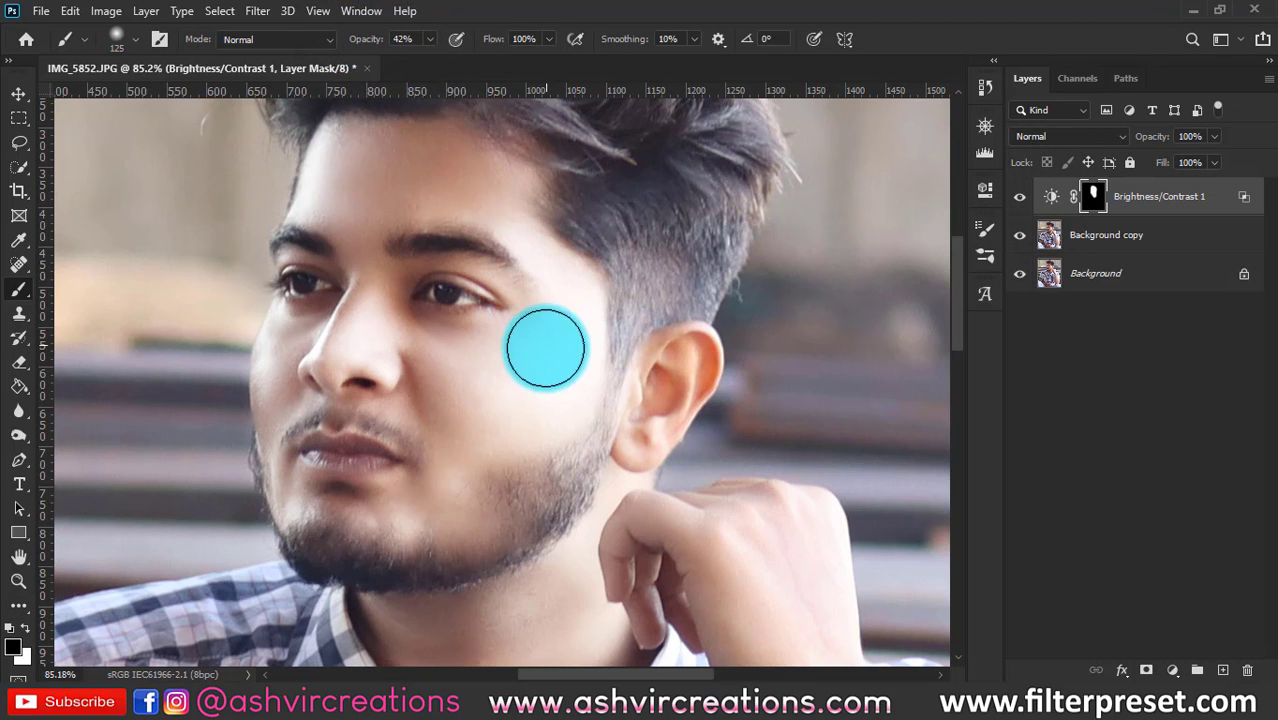
key("bracketright")
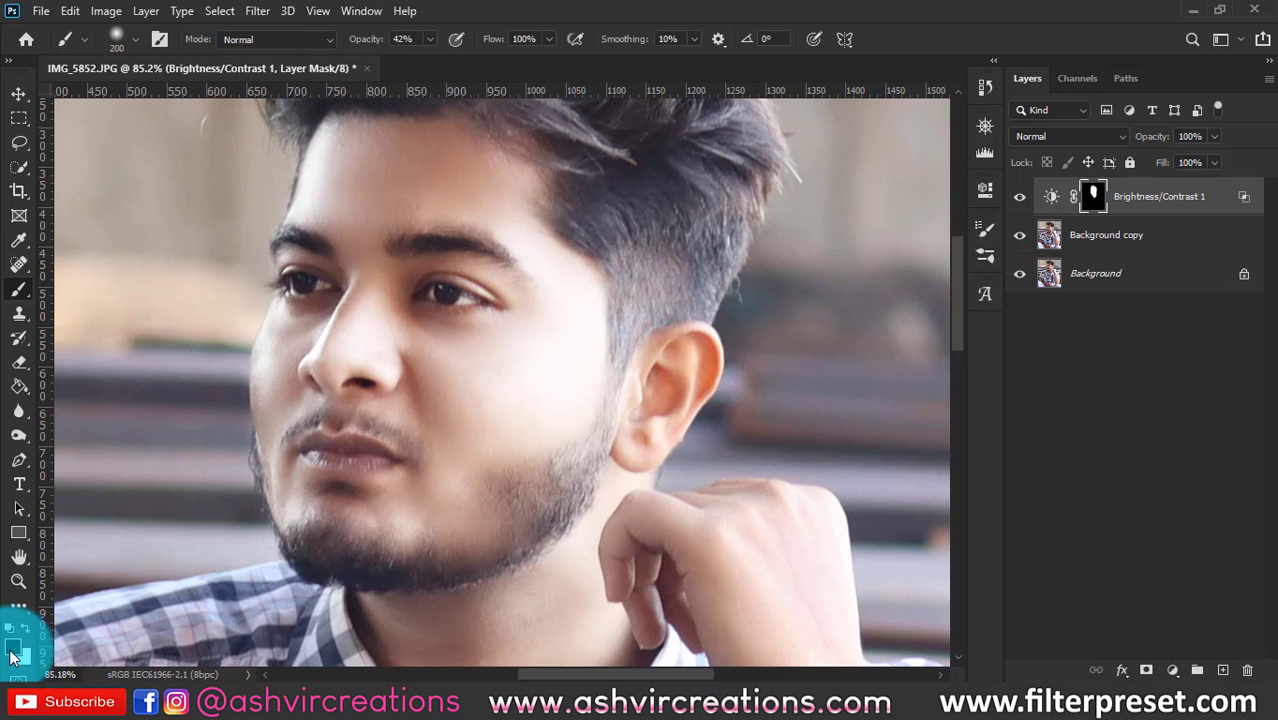
left_click(535, 375)
mouse_move(550, 368)
left_mouse_down()
mouse_move(559, 351)
mouse_move(522, 408)
mouse_move(569, 292)
left_mouse_up()
- Soften the brightening around the near temple and hairline on the mask with a 125 px black brush at 42% opacity
key("bracketleft")
key("bracketleft")
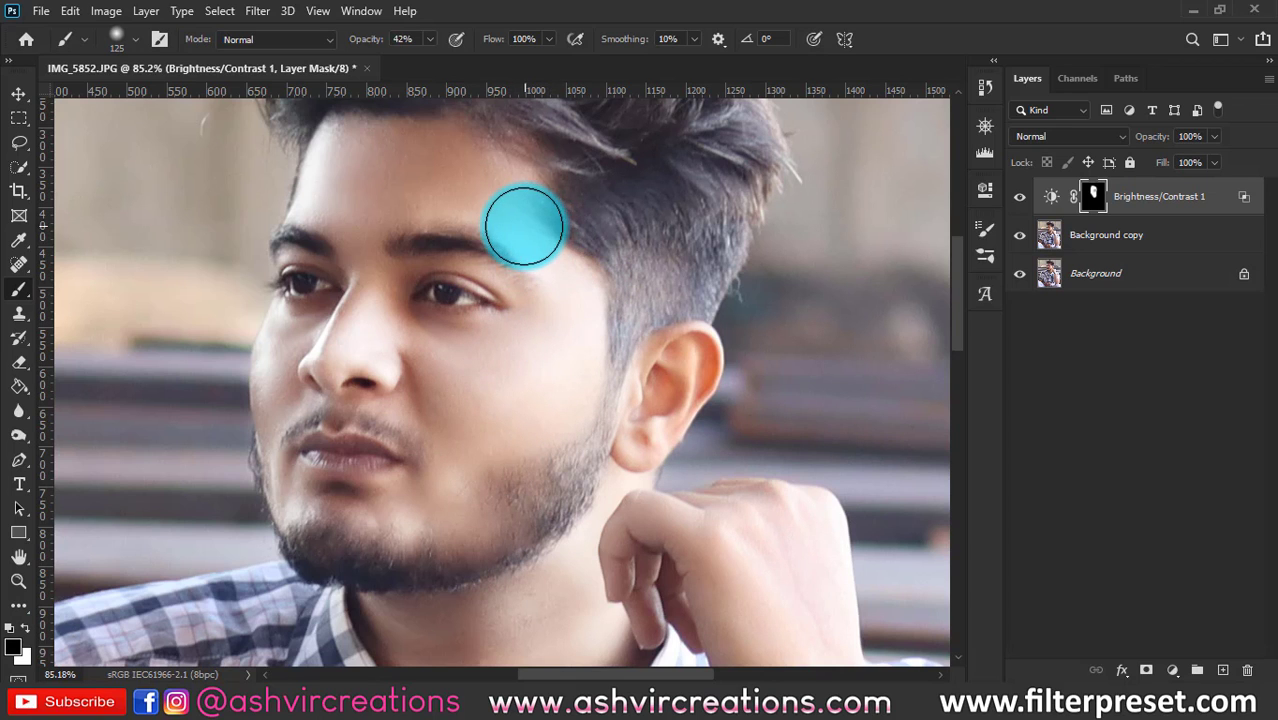
mouse_move(532, 245)
left_mouse_down()
mouse_move(608, 293)
mouse_move(732, 316)
left_mouse_up()
key("space")
mouse_move(431, 165)
left_mouse_down()
mouse_move(476, 143)
mouse_move(531, 160)
left_mouse_up()
scroll(541, 164, "down", 3)
key("space")
left_click_drag(681, 284, 646, 335)
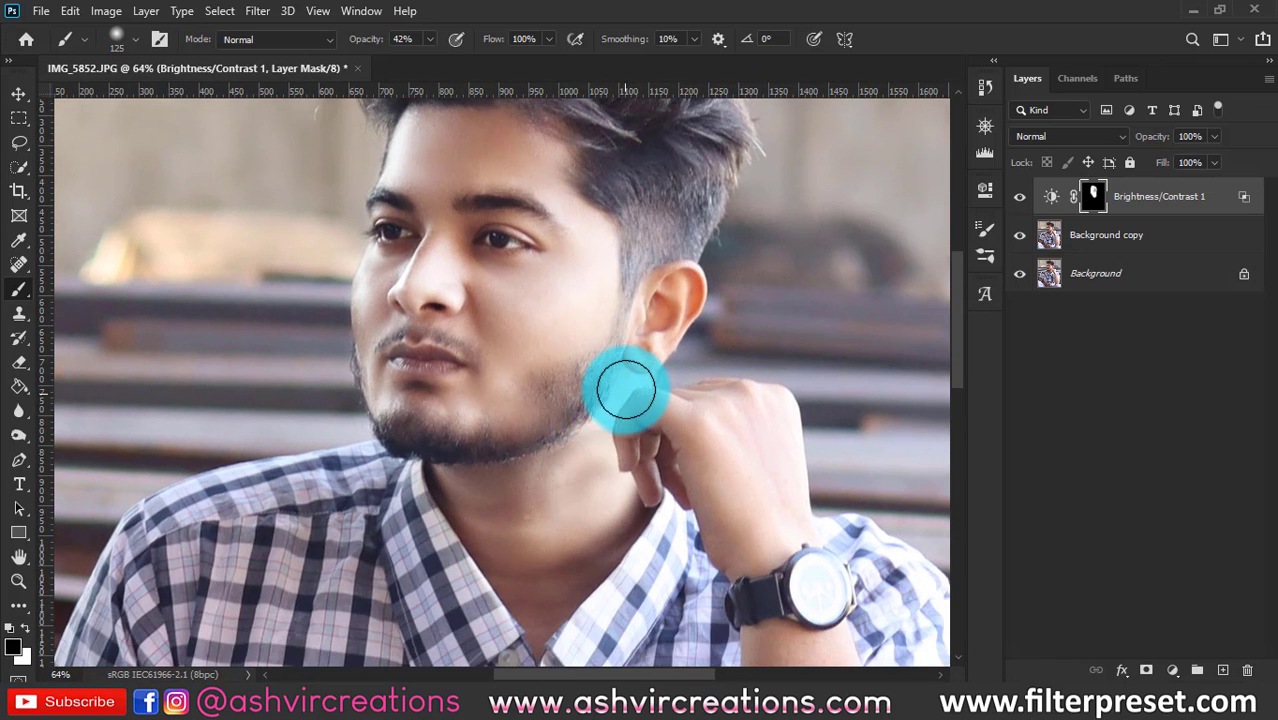
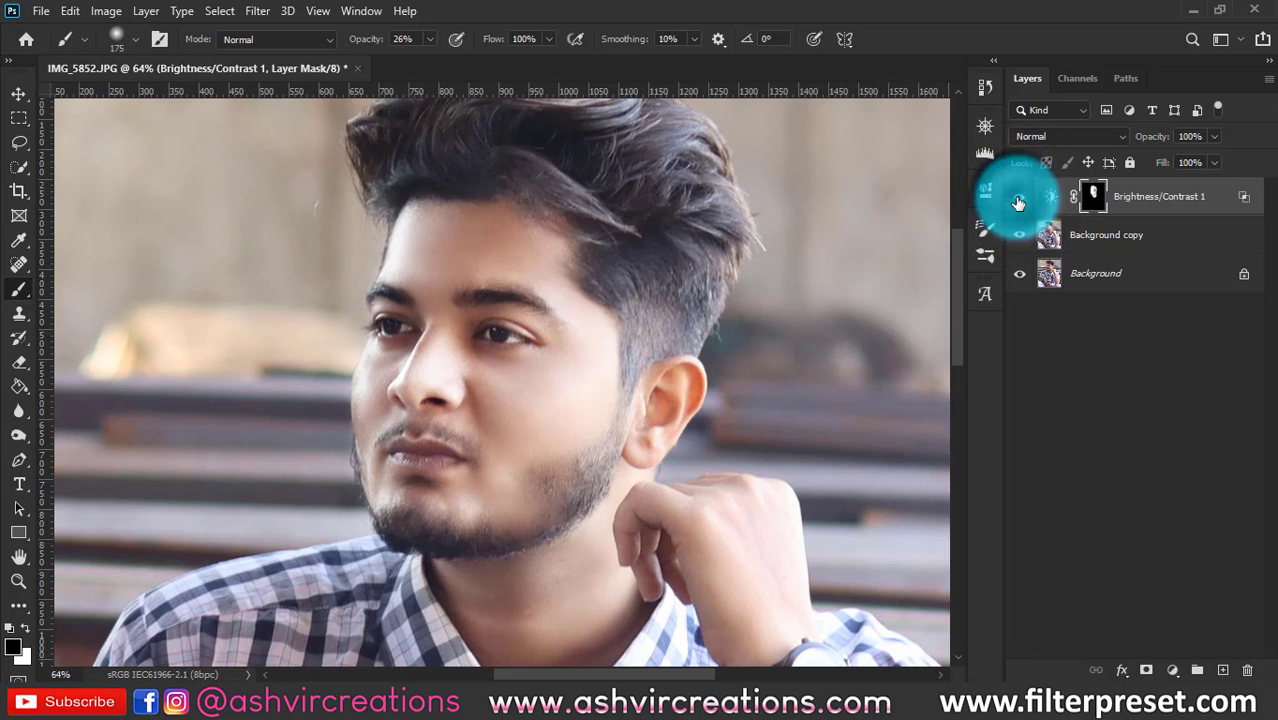
- Compare the face with and without the brightening up close and inspect the nose and cheek transitions
left_click(1018, 200)
left_click(1018, 200)
scroll(455, 338, "up", 2)
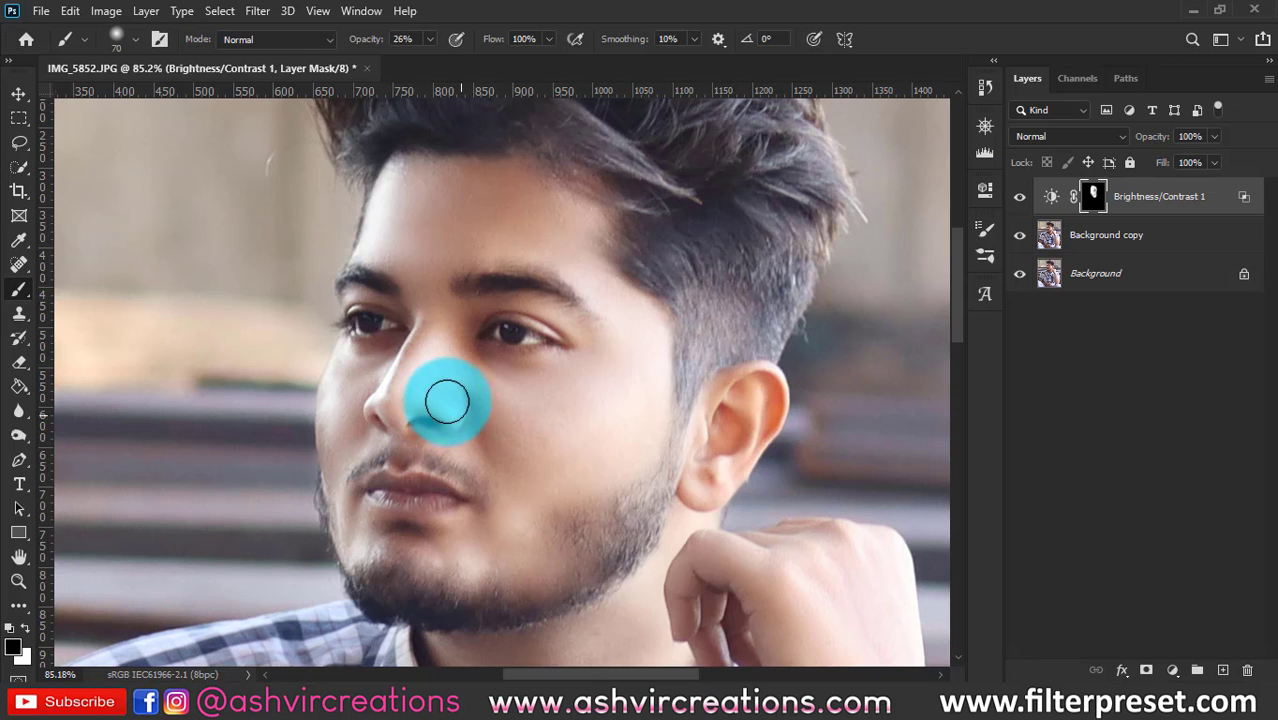
left_click(1019, 196)
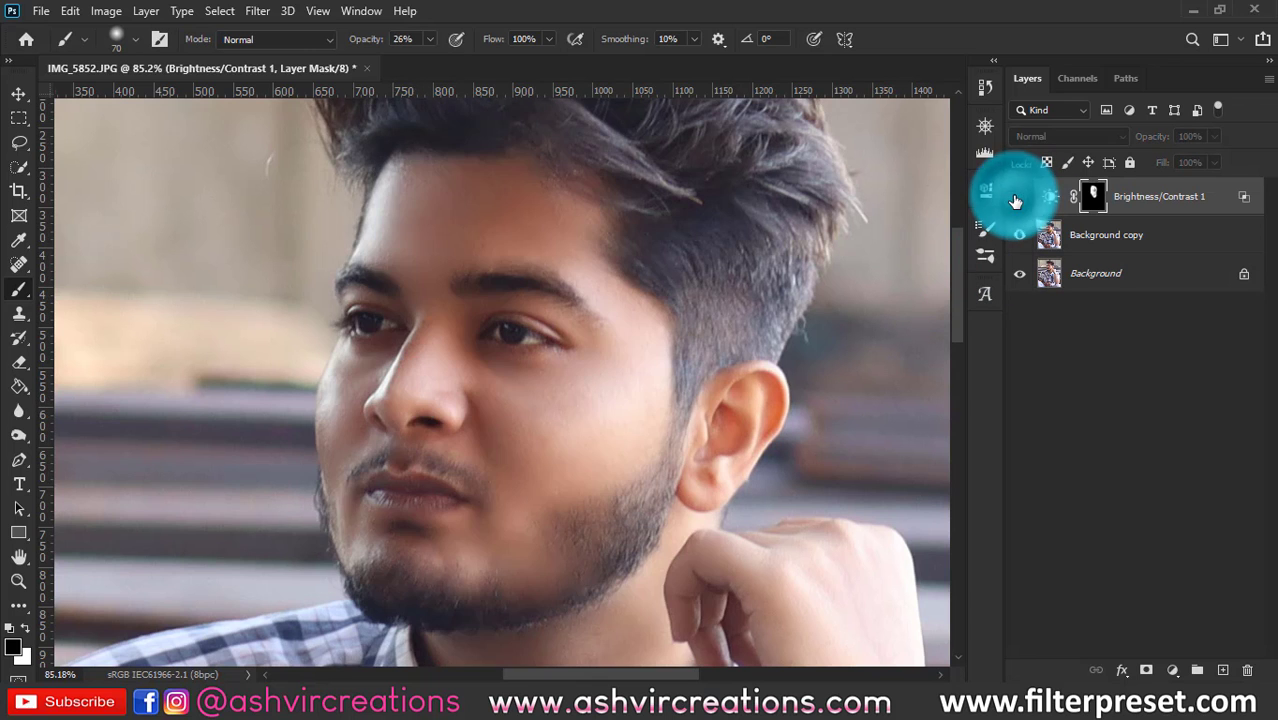
left_click(1019, 196)
scroll(326, 446, "up", 3)
key("bracketleft")
key("bracketleft")
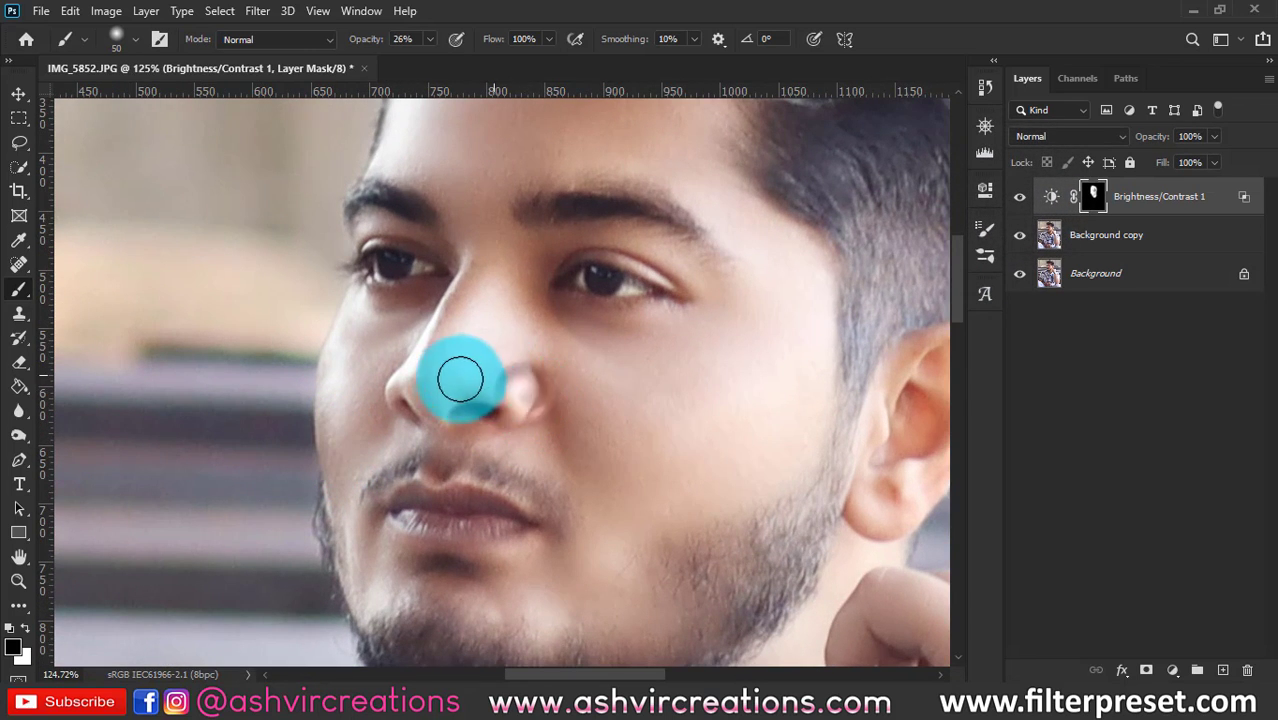
scroll(532, 405, "down", 3)
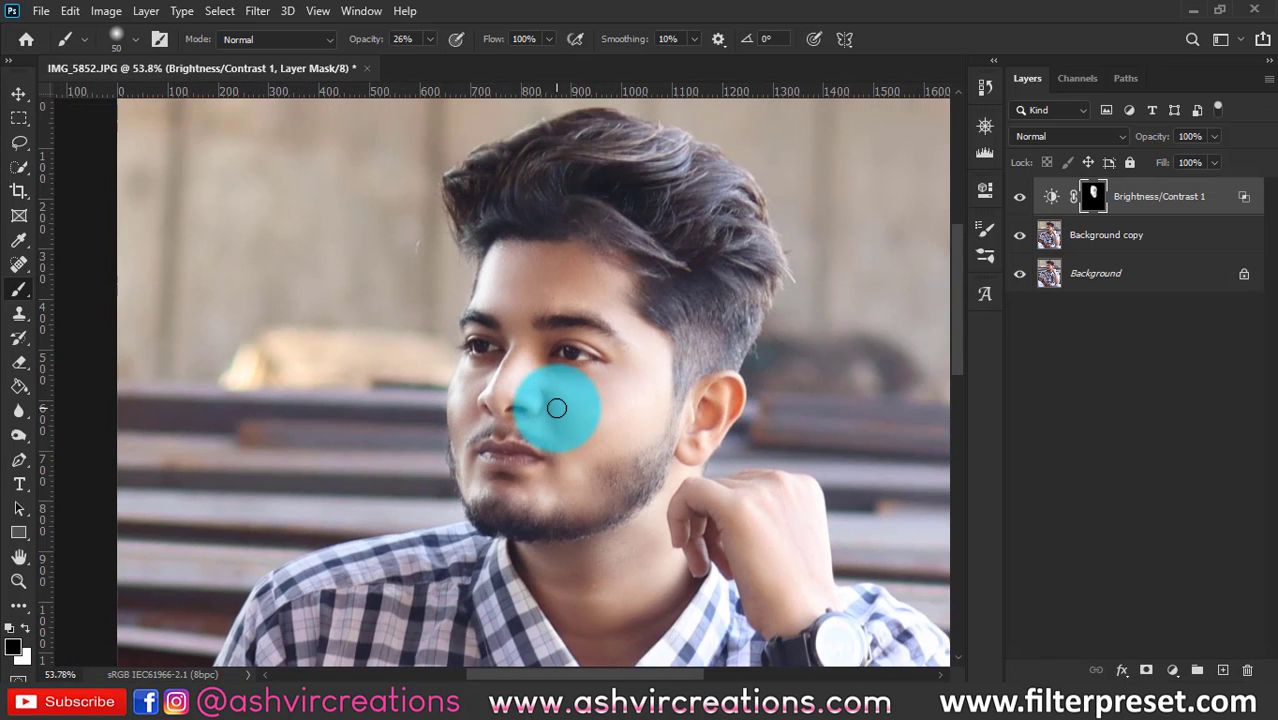
left_click_drag(572, 486, 568, 447)
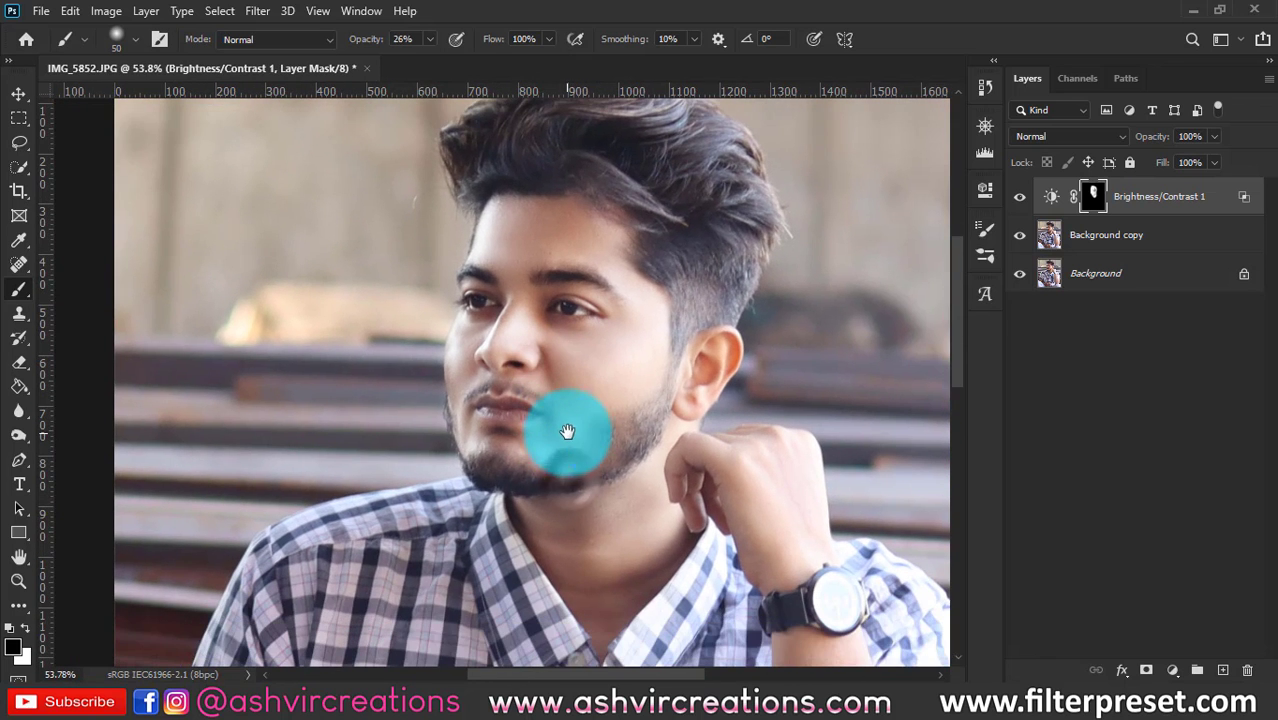
- Toggle the Brightness/Contrast layer to judge the face against the upper body, and examine the whole photo down to the arms
left_click(1017, 197)
left_click(1017, 197)
left_click(1017, 197)
left_click(1017, 197)
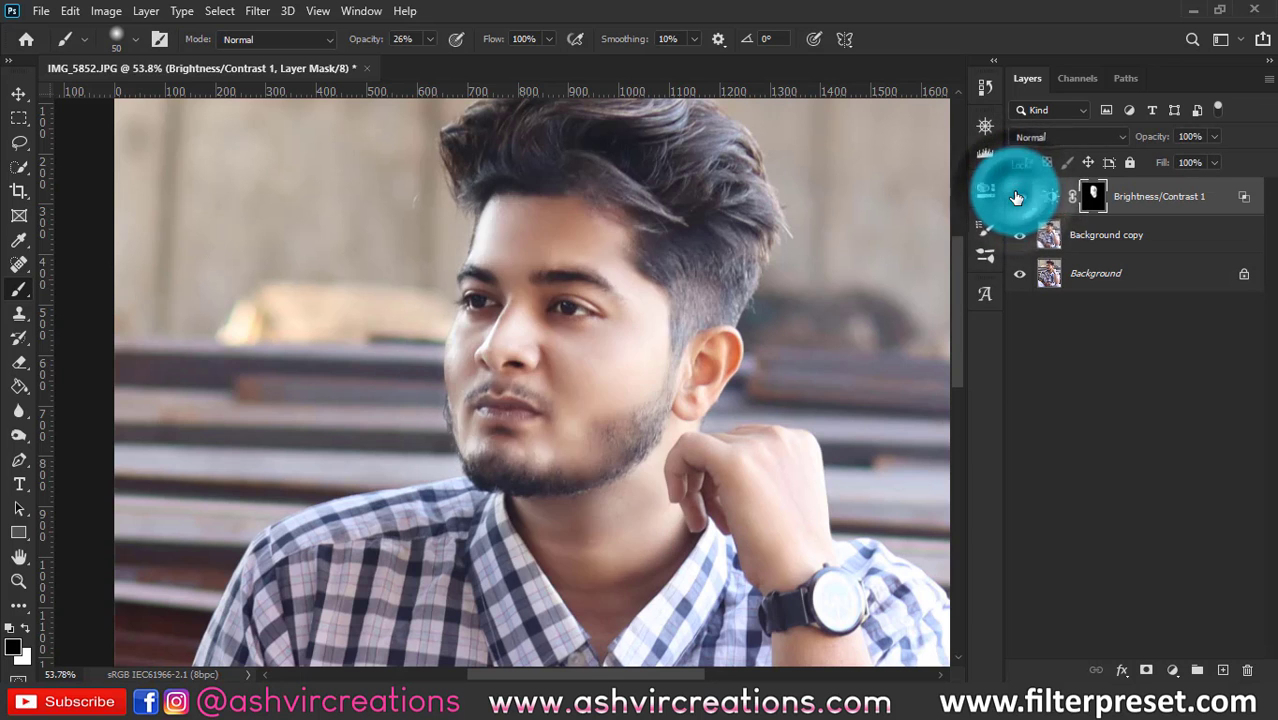
left_click(1017, 197)
left_click(1017, 197)
scroll(665, 271, "down", 4)
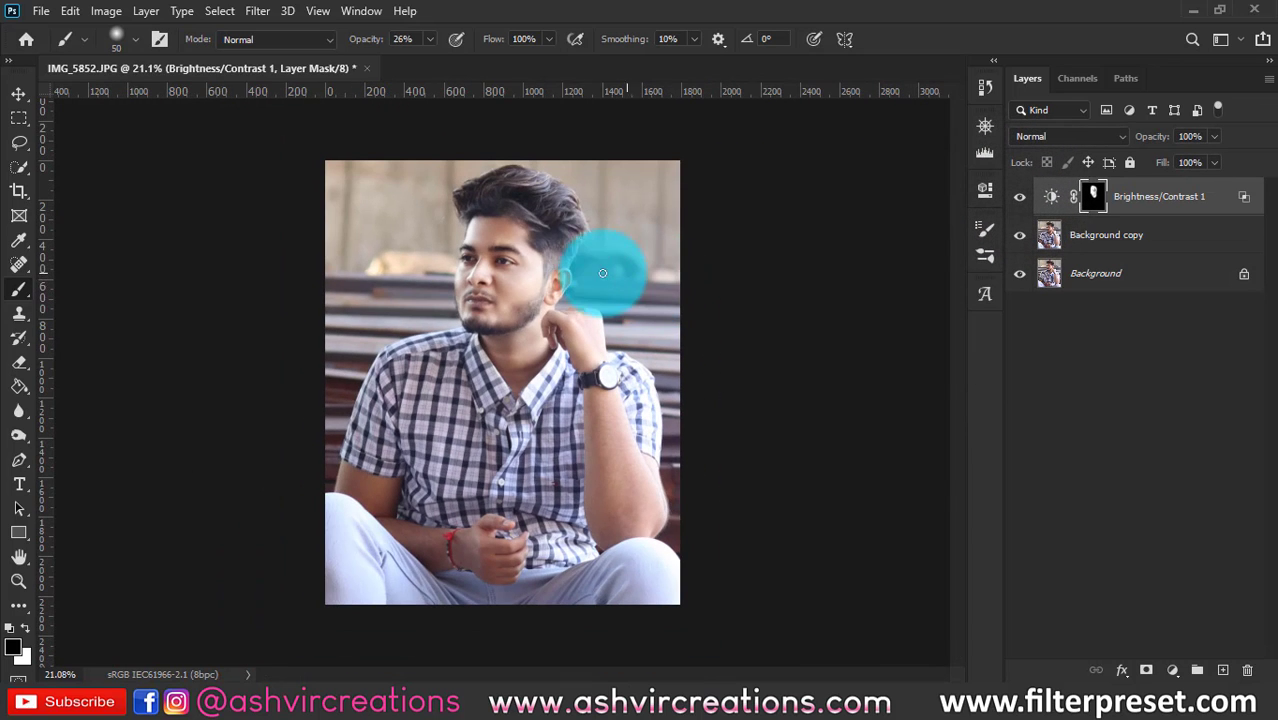
scroll(527, 265, "up", 1)
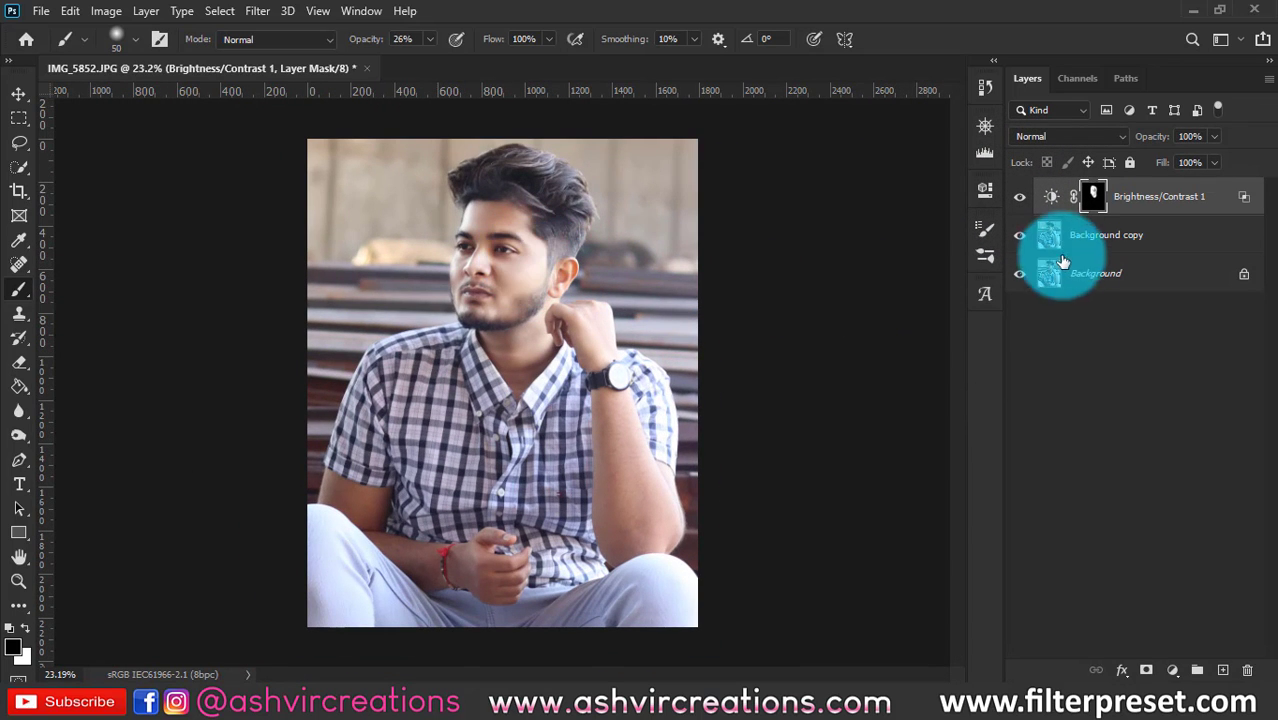
scroll(300, 514, "up", 2)
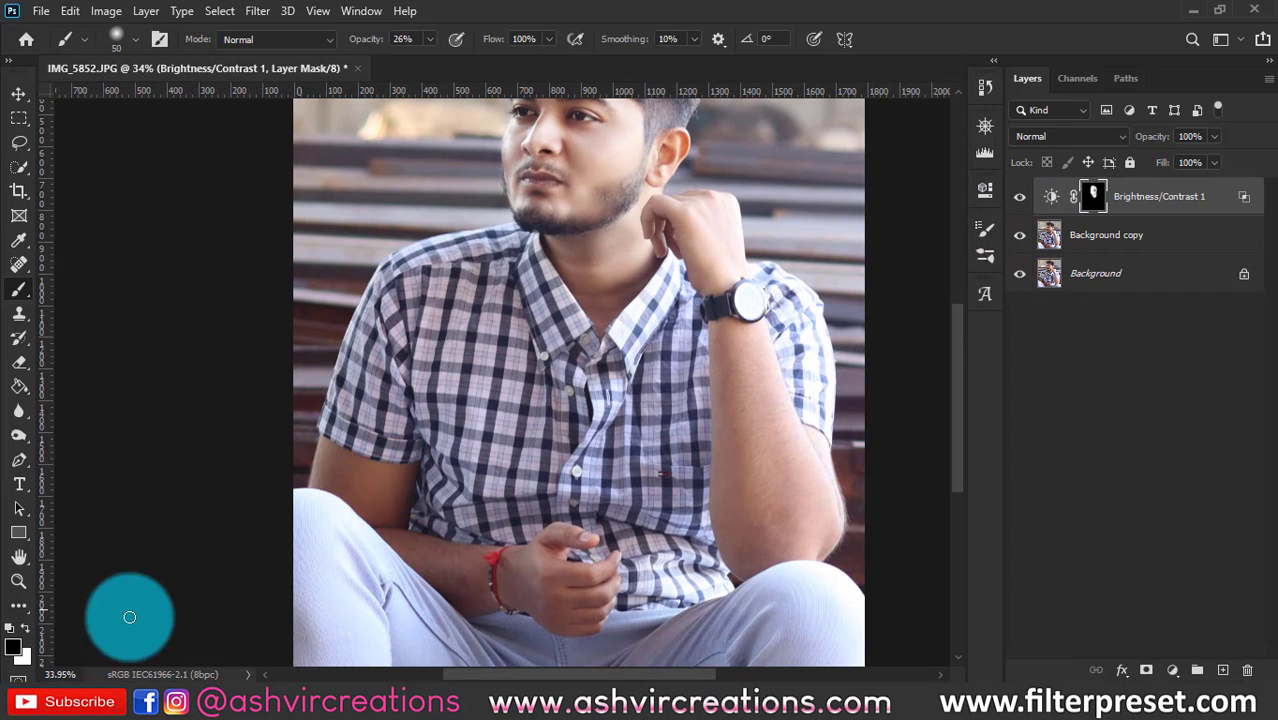
- Paint white on the Brightness/Contrast mask over the lower arm and hand resting on the lap with a 250 px brush at 100% opacity
left_click(28, 627)
key("]")
key("]")
key("]")
key("]")
key("]")
key("]")
key("]")
key("]")
key("]")
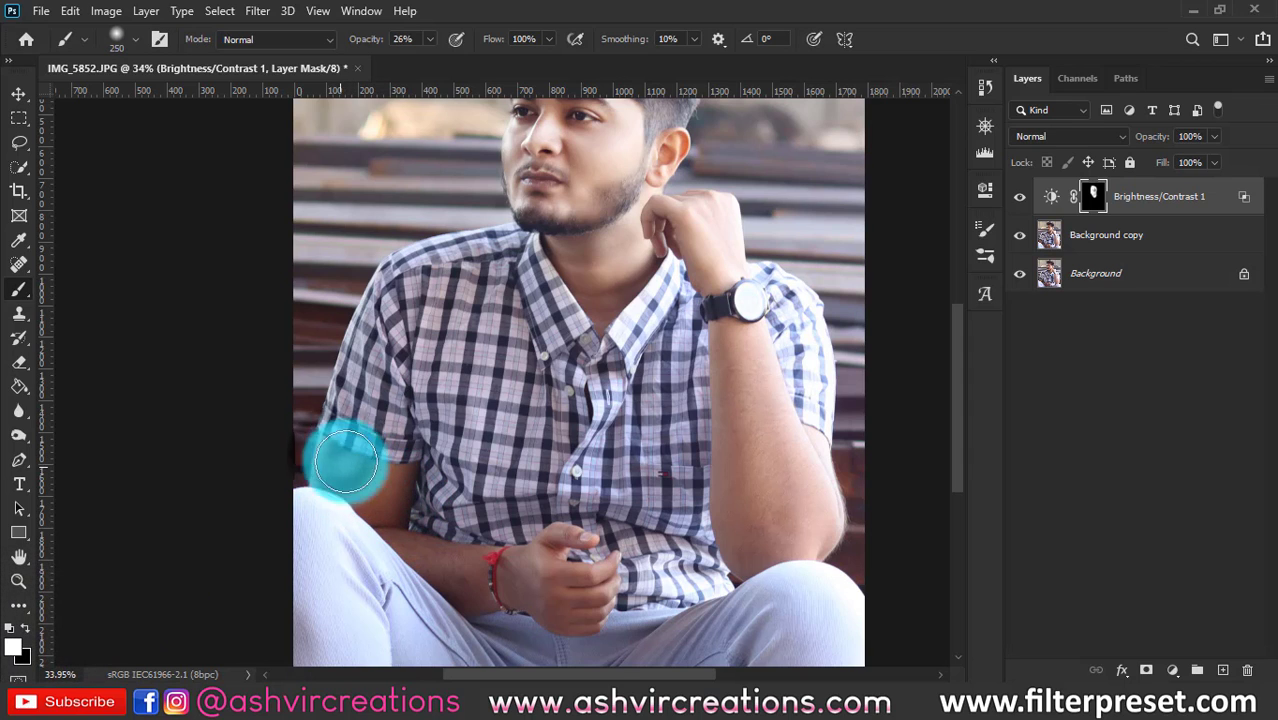
left_click_drag(362, 40, 556, 43)
mouse_move(359, 493)
left_mouse_down()
mouse_move(335, 463)
mouse_move(336, 477)
mouse_move(396, 485)
mouse_move(380, 512)
mouse_move(474, 593)
mouse_move(499, 569)
mouse_move(452, 588)
mouse_move(379, 545)
mouse_move(456, 568)
mouse_move(400, 501)
mouse_move(396, 476)
mouse_move(388, 497)
mouse_move(348, 465)
mouse_move(434, 580)
mouse_move(478, 599)
mouse_move(581, 552)
left_mouse_up()
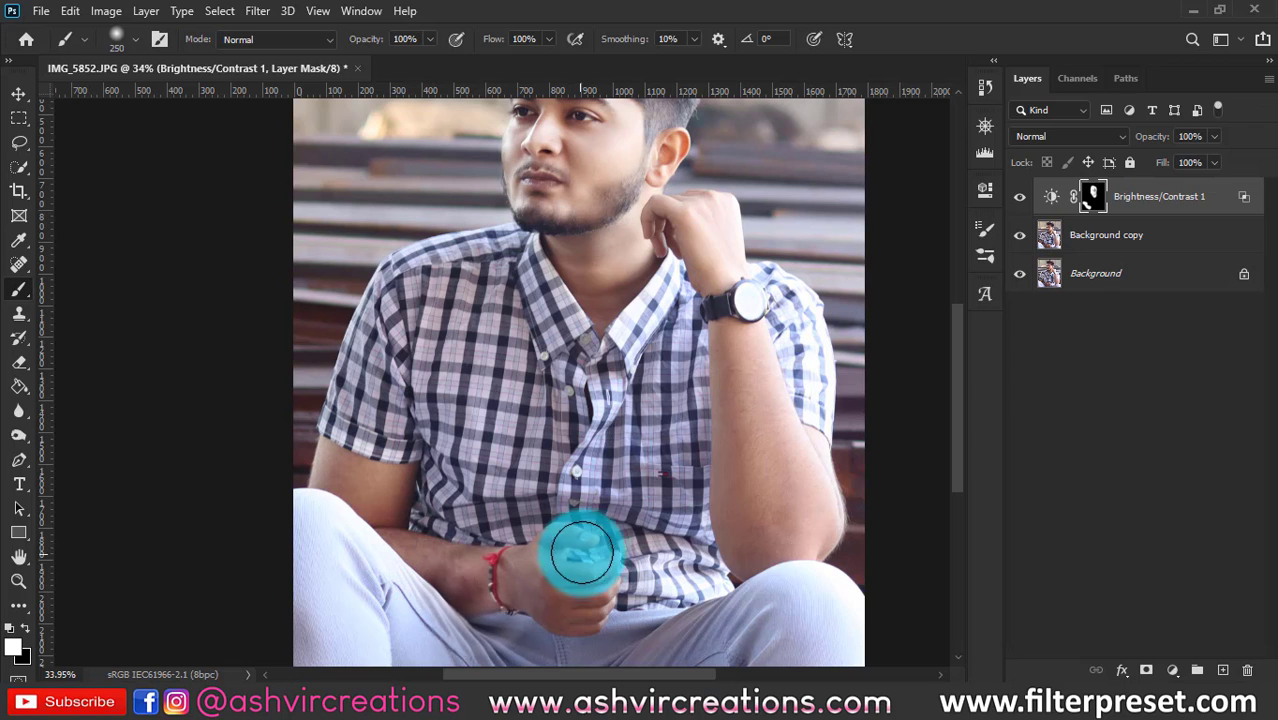
- Extend the white mask painting over the resting hand with a 500 px brush at 100% opacity
left_click(1018, 198)
left_click(1018, 198)
key("bracketright")
key("bracketright")
key("bracketright")
key("bracketright")
key("bracketright")
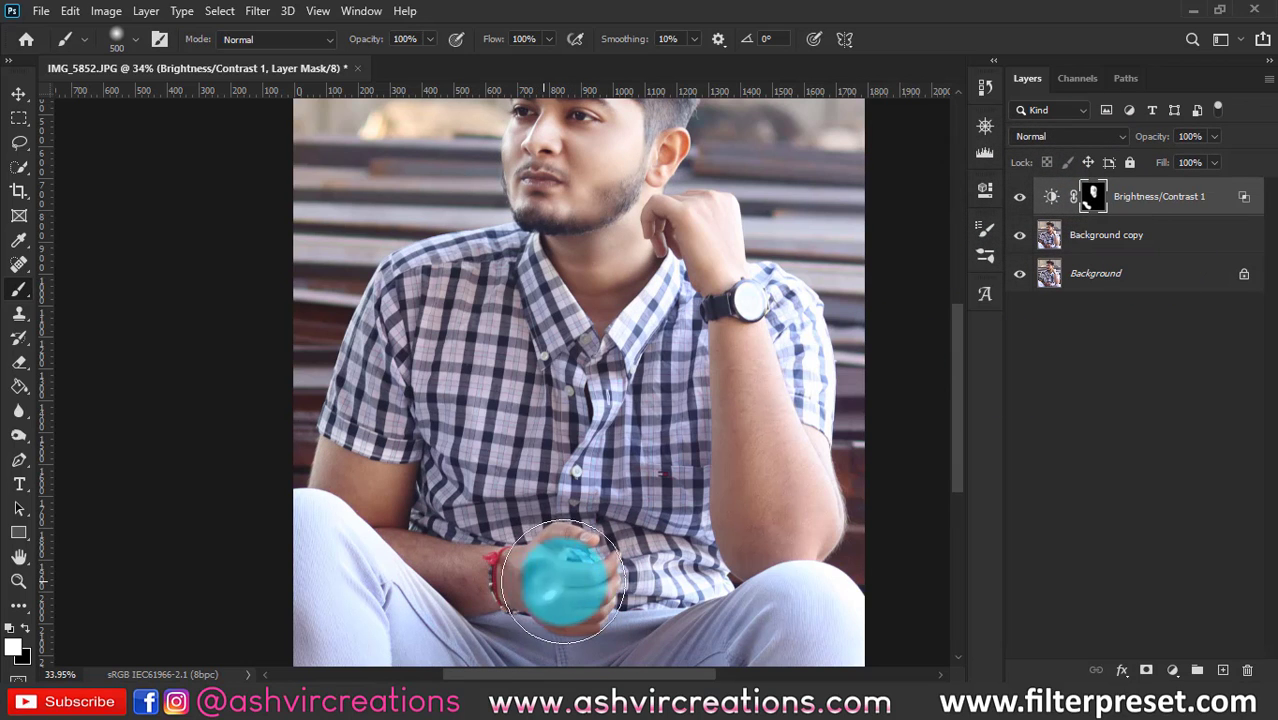
left_click_drag(696, 456, 708, 378)
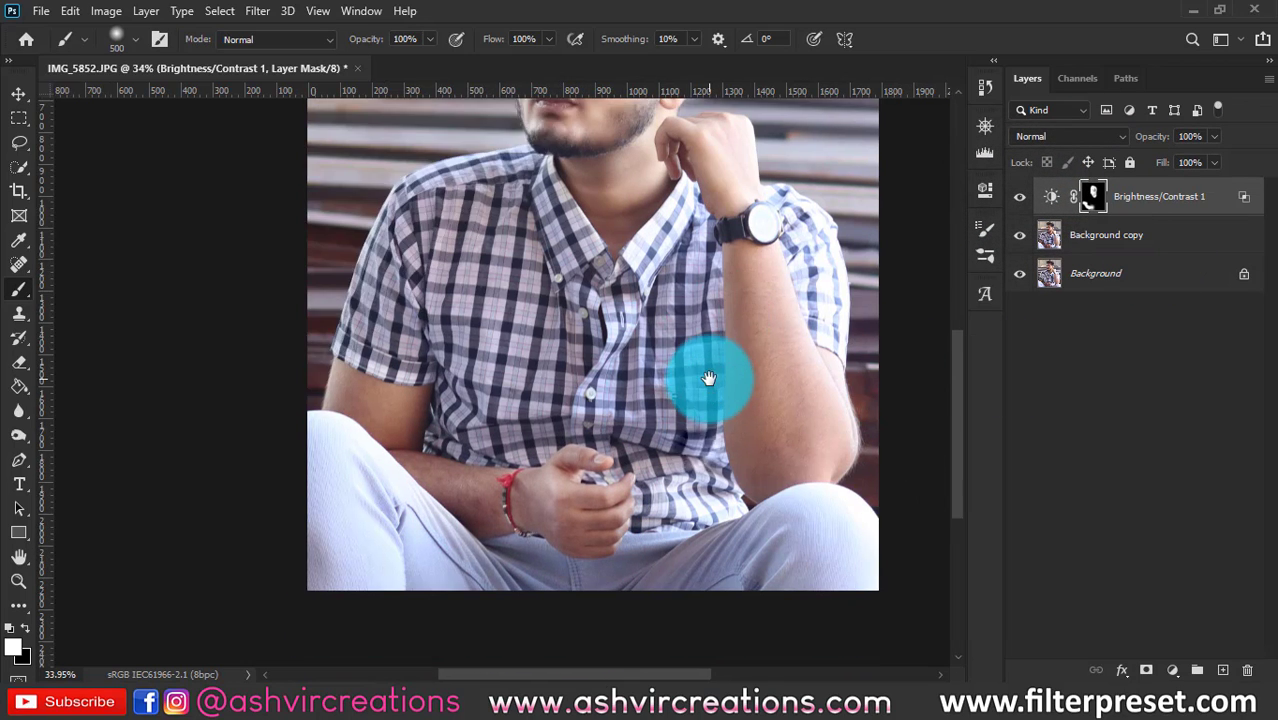
- Compare the resting arm and hand with and without the brightening
left_click(1020, 198)
left_click(1020, 198)
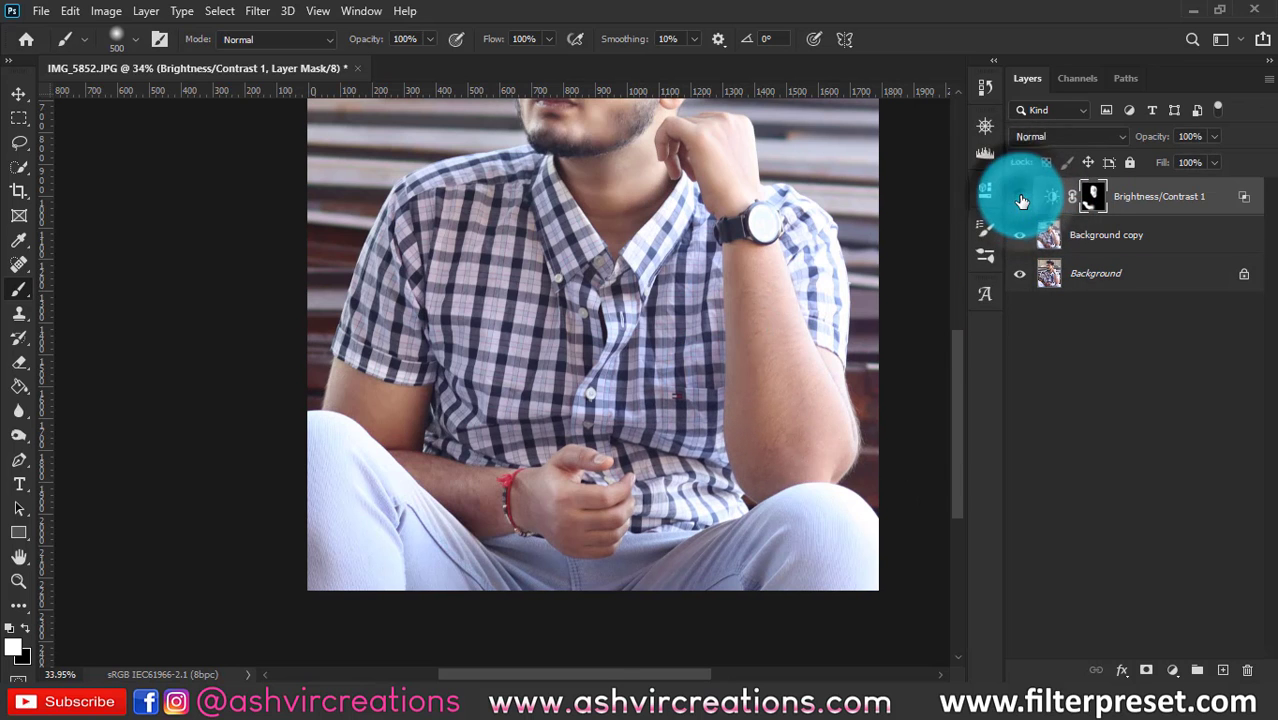
left_click(1020, 198)
left_click(1020, 198)
scroll(414, 371, "up", 1)
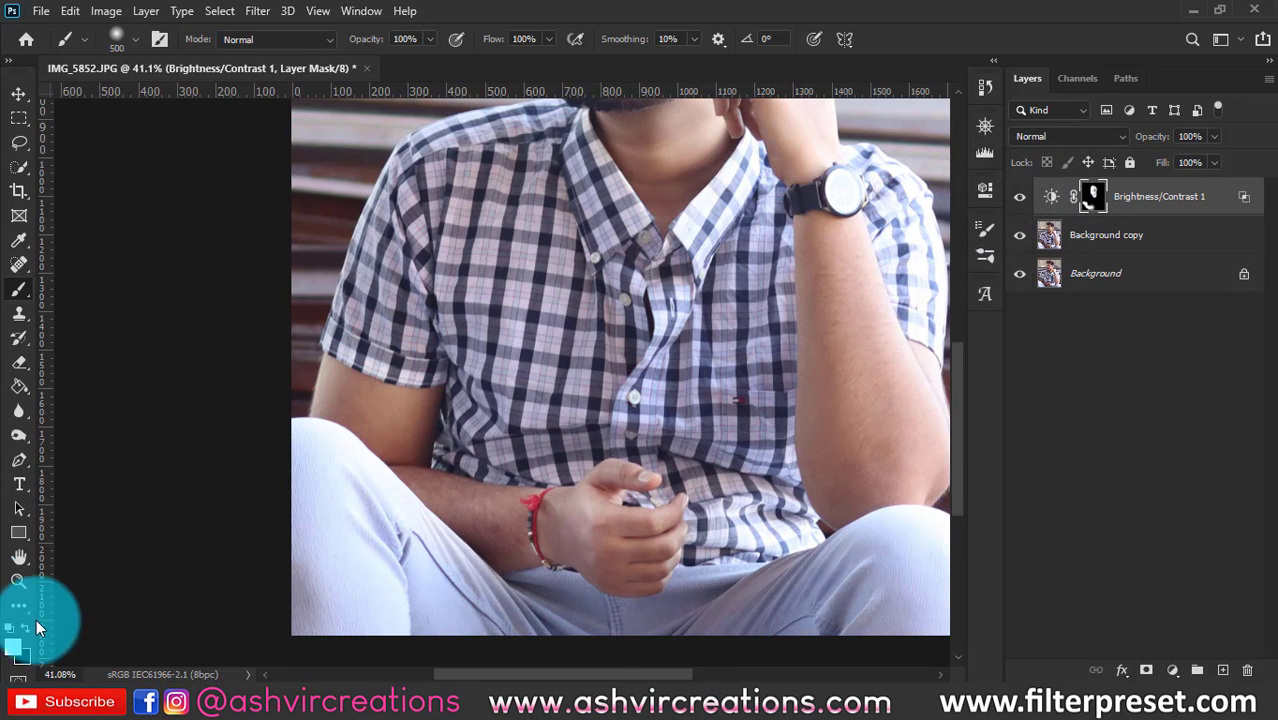
- Select the trouser leg beside the resting arm on the Background copy layer with the Quick Selection tool
left_click(1118, 236)
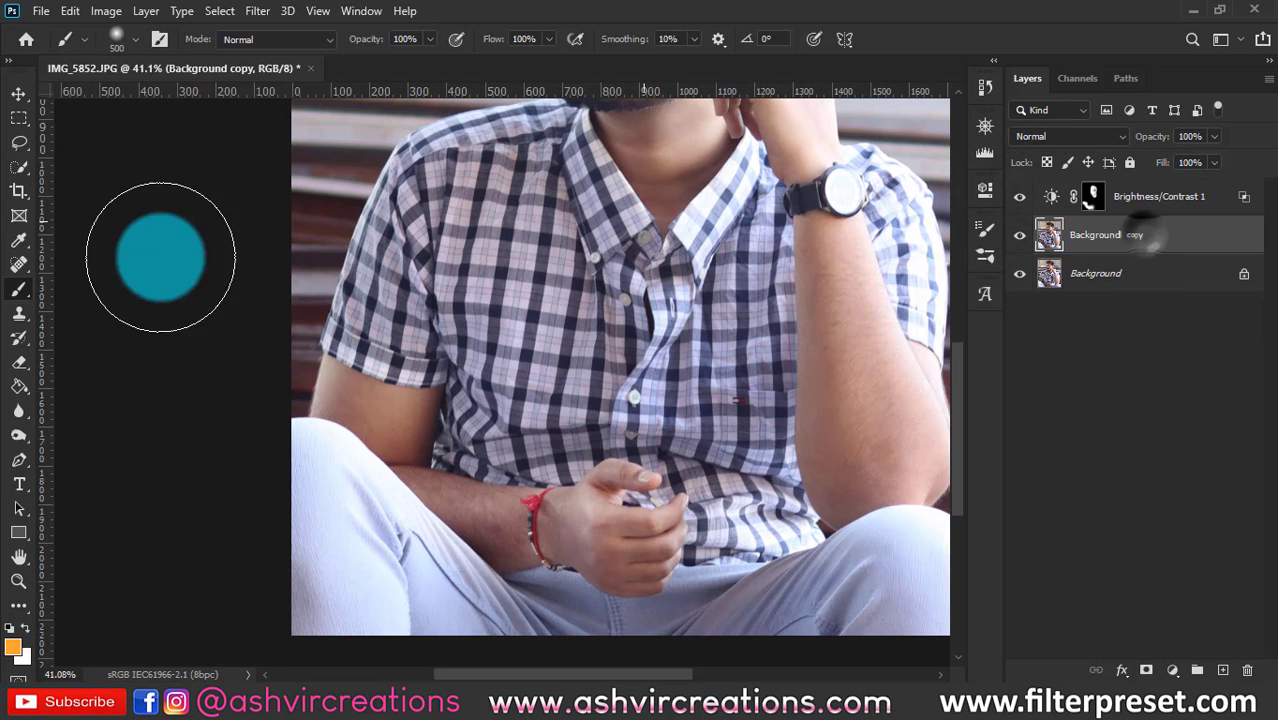
left_click(22, 189)
left_click(20, 167)
left_click_drag(362, 588, 343, 575)
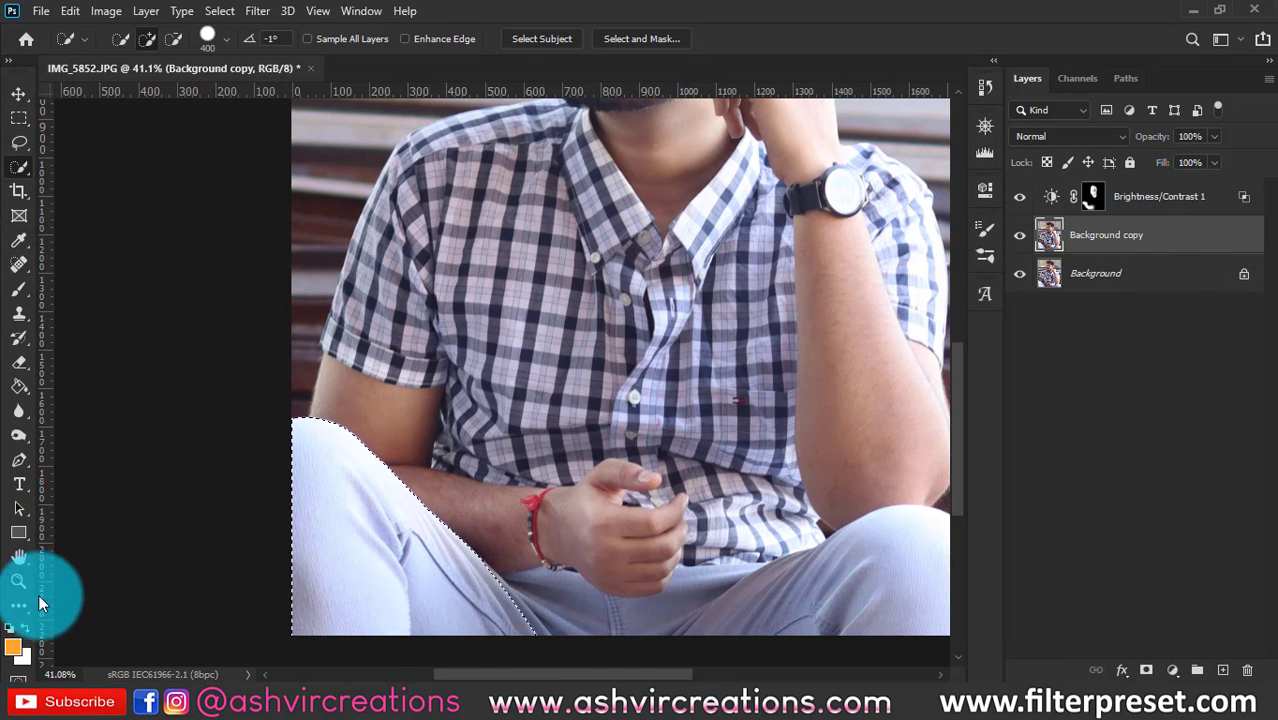
- Paint black on the Brightness/Contrast mask inside the selected trouser leg with a 400 px brush at 100% opacity, and deselect
left_click(20, 290)
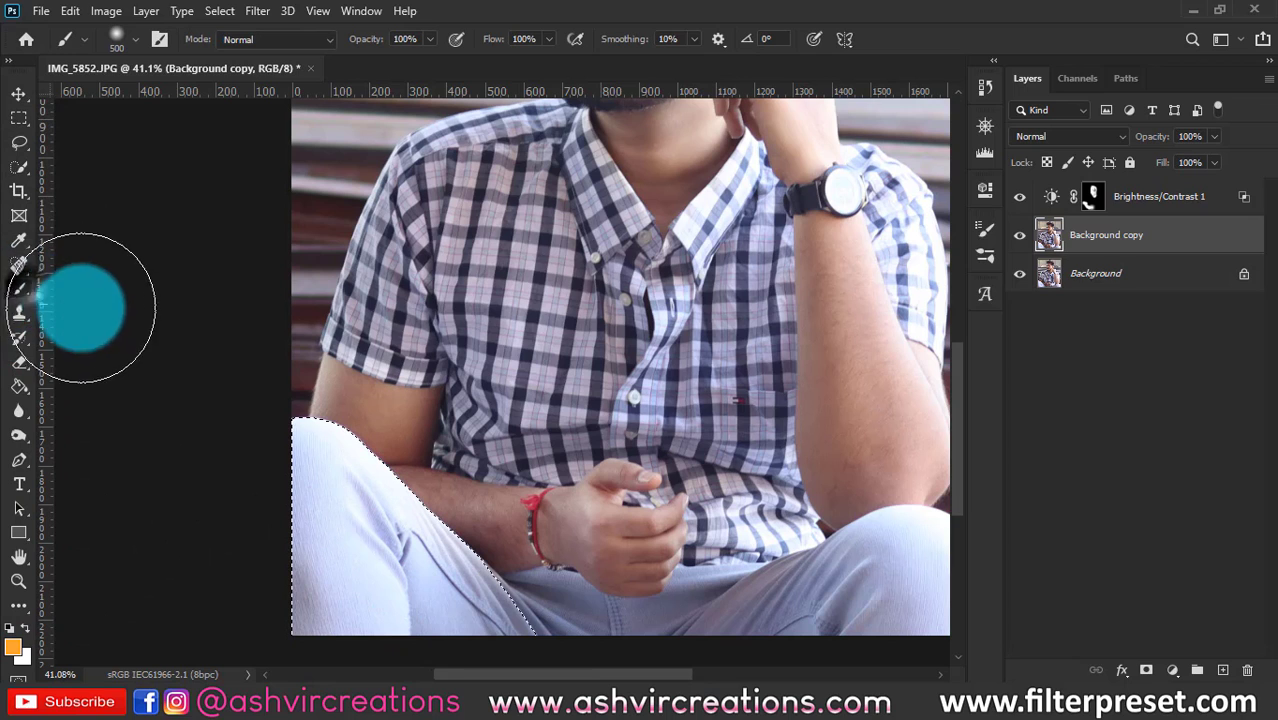
left_click(1097, 199)
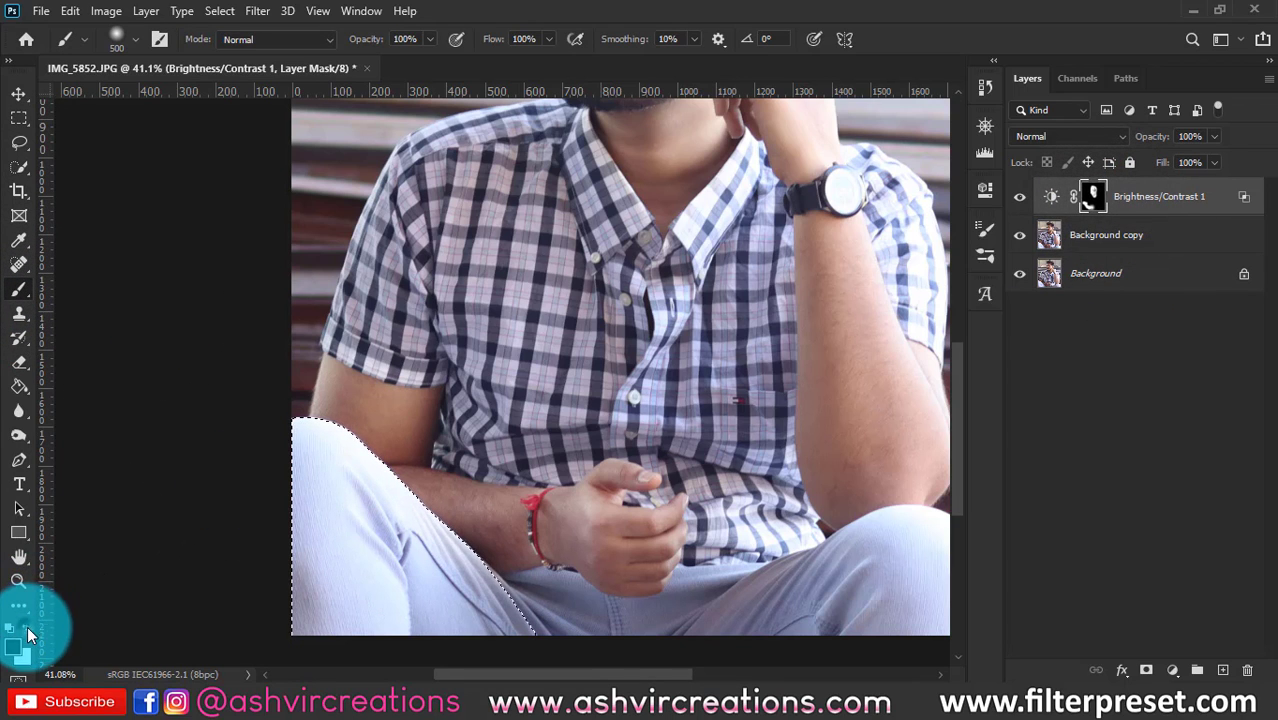
left_click_drag(402, 562, 410, 557)
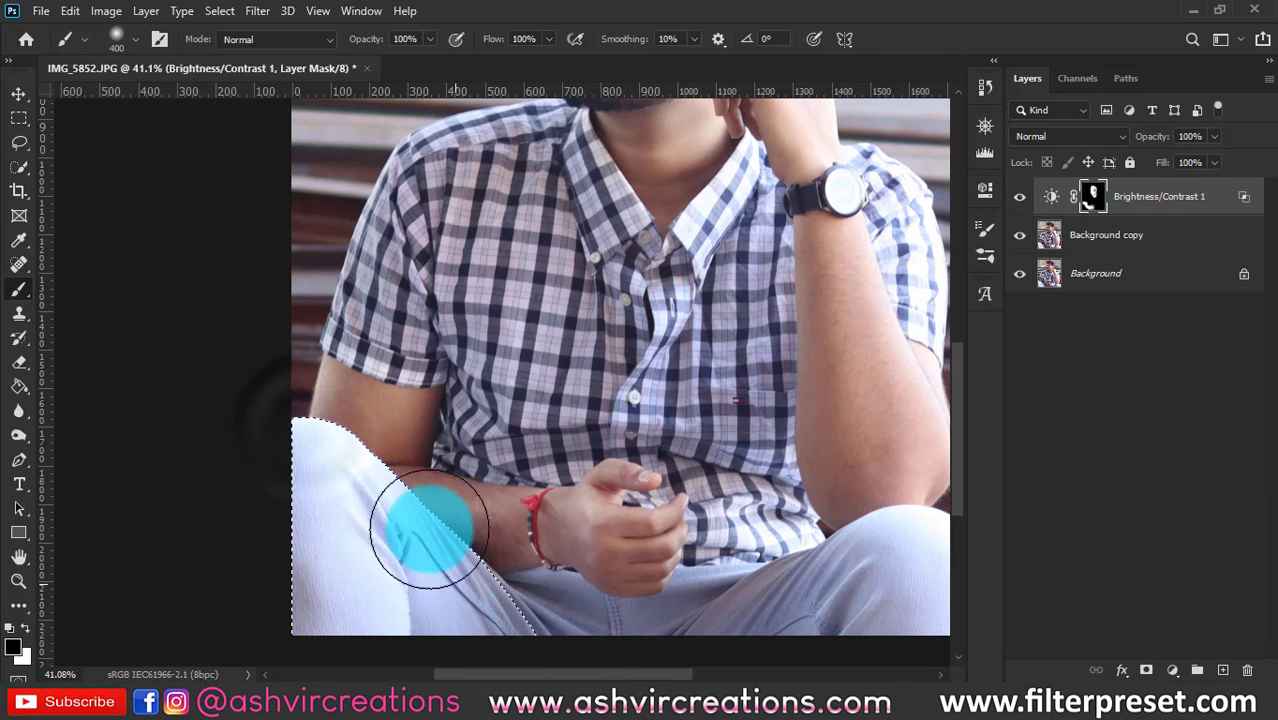
mouse_move(429, 529)
left_mouse_down()
mouse_move(339, 642)
mouse_move(400, 587)
mouse_move(523, 676)
mouse_move(398, 620)
left_mouse_up()
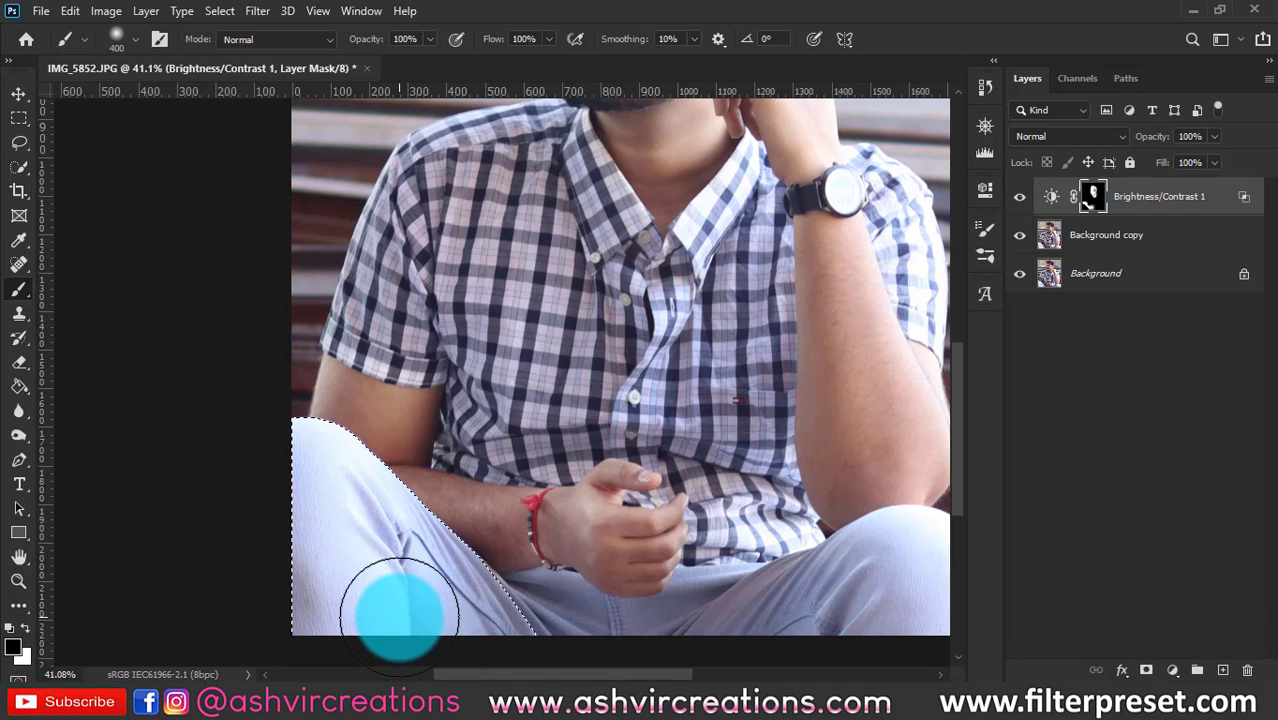
key("ctrl+d")
- Inspect the edge between arm and trousers, and compare the area with and without the brightening
scroll(499, 556, "up", 3)
left_click_drag(529, 499, 613, 530)
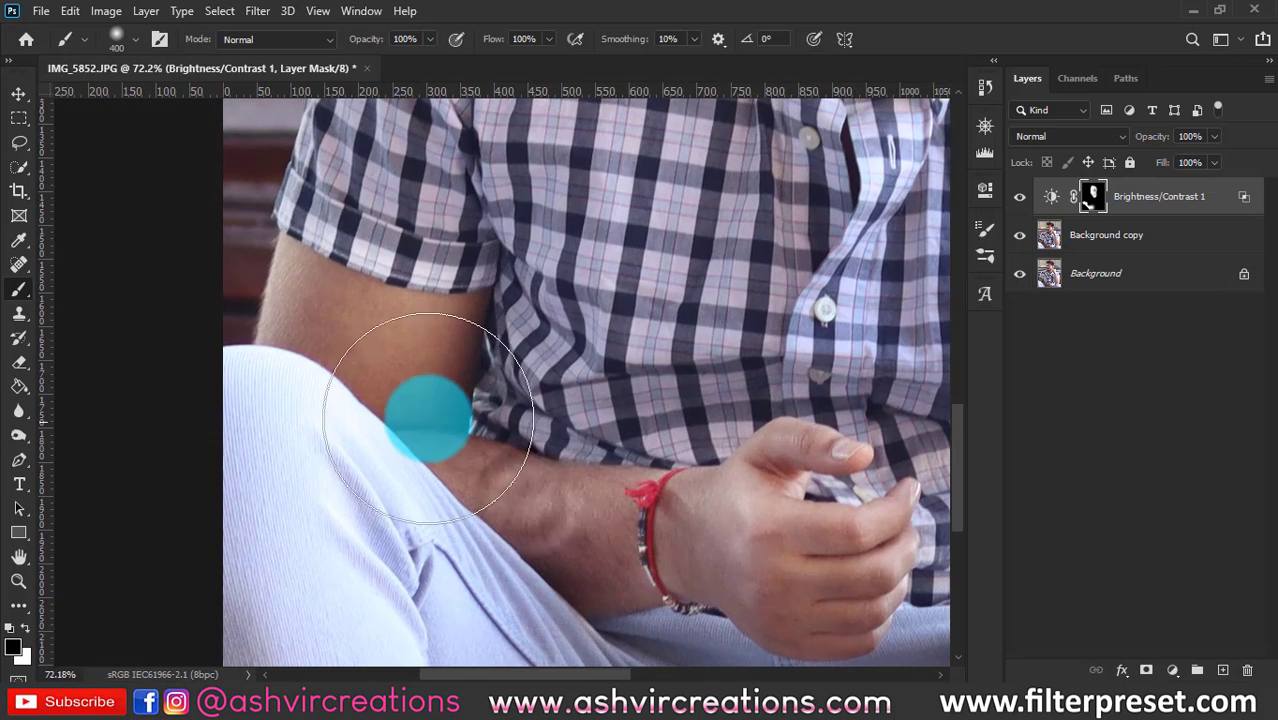
scroll(428, 418, "down", 3)
left_click(1019, 197)
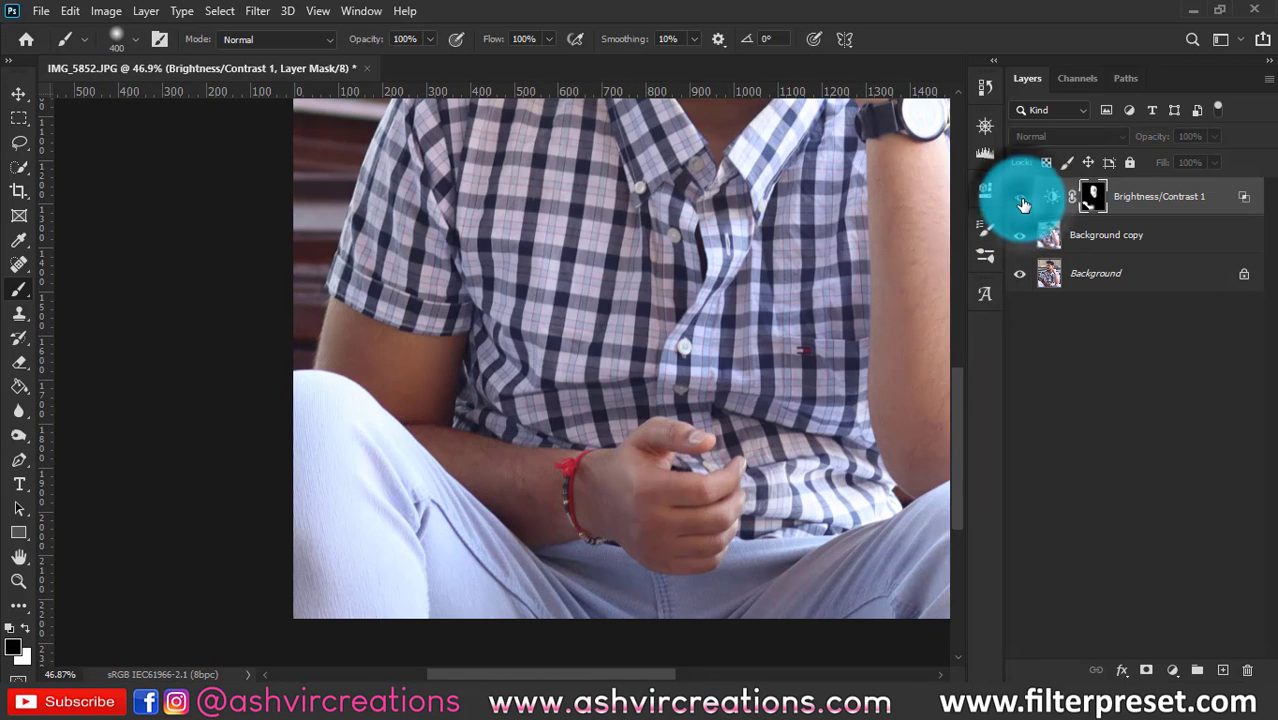
left_click(1021, 198)
- Compare the face and raised hand with and without the brightening, and review the whole portrait
left_click_drag(845, 231, 682, 513)
left_click_drag(667, 354, 717, 500)
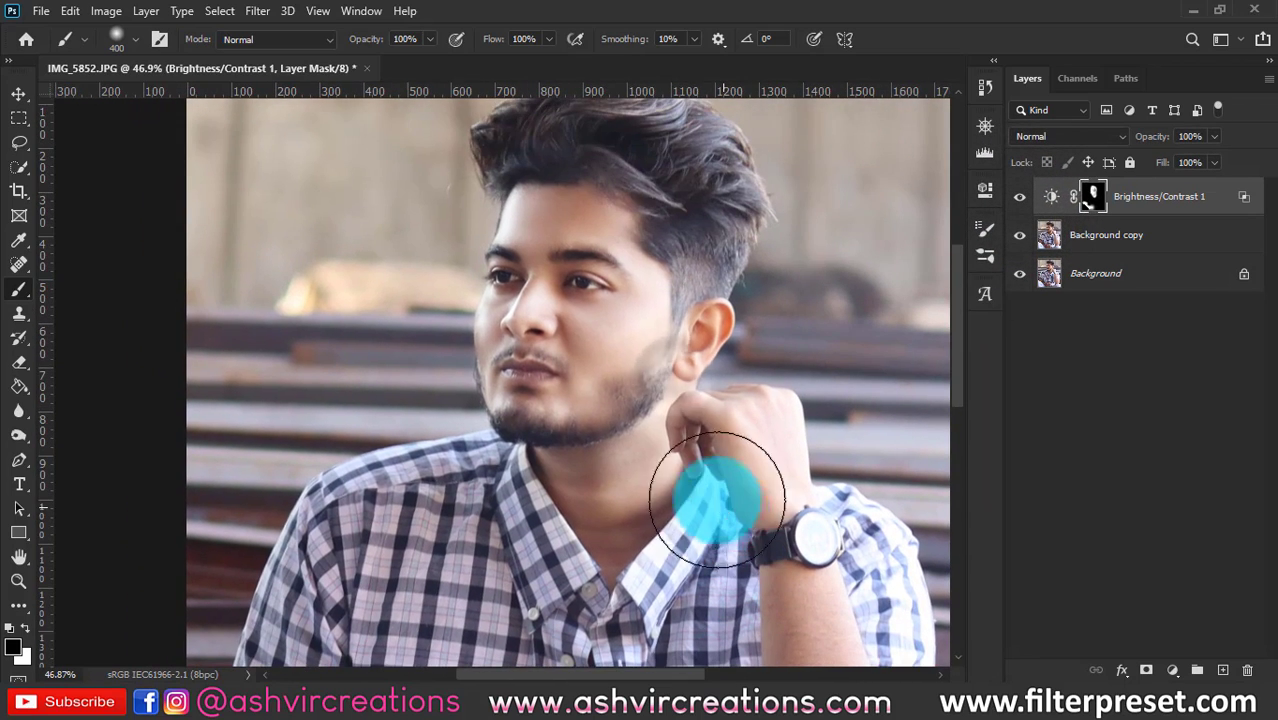
key("v")
scroll(528, 277, "up", 3)
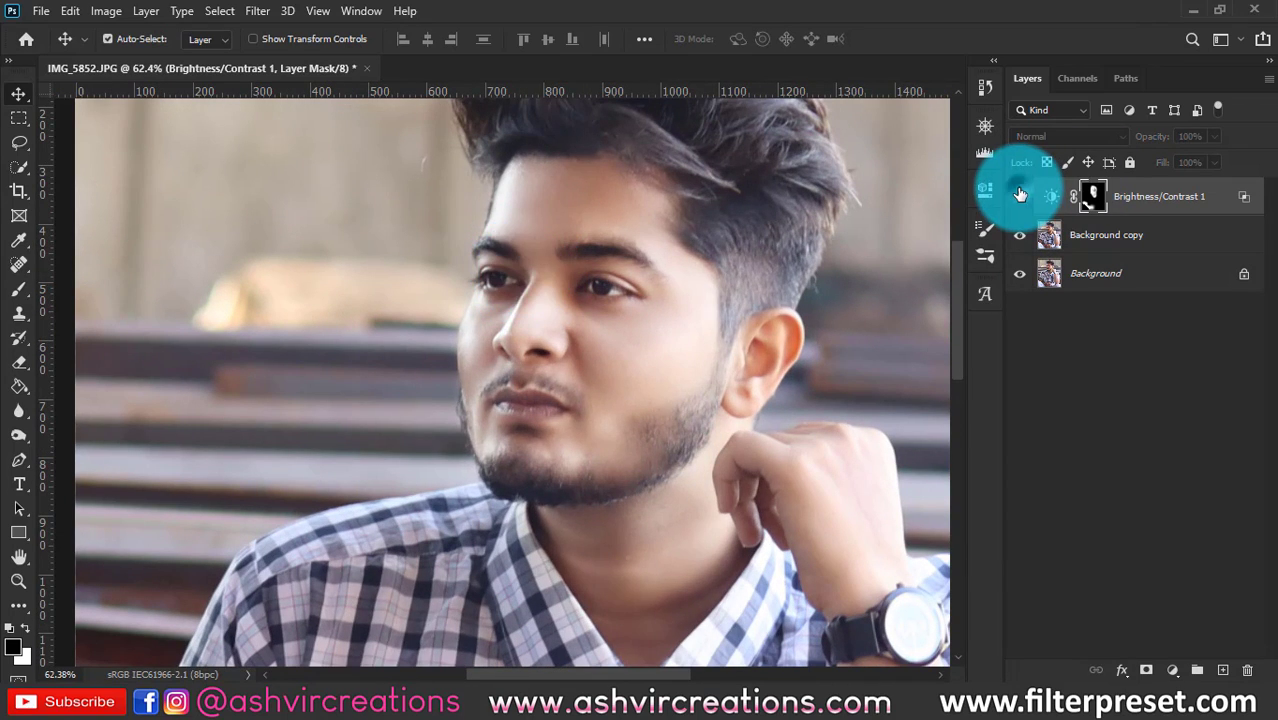
left_click(1020, 195)
left_click(1020, 195)
scroll(655, 290, "down", 3)
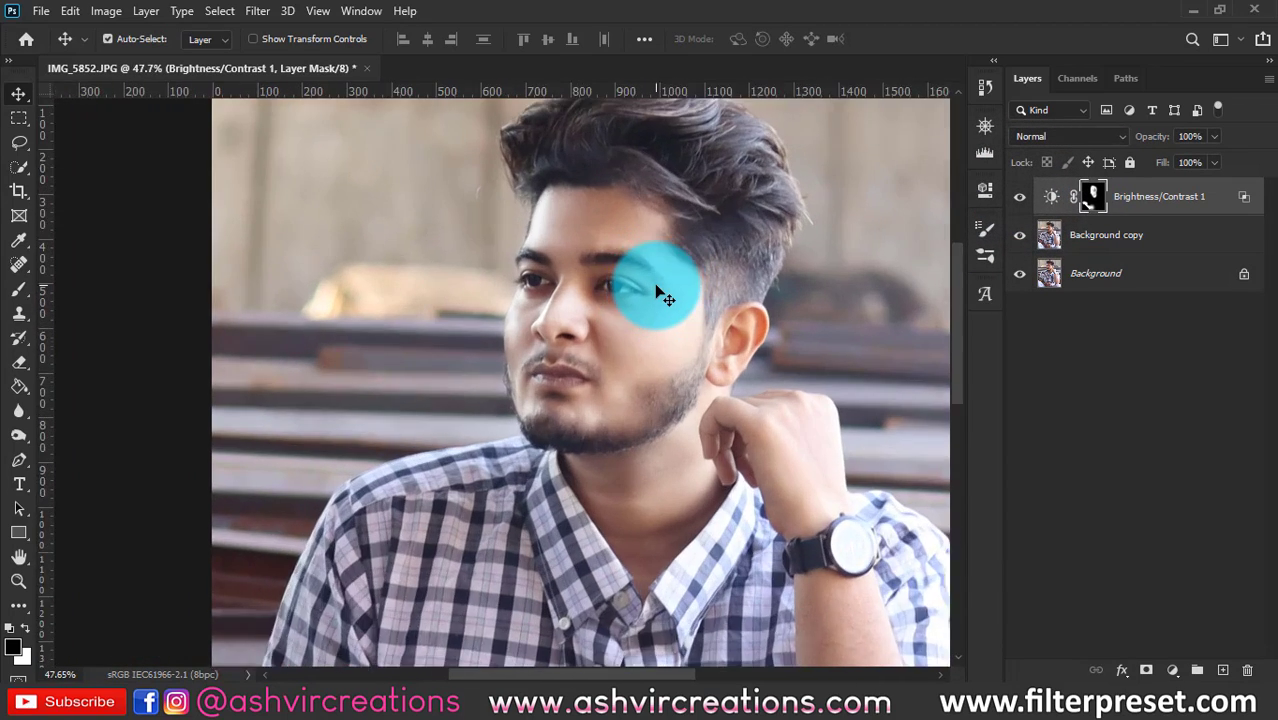
scroll(662, 280, "down", 3)
scroll(670, 280, "up", 1)
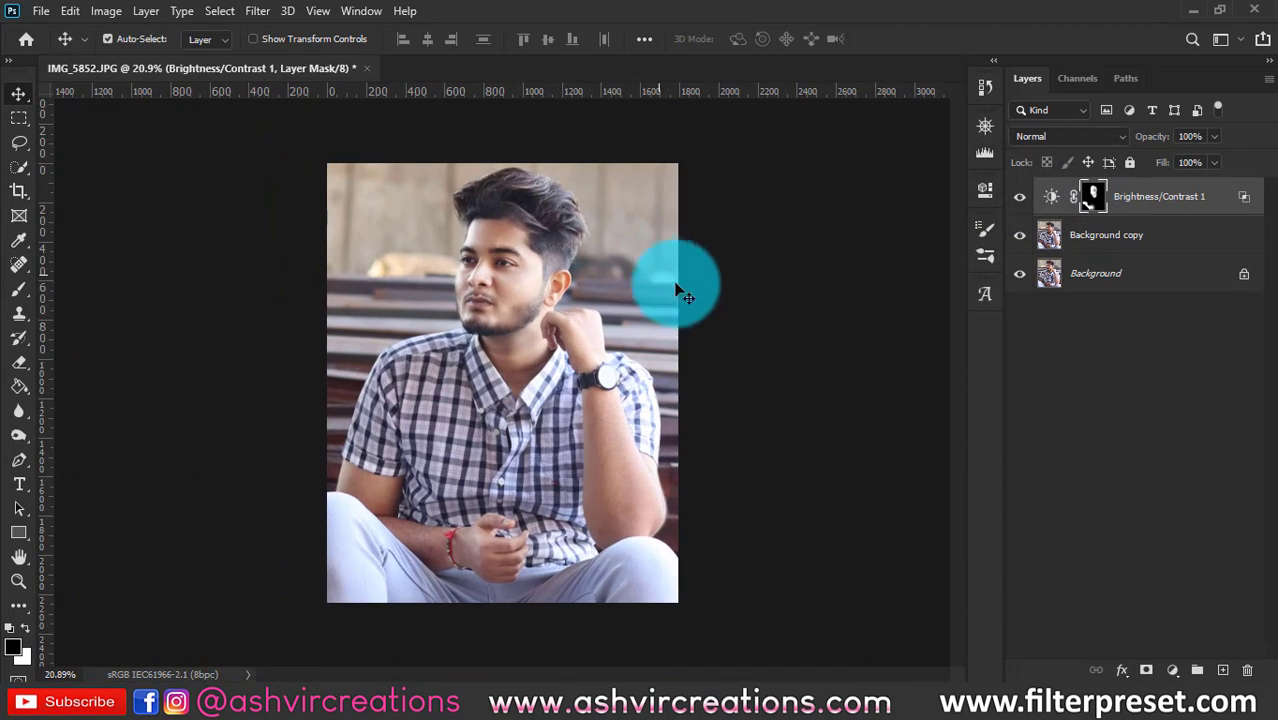
- Compare the whole figure with and without the brightening, and merge the Brightness/Contrast 1 and Background copy layers
left_click(1104, 246)
right_click(1106, 237)
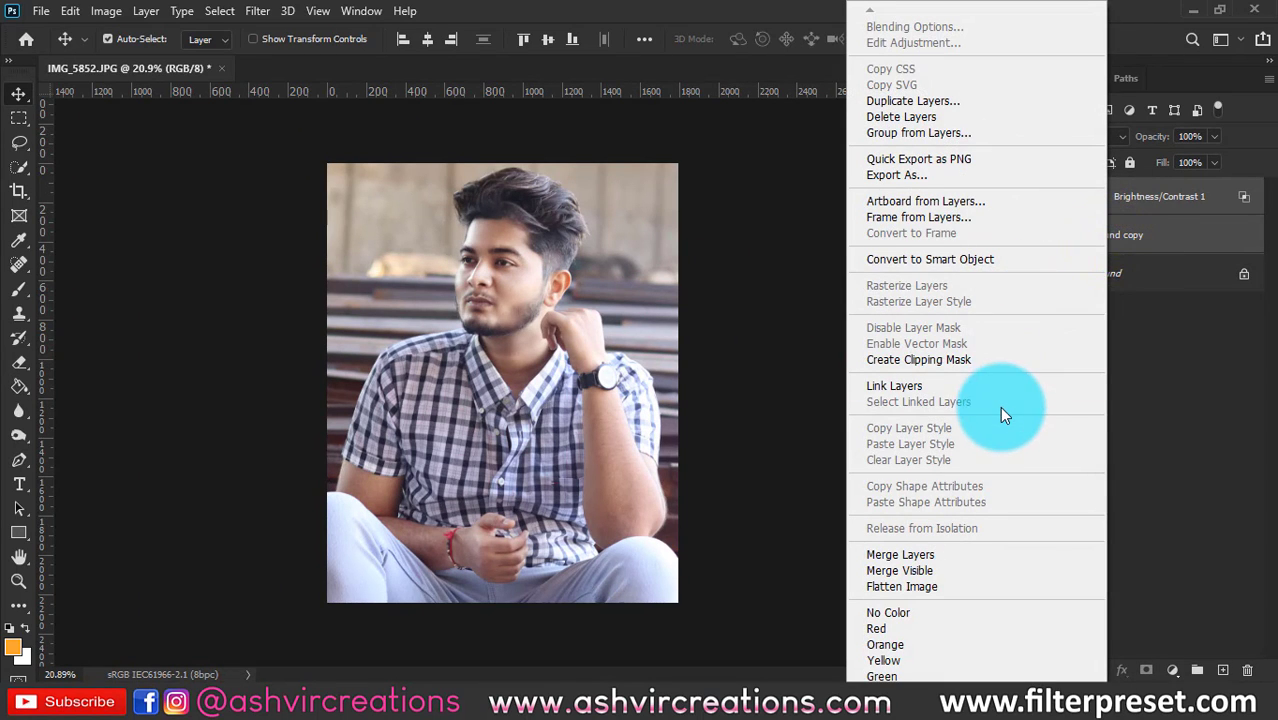
left_click(1192, 222)
scroll(582, 452, "up", 4)
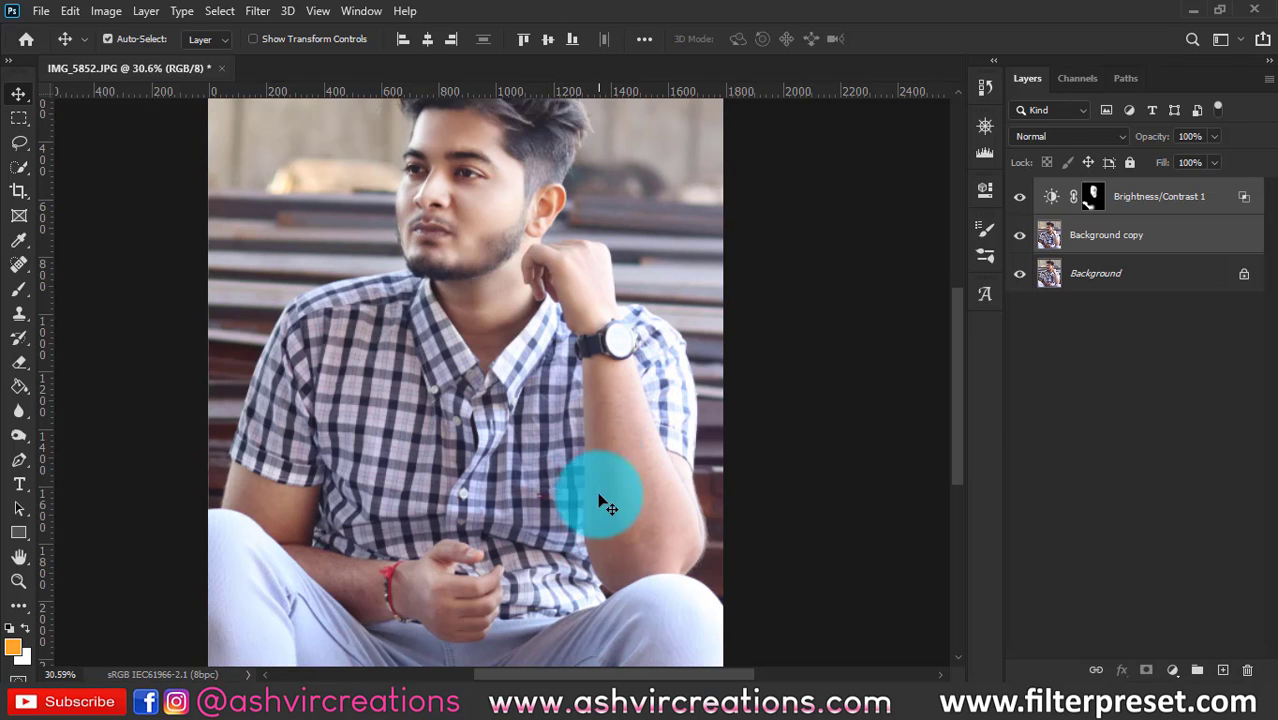
left_click(1020, 198)
left_click(1022, 200)
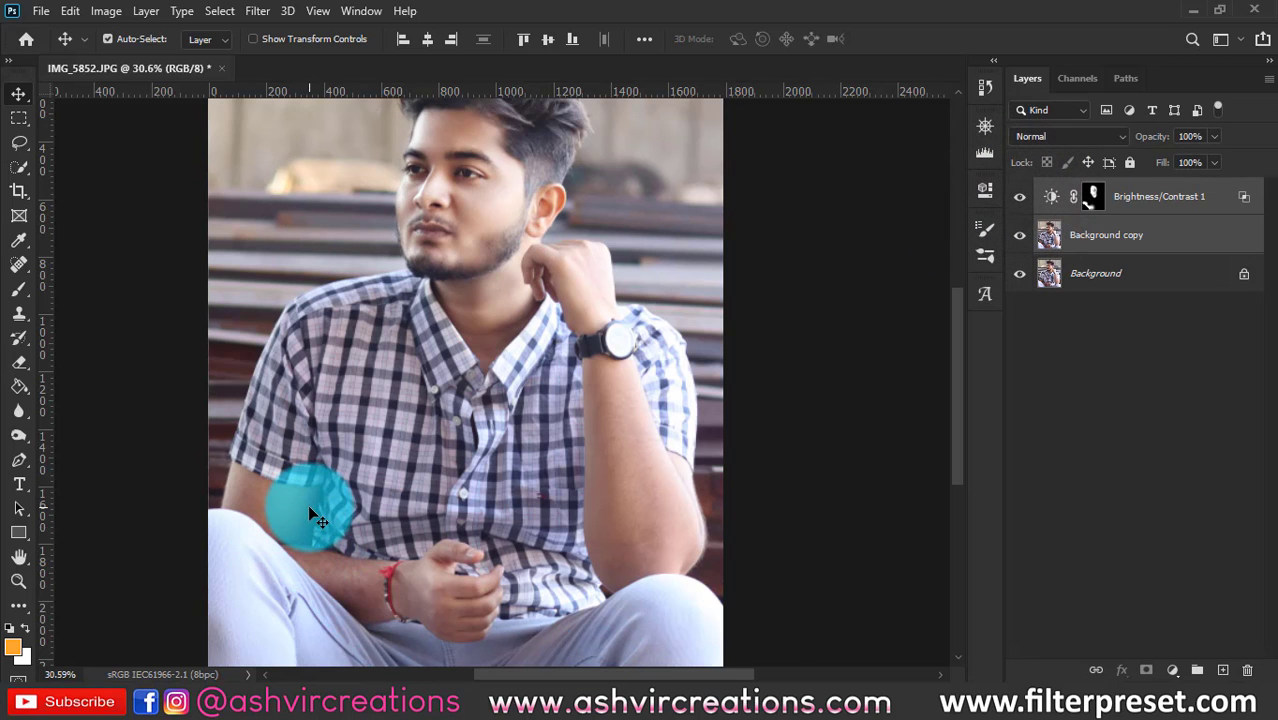
right_click(1122, 233)
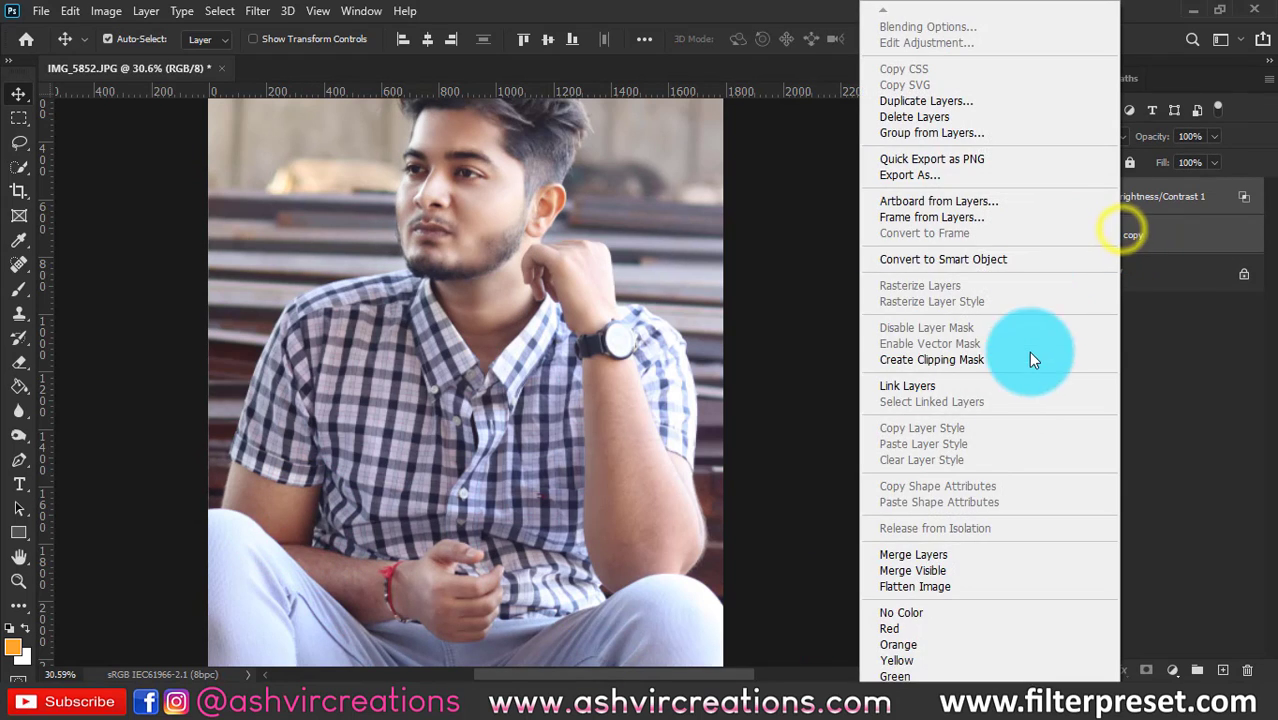
left_click(943, 554)
- Open the merged Brightness/Contrast 1 layer in the Camera Raw Filter
scroll(488, 249, "up", 1)
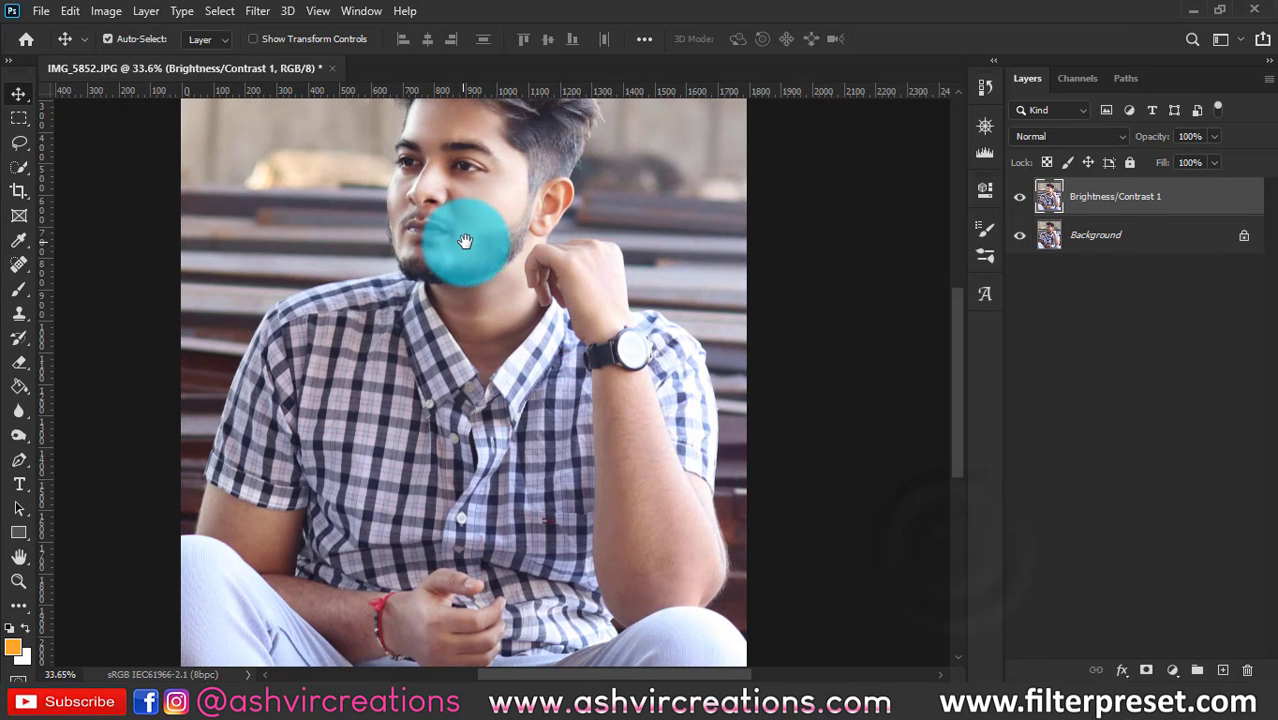
left_click_drag(464, 240, 513, 334)
left_click(257, 11)
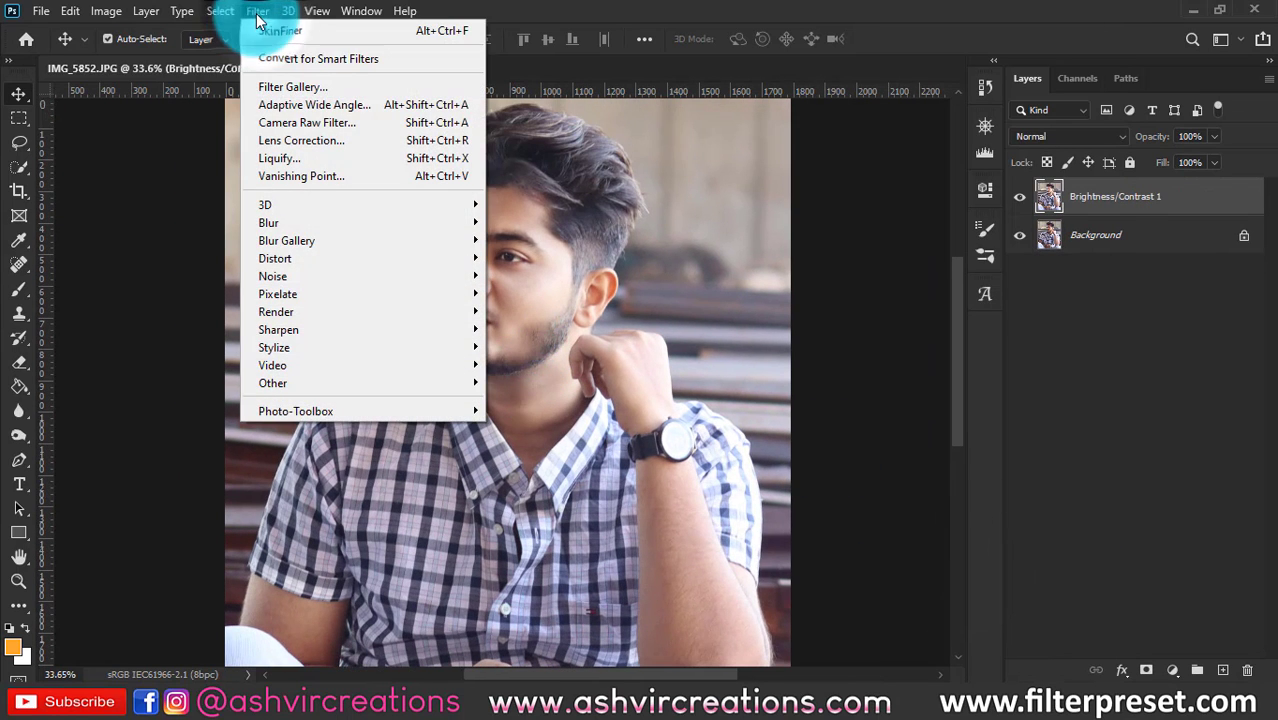
left_click(293, 124)
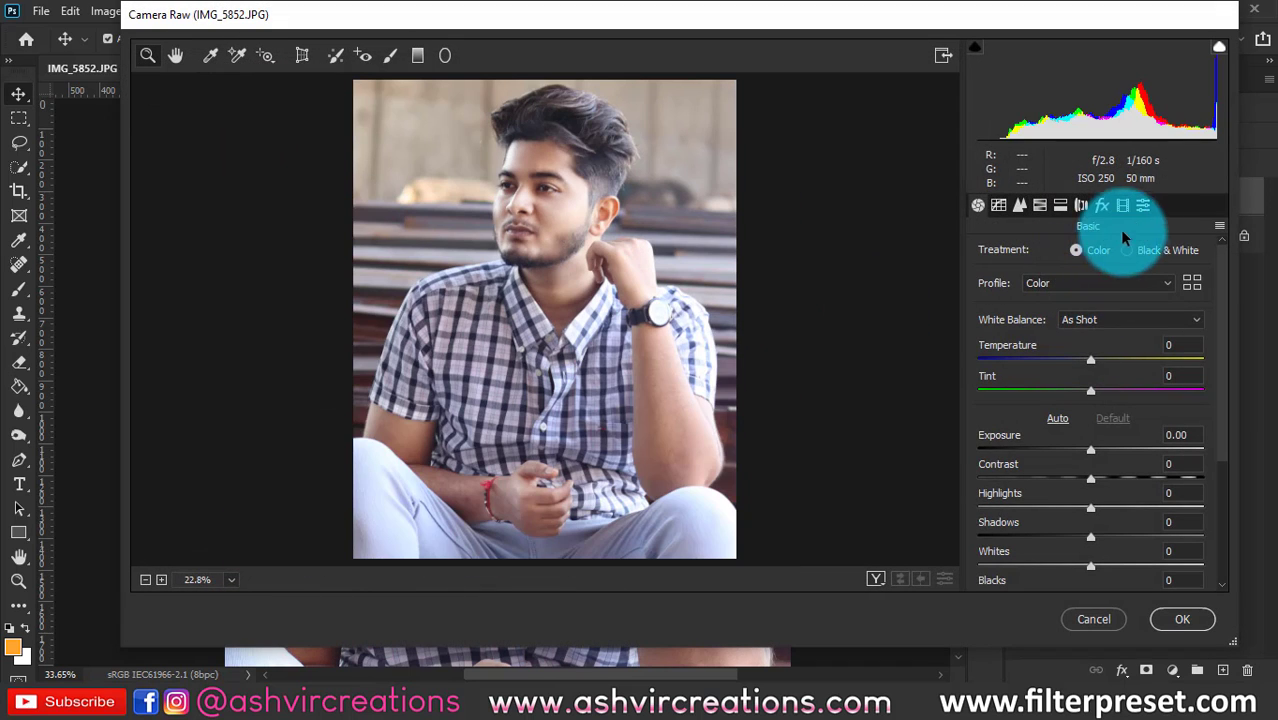
- Preview the user presets on the portrait, including FP-Toni Mahfud Inspired AVC 2019 and FP-Top 8 (AVC 2019)
left_click(1143, 208)
scroll(1154, 305, "down", 3)
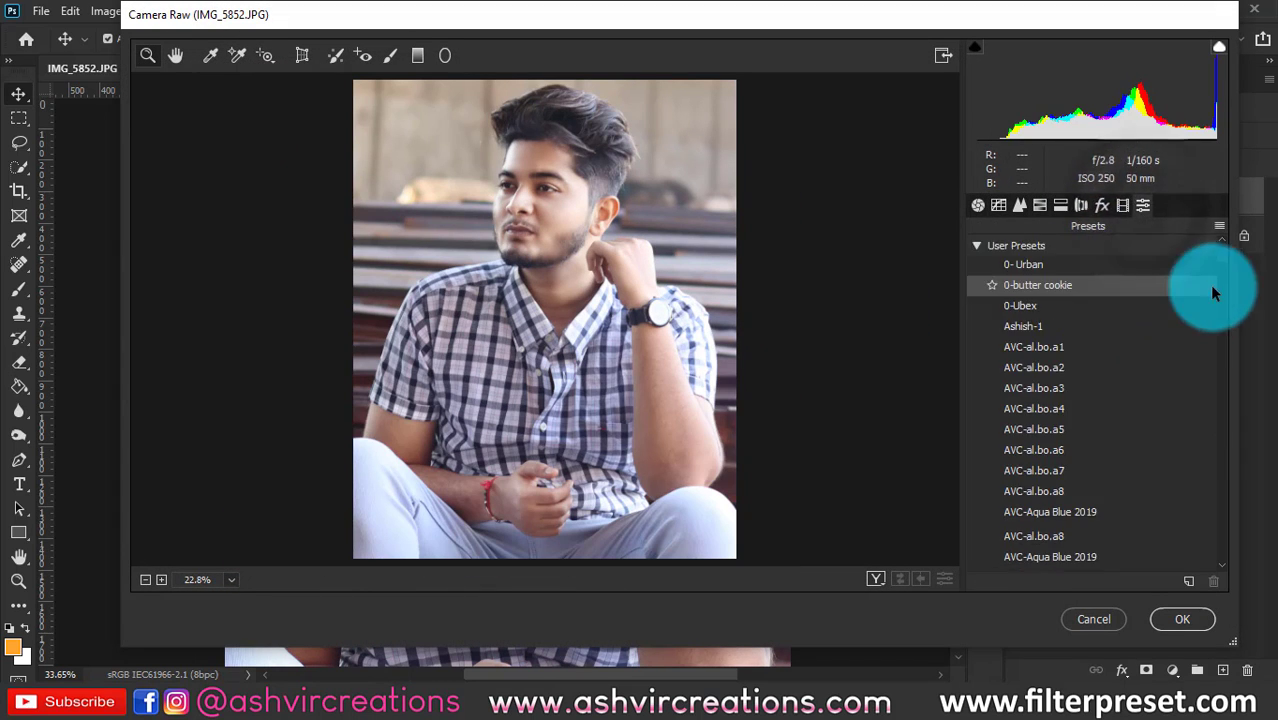
left_click_drag(1228, 258, 1245, 540)
left_click(1160, 479)
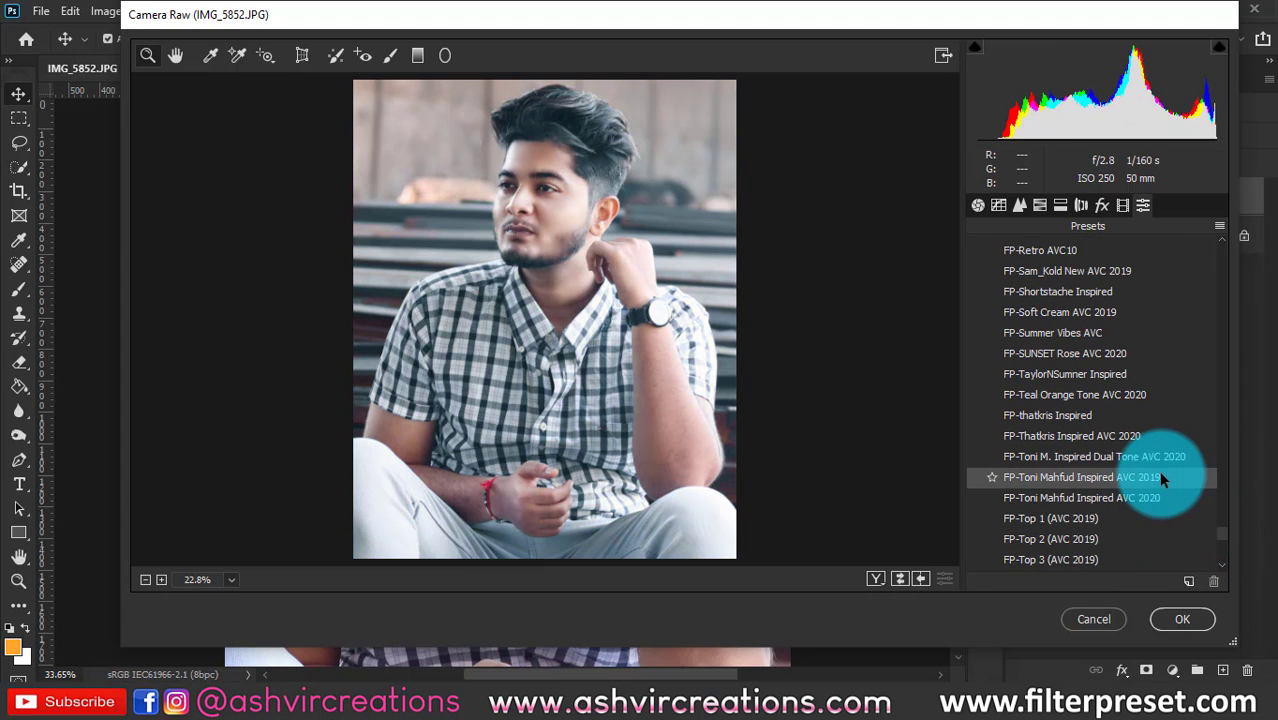
left_click(1156, 496)
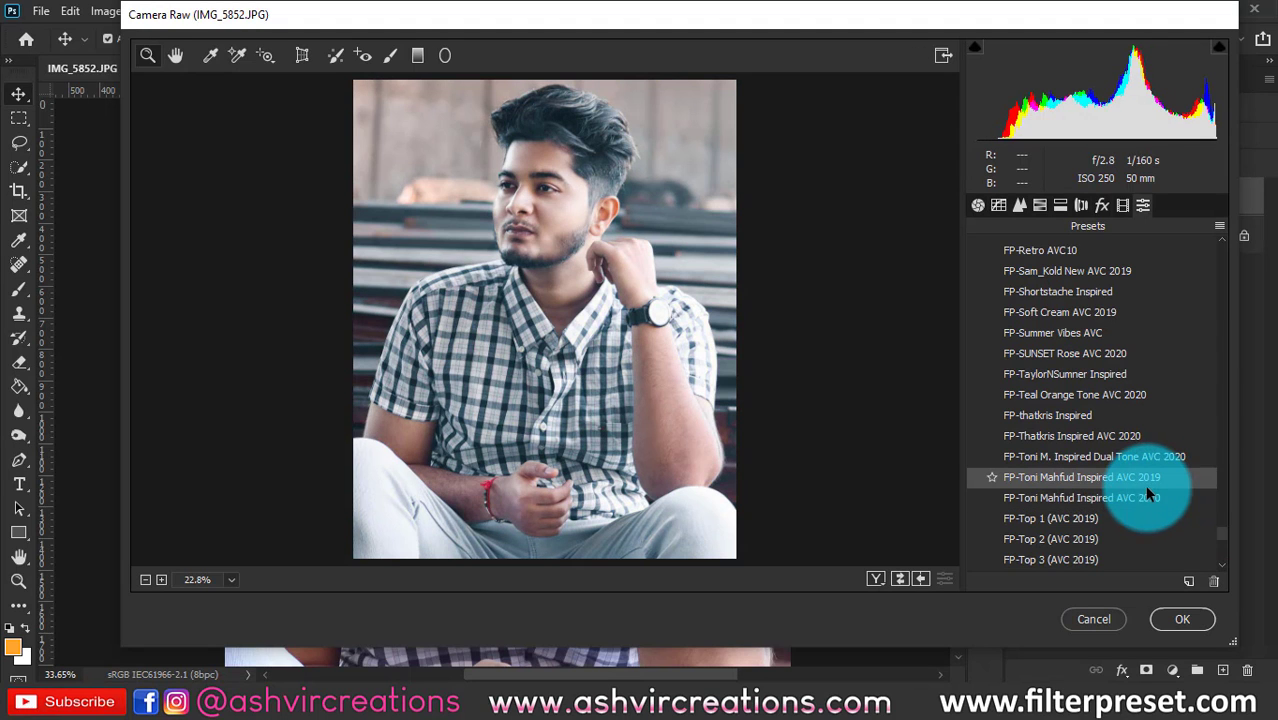
left_click(1140, 480)
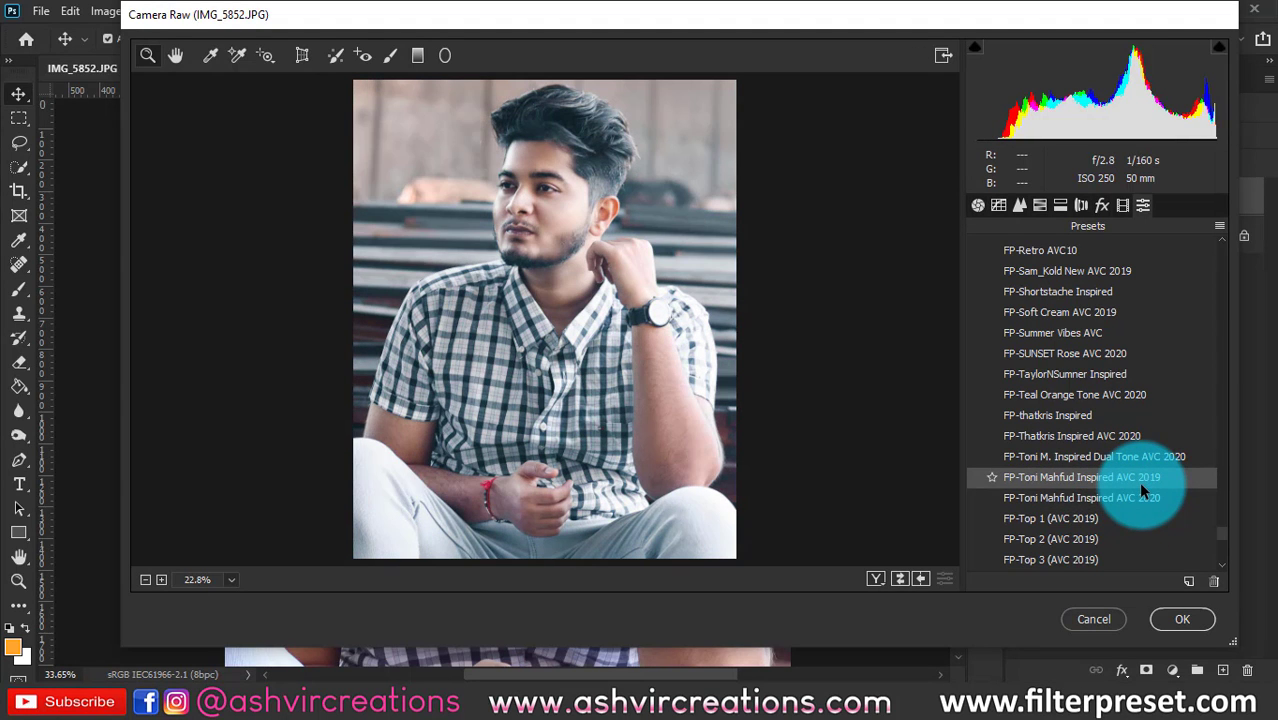
scroll(1133, 482, "down", 2)
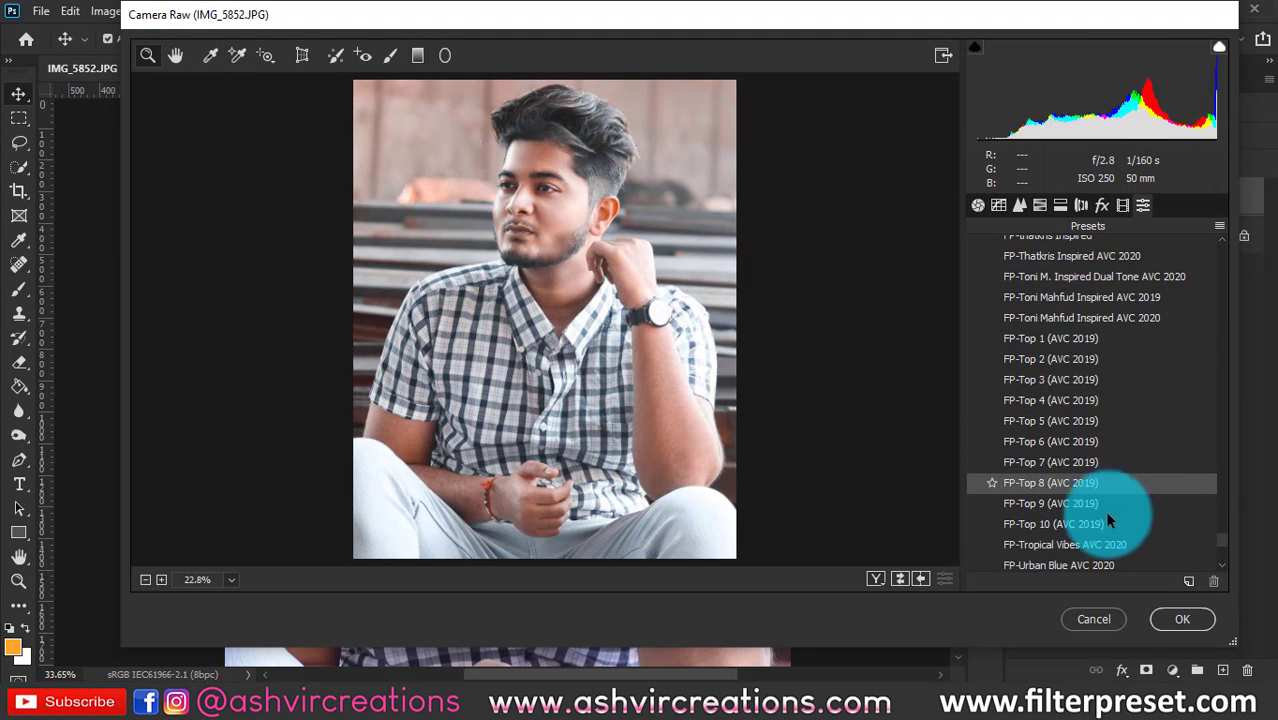
scroll(1104, 510, "down", 1)
scroll(1062, 513, "down", 1)
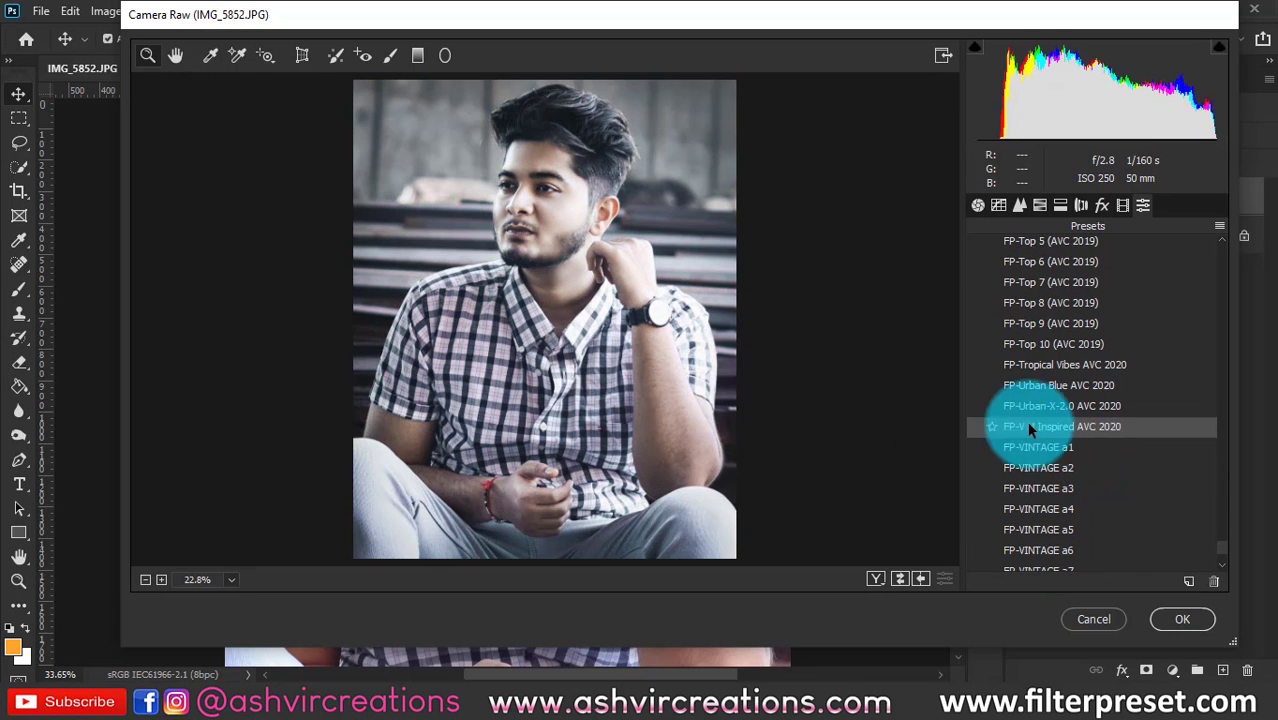
- Set Contrast to +28, Highlights to -51, Shadows to +29, Whites to -30, Blacks to -21 and Exposure to -0.05
left_click(978, 208)
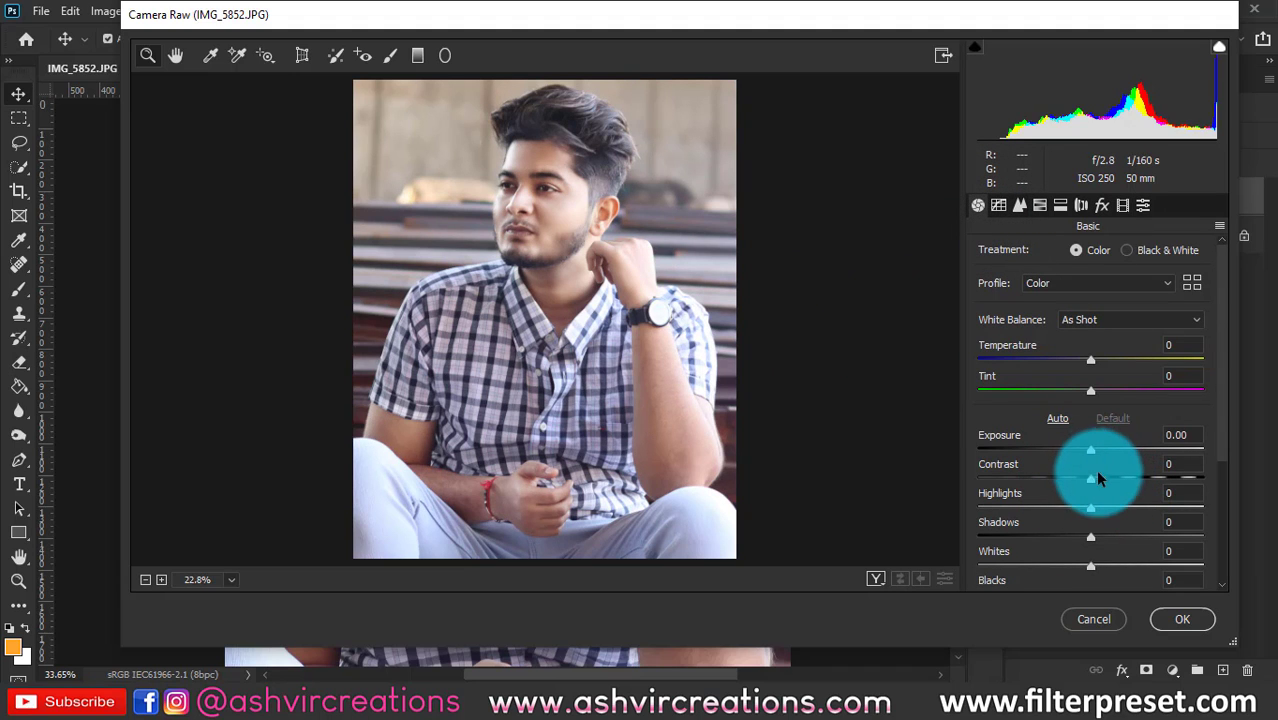
left_click_drag(1127, 486, 1058, 566)
scroll(1094, 520, "down", 1)
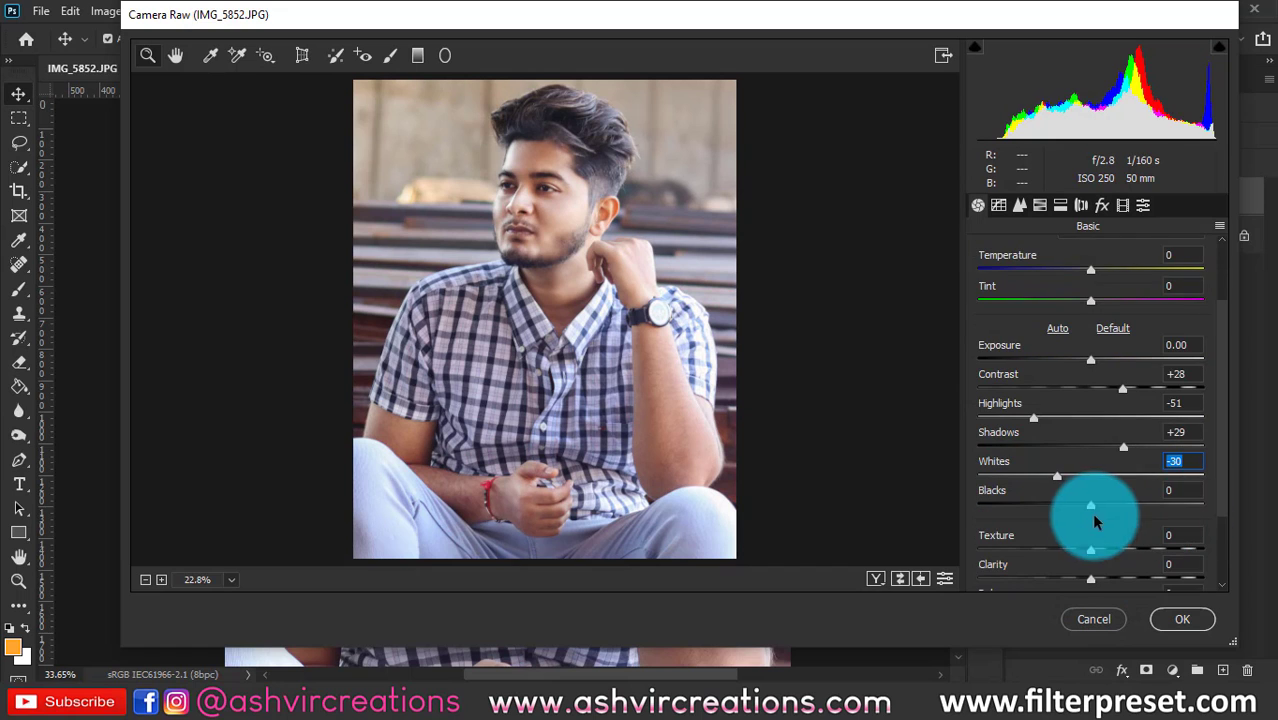
mouse_move(1087, 510)
left_mouse_down()
mouse_move(1044, 508)
mouse_move(1067, 508)
left_mouse_up()
scroll(1103, 435, "up", 1)
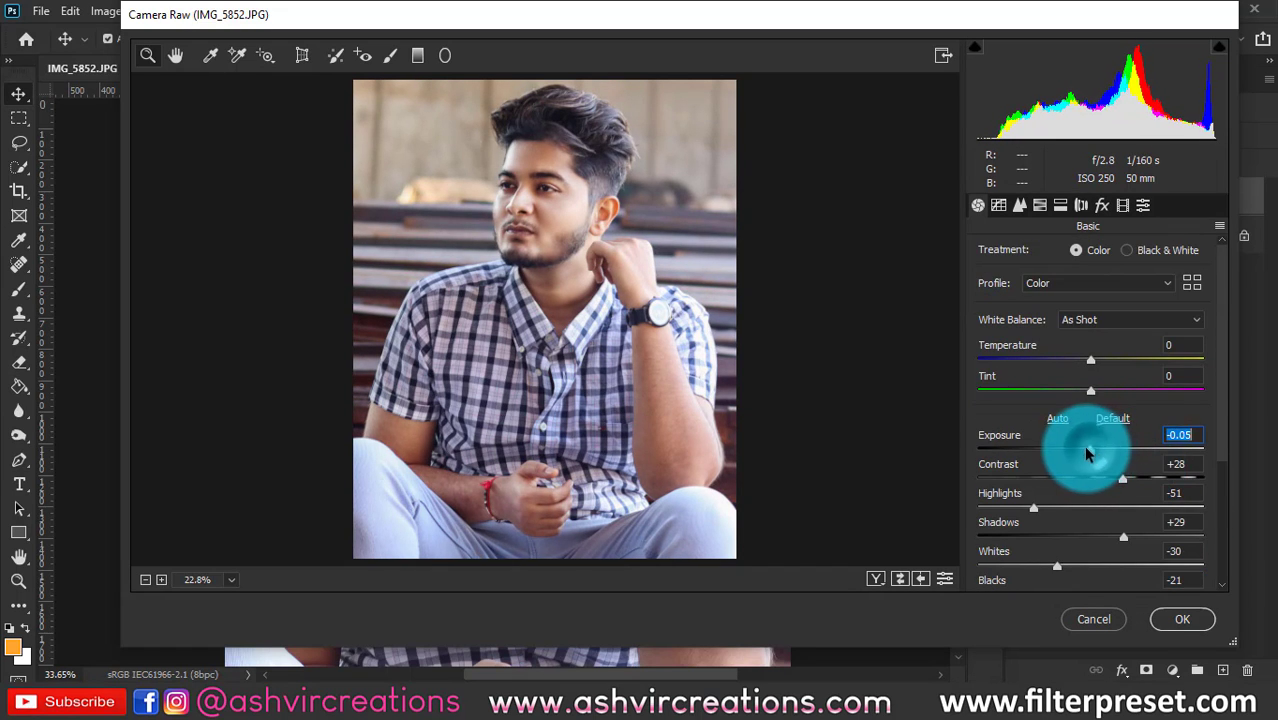
left_click_drag(1086, 448, 1090, 450)
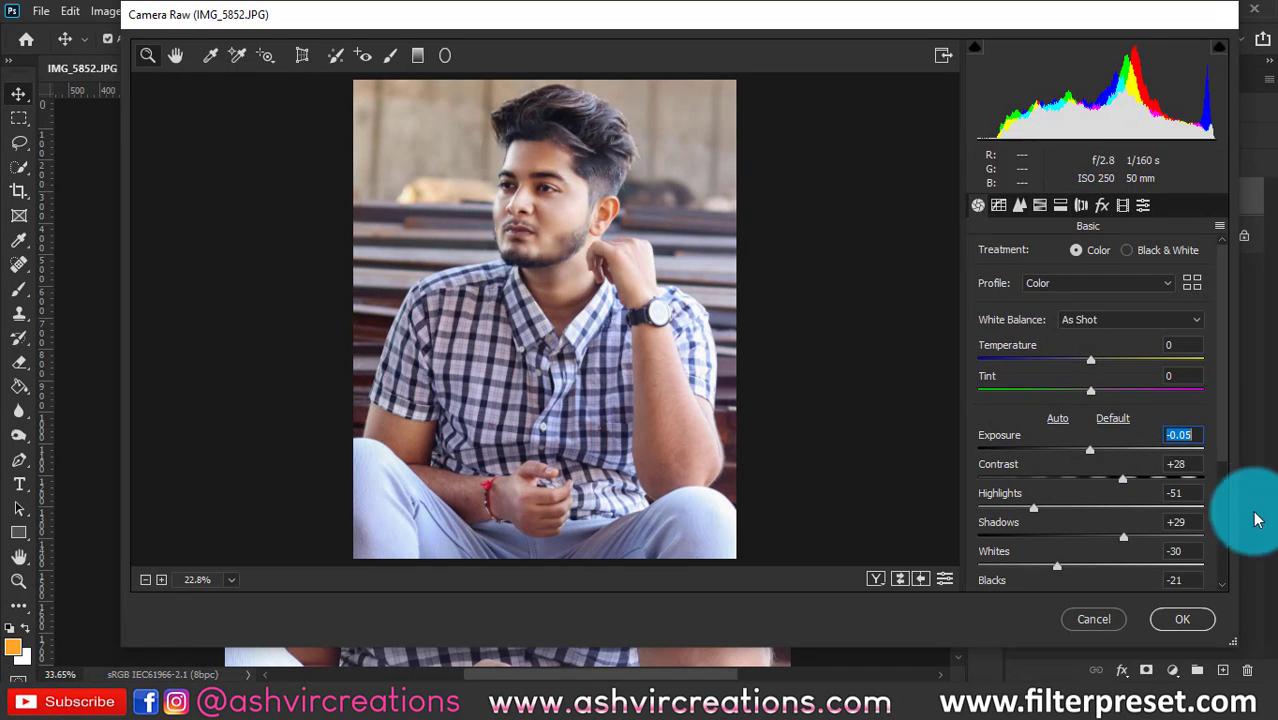
scroll(1201, 435, "down", 3)
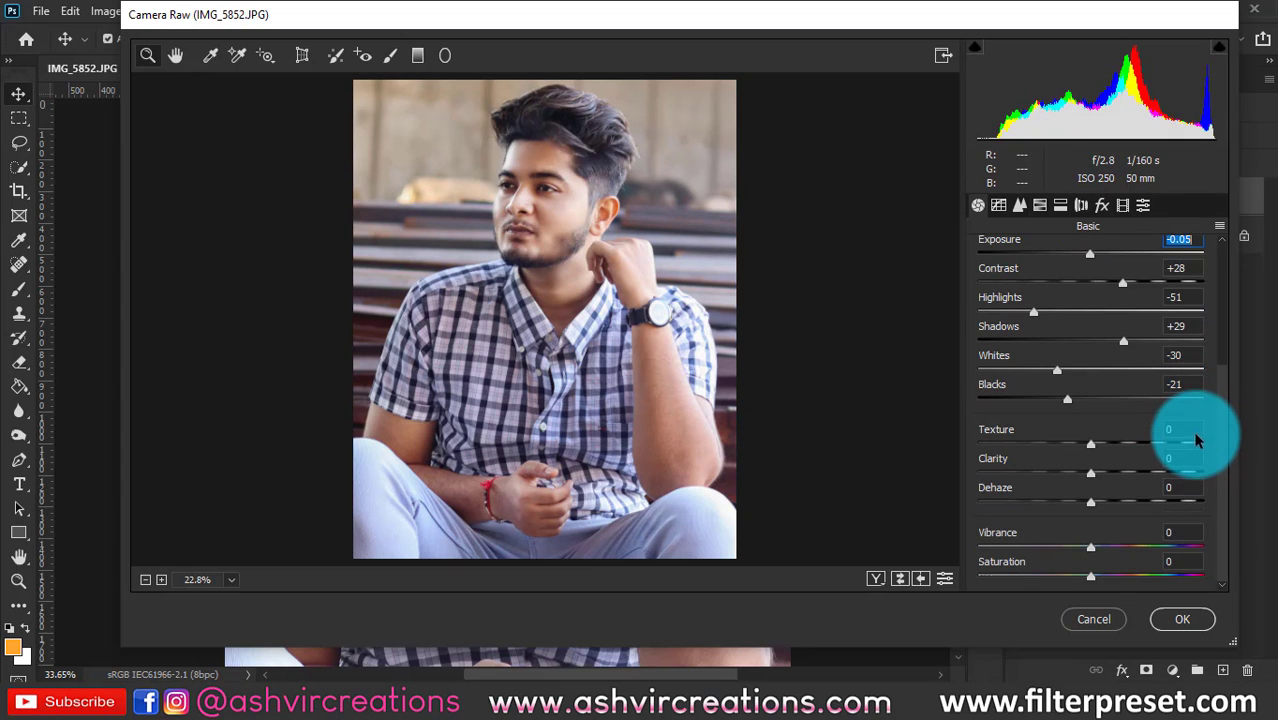
scroll(1195, 429, "up", 3)
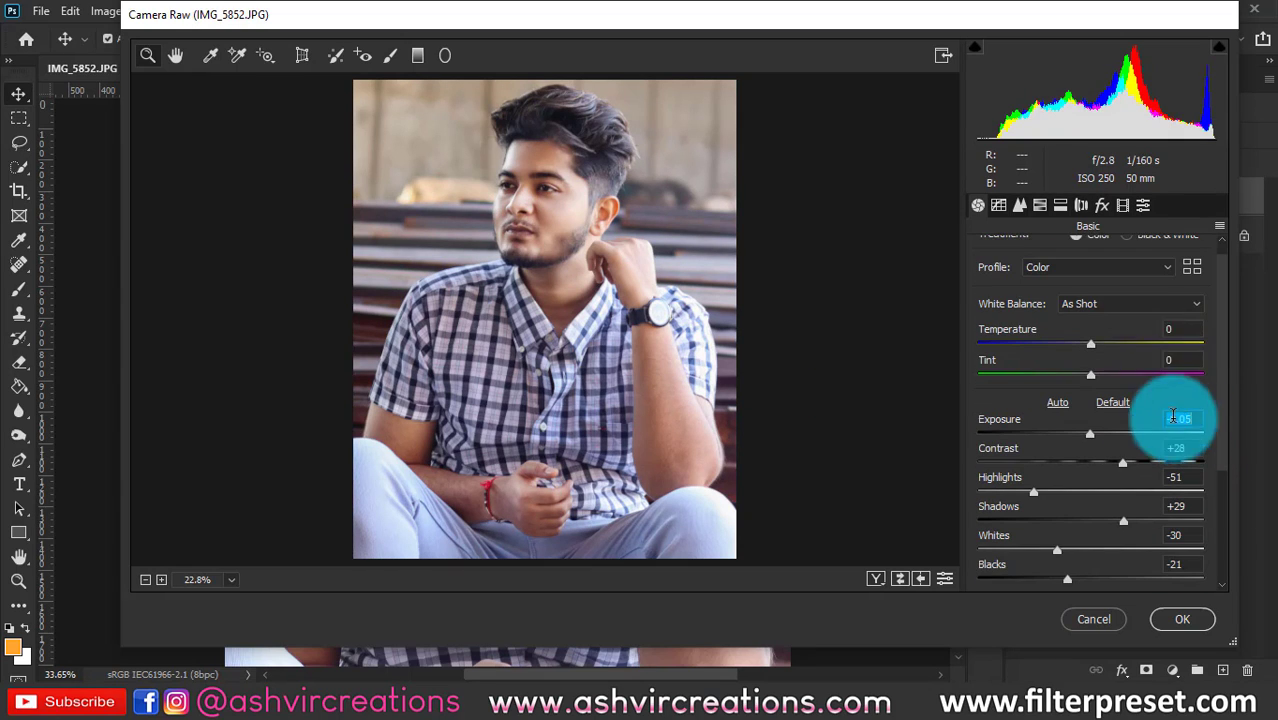
- Try a Post Crop Vignetting amount of -38 on the portrait and undo it
left_click(1100, 203)
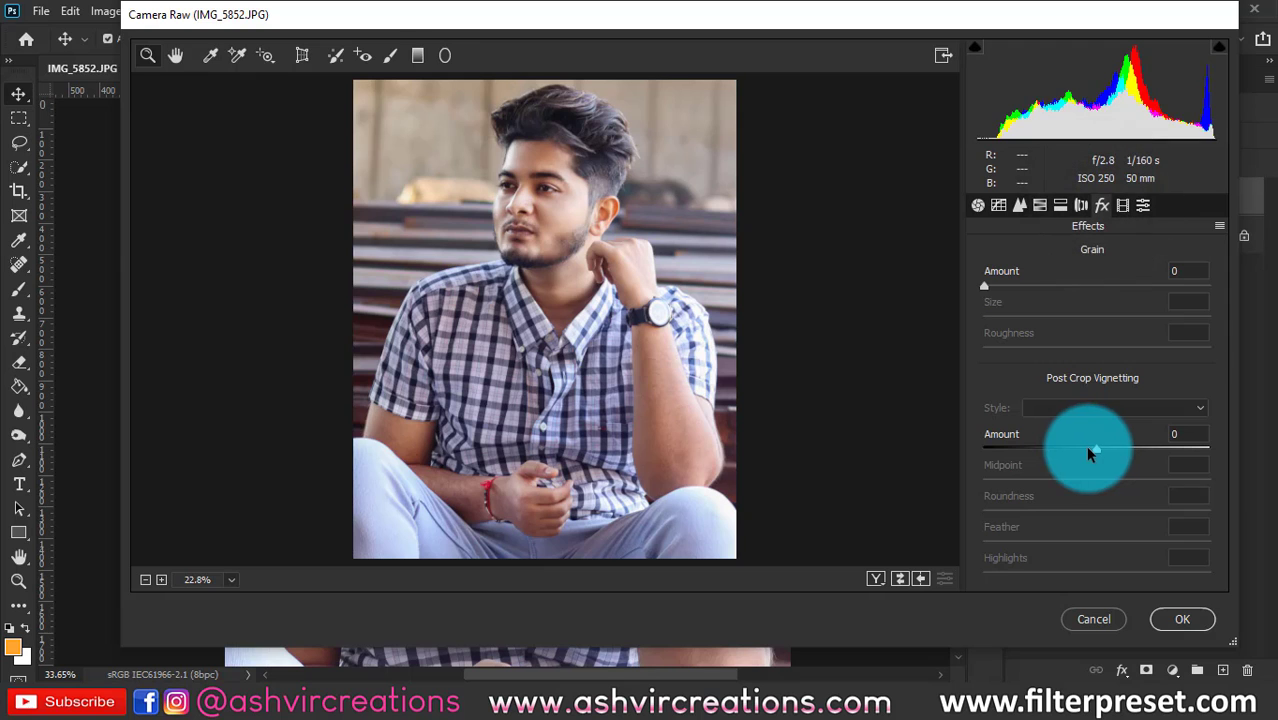
left_click_drag(1085, 446, 1053, 438)
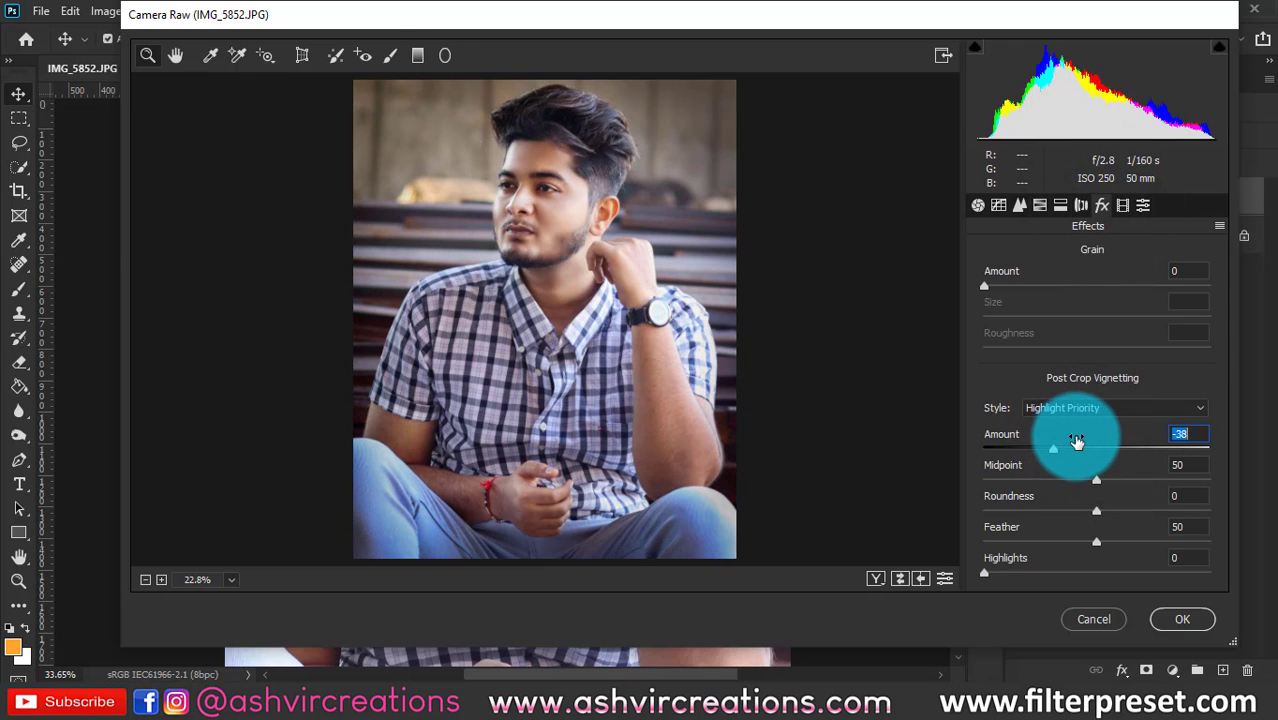
key("ctrl+z")
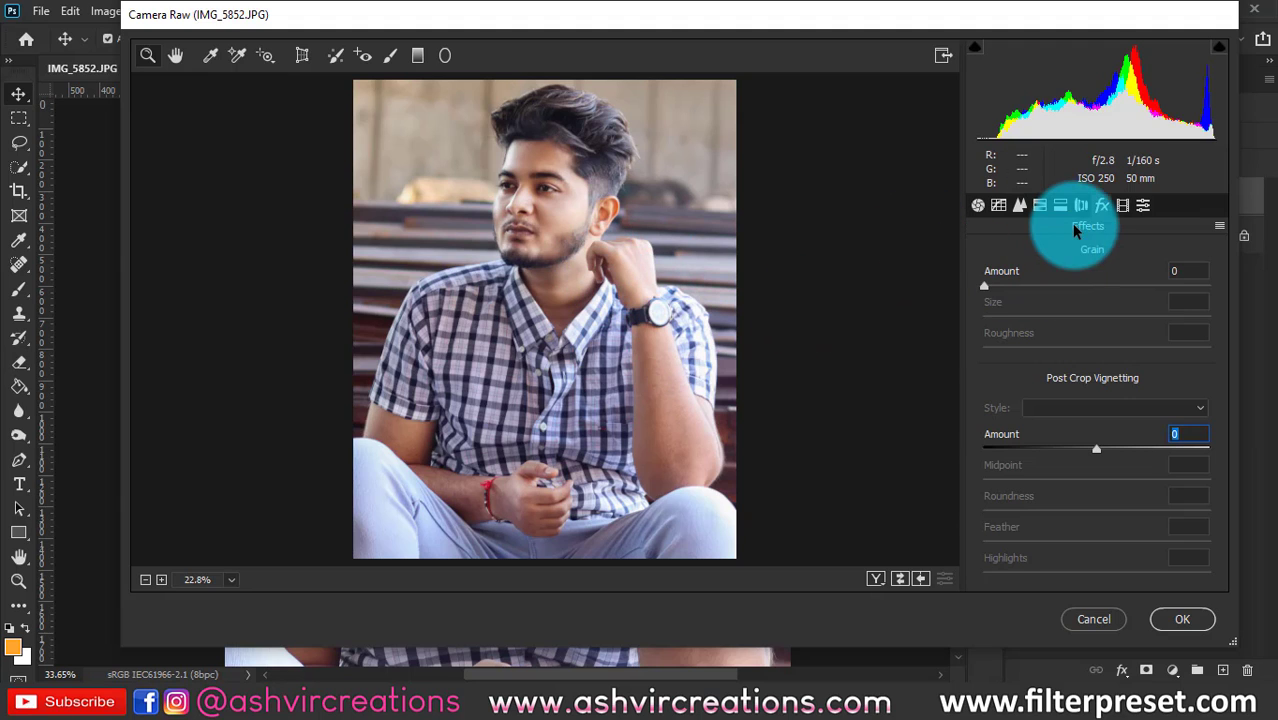
- Set the HSL saturation of Greens, Aquas, Blues and Purples to -100 and of Magentas to -84
left_click(1080, 205)
left_click(1060, 206)
left_click(1039, 205)
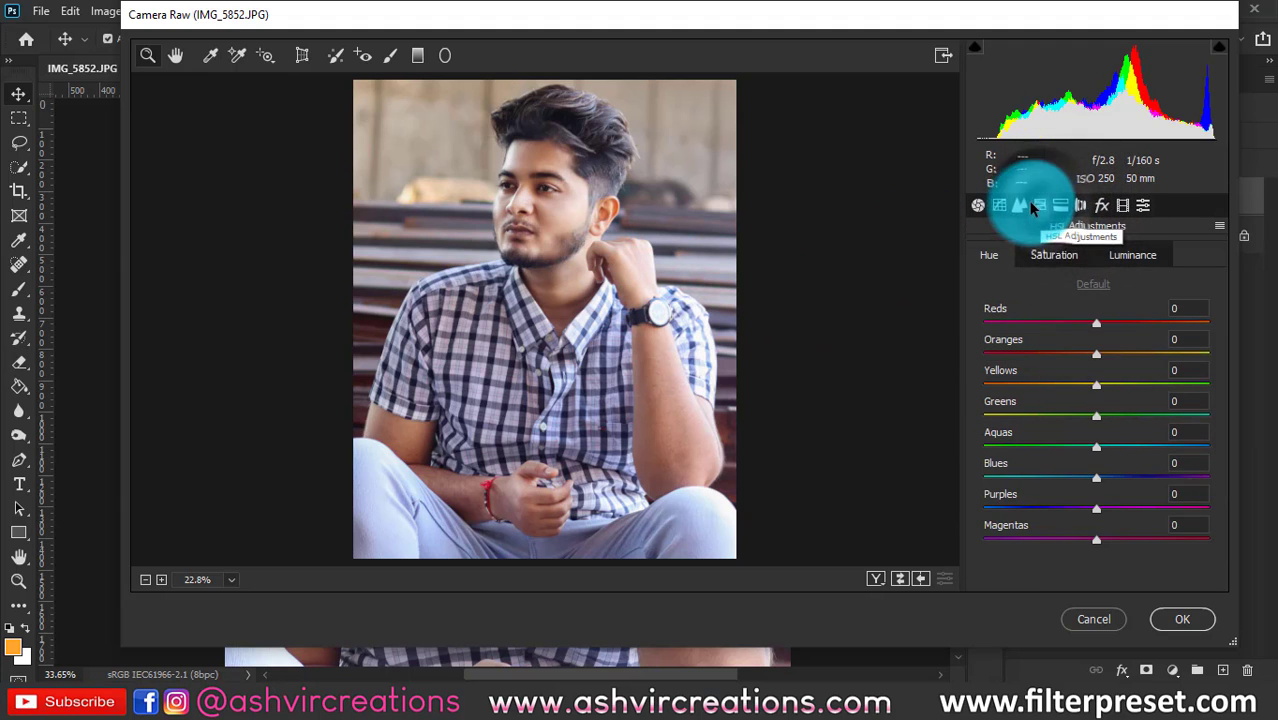
left_click(1054, 256)
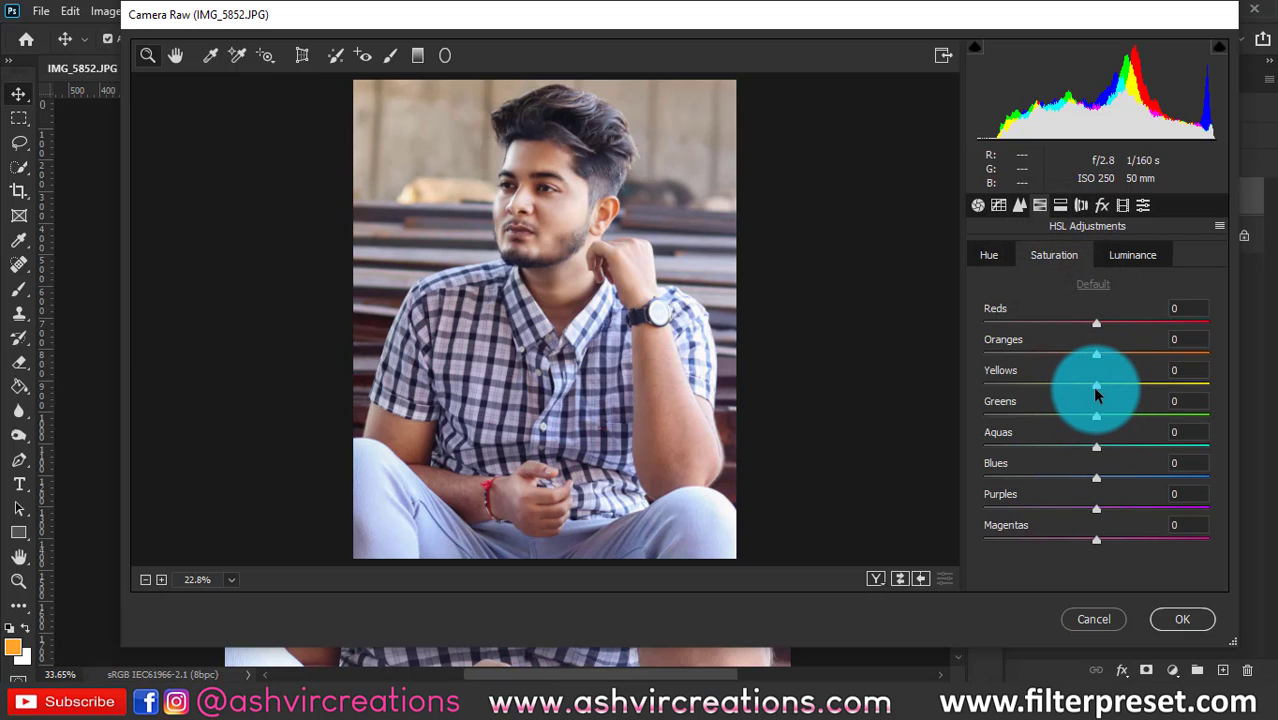
left_click_drag(1096, 420, 941, 400)
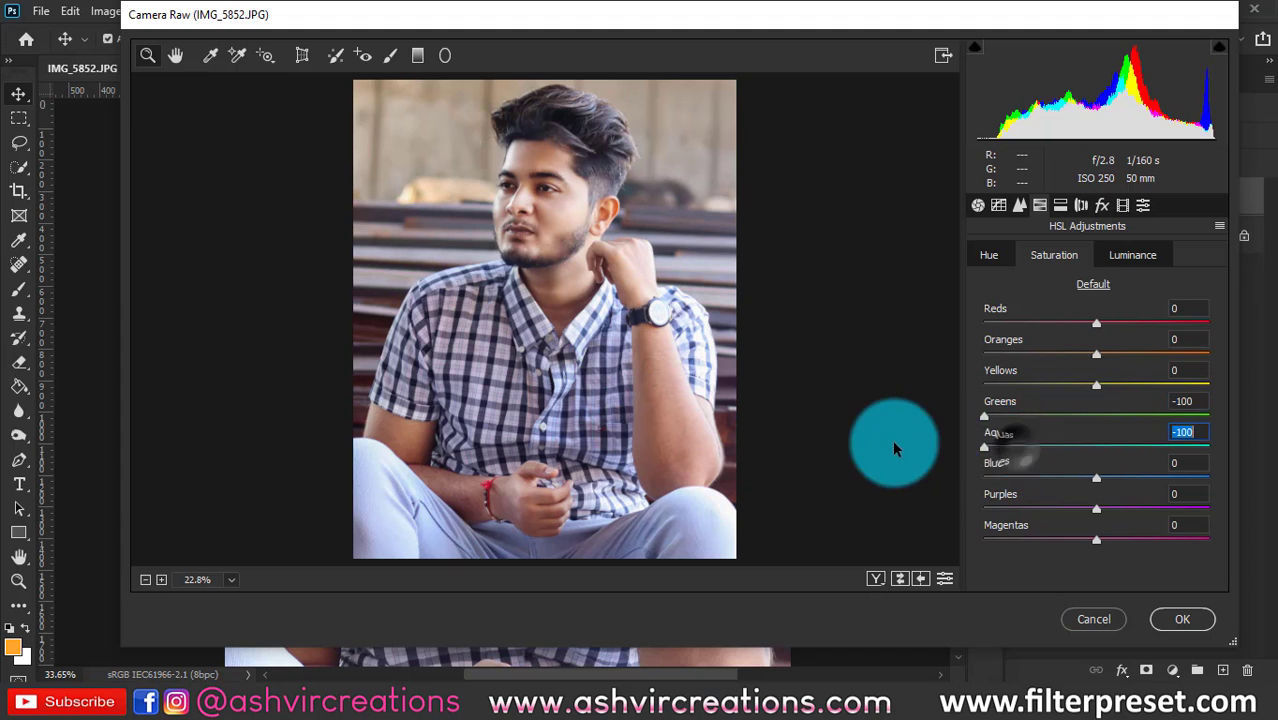
left_click_drag(1002, 482, 958, 467)
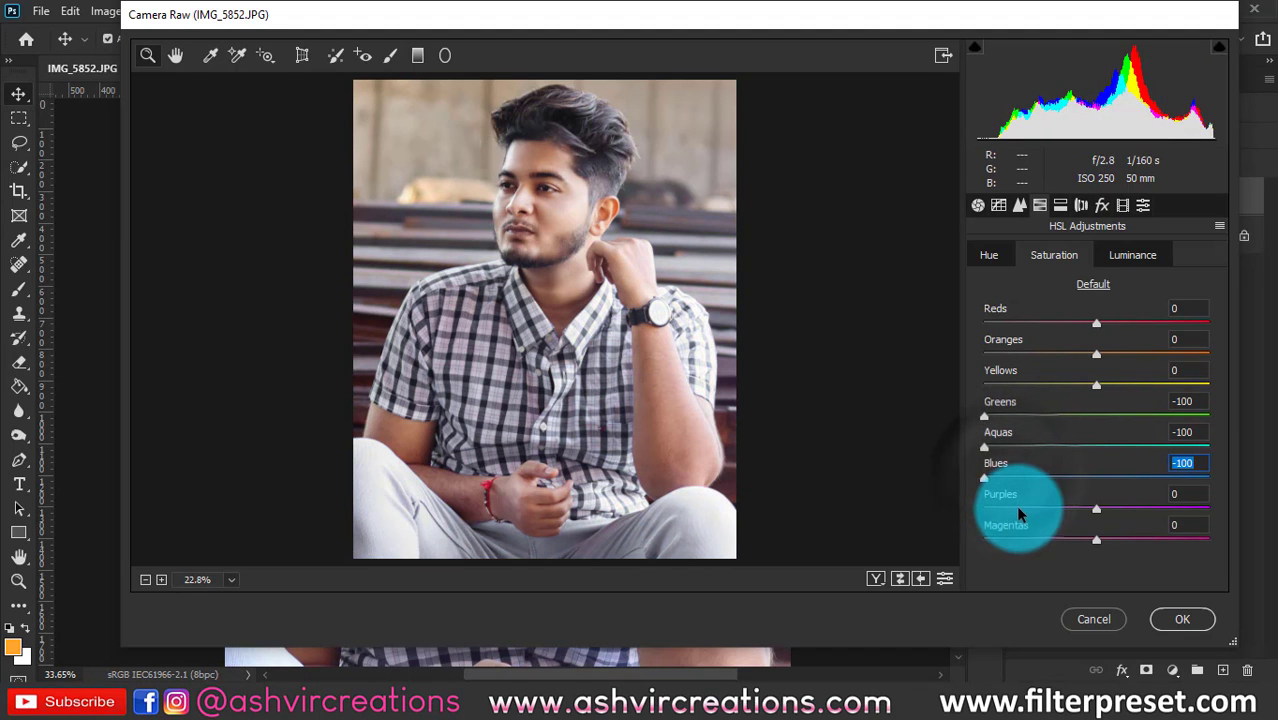
left_click_drag(1018, 511, 614, 541)
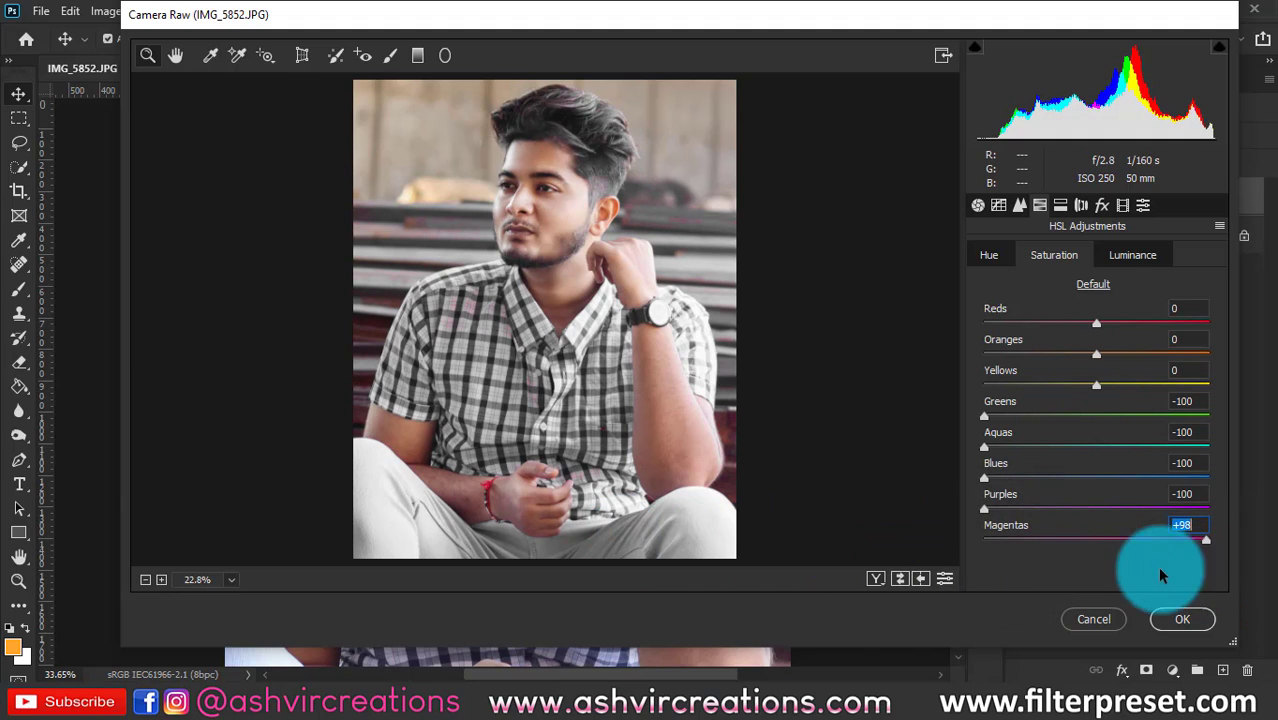
left_click_drag(1160, 575, 998, 571)
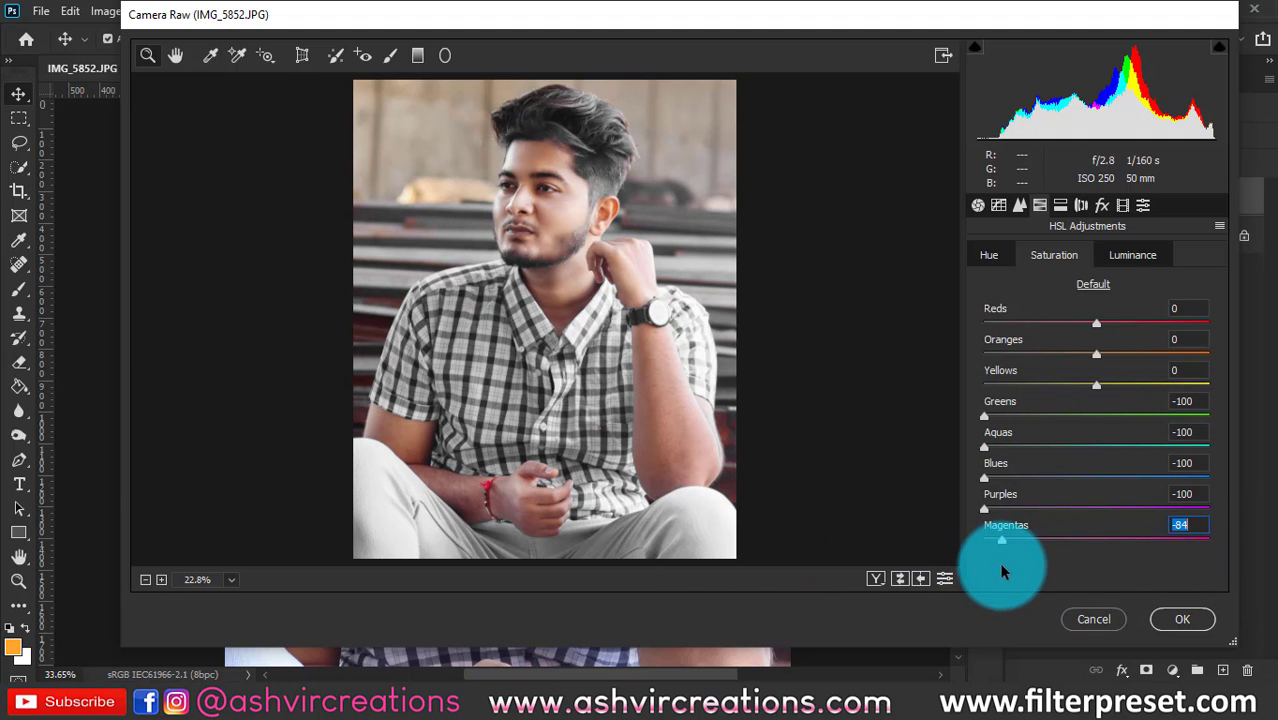
- Set the HSL hue of Magentas to +27, and inspect the face and the whole portrait
left_click(973, 243)
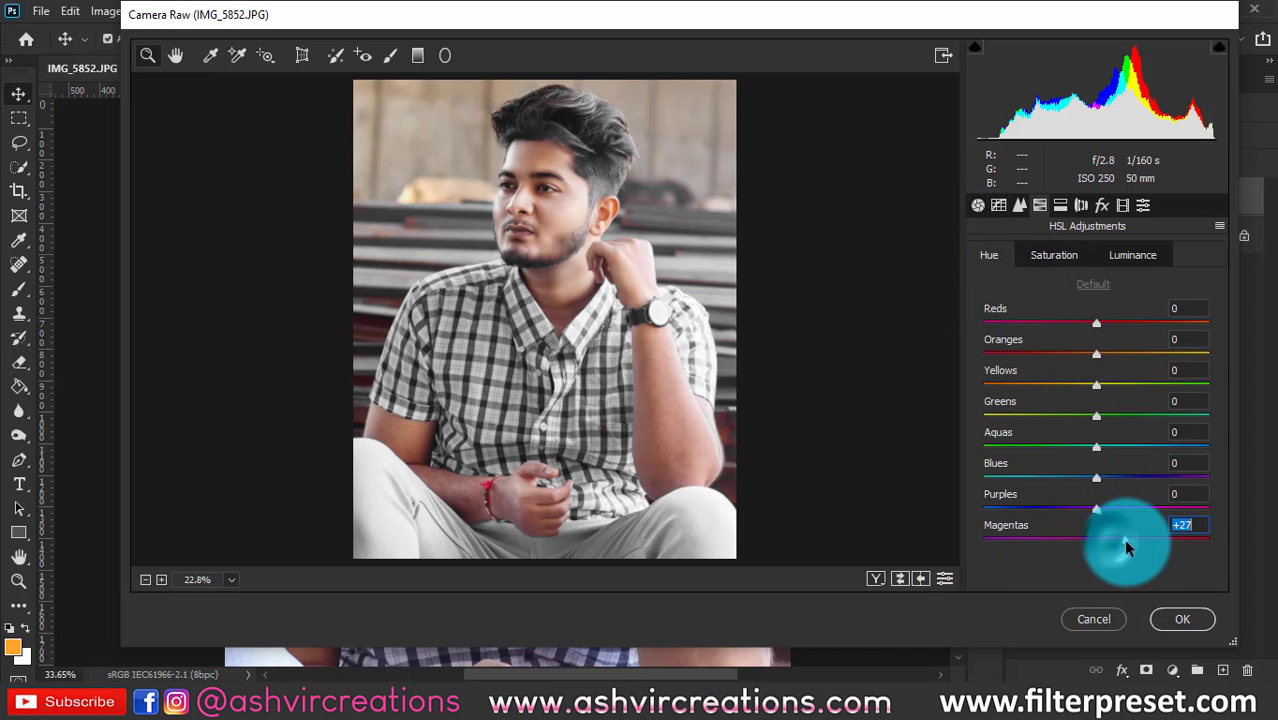
left_click_drag(513, 214, 585, 285)
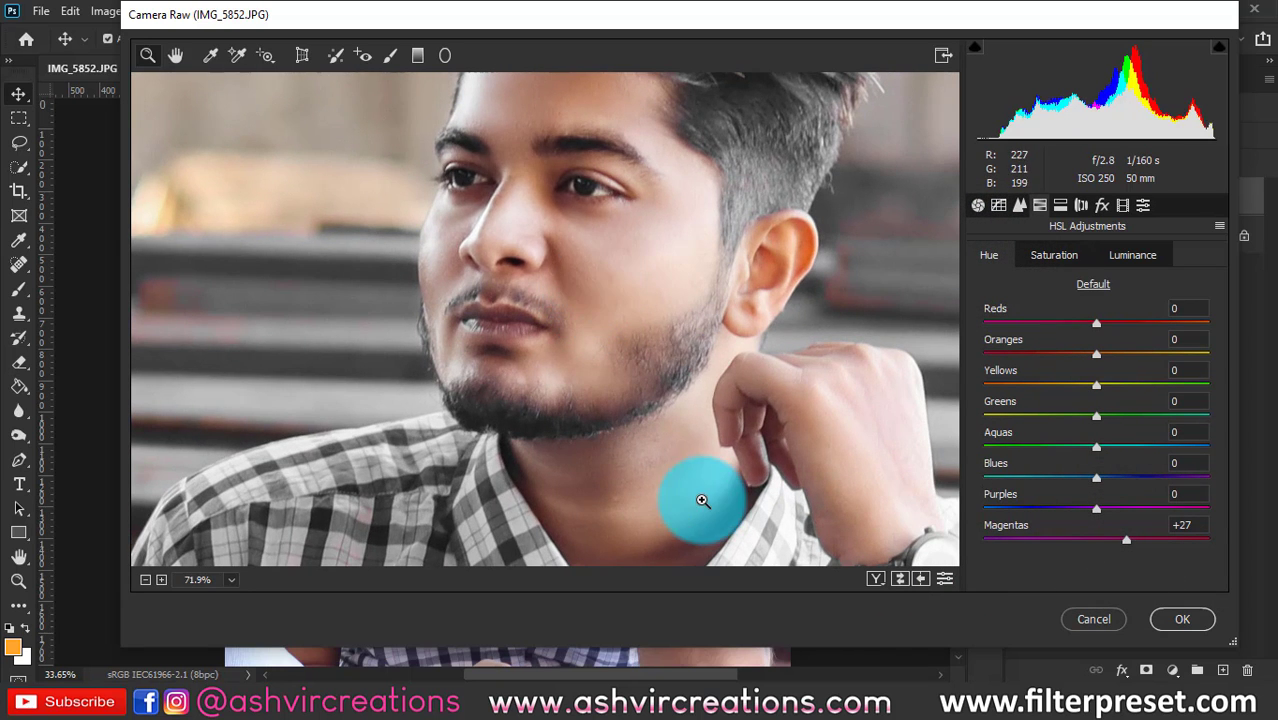
left_click_drag(702, 500, 588, 442)
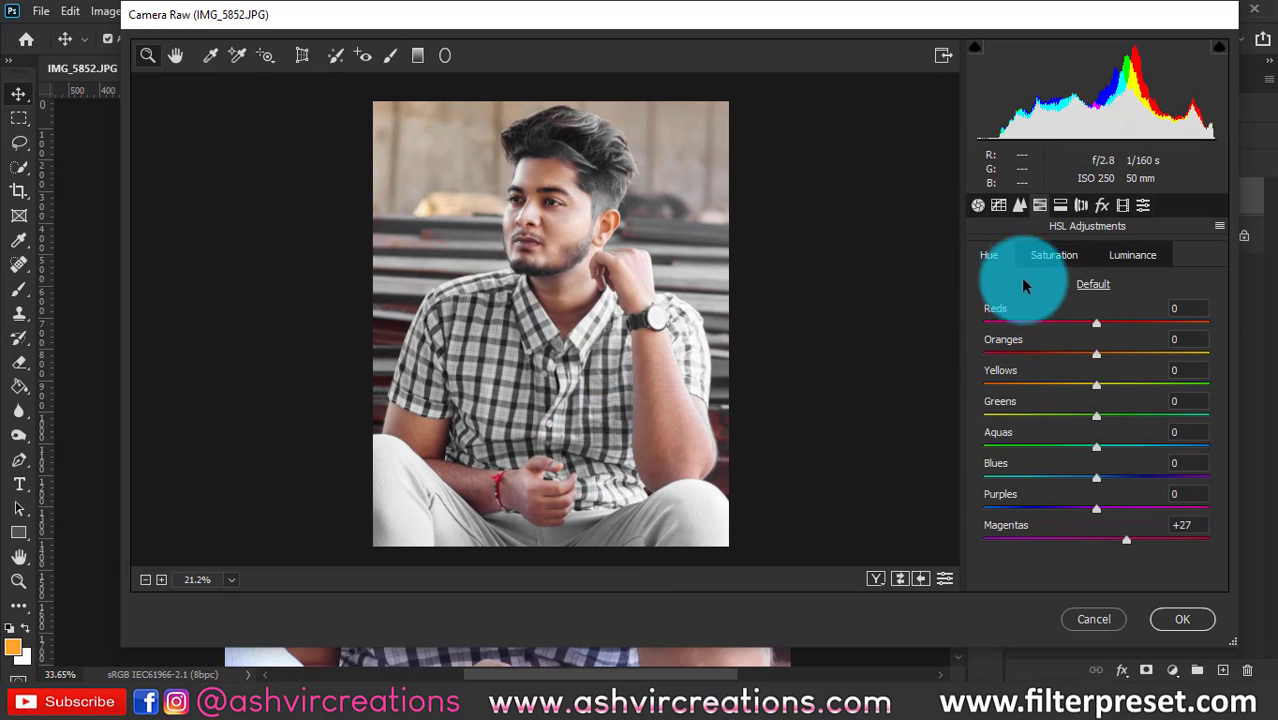
- Set the HSL hue of Yellows to -100 and the saturation of Yellows to -94
left_click(1052, 260)
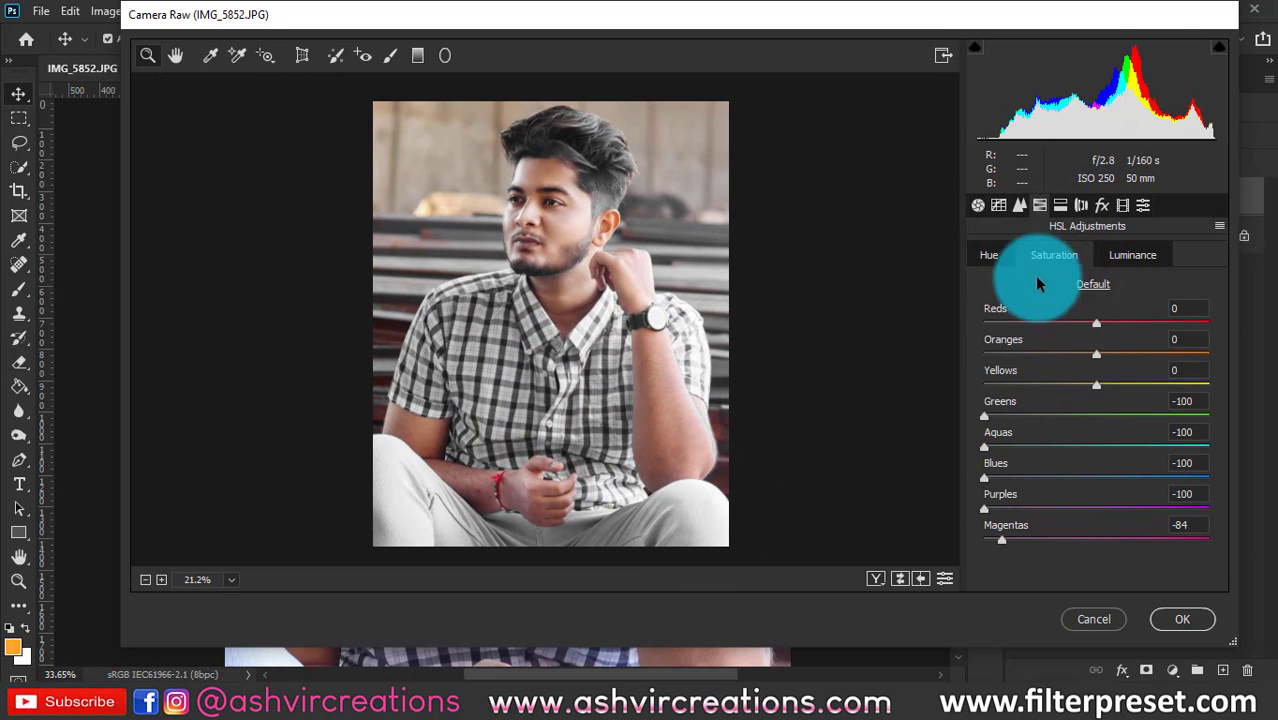
left_click(990, 256)
left_click_drag(1097, 385, 766, 358)
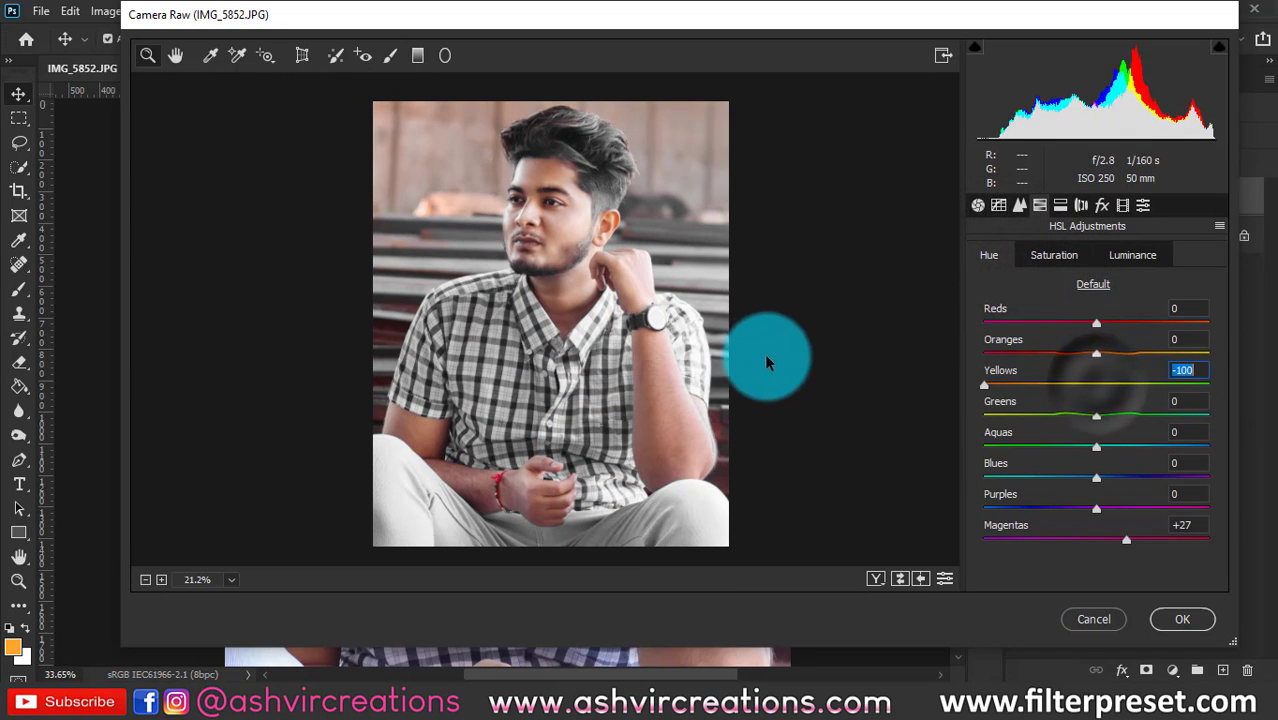
left_click_drag(984, 385, 1276, 386)
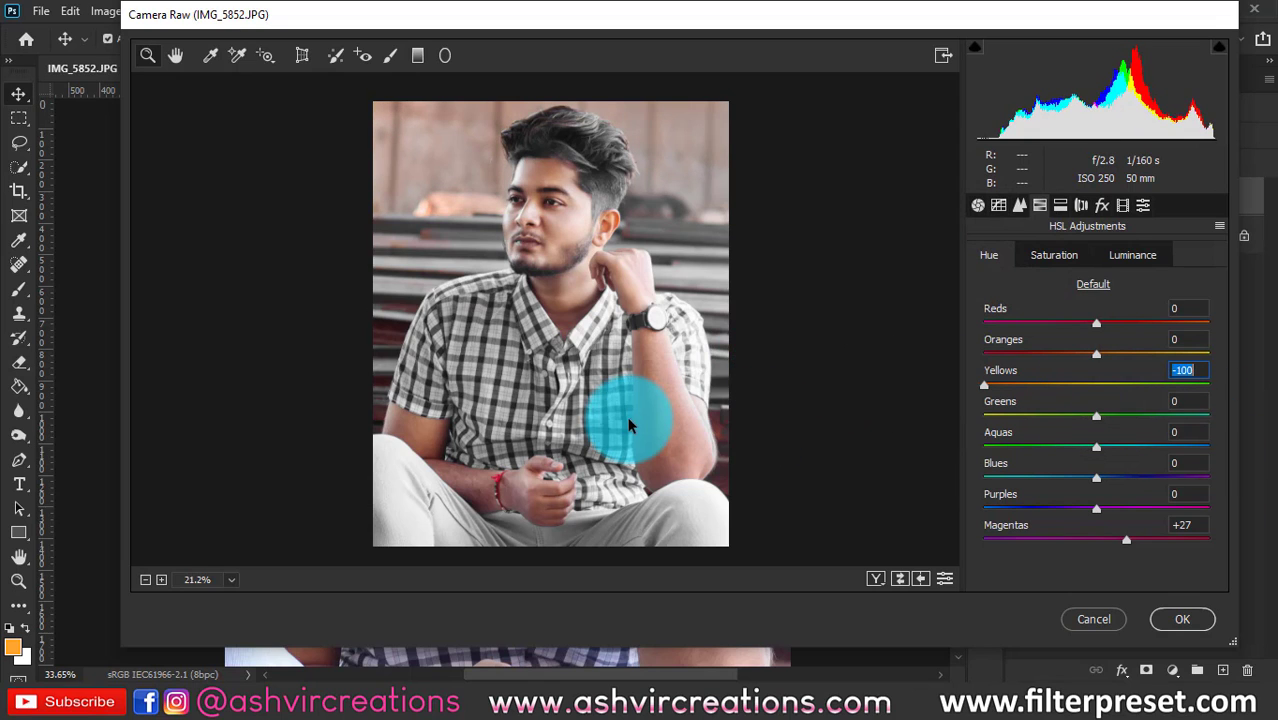
left_click_drag(1062, 383, 979, 388)
left_click_drag(744, 422, 991, 432)
mouse_move(656, 305)
left_mouse_down()
mouse_move(485, 257)
mouse_move(642, 314)
left_mouse_up()
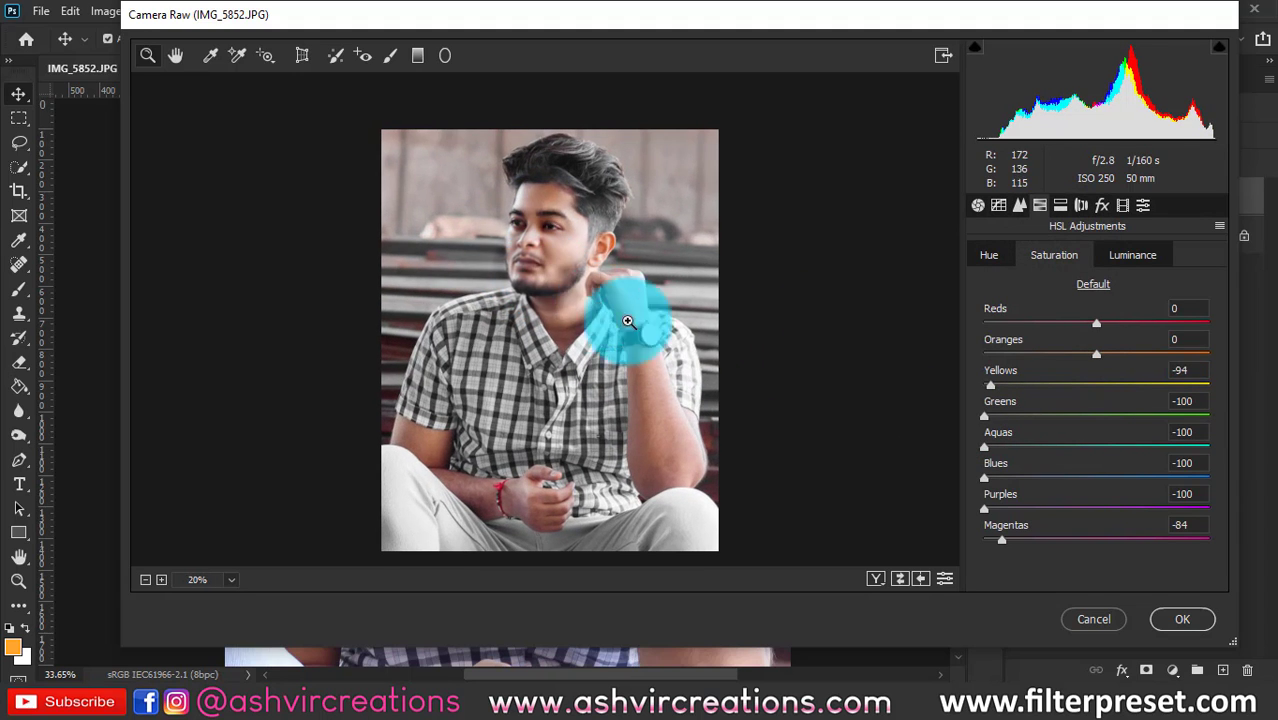
- Split-tone the shadows with a hue of 208 and a saturation of 17
left_click(1000, 205)
left_click(1019, 205)
left_click(1060, 205)
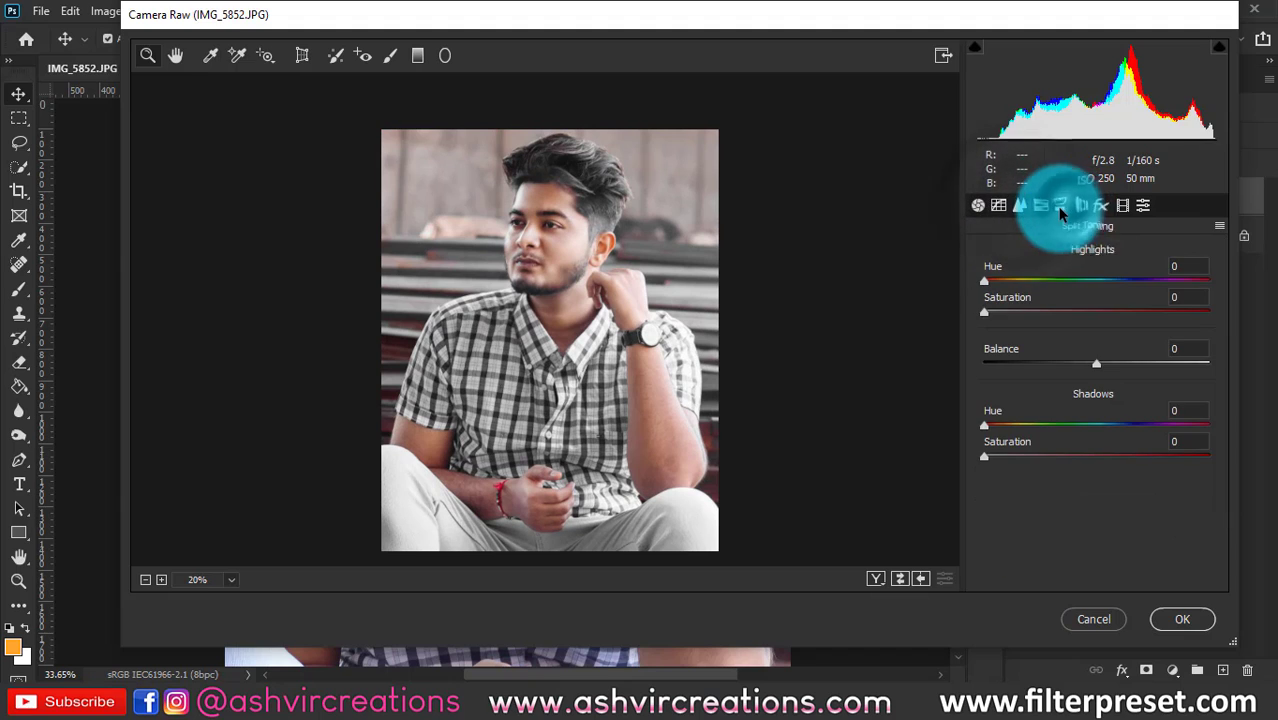
left_click(1177, 412)
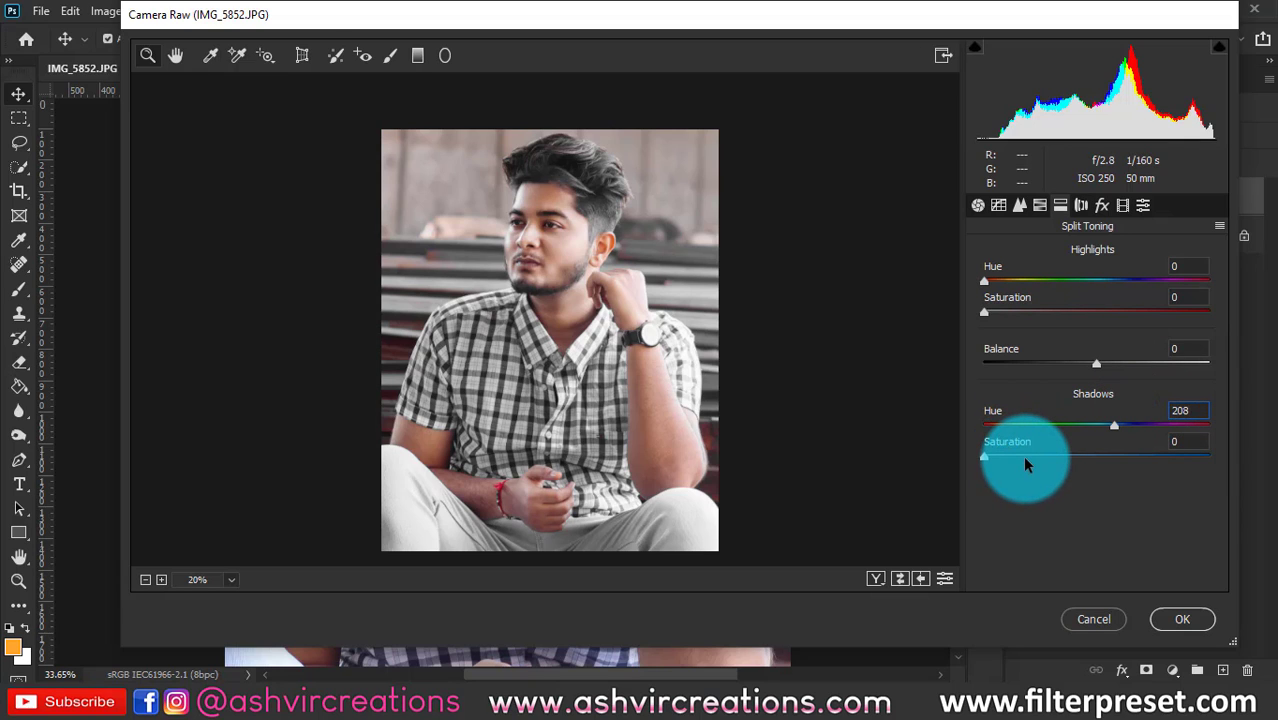
mouse_move(1025, 457)
left_mouse_down()
mouse_move(995, 454)
mouse_move(1022, 454)
left_mouse_up()
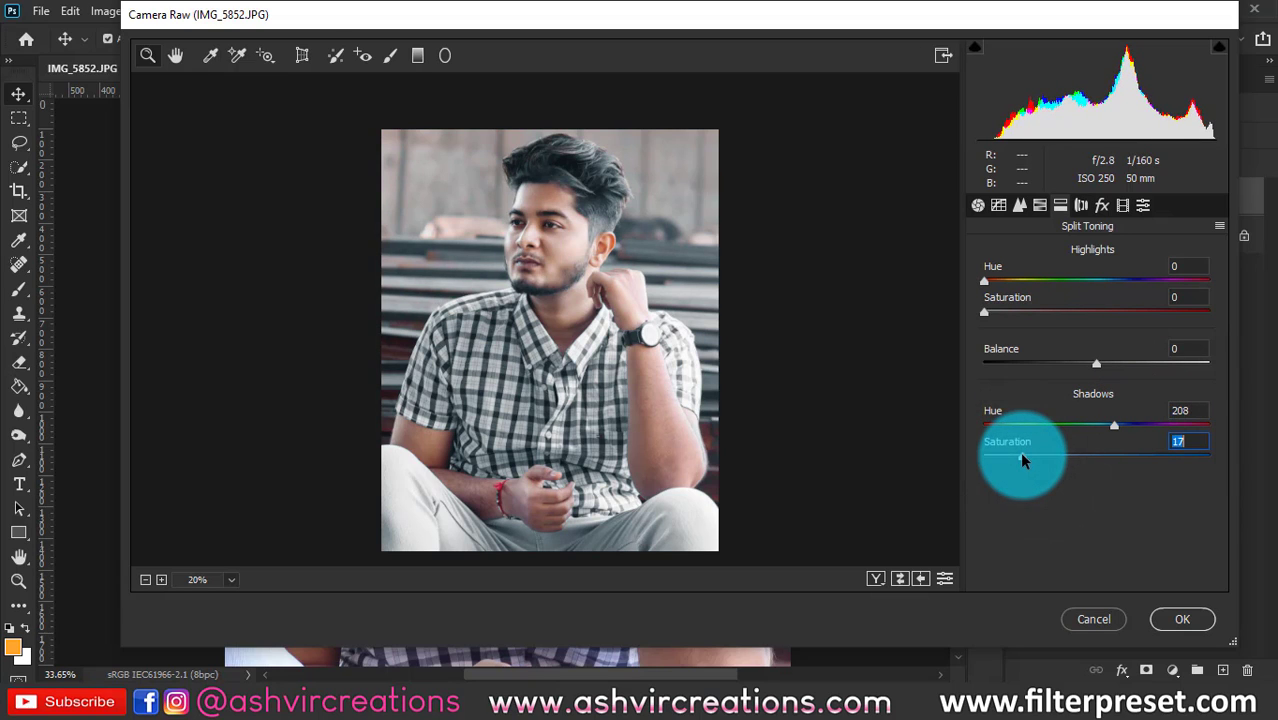
- Check the toning on the face and reduce the Split Toning shadow saturation to 9
left_click(554, 235)
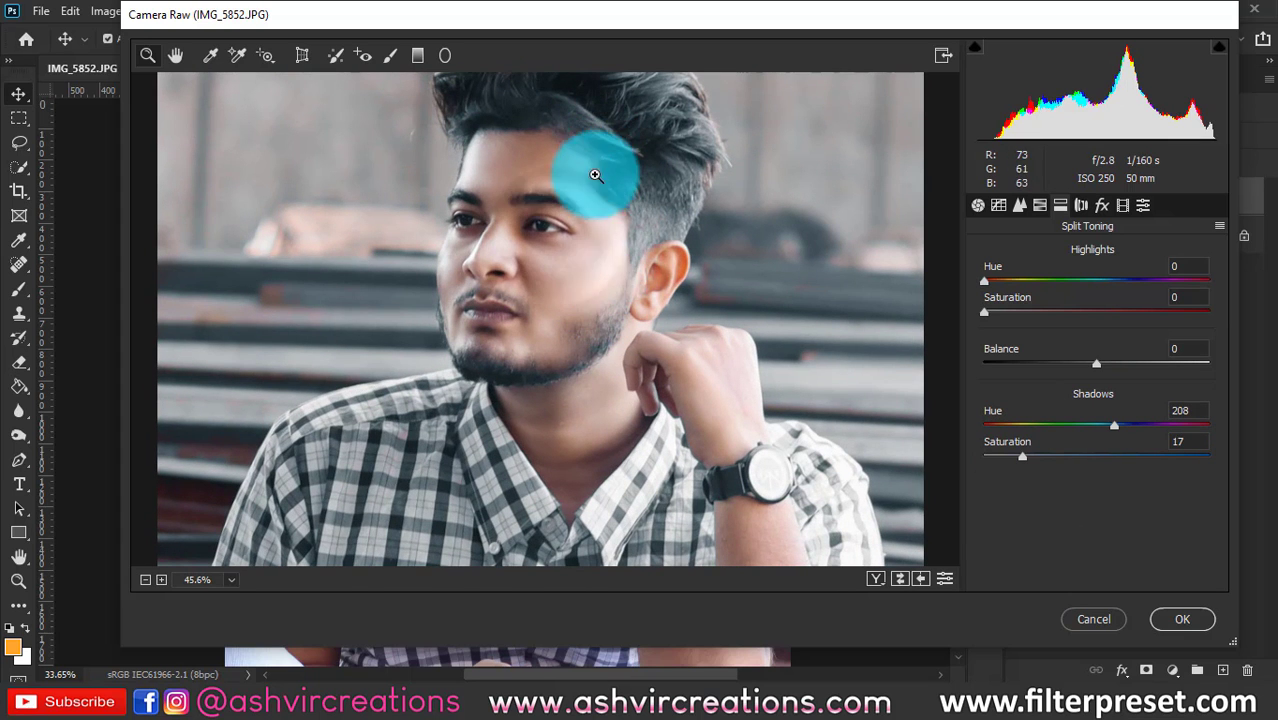
left_click_drag(595, 175, 602, 200)
left_click(1021, 454)
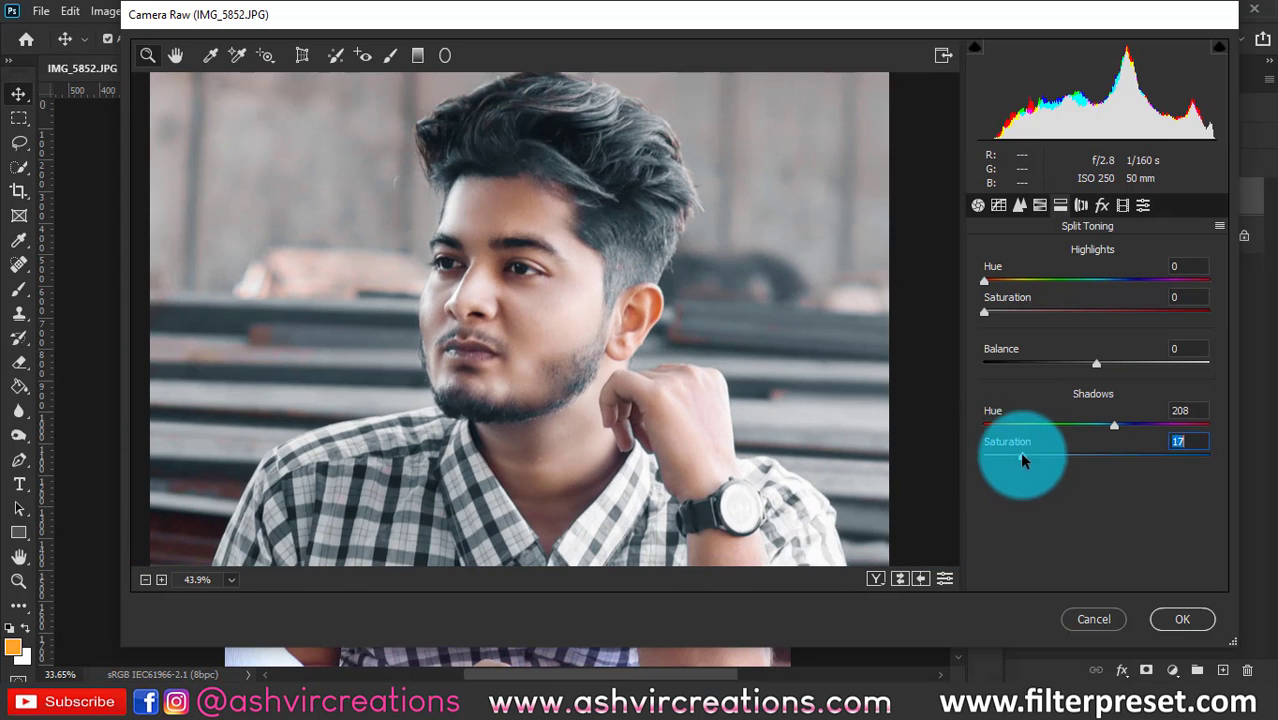
mouse_move(1022, 458)
left_mouse_down()
mouse_move(987, 446)
mouse_move(1004, 455)
left_mouse_up()
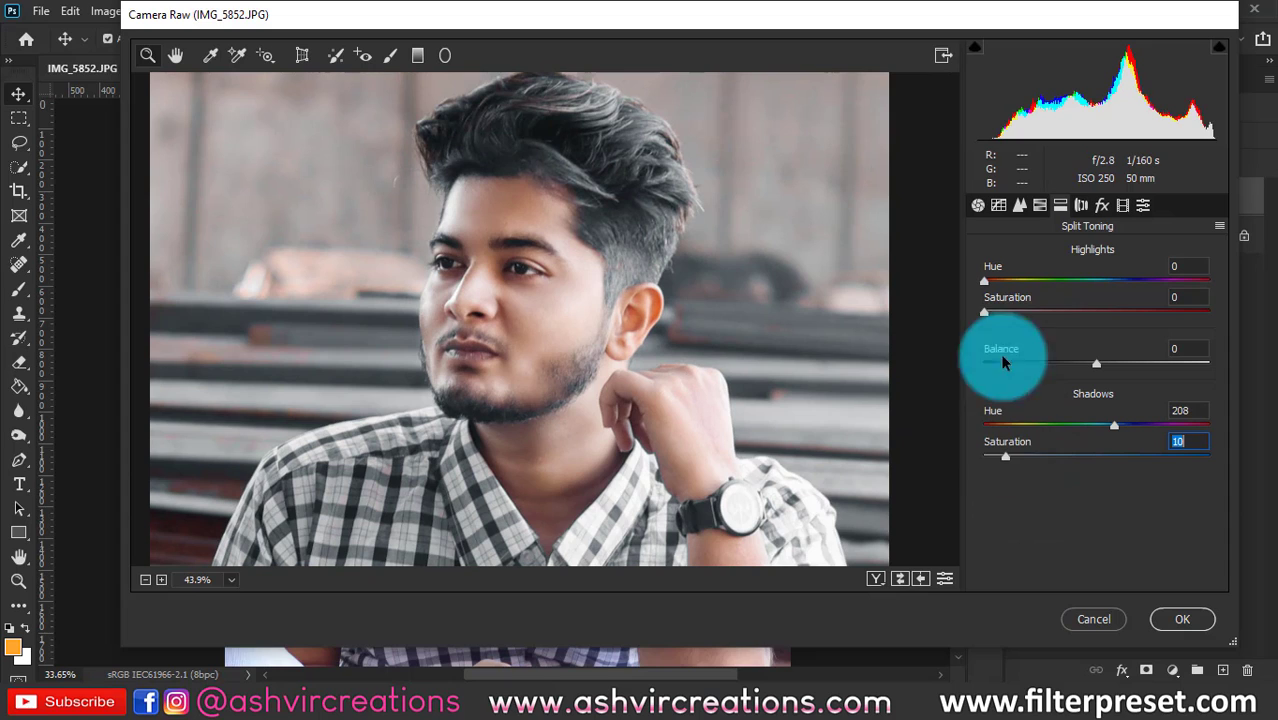
left_click(1002, 455)
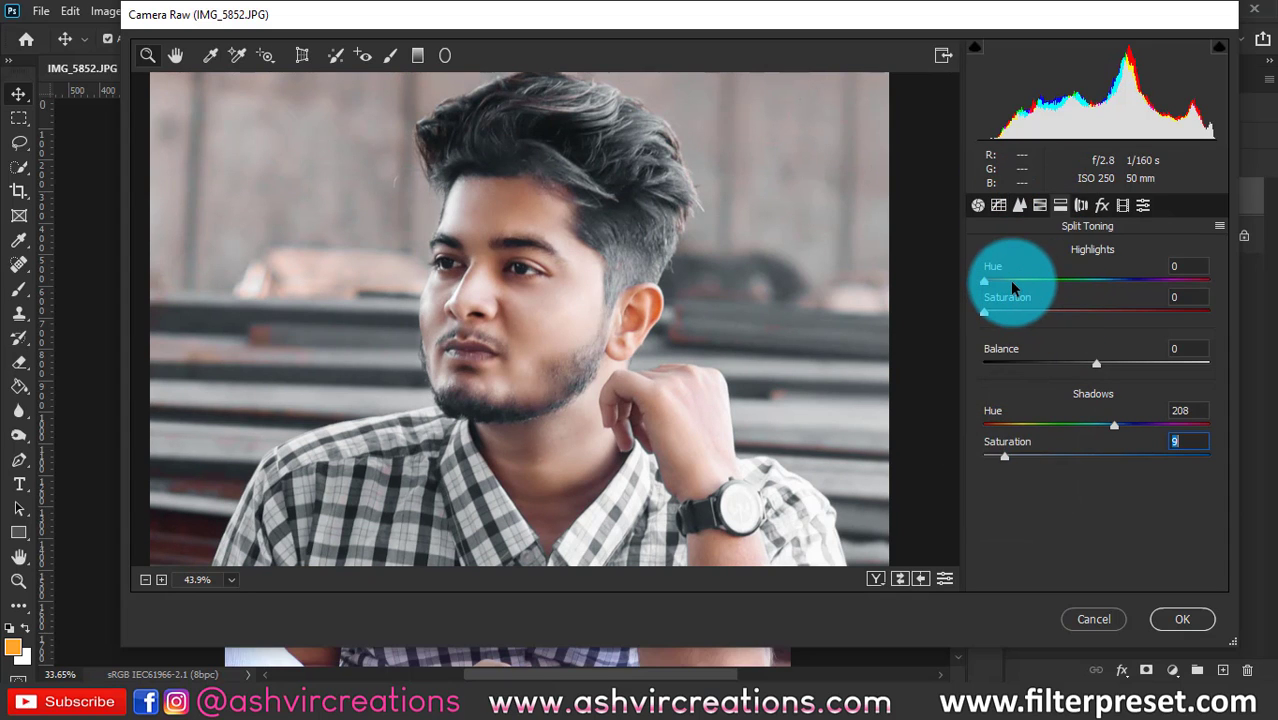
- Set the HSL saturation of Reds to -5 and of Oranges to -19 for the skin tones
left_click_drag(687, 420, 574, 363)
left_click_drag(491, 279, 628, 340)
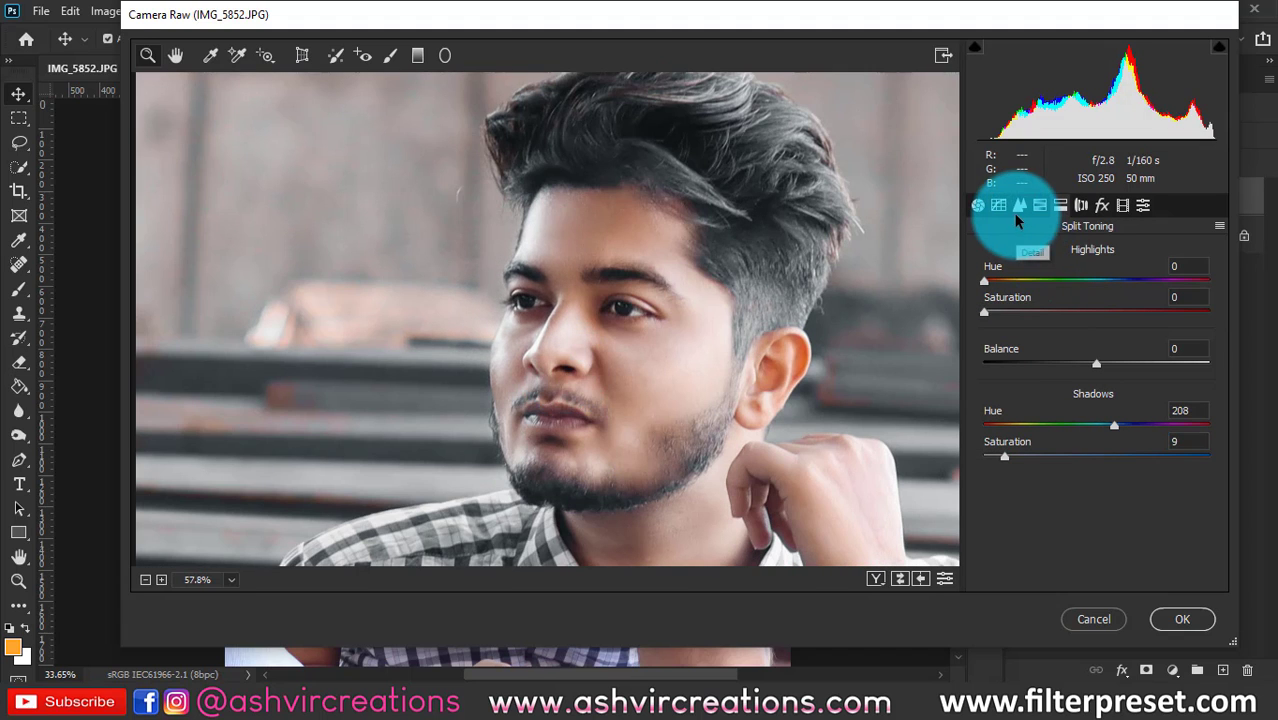
left_click(1038, 204)
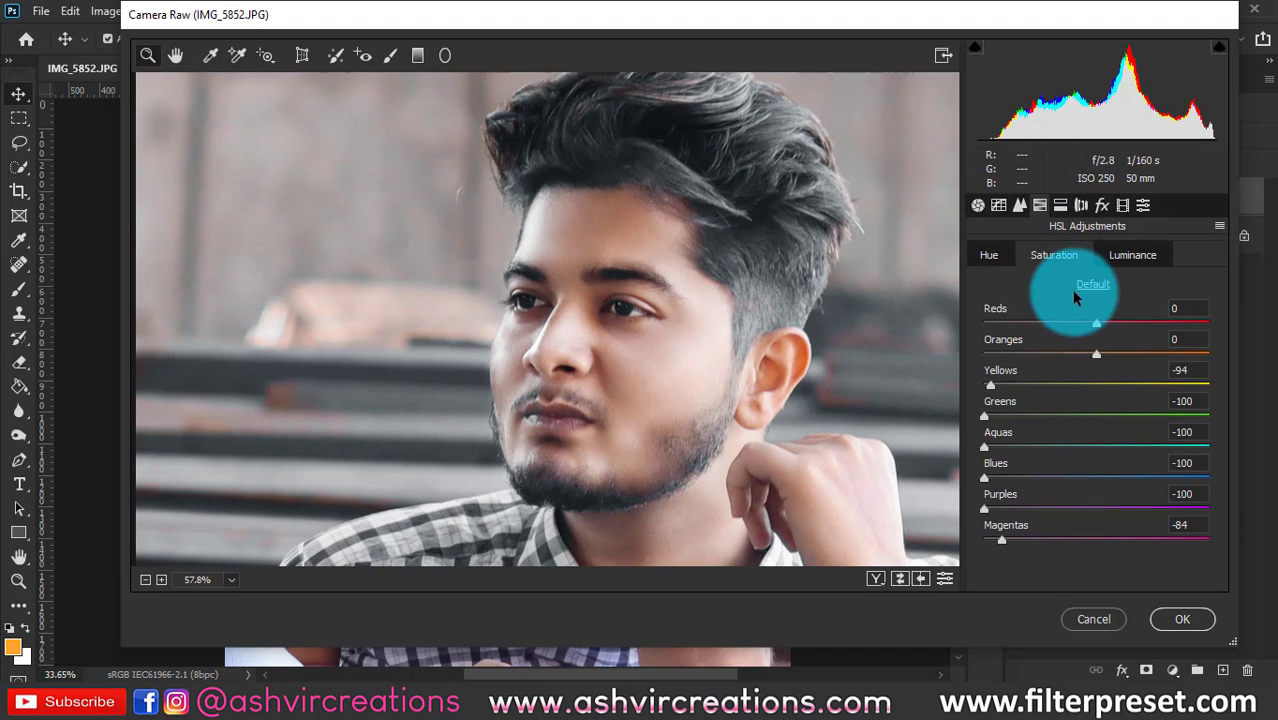
left_click(1003, 260)
mouse_move(1093, 322)
left_mouse_down()
mouse_move(1118, 323)
mouse_move(1055, 348)
mouse_move(1096, 350)
mouse_move(1072, 358)
mouse_move(1061, 319)
mouse_move(1092, 329)
left_mouse_up()
left_click(1065, 257)
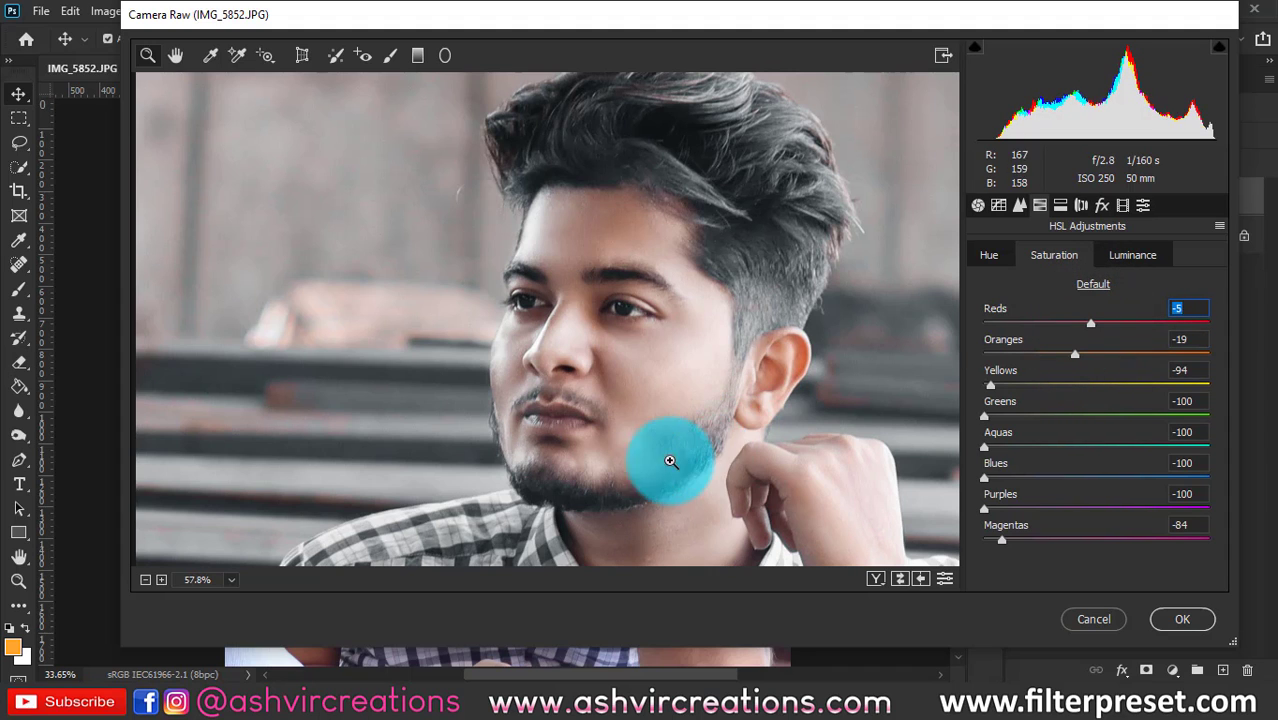
- Set the HSL luminance of Reds to +3 and of Oranges to -9
left_click_drag(670, 459, 827, 309)
left_click_drag(1093, 326, 1086, 357)
left_click(1130, 254)
- Inspect the skin around the eyes and cheek up close, and apply the Camera Raw adjustments
left_click_drag(514, 291, 542, 325)
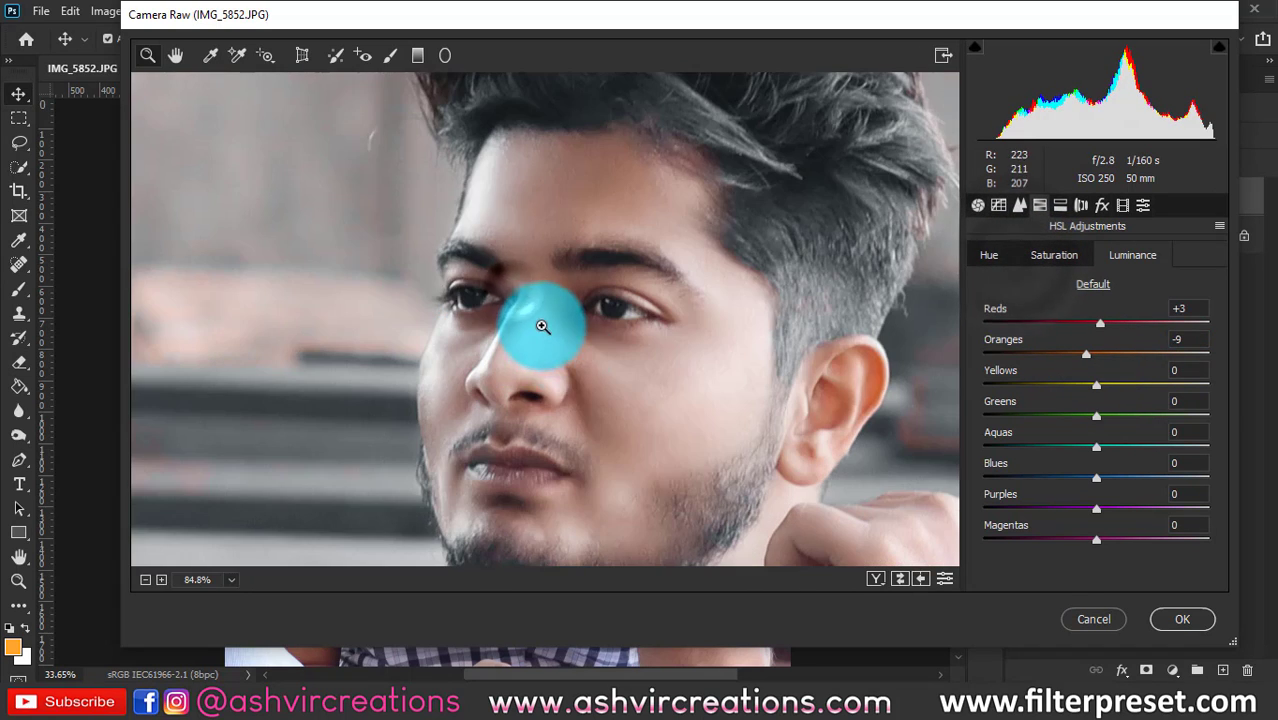
left_click_drag(571, 374, 562, 374)
scroll(580, 380, "up", 5)
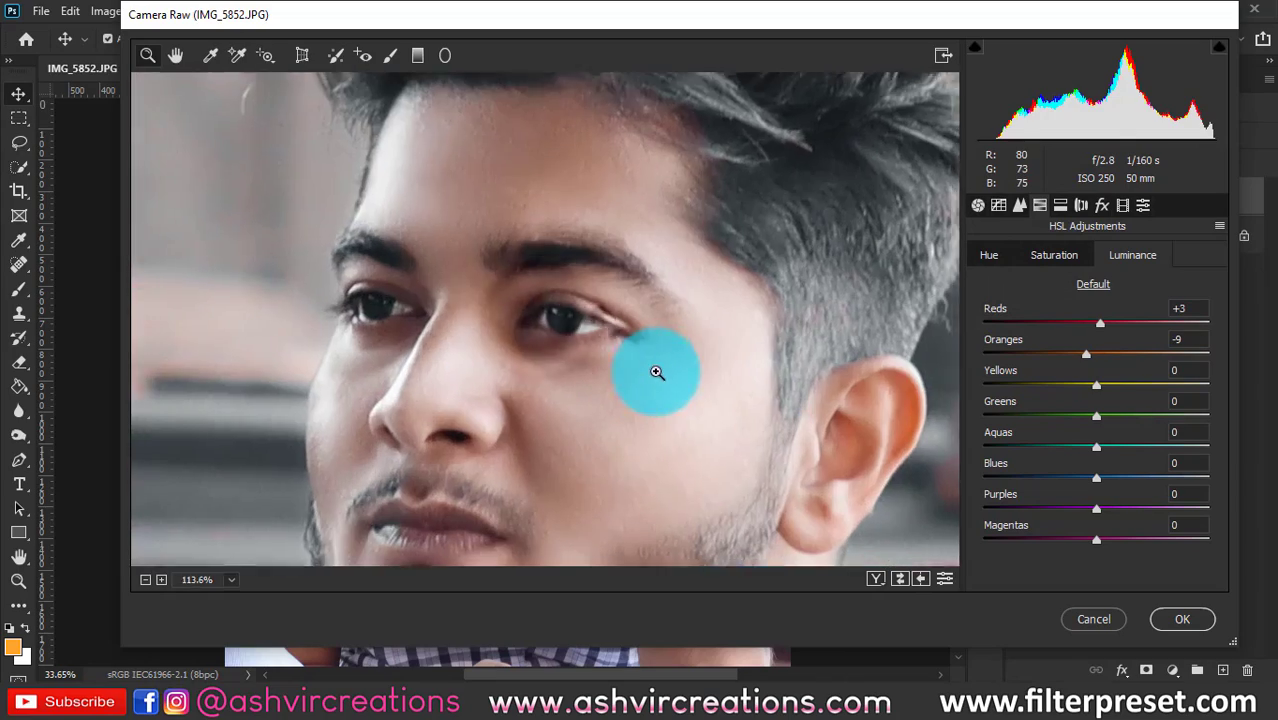
scroll(620, 395, "down", 4)
scroll(565, 340, "up", 6)
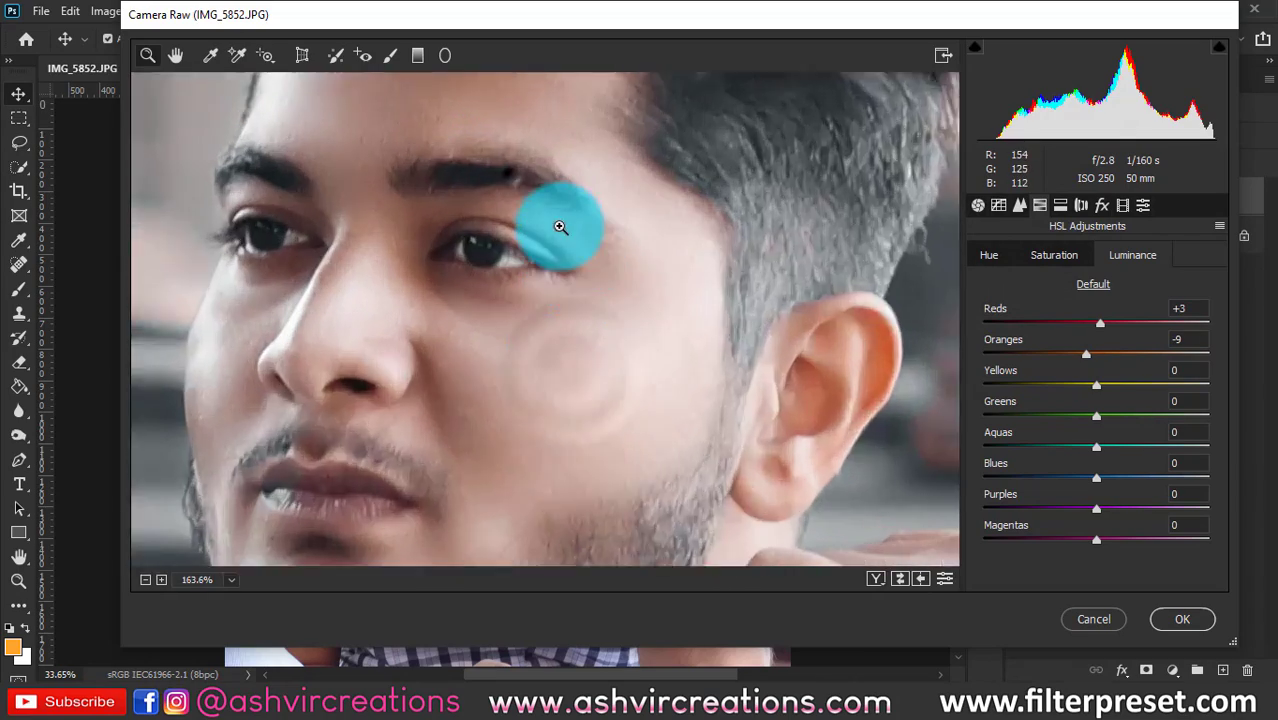
scroll(600, 260, "down", 2)
left_click(1166, 622)
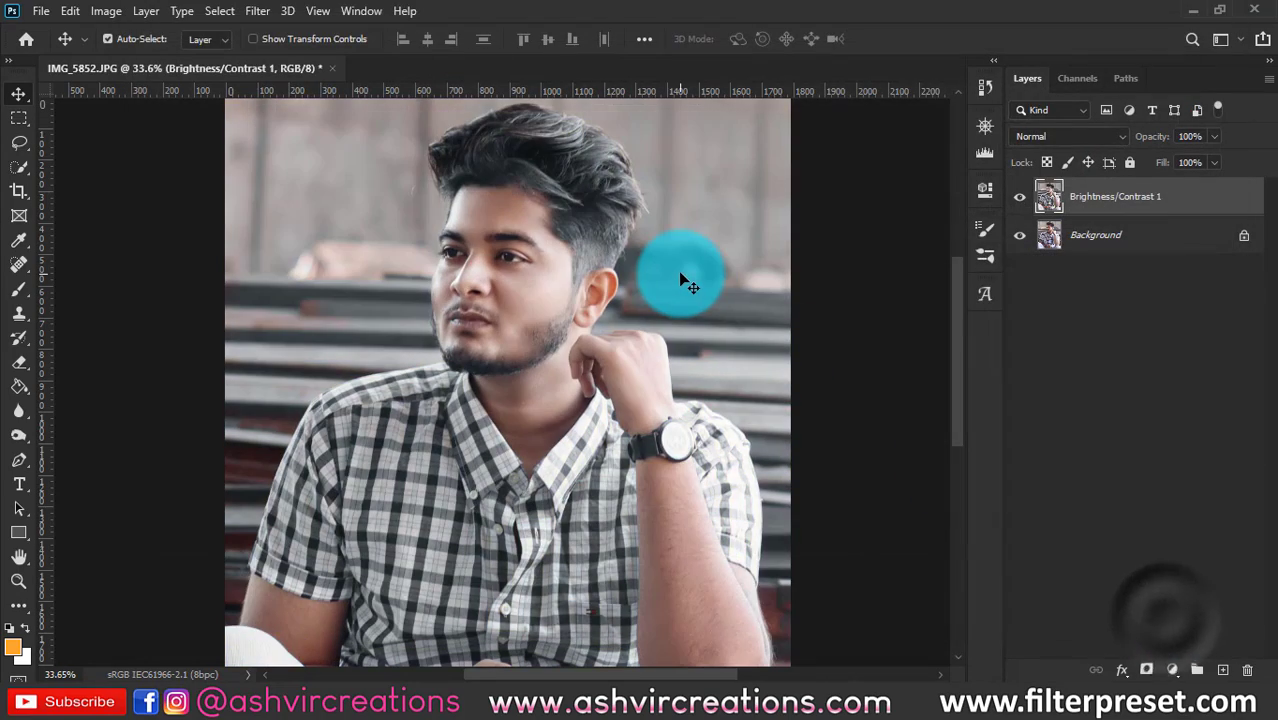
- Add a Hue/Saturation adjustment layer, sample the forehead skin to target Reds, and set Hue to +3 and Saturation to -3
scroll(600, 268, "down", 1)
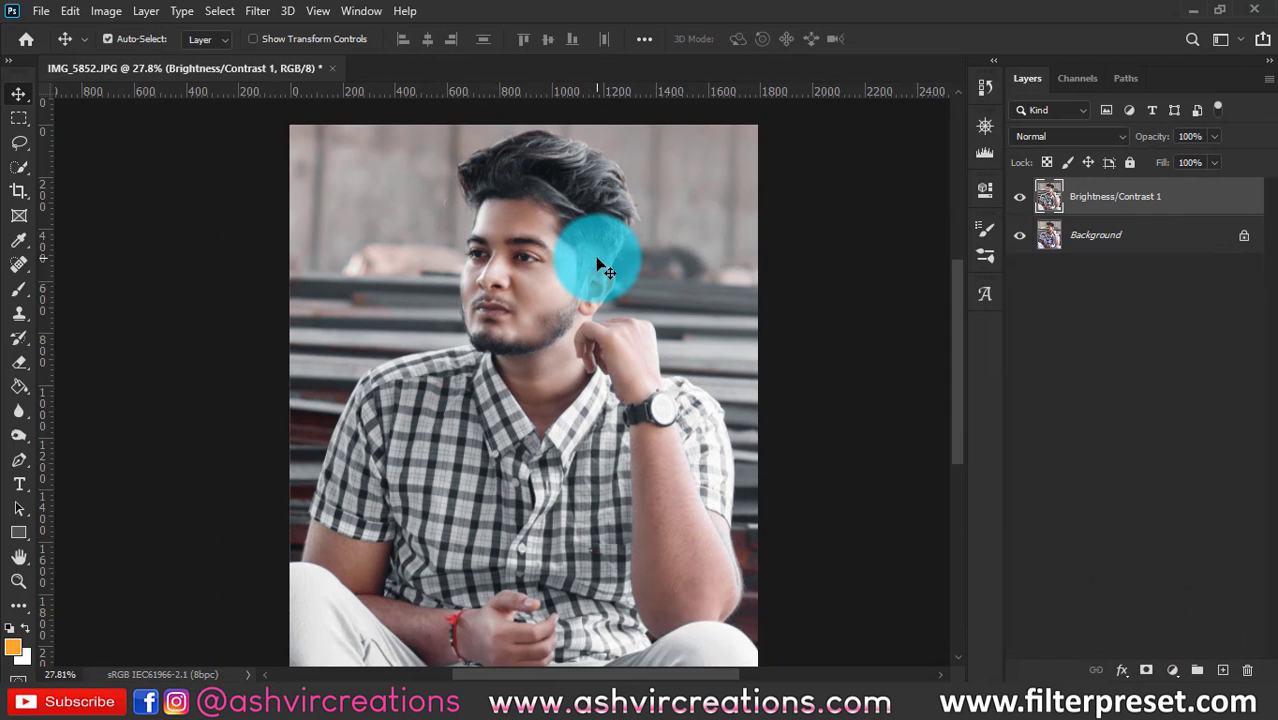
left_click(1172, 670)
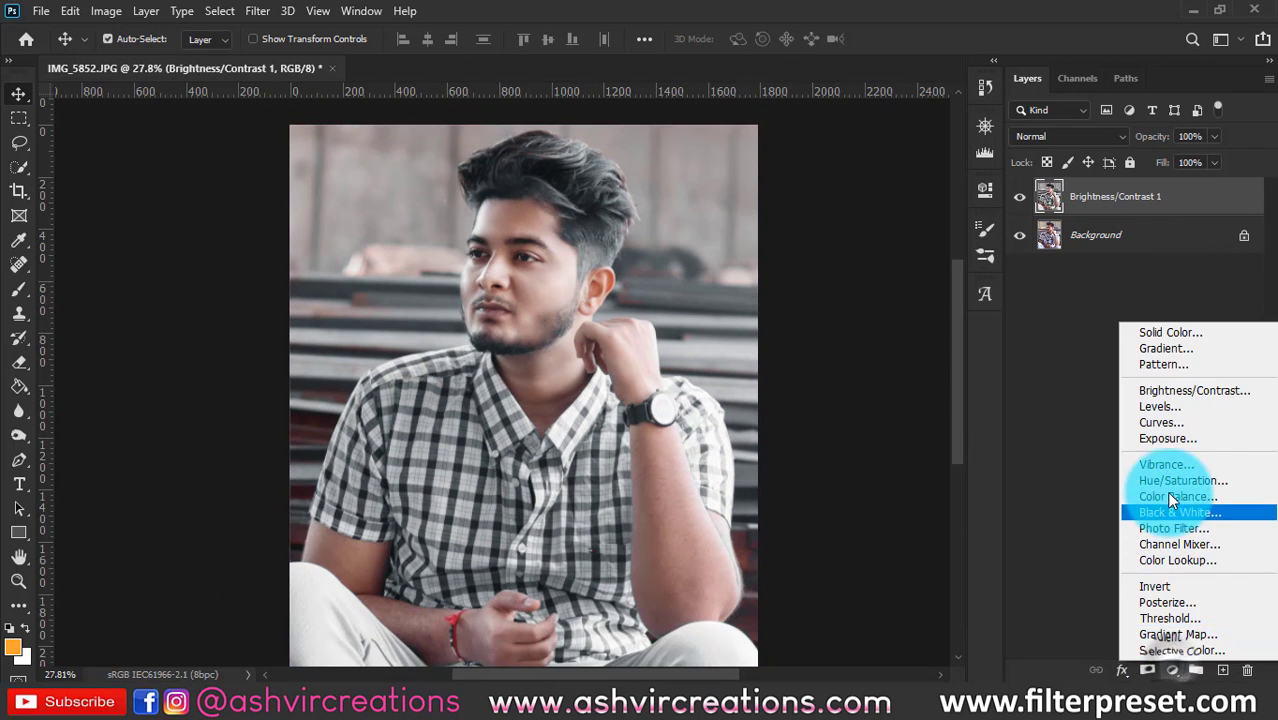
left_click(1172, 482)
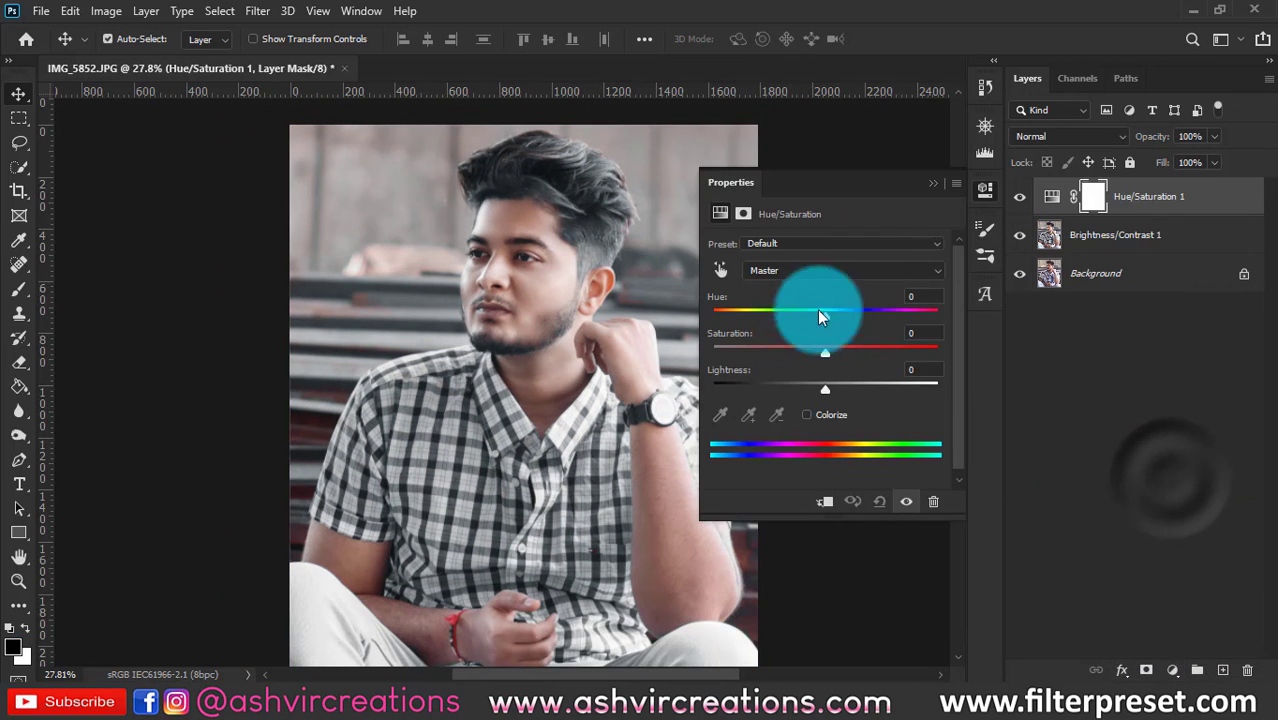
left_click(720, 268)
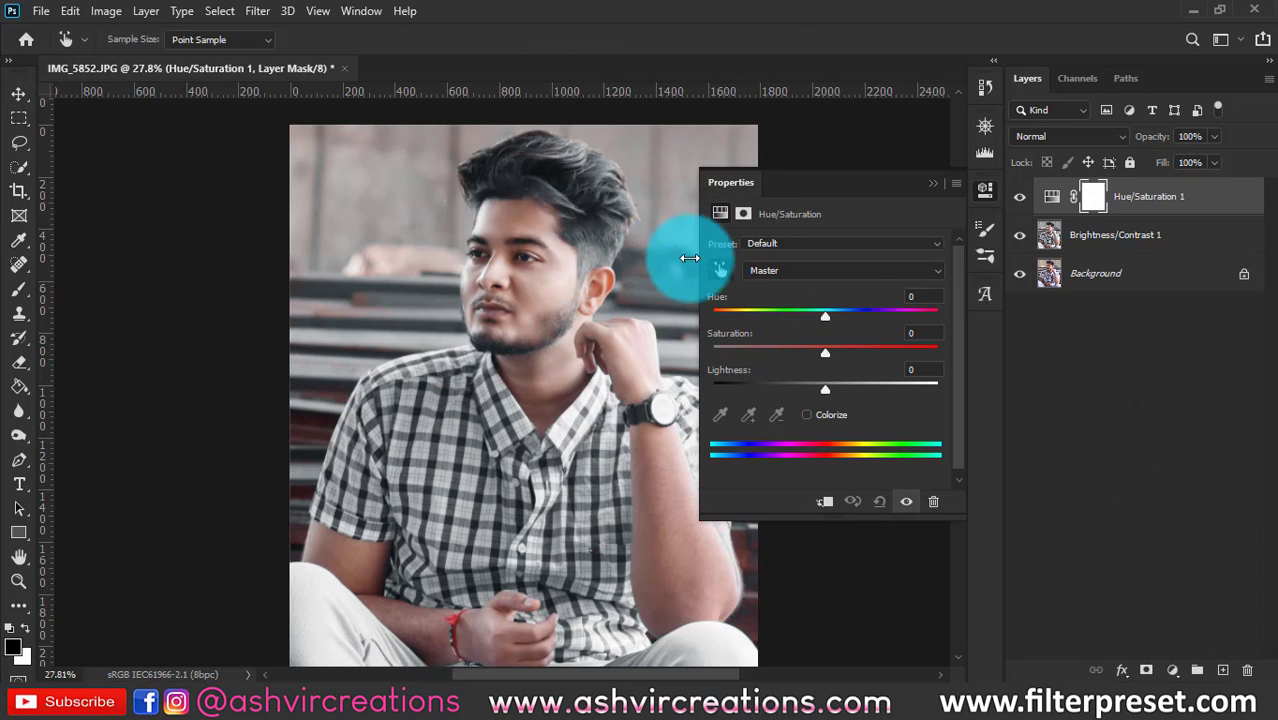
left_click(524, 220)
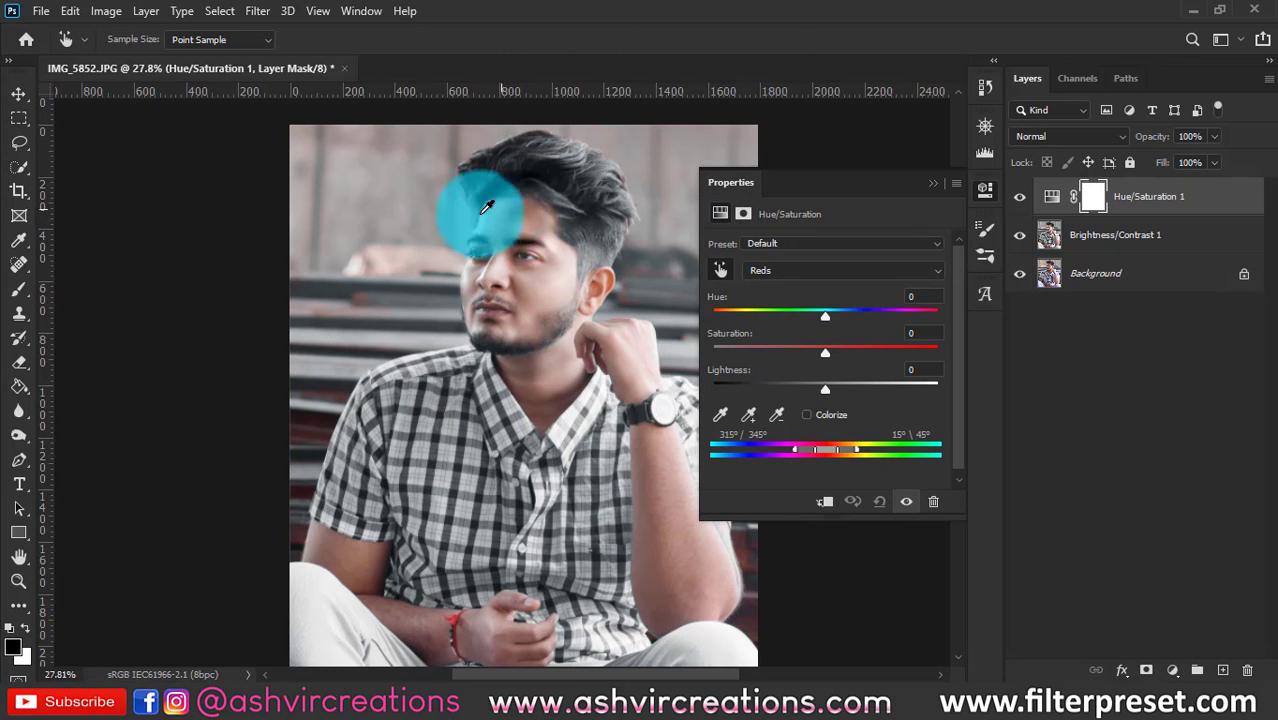
left_click_drag(821, 310, 821, 350)
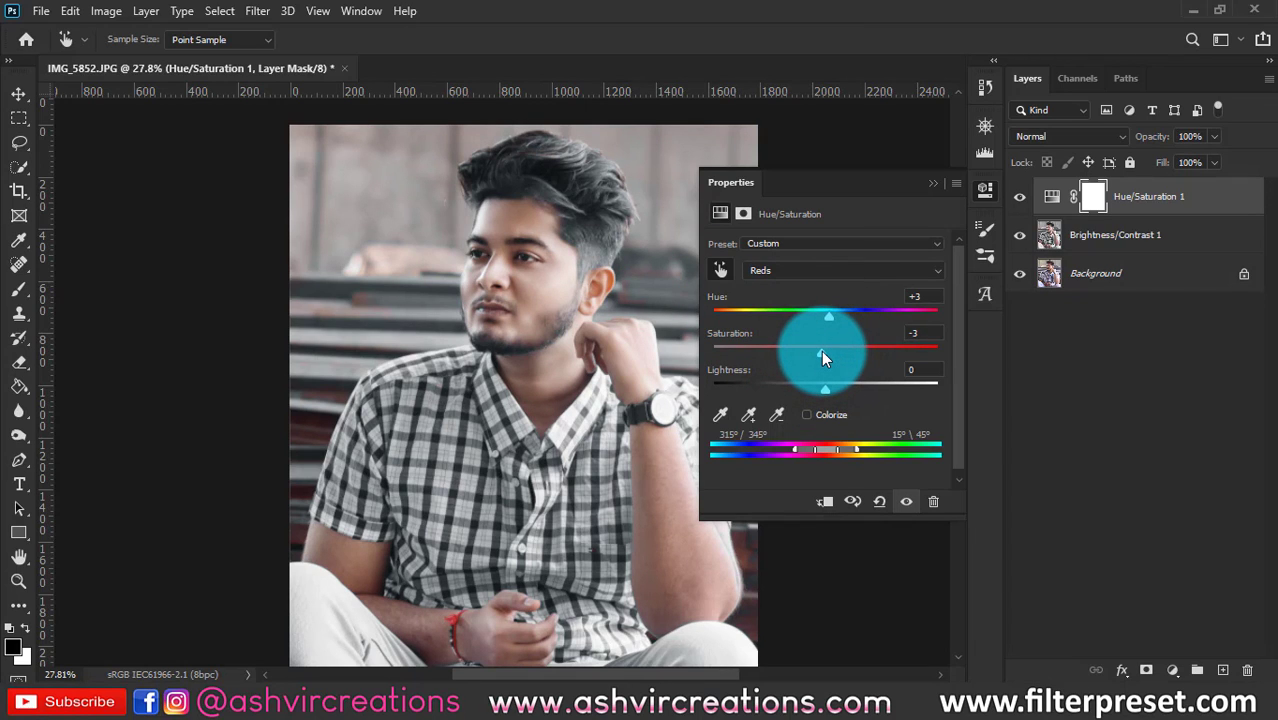
left_click(933, 183)
- Compare the face with and without the Hue/Saturation adjustment
scroll(470, 220, "up", 4)
scroll(590, 265, "up", 5)
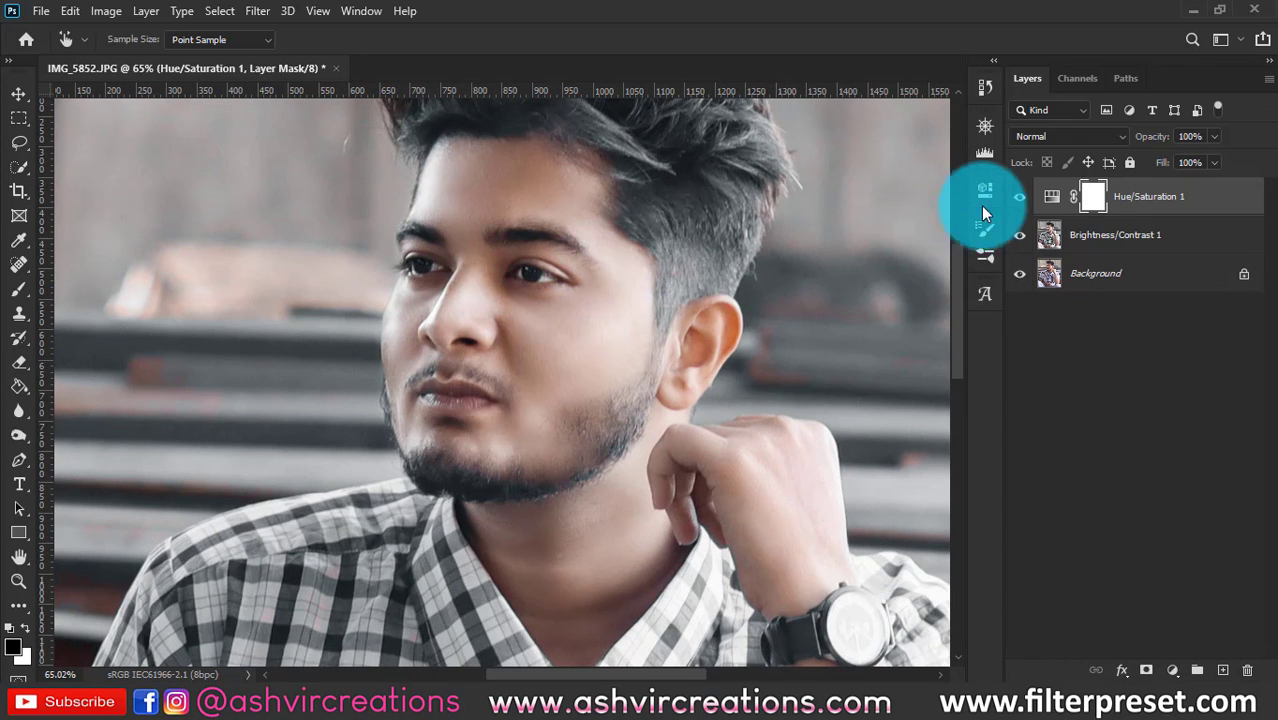
left_click(1018, 201)
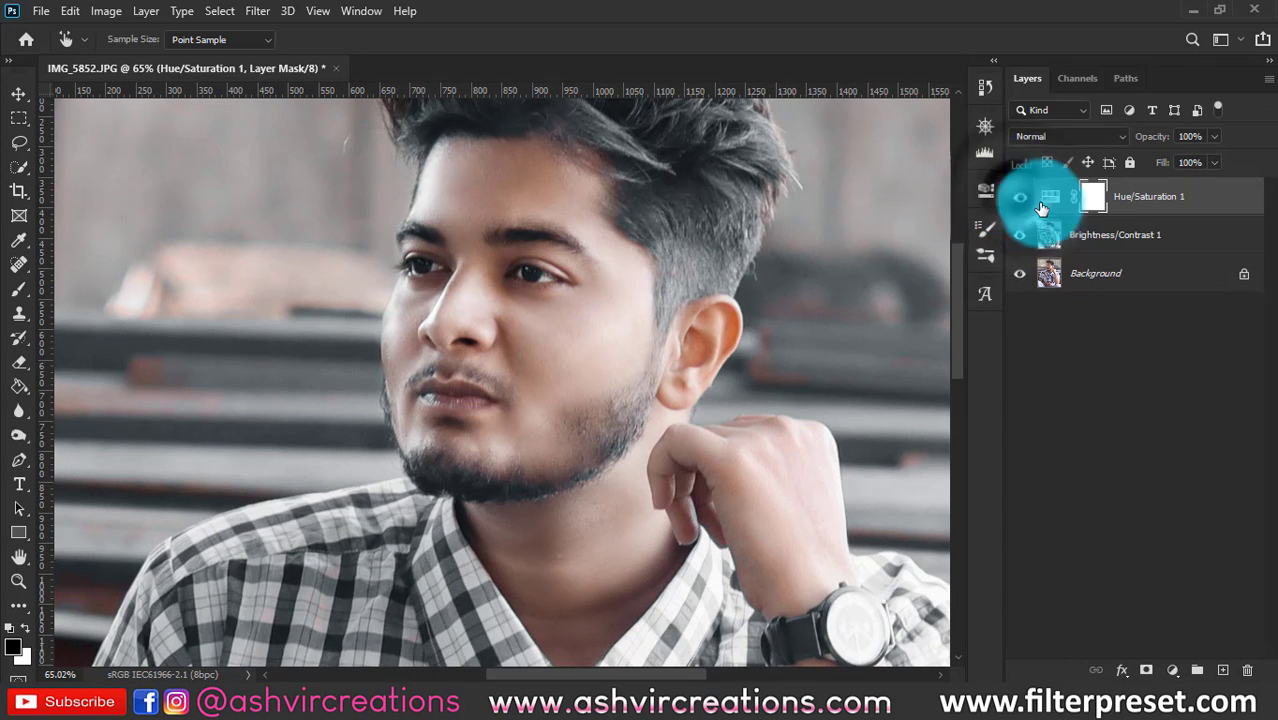
- Merge the Hue/Saturation 1 and Brightness/Contrast 1 layers, and switch to the Move tool
left_click(1100, 247, "ctrl")
right_click(1100, 247)
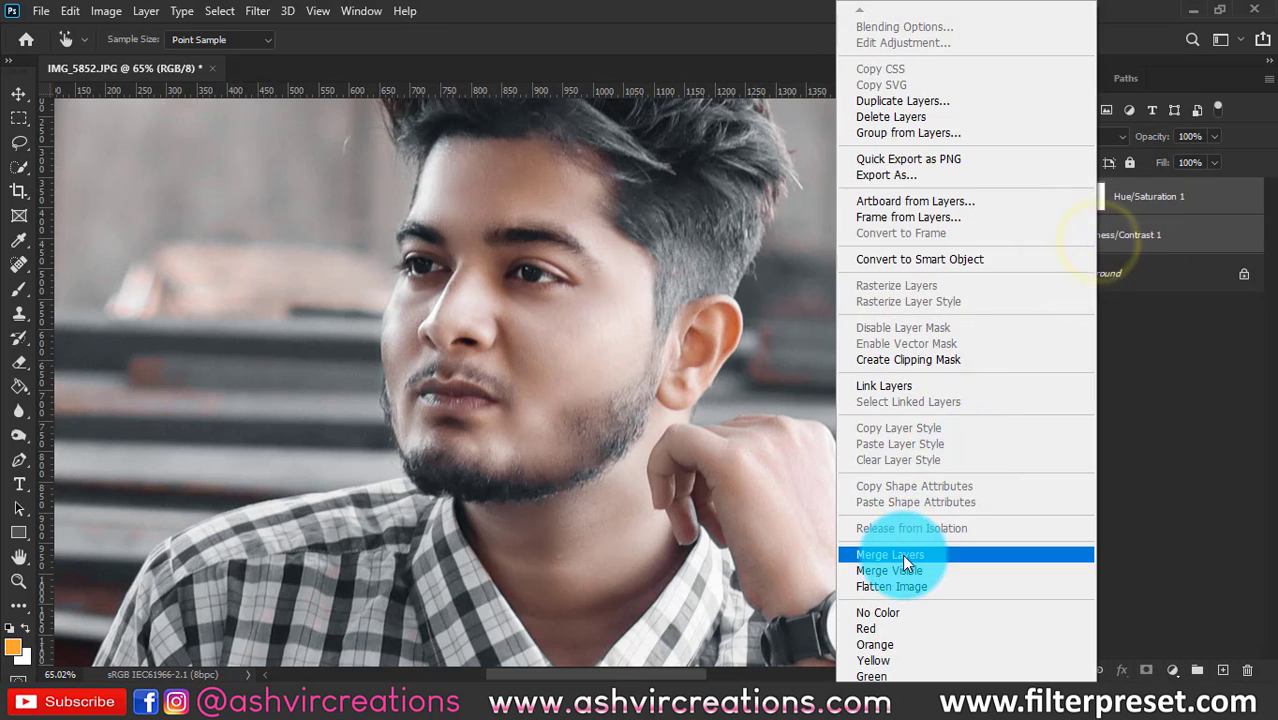
left_click(902, 553)
scroll(635, 315, "down", 5)
key("v")
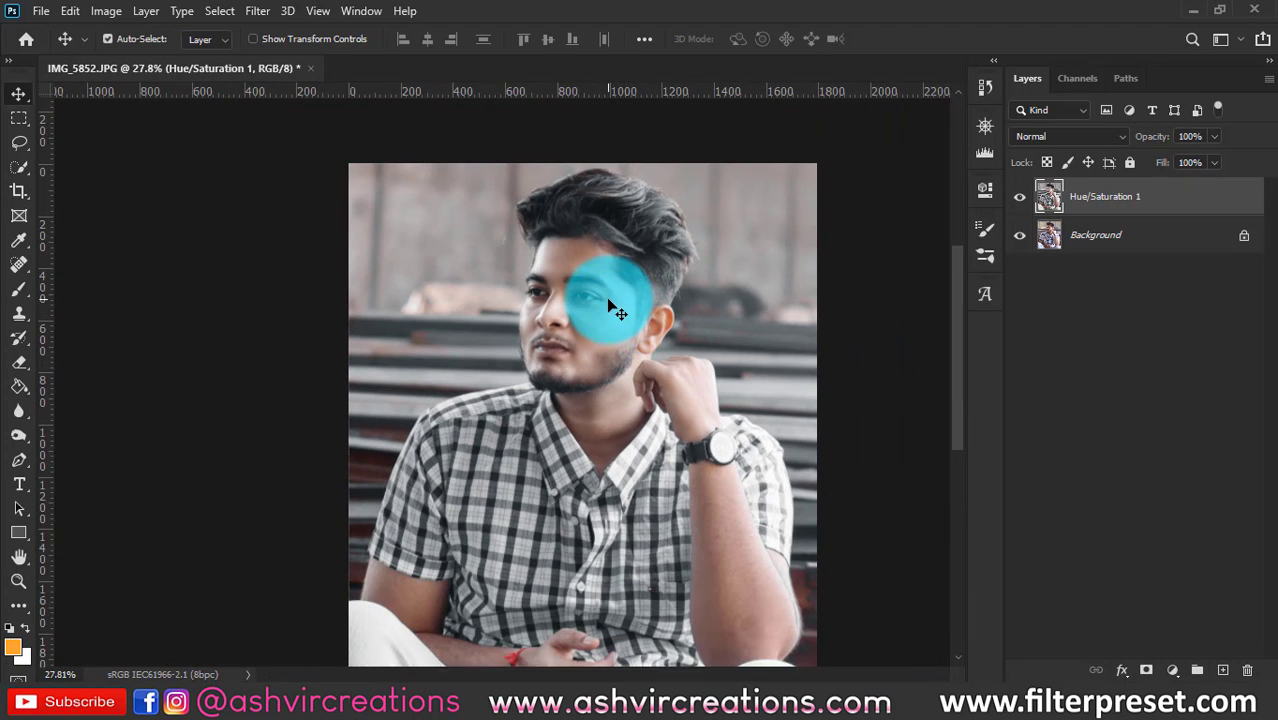
- Try to duplicate the merged Hue/Saturation 1 layer
scroll(612, 298, "up", 1)
left_click(1097, 203)
right_click(1150, 205)
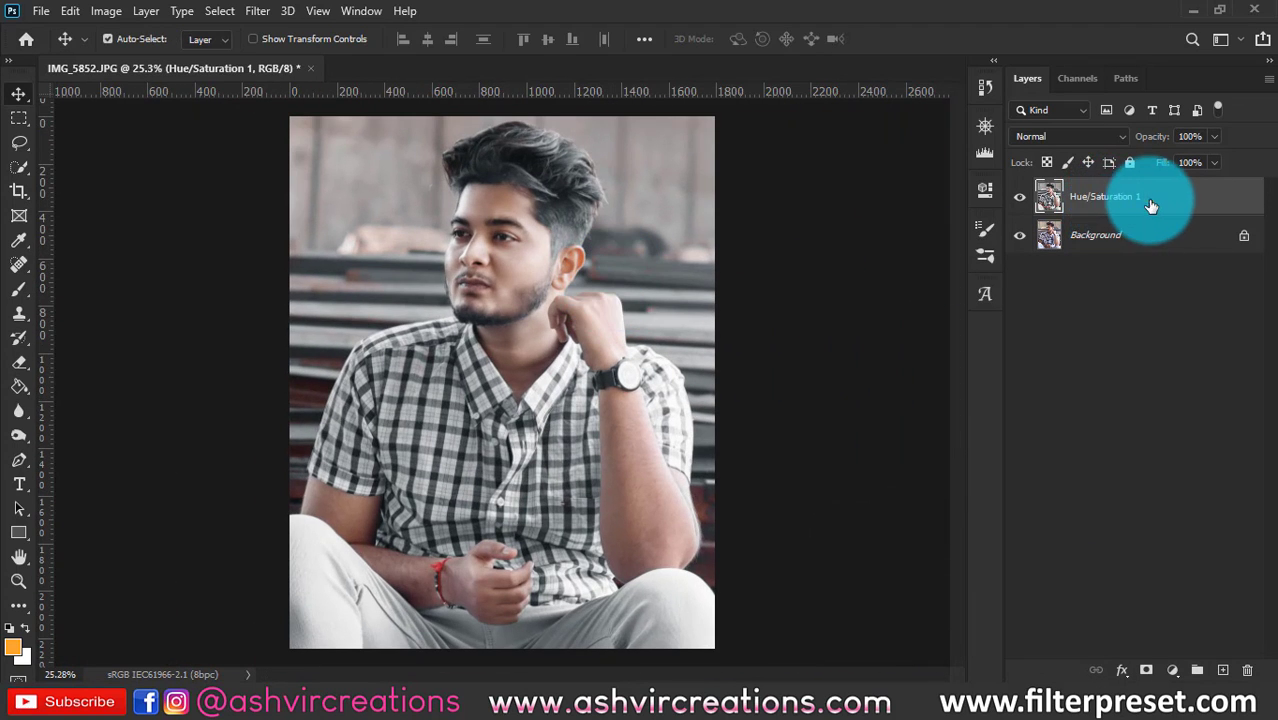
left_click(950, 103)
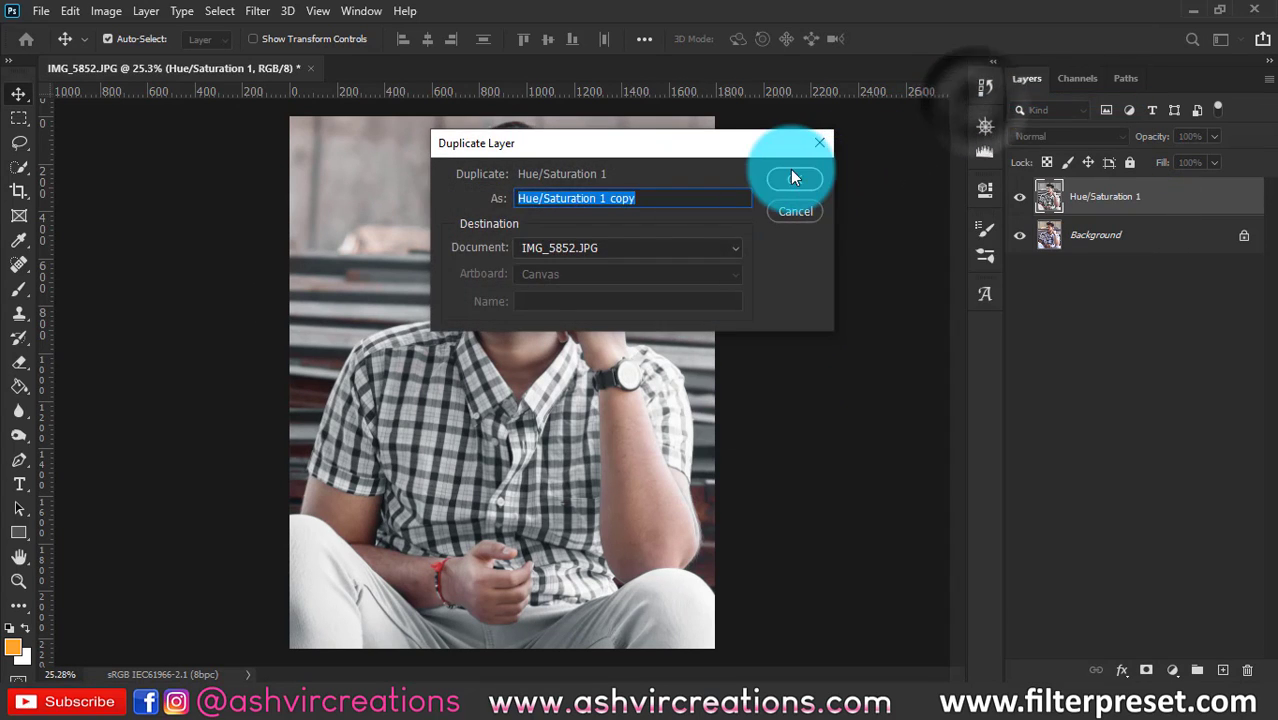
left_click(790, 179)
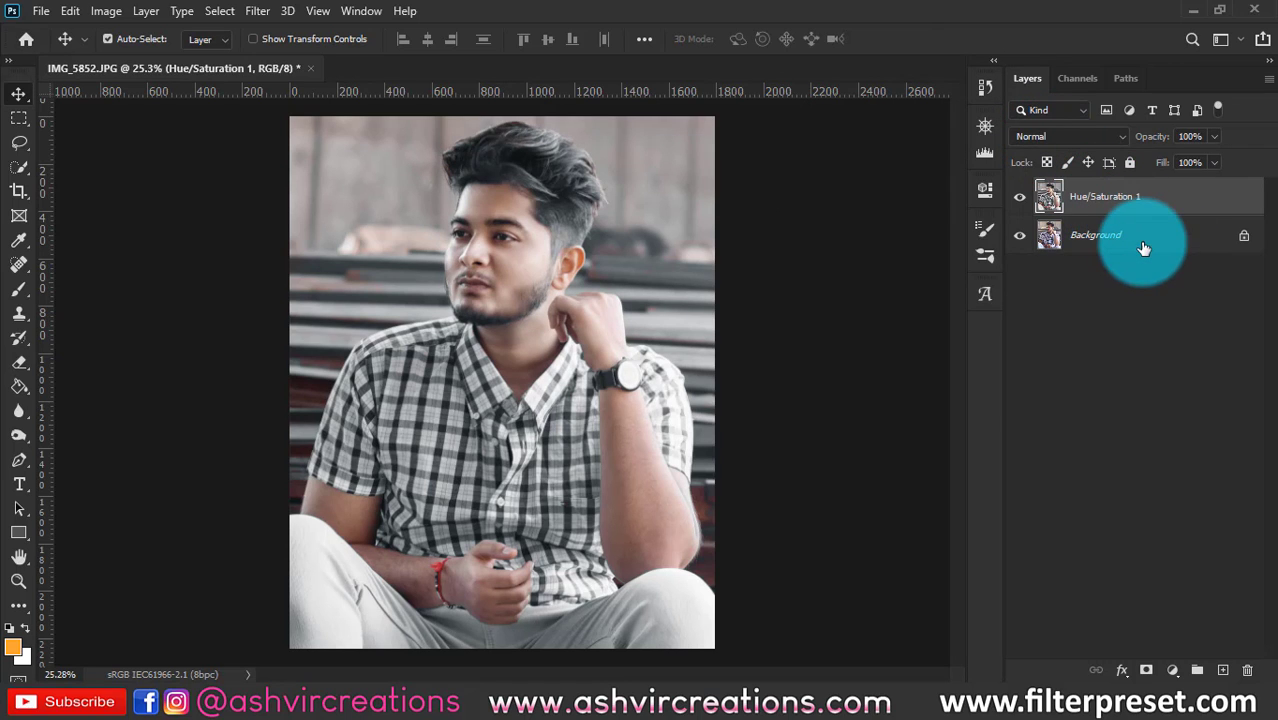
- Add a Levels adjustment layer above the portrait and adjust its shadow and midtone input levels for deeper contrast
left_click(1172, 670)
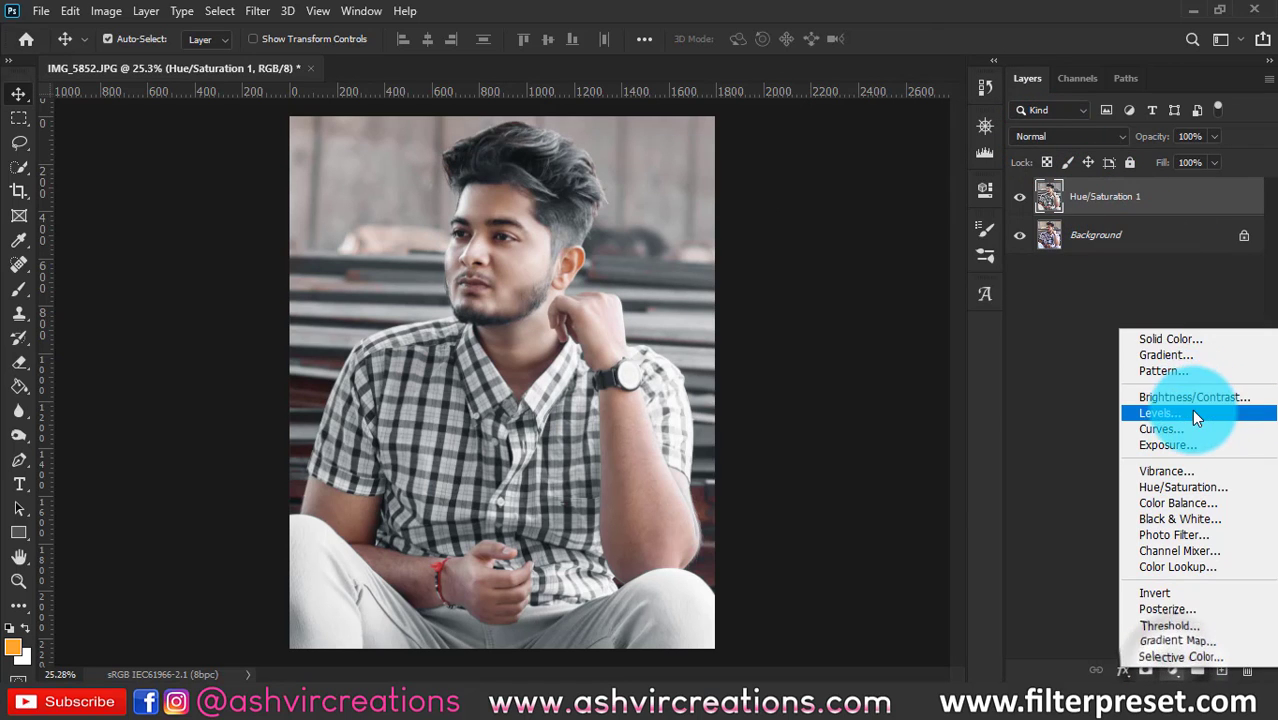
left_click(1190, 410)
left_click_drag(742, 379, 747, 377)
left_click(843, 383)
mouse_move(843, 383)
left_mouse_down()
mouse_move(880, 378)
mouse_move(826, 380)
mouse_move(844, 377)
left_mouse_up()
left_click(936, 185)
- Compare the portrait with and without the Levels adjustment
left_click(1019, 194)
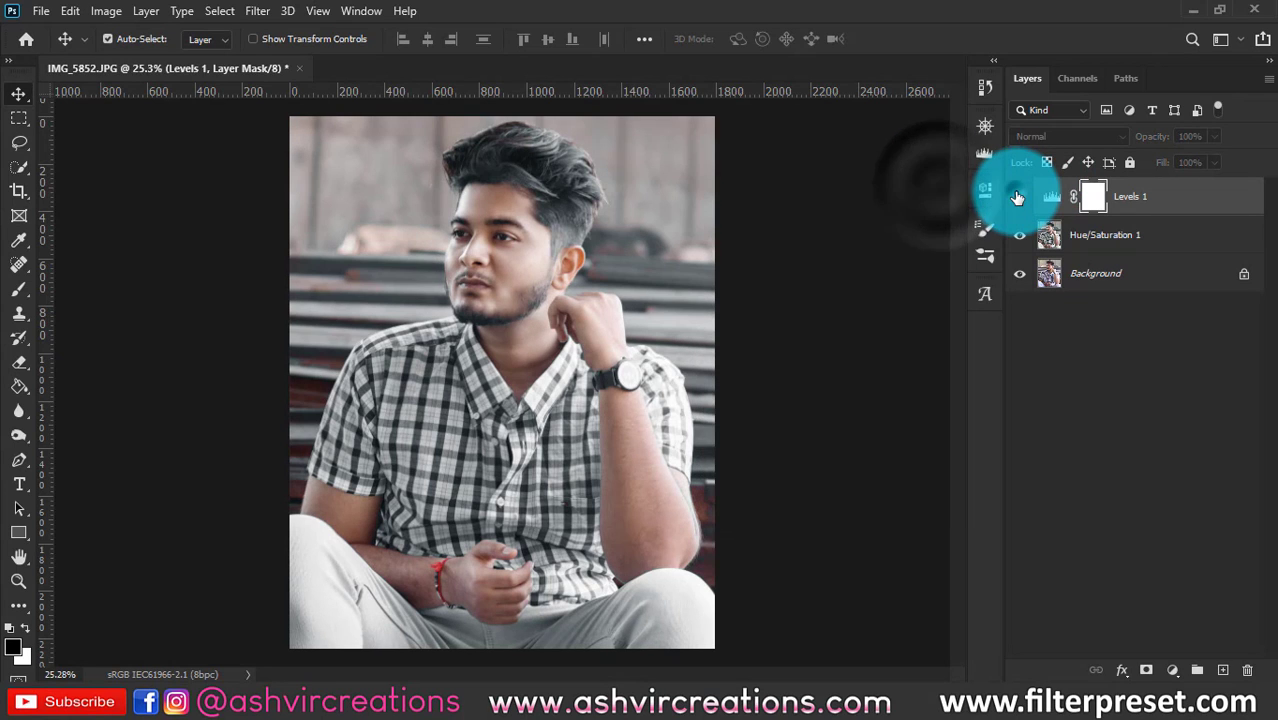
left_click(1019, 194)
left_click(1019, 194)
left_click(1020, 196)
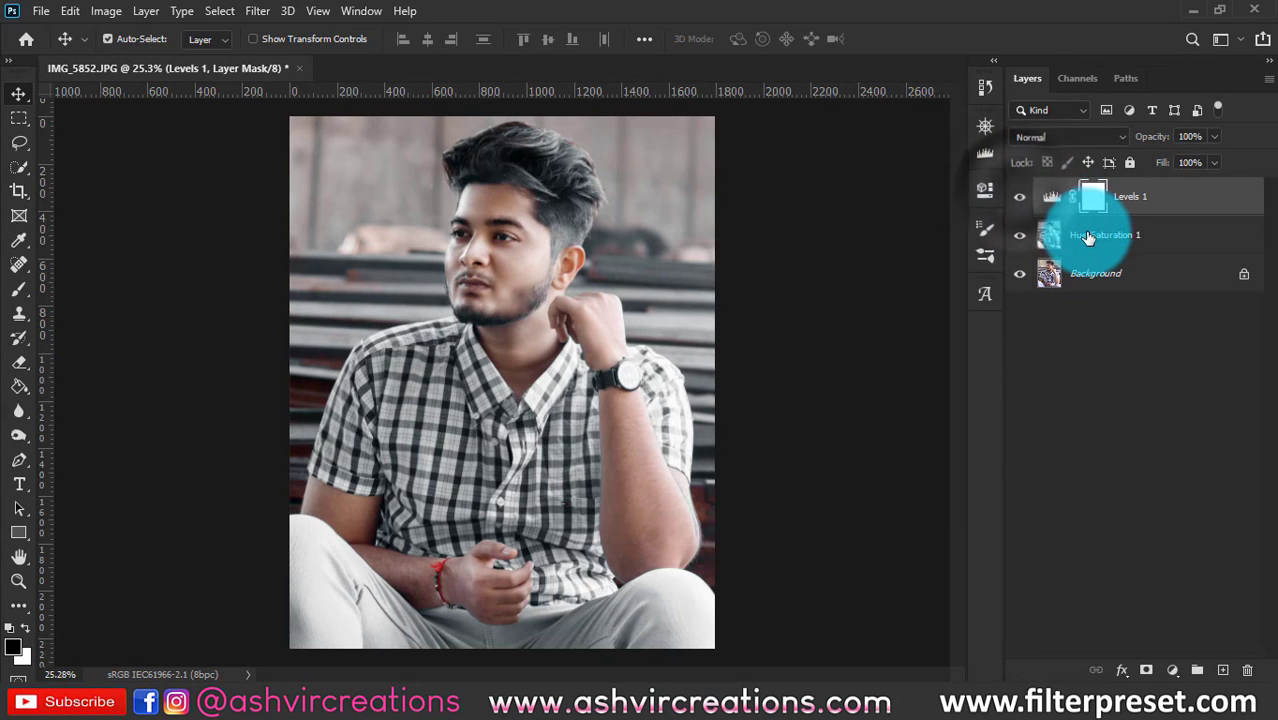
- Merge the Levels 1 adjustment layer with the Hue/Saturation 1 layer
left_click(1090, 234, "shift")
right_click(1093, 234)
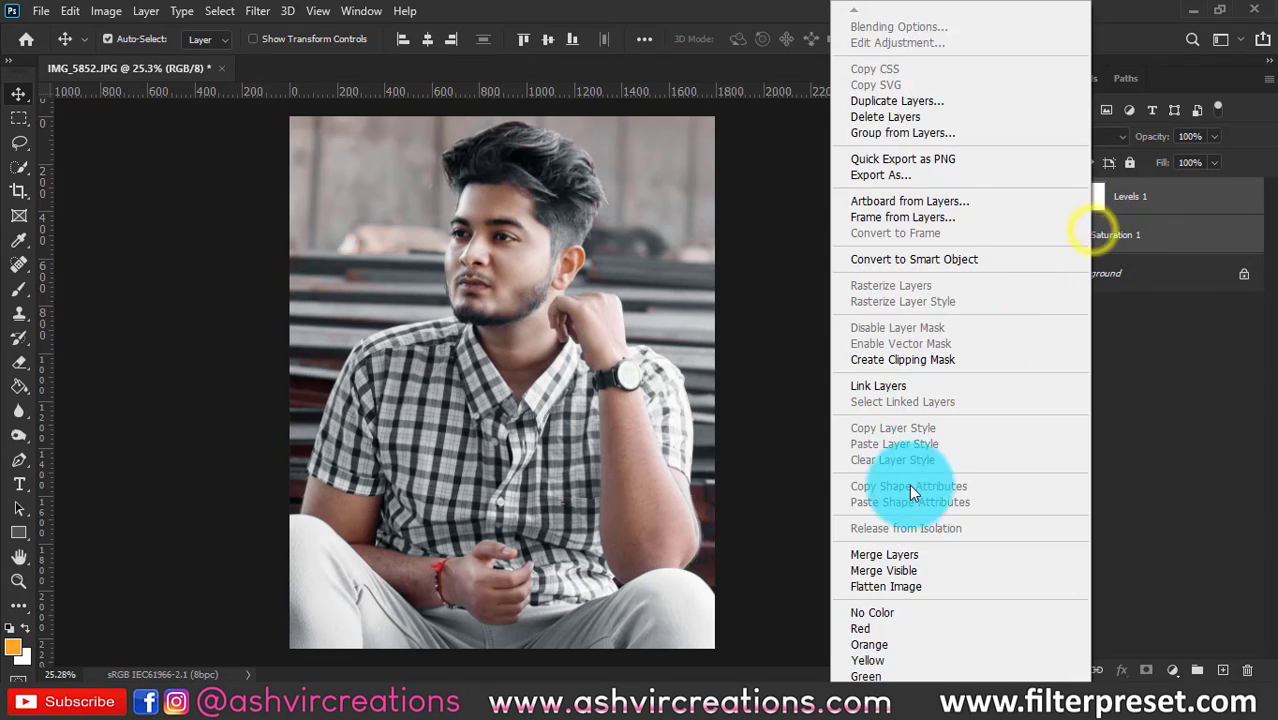
left_click(887, 552)
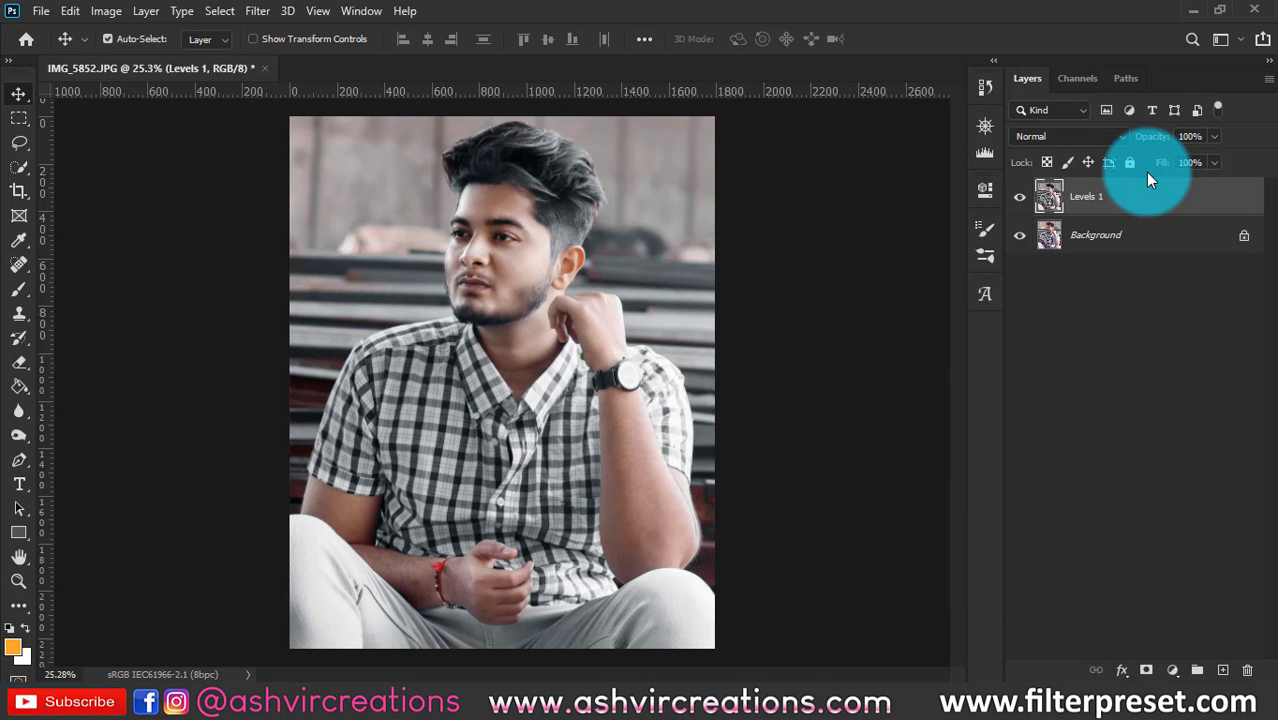
- Duplicate the merged Levels 1 layer, rename the copy DODGE and set its blend mode to Screen
right_click(1150, 180)
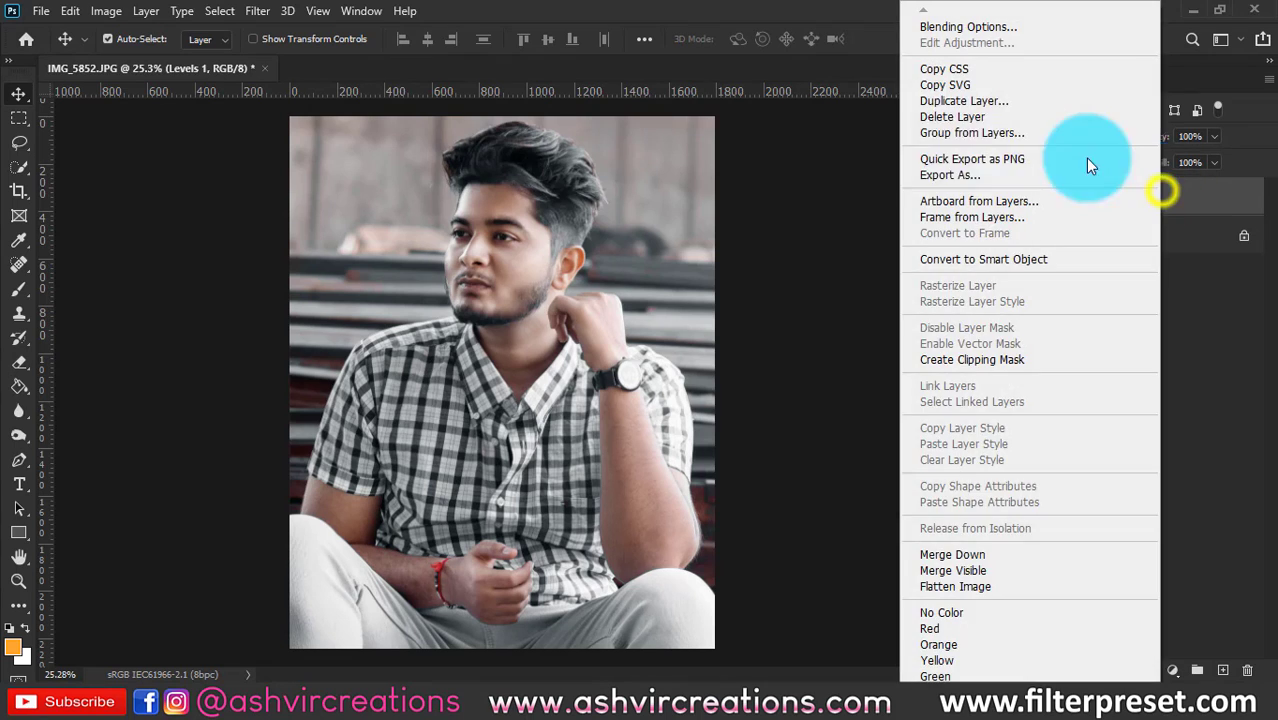
left_click(1010, 104)
left_click(794, 179)
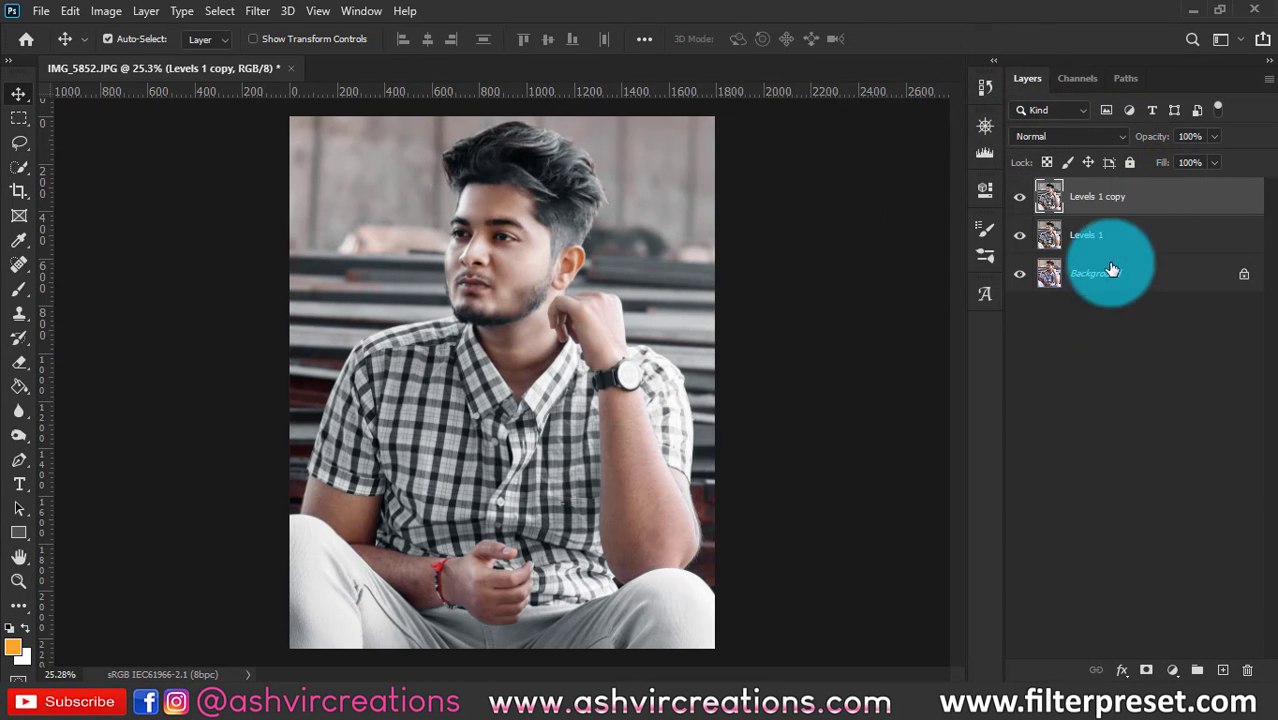
double_click(1100, 197)
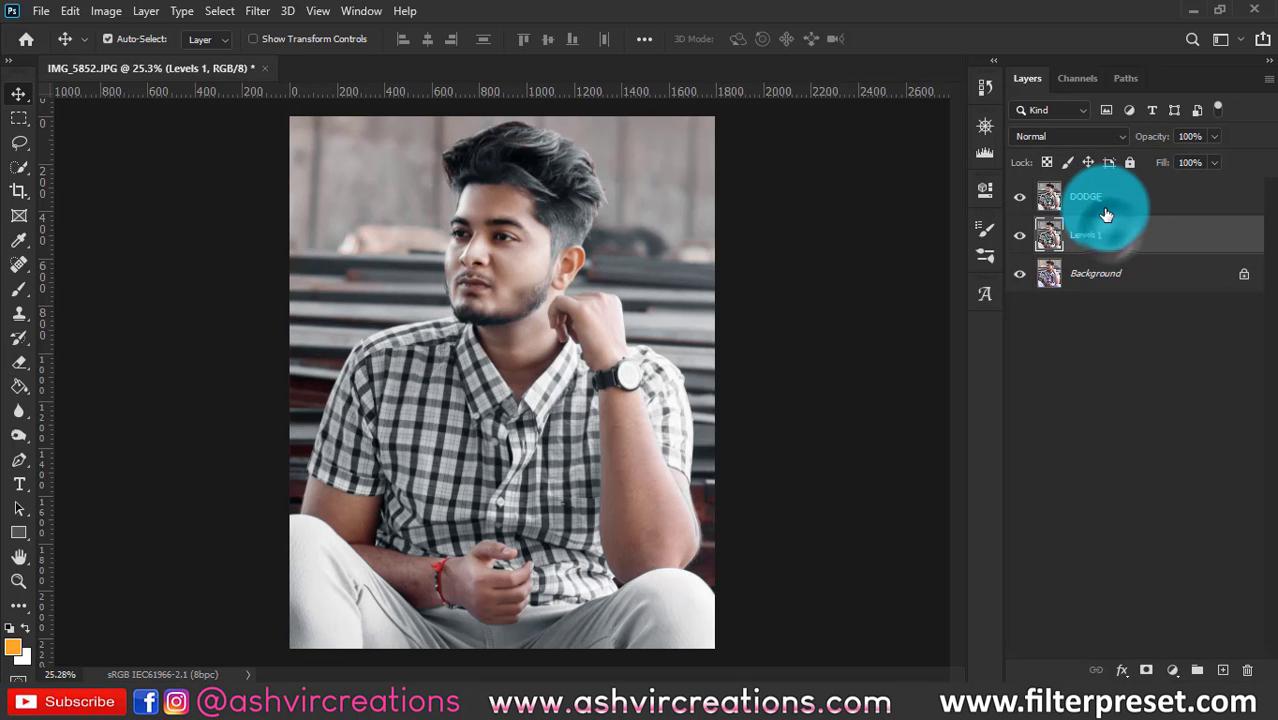
left_click(1076, 135)
left_click(1047, 290)
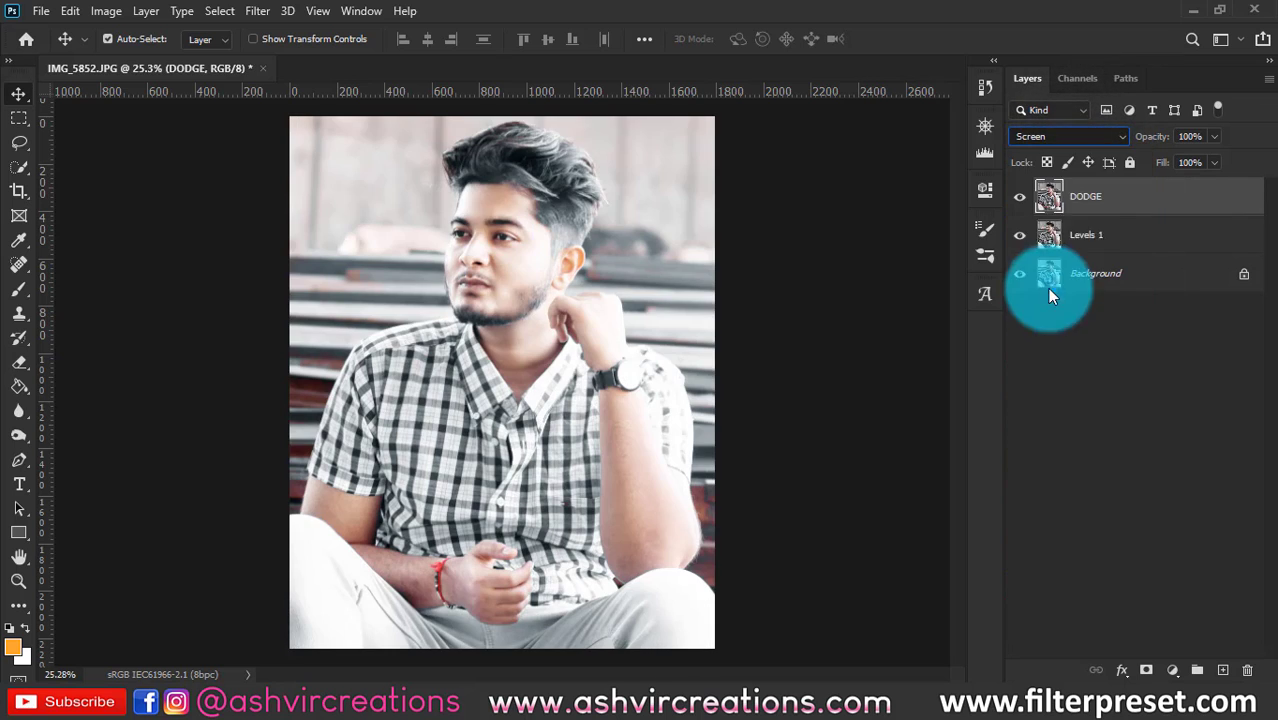
- In the DODGE layer's Blending Options, split the Underlying Layer's black Blend If slider to 0 / 222
right_click(1150, 202)
left_click(960, 26)
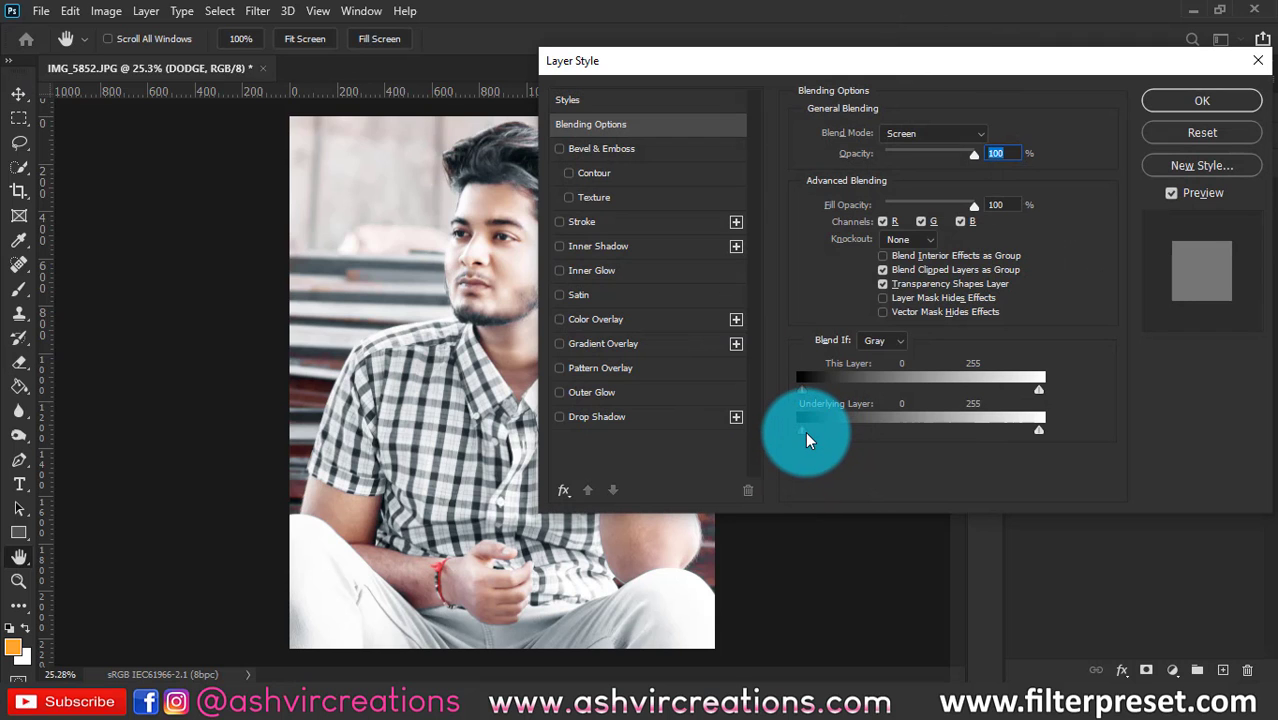
left_click_drag(803, 431, 996, 427)
mouse_move(790, 431)
left_mouse_down()
mouse_move(866, 438)
mouse_move(795, 428)
left_mouse_up()
left_click_drag(1039, 430, 1010, 436)
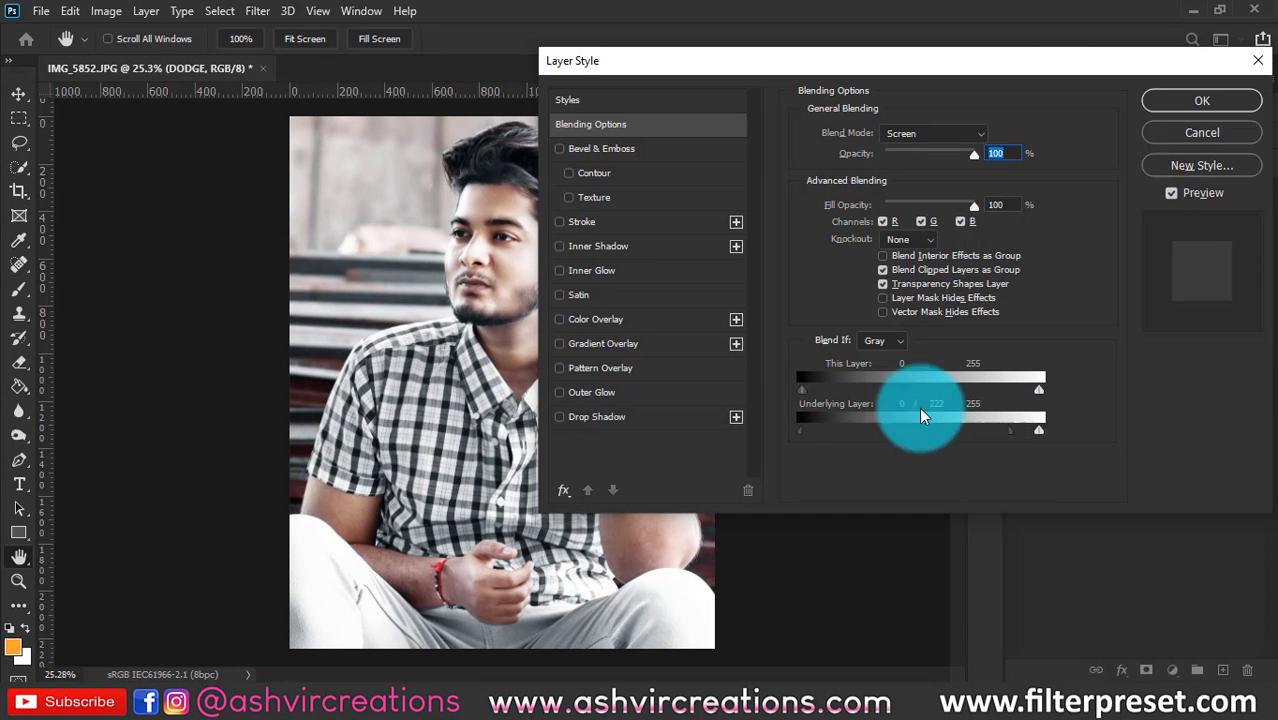
left_click(1187, 103)
- Duplicate the Levels 1 layer as BURN and place the copy above the DODGE layer
left_click(1133, 228)
right_click(1128, 228)
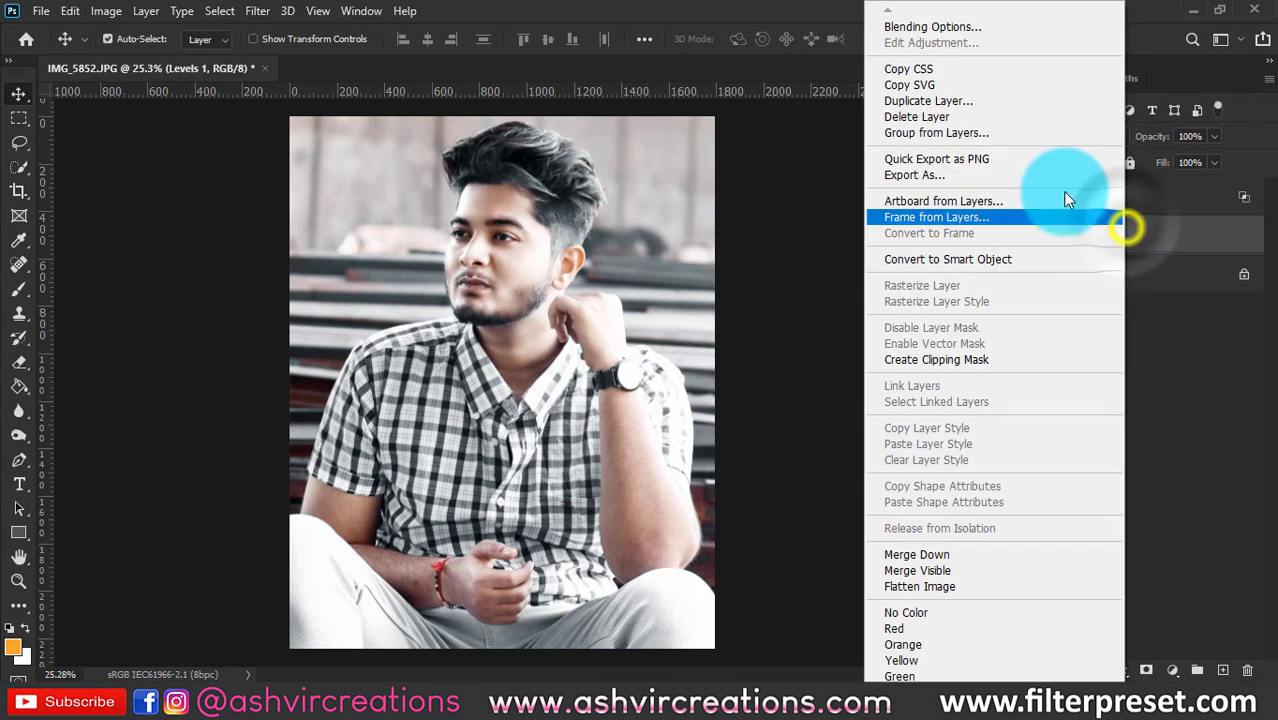
left_click(969, 101)
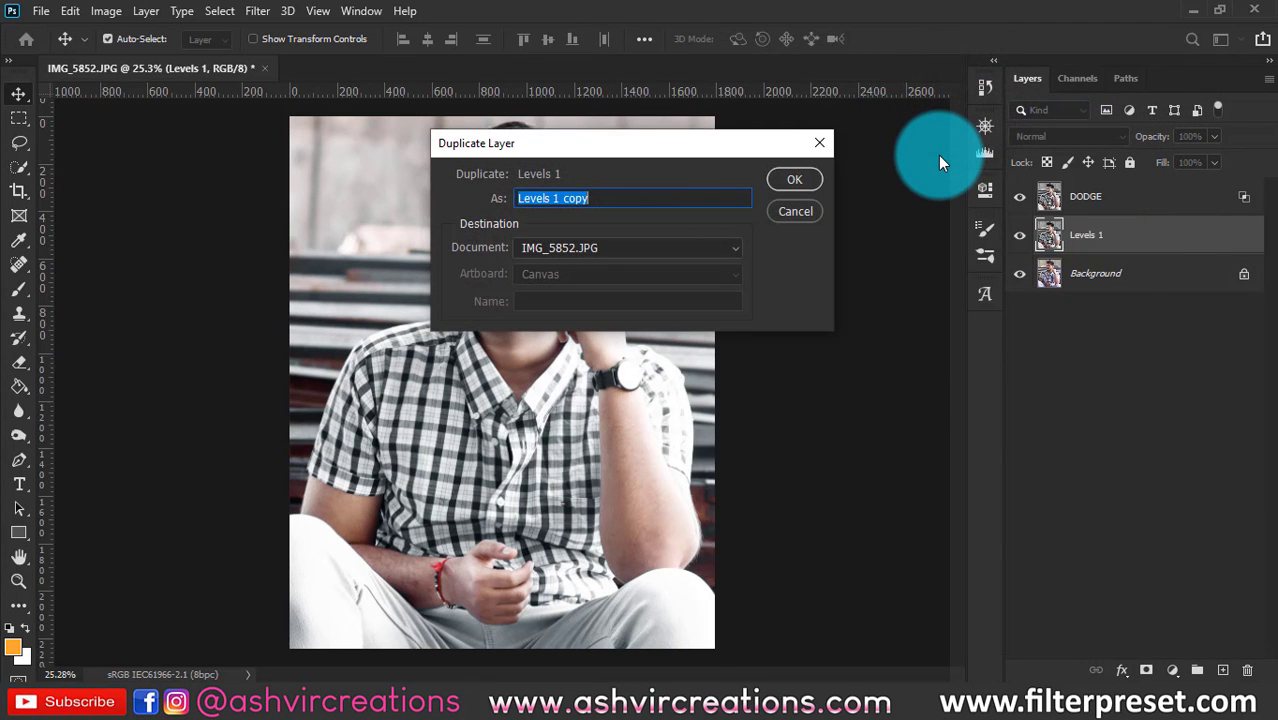
type("BURN")
key("Return")
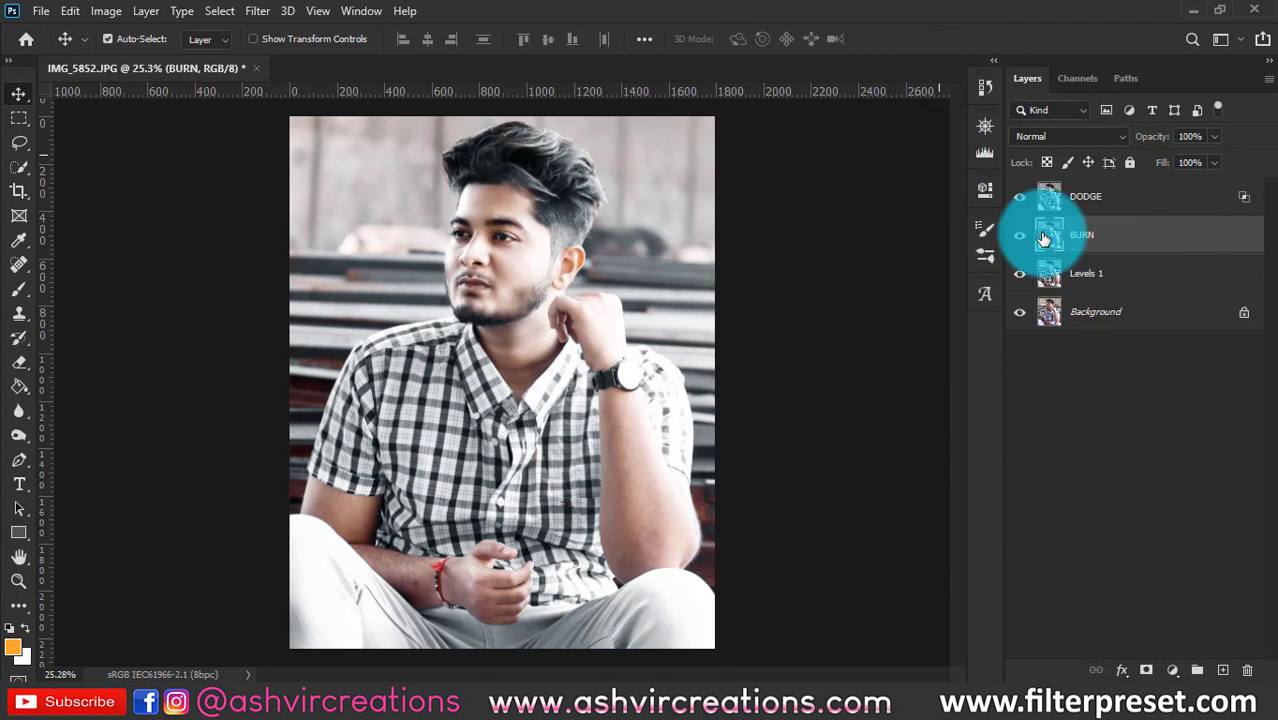
left_click_drag(1080, 230, 1099, 192)
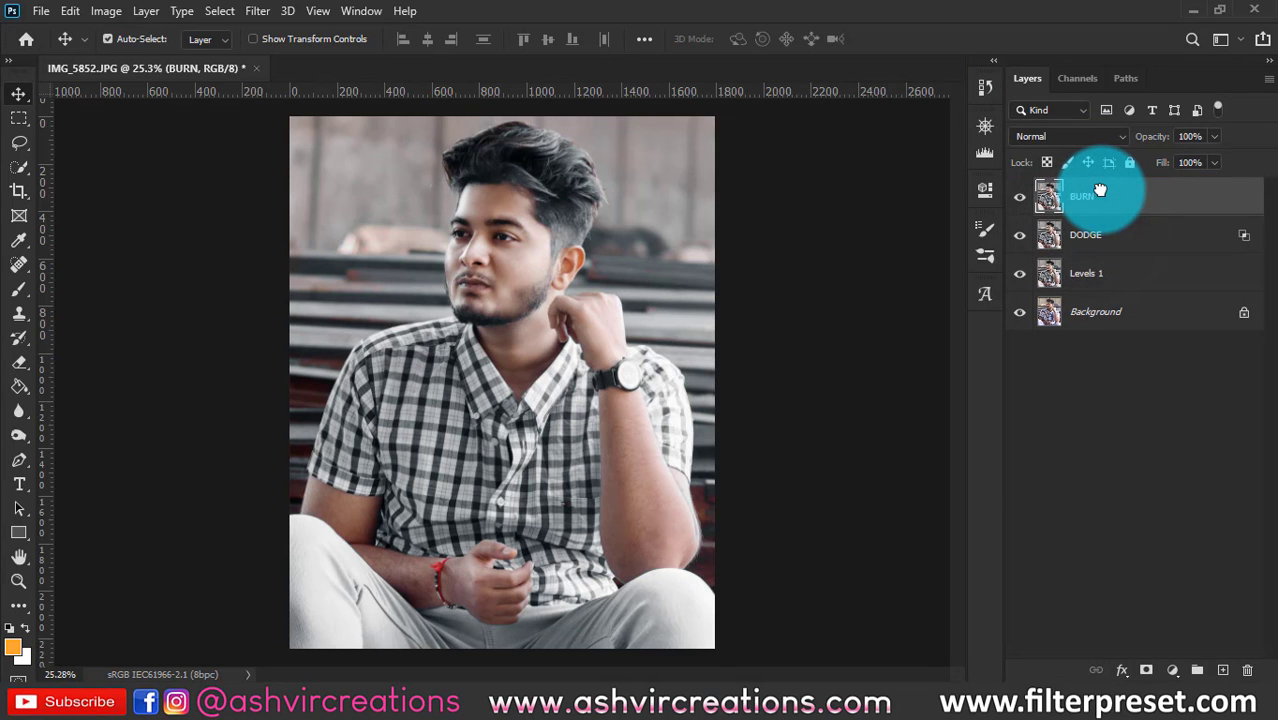
- Set the BURN layer to Multiply and split its Underlying Layer white Blend If slider to 24 / 255
left_click(1058, 133)
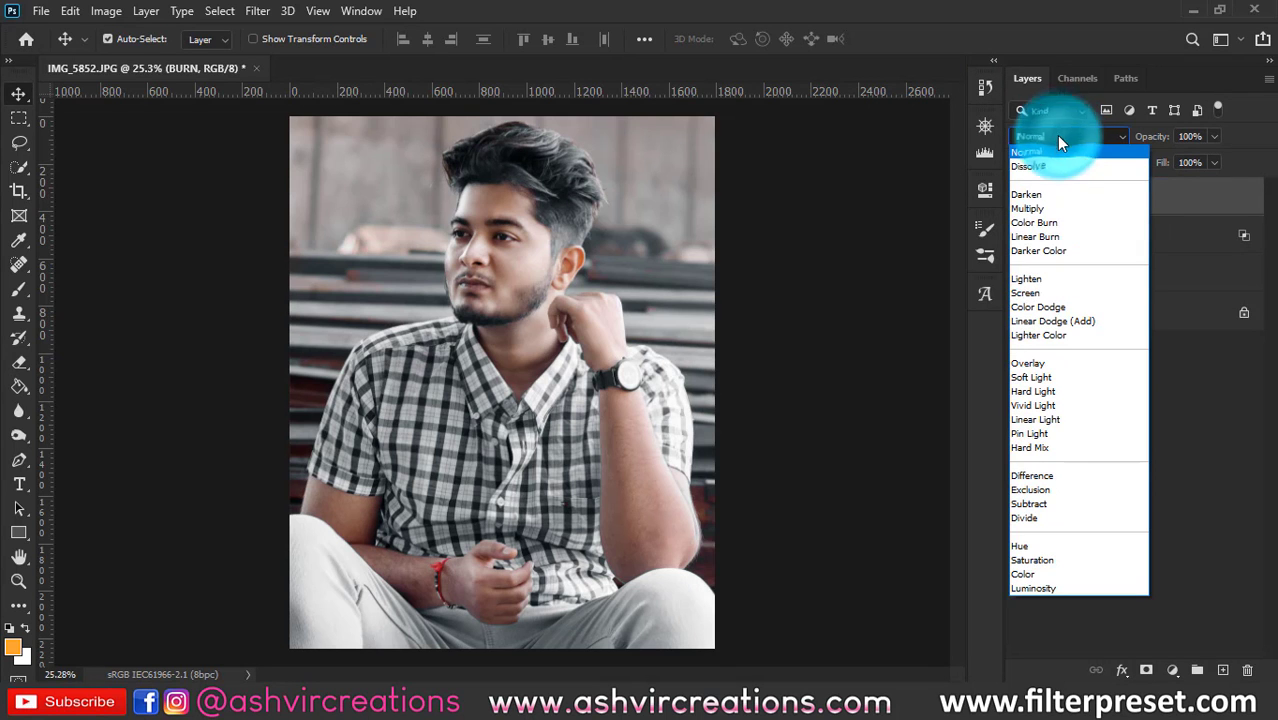
left_click(1060, 206)
right_click(1141, 196)
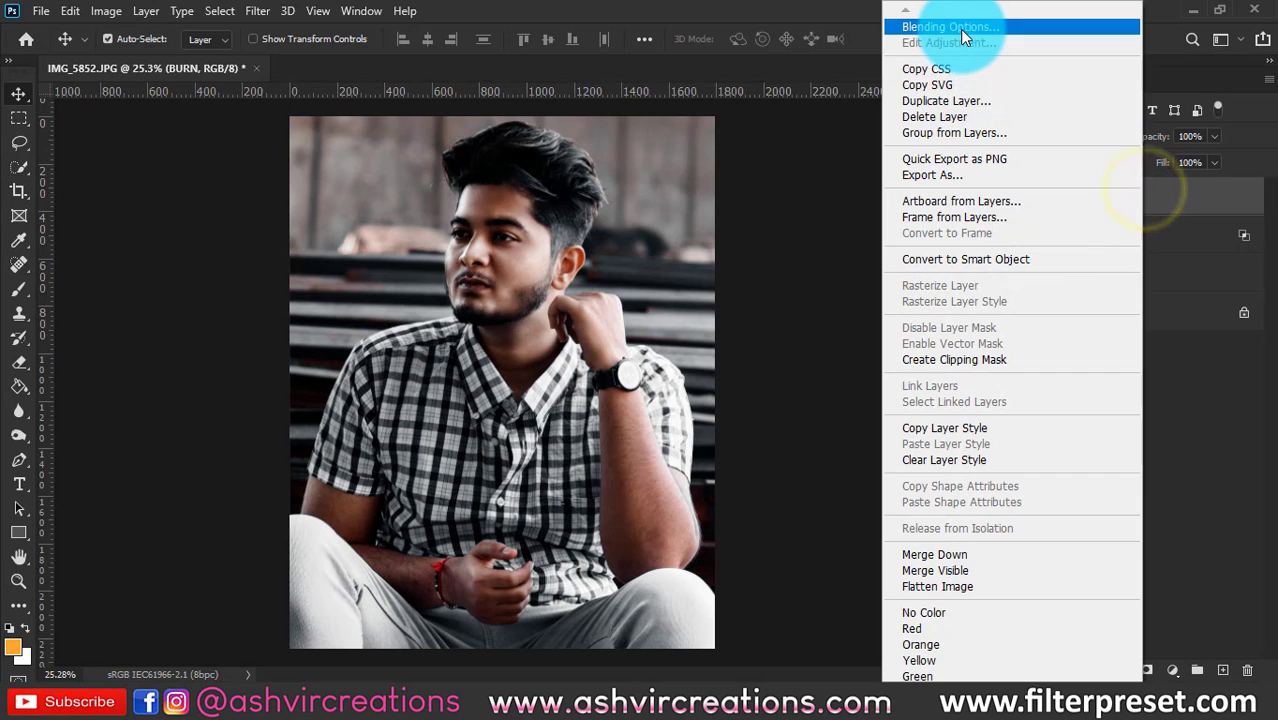
left_click(960, 30)
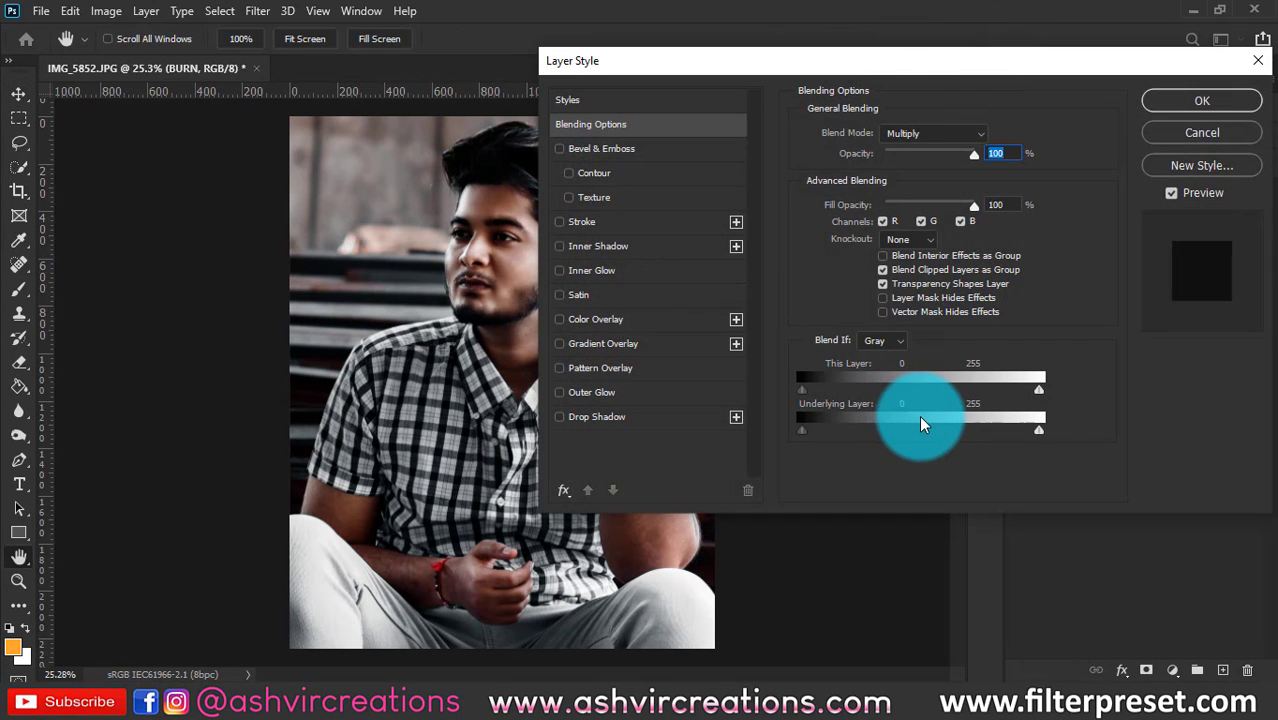
key("alt")
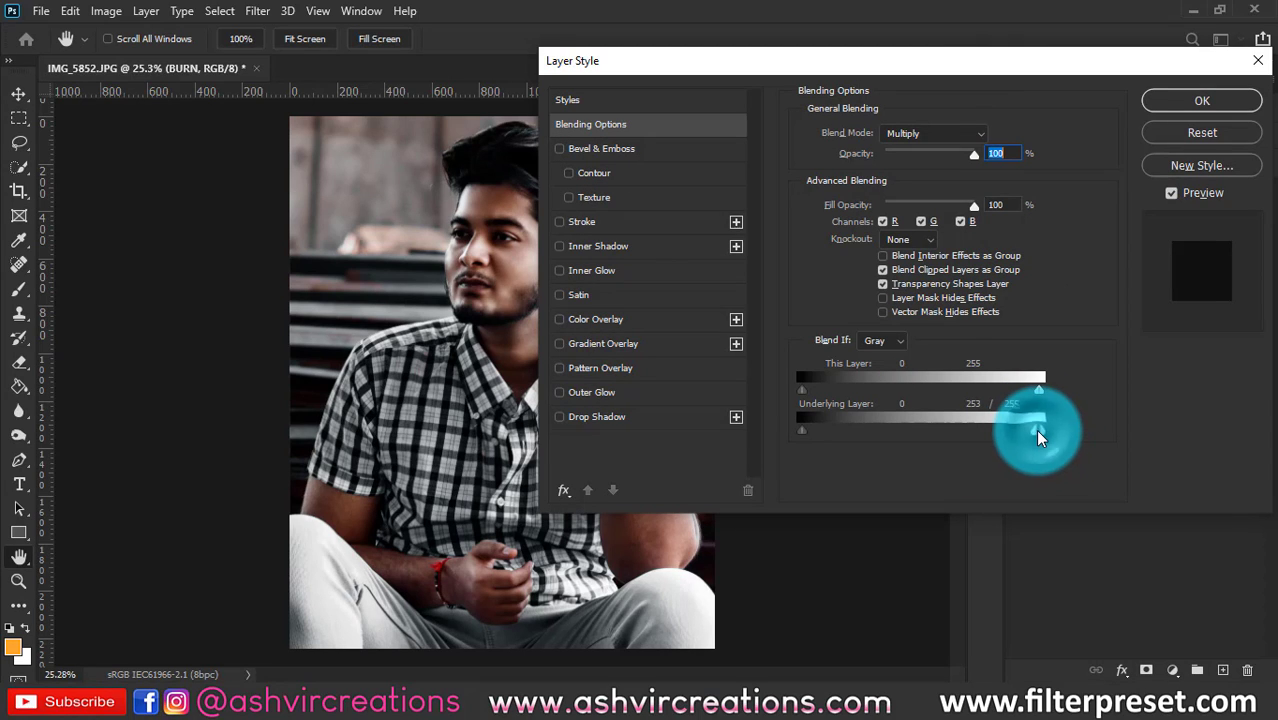
left_click_drag(1040, 435, 1004, 443)
mouse_move(808, 429)
left_mouse_down()
mouse_move(999, 434)
mouse_move(810, 428)
mouse_move(913, 430)
mouse_move(826, 433)
left_mouse_up()
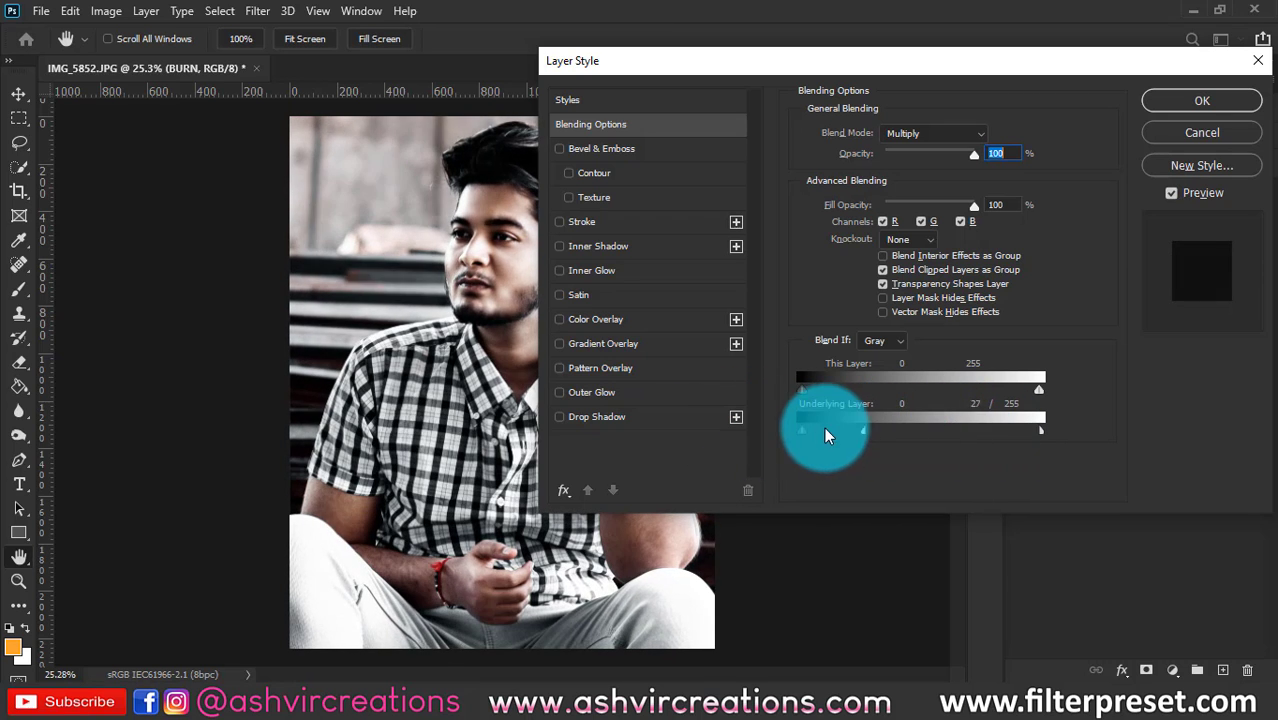
left_click_drag(975, 440, 822, 430)
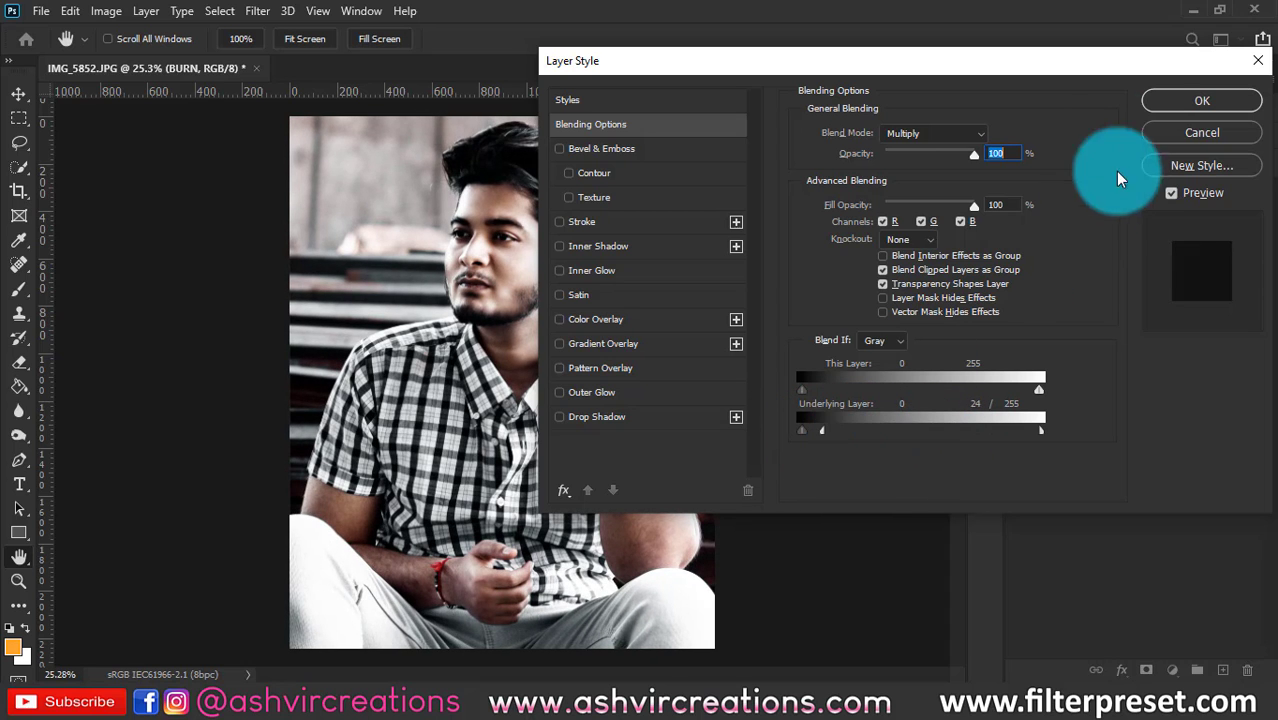
left_click(1150, 101)
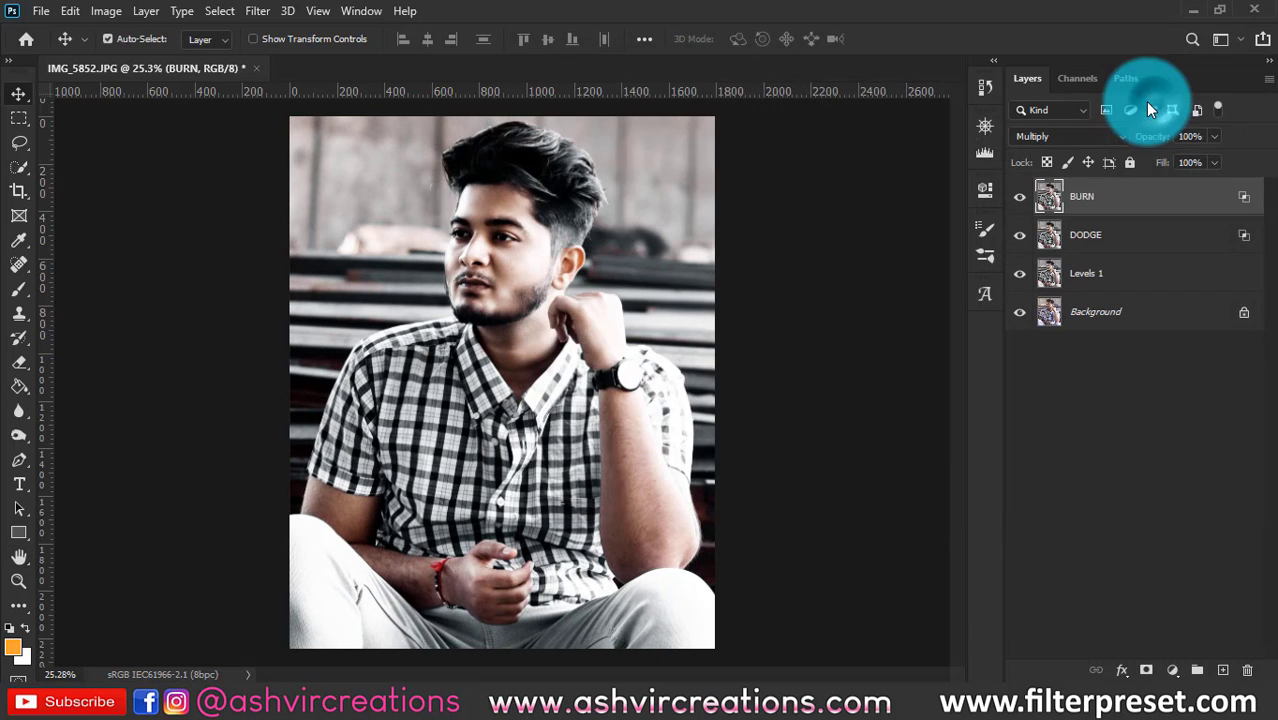
- Compare the portrait with and without the BURN layer
left_click(1021, 197)
left_click(1021, 197)
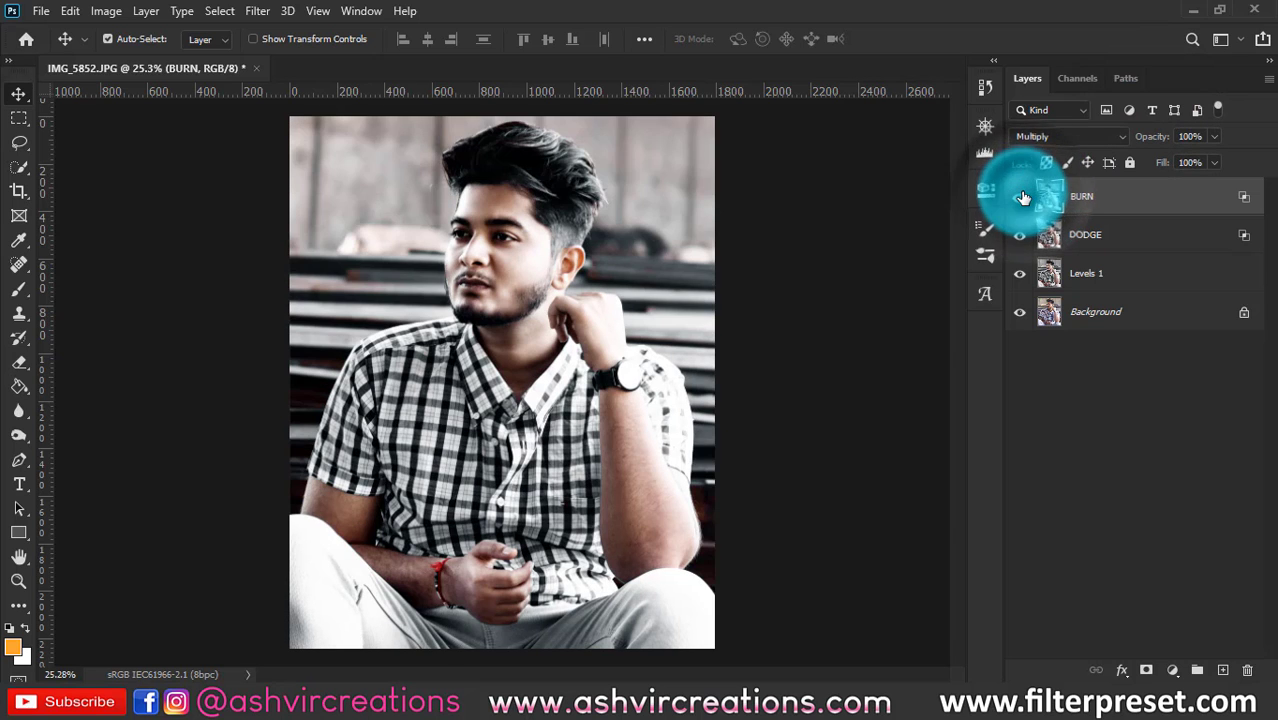
left_click(1021, 197)
left_click(1021, 197)
left_click(1021, 198)
left_click(1021, 199)
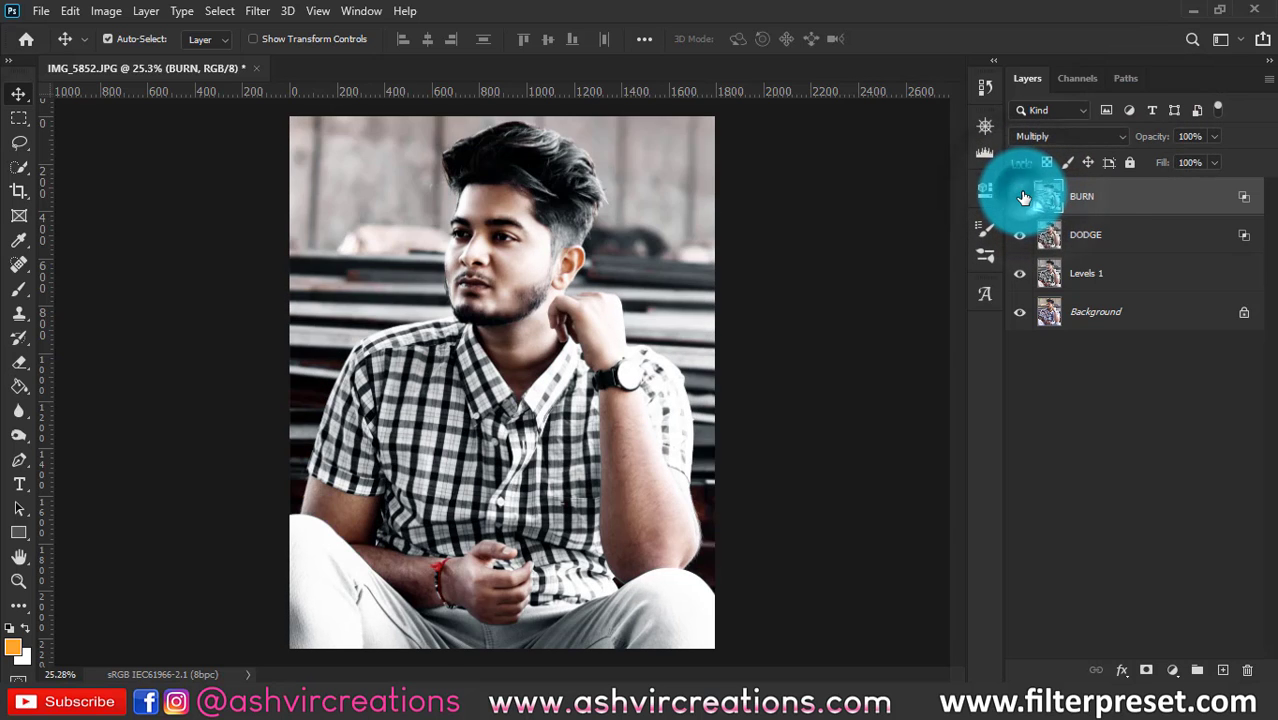
left_click(1022, 201)
left_click(1021, 199)
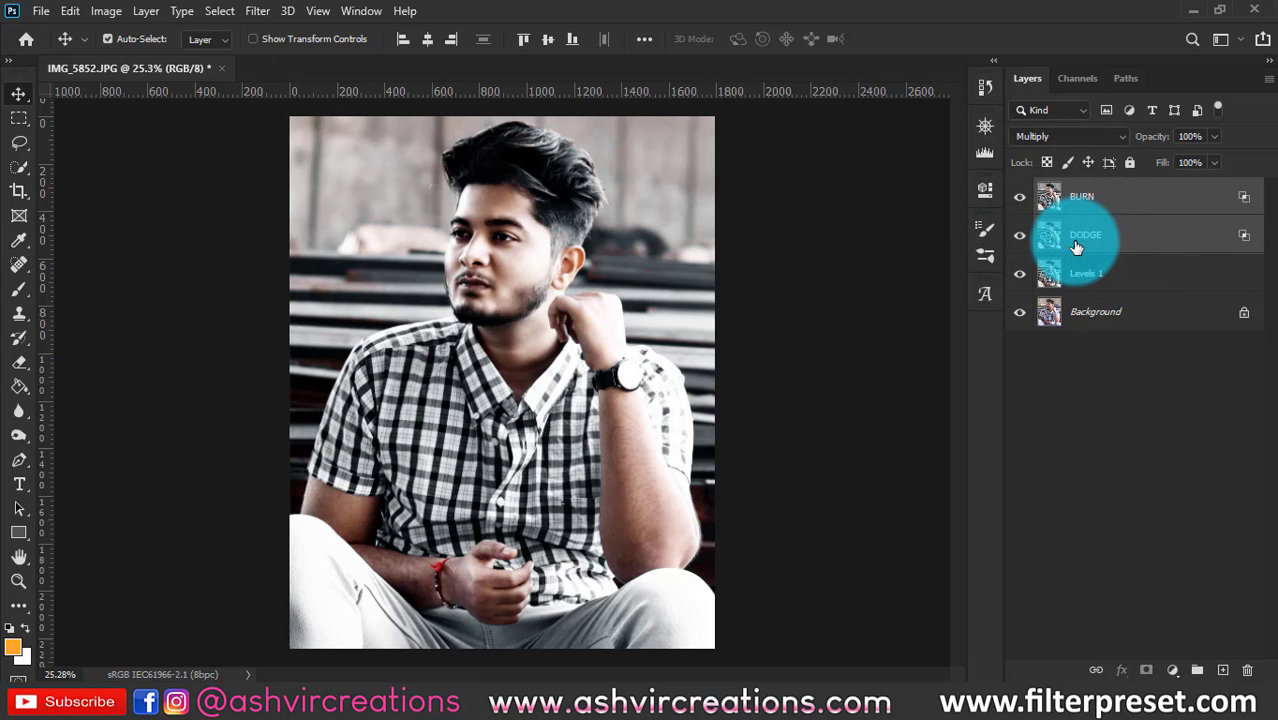
- Group the BURN and DODGE layers and compare the portrait with and without the group
key("ctrl+g")
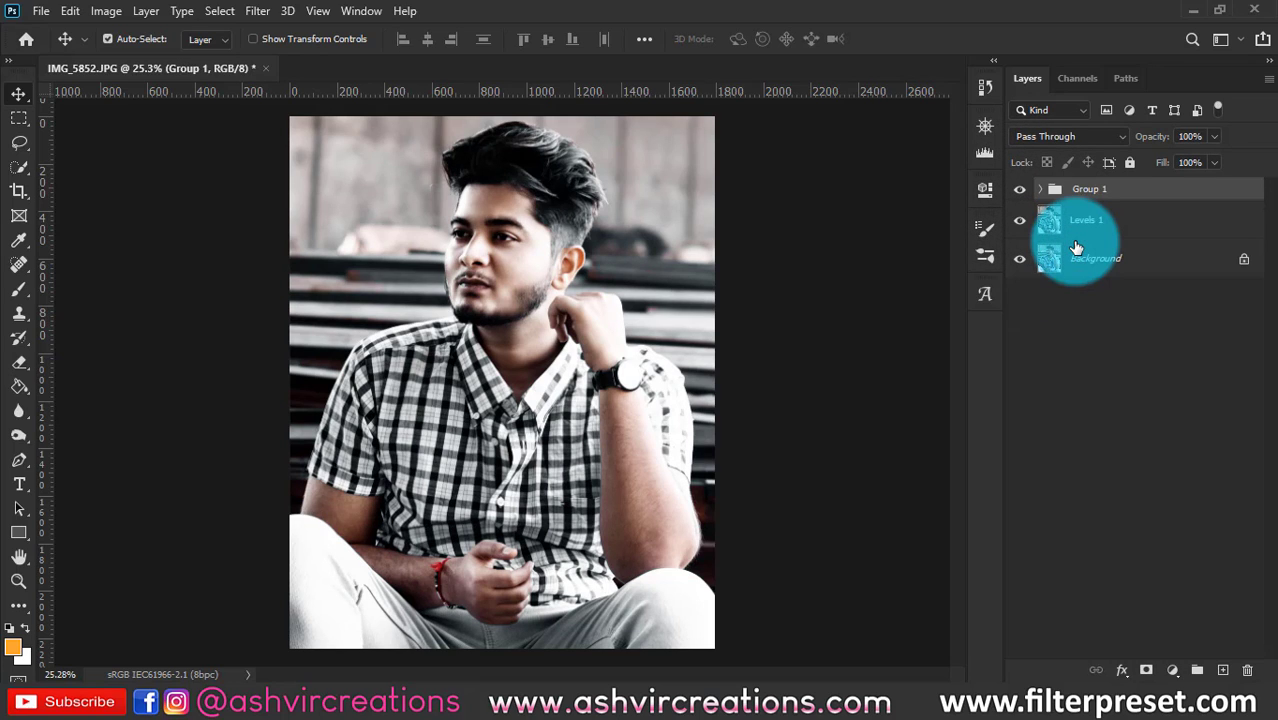
left_click(1016, 188)
left_click(1015, 190)
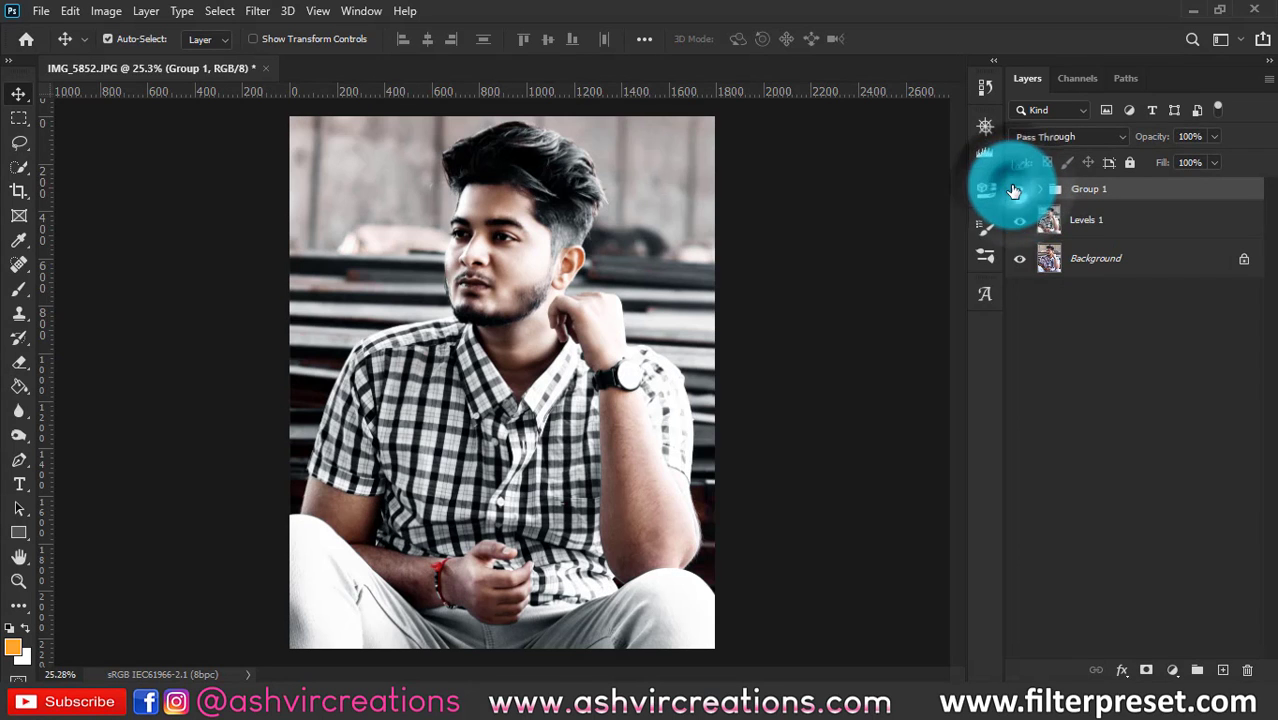
- Add a layer mask to the group and use Apply Image on it with layer Levels 1, channel RGB and Multiply blending
left_click(1146, 670)
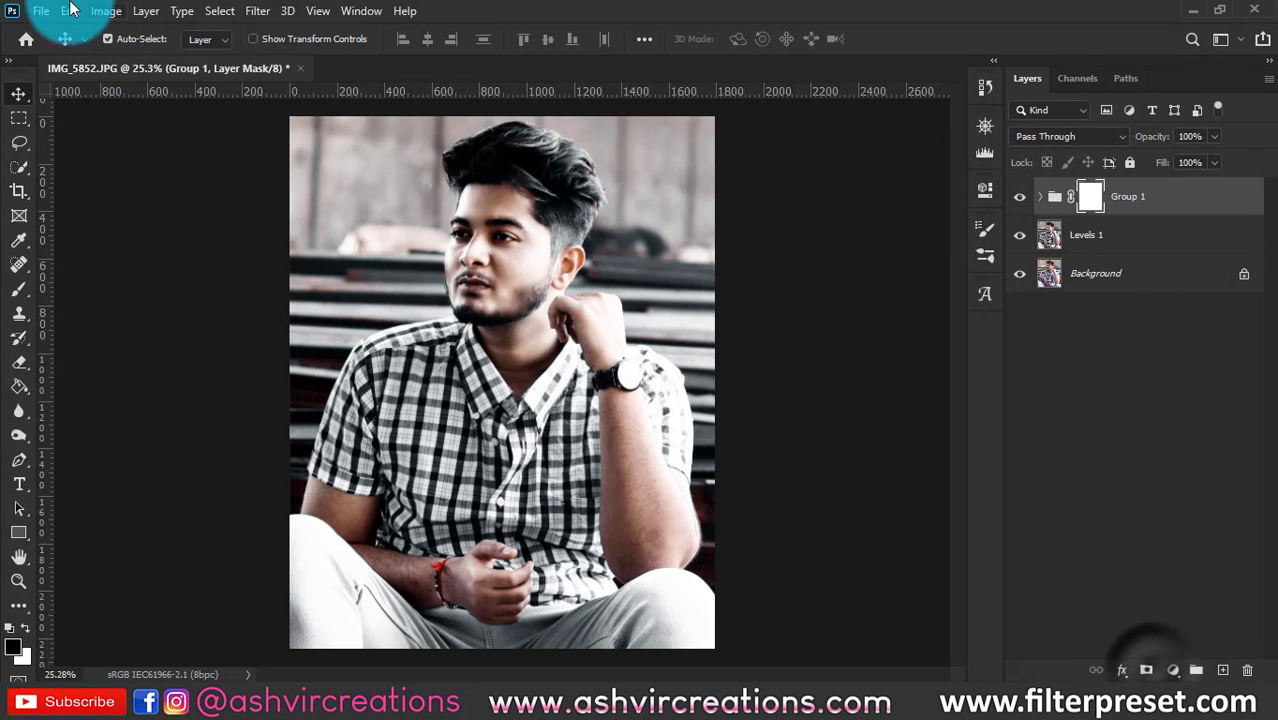
left_click(104, 11)
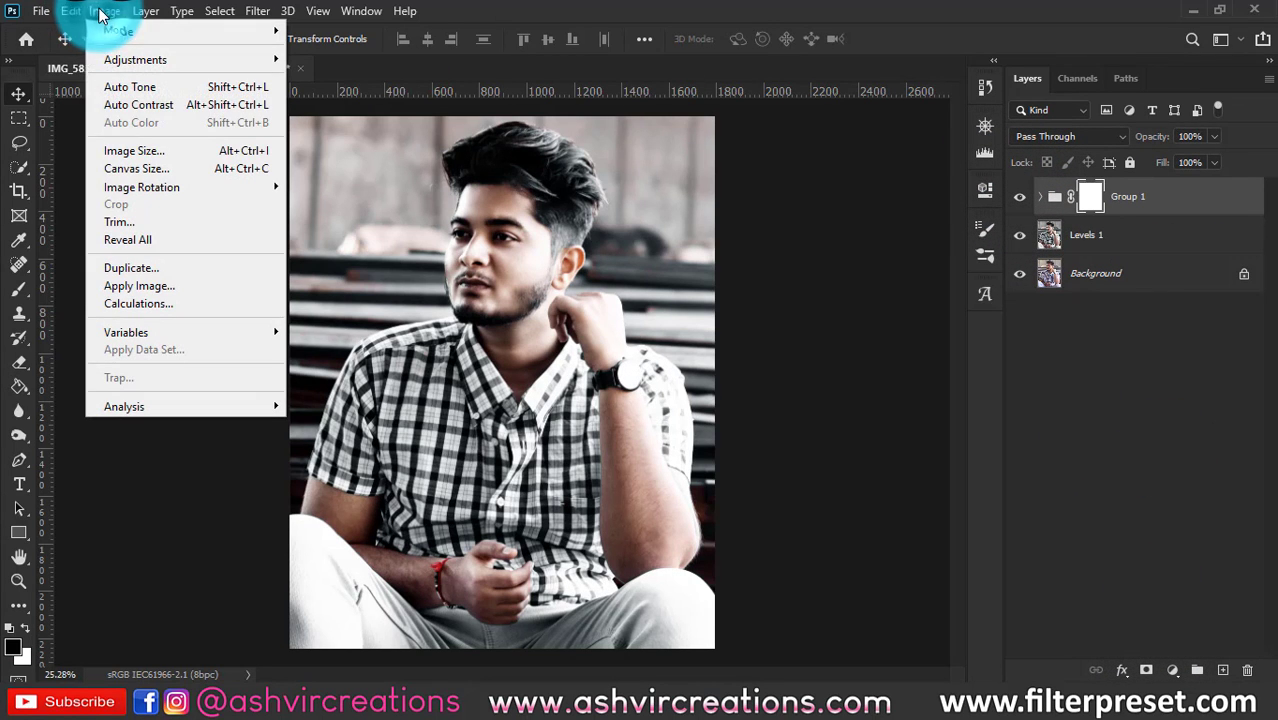
left_click(160, 284)
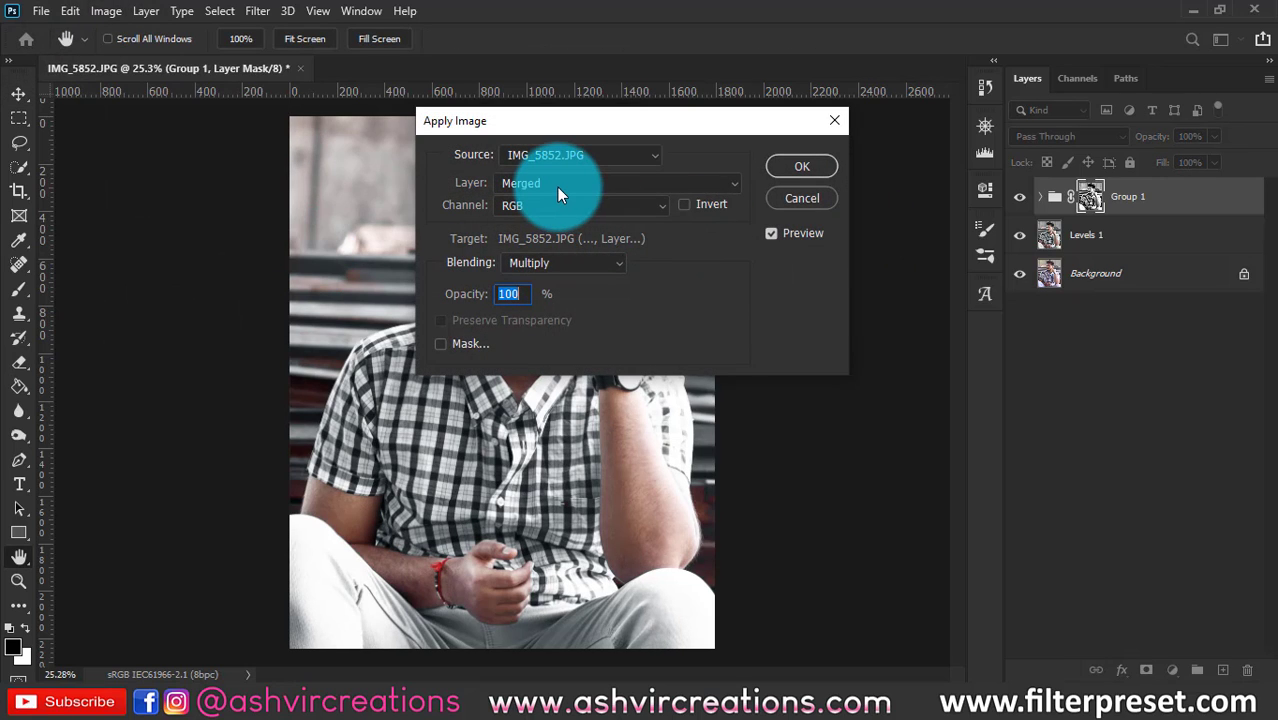
left_click(557, 187)
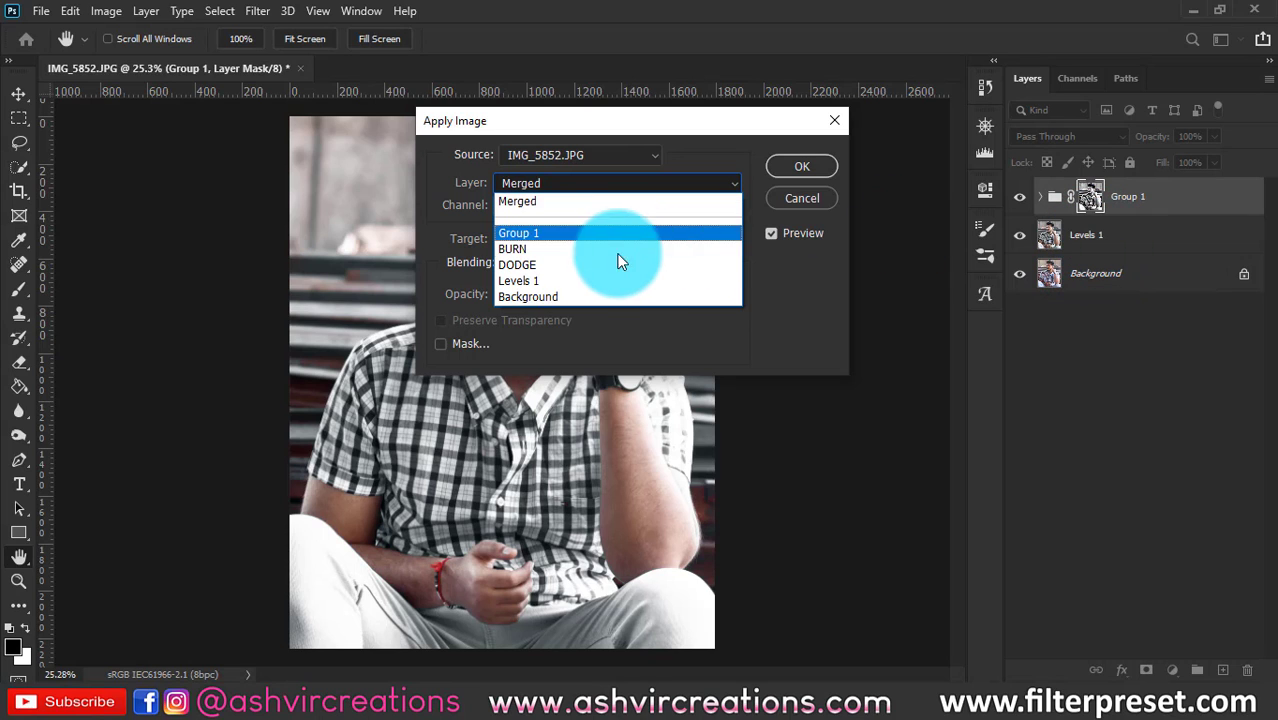
left_click(584, 276)
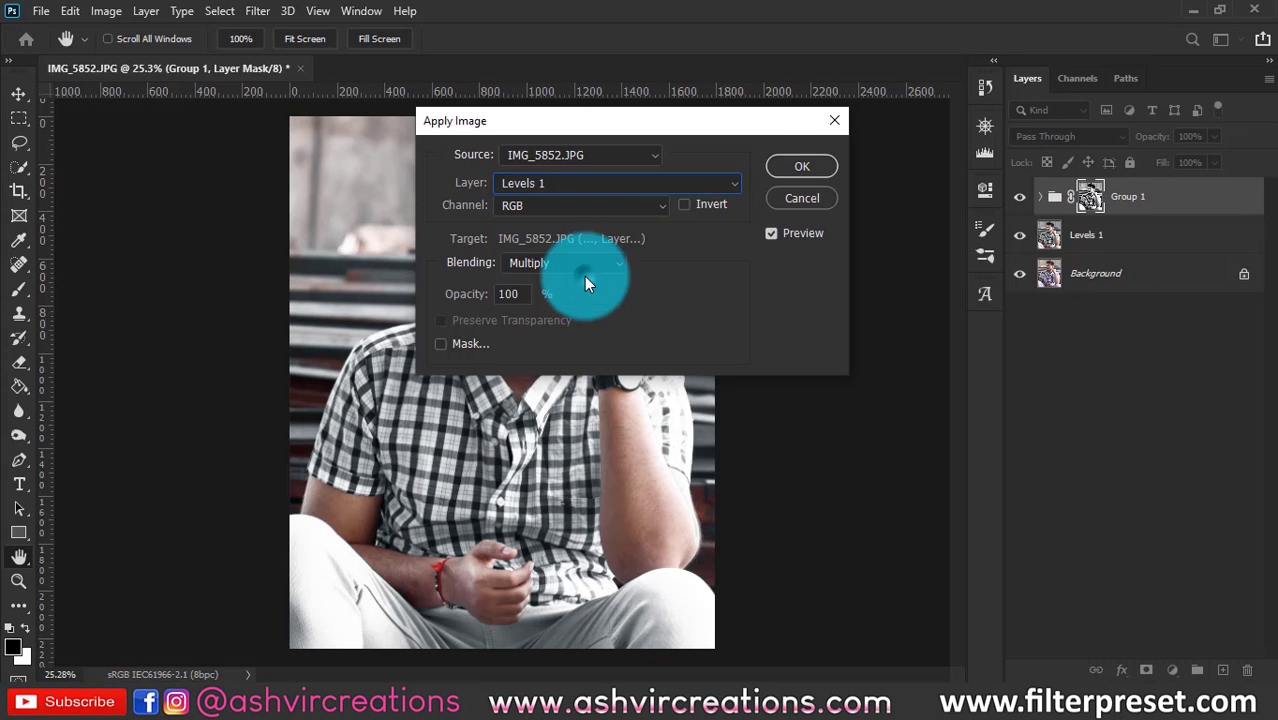
left_click(787, 165)
- Examine the man's face up close with and without the masked dodge and burn group
scroll(480, 175, "up", 5)
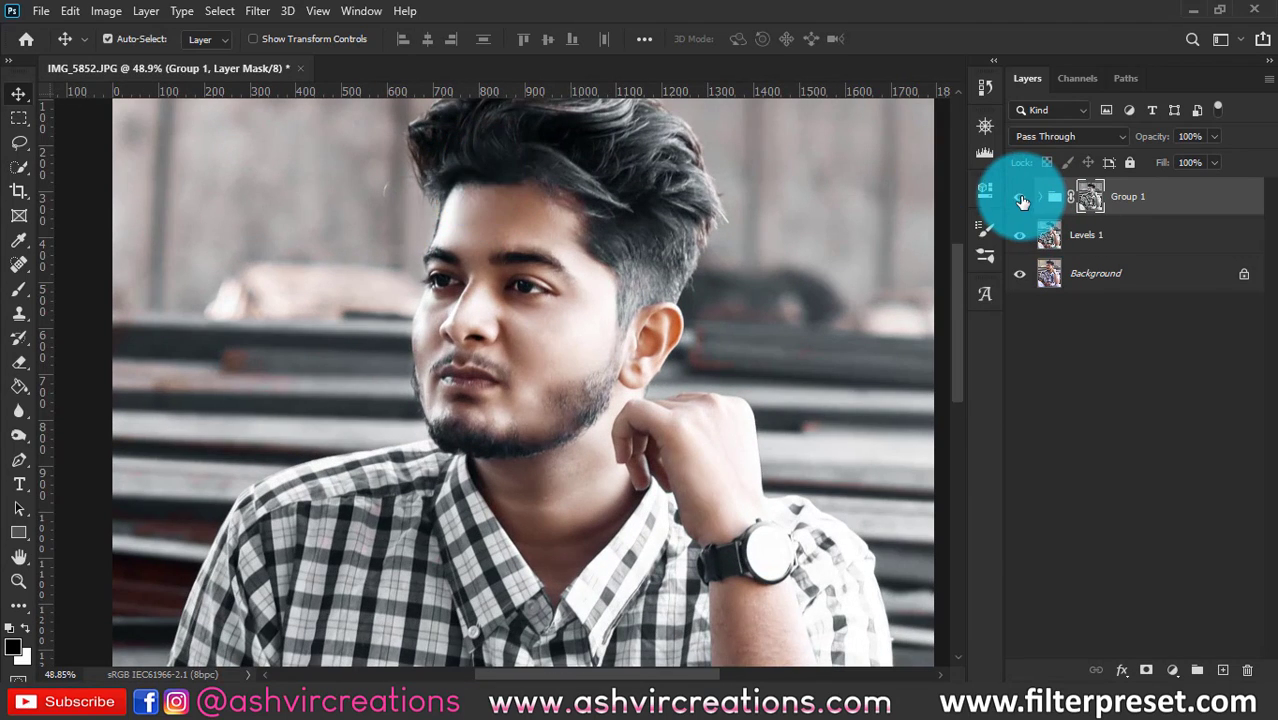
left_click(1019, 196)
scroll(640, 243, "up", 2)
left_click(1019, 196)
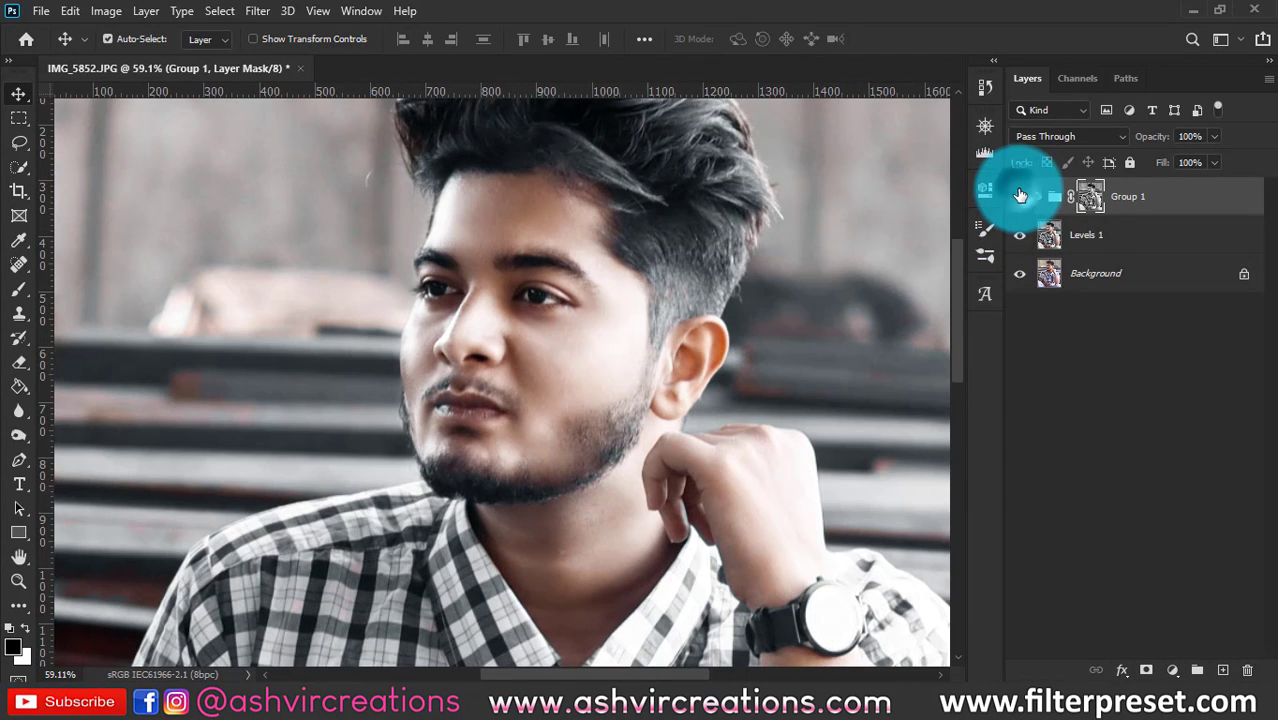
left_click(1019, 196)
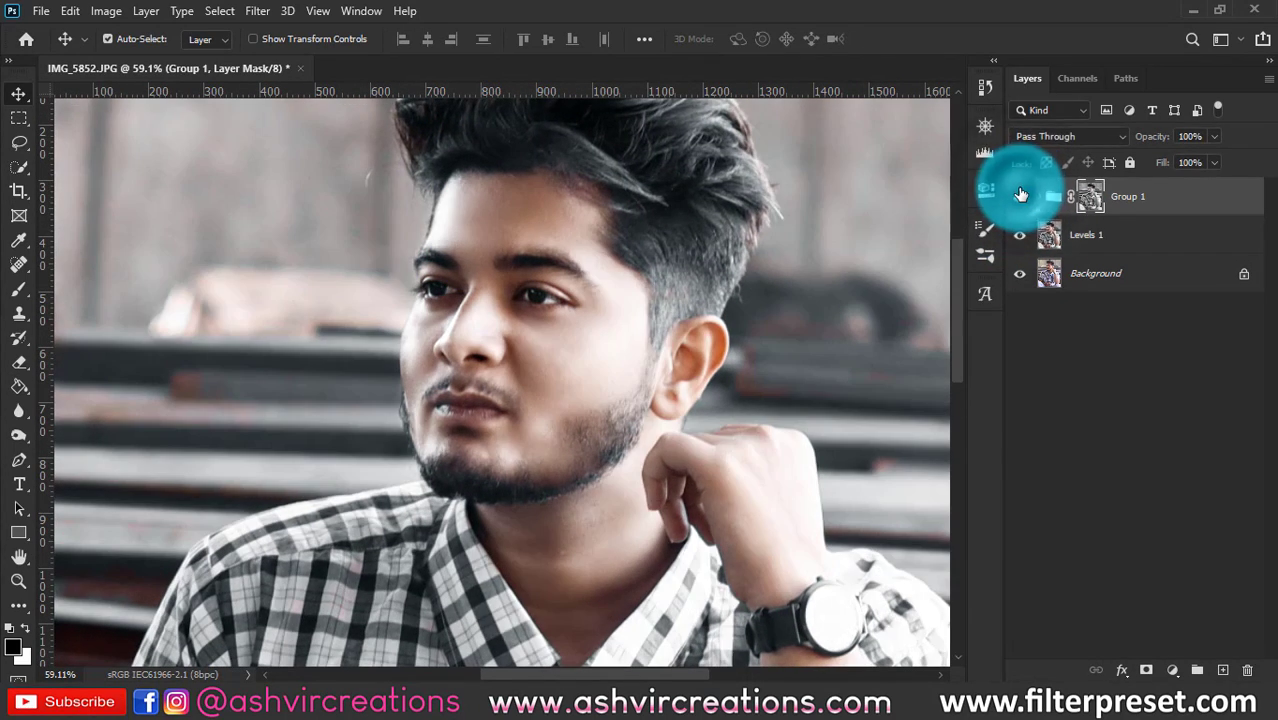
left_click(1019, 196)
left_click(1019, 196)
left_click(1019, 196)
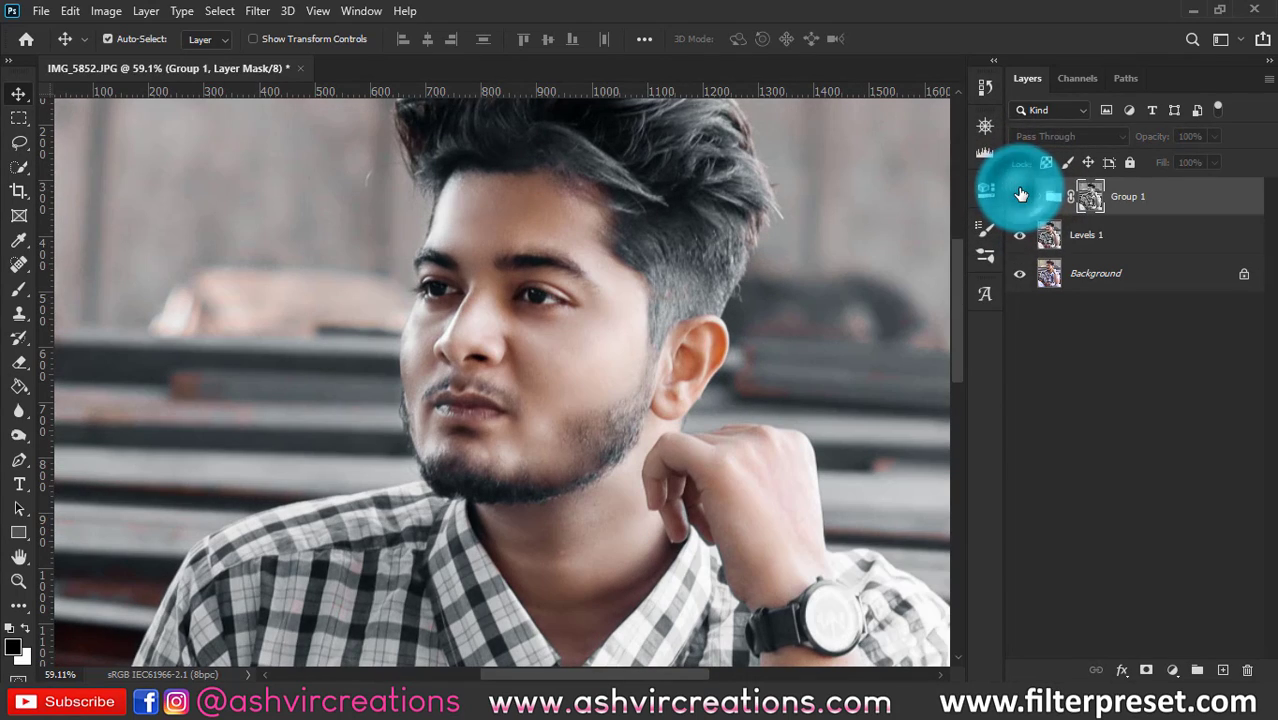
left_click(1019, 196)
left_click(1019, 196)
left_click(1019, 196)
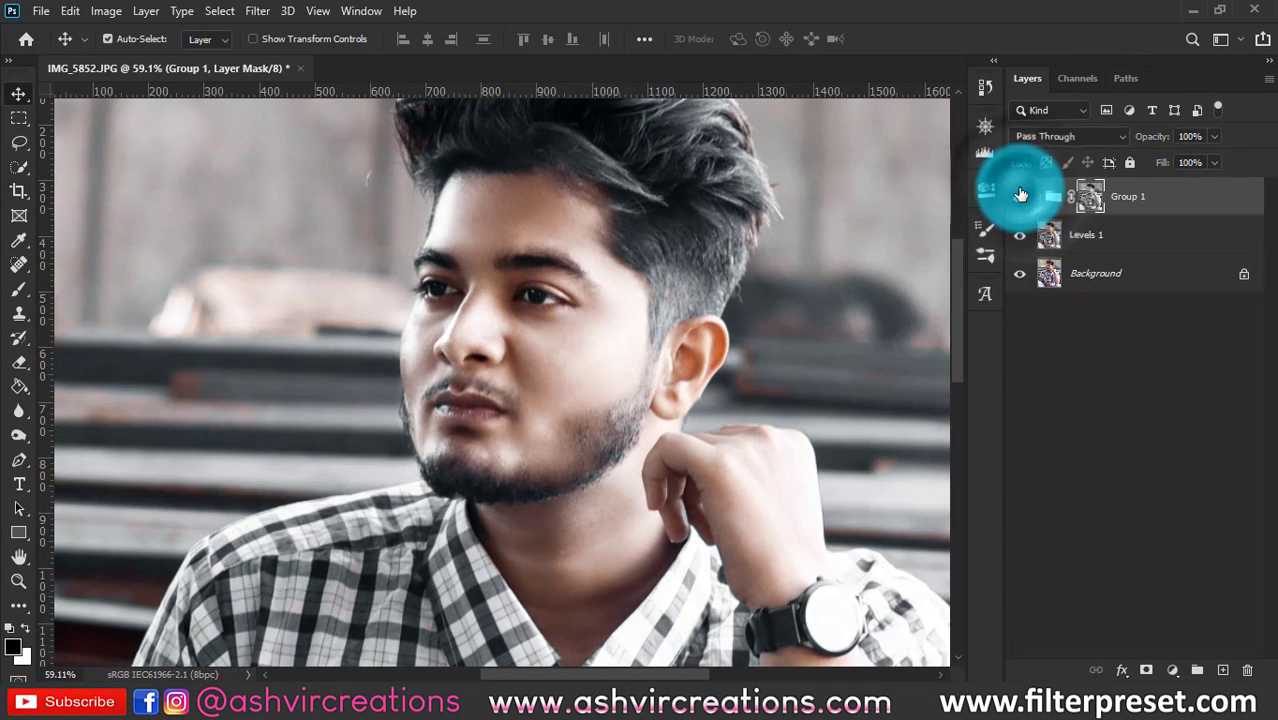
left_click(1019, 196)
left_click(1019, 196)
scroll(548, 400, "up", 3)
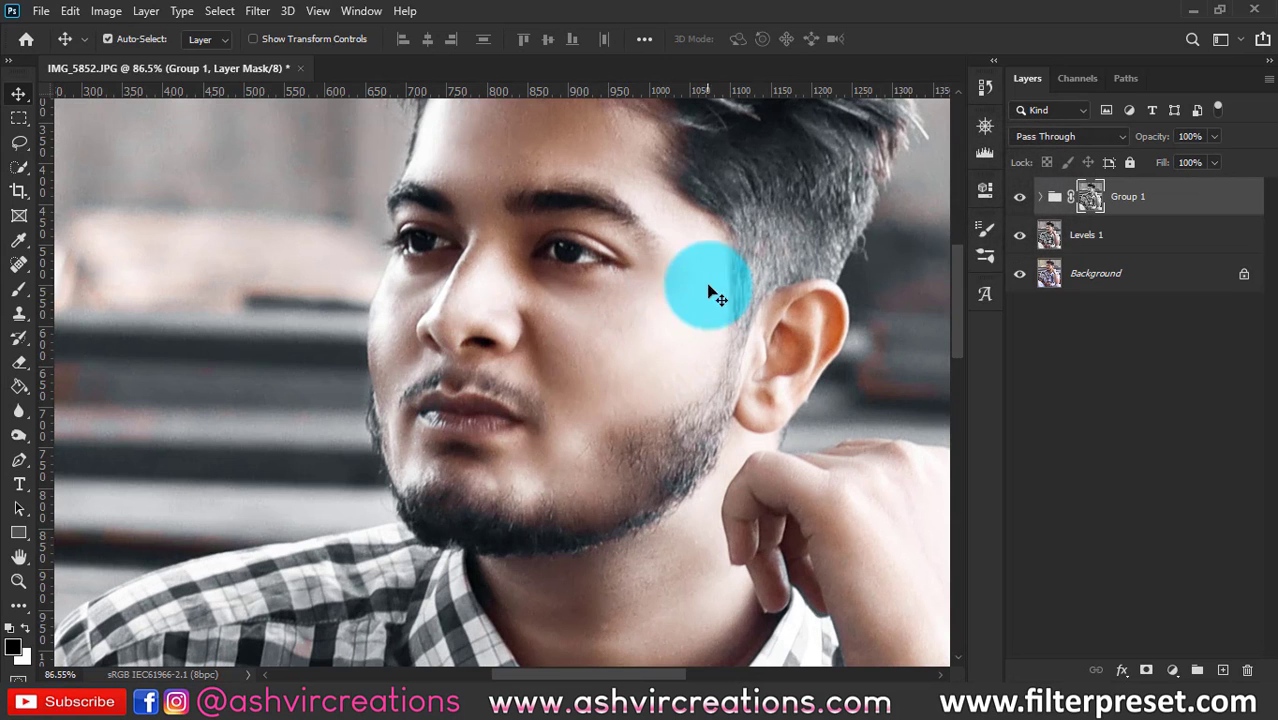
- Compare the cheek and beard area with and without Group 1 at different magnifications
left_click(1022, 196)
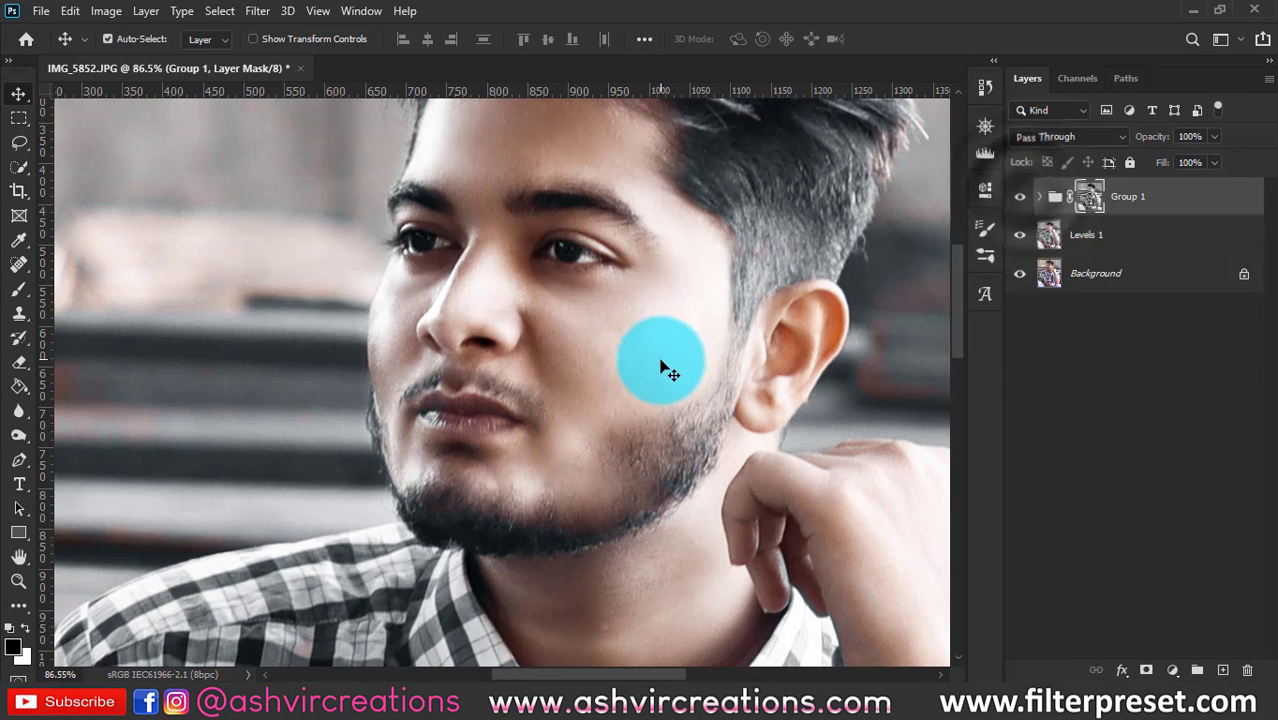
left_click(1019, 196)
left_click(1019, 196)
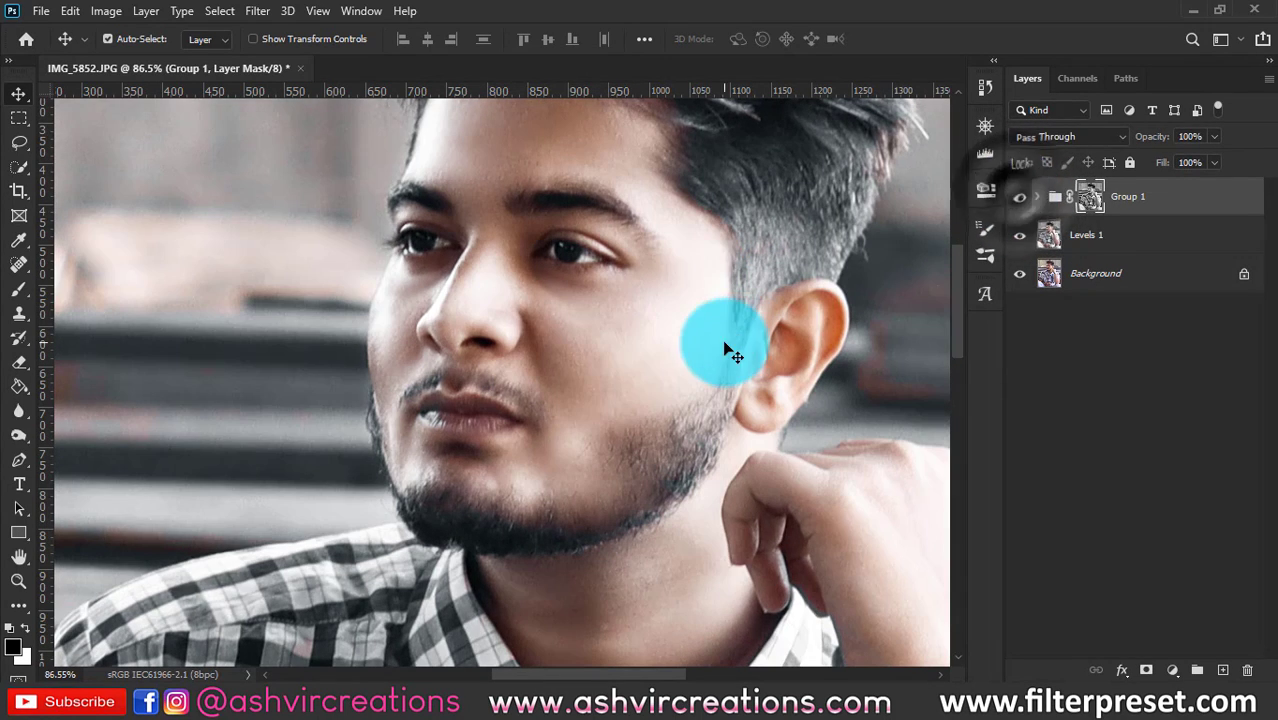
scroll(690, 332, "up", 2)
scroll(690, 332, "up", 2)
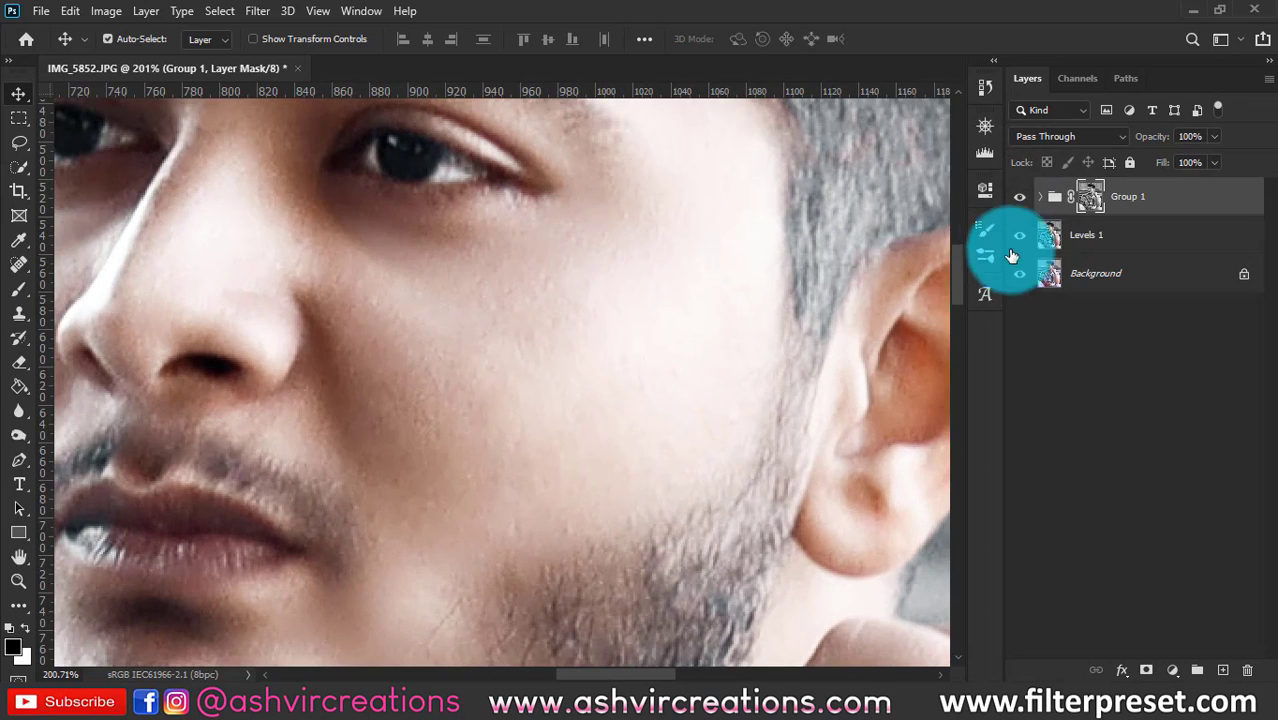
left_click(1017, 199)
left_click(1017, 199)
scroll(605, 340, "down", 5)
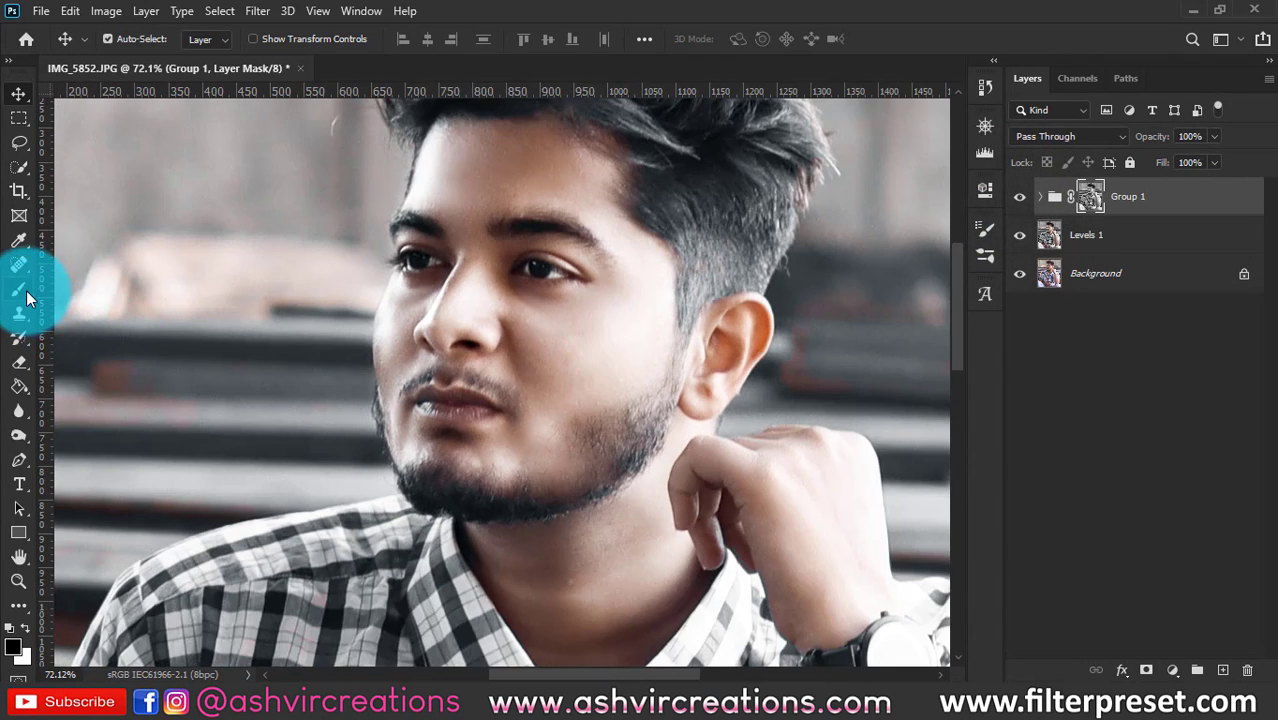
- Set up a black Soft Round brush at 139 px, 0% hardness and 31% opacity for the Group 1 mask
left_click(27, 294)
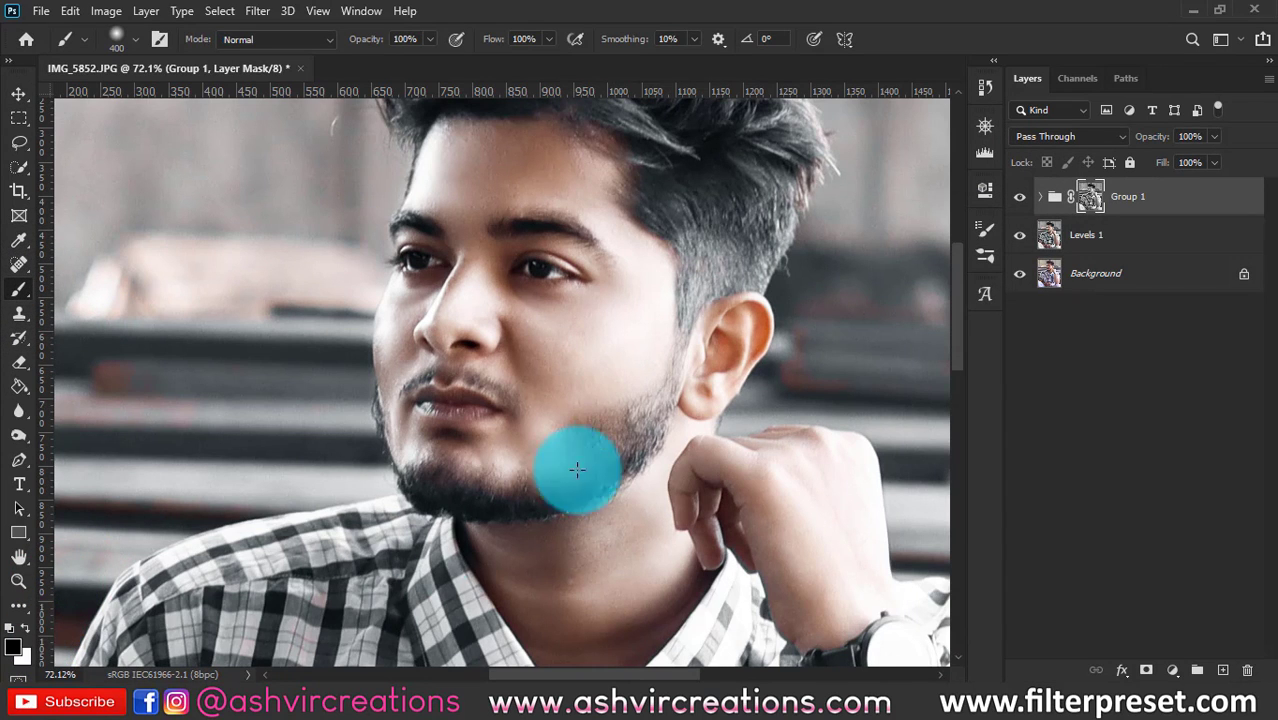
right_click(595, 390)
left_click(723, 419)
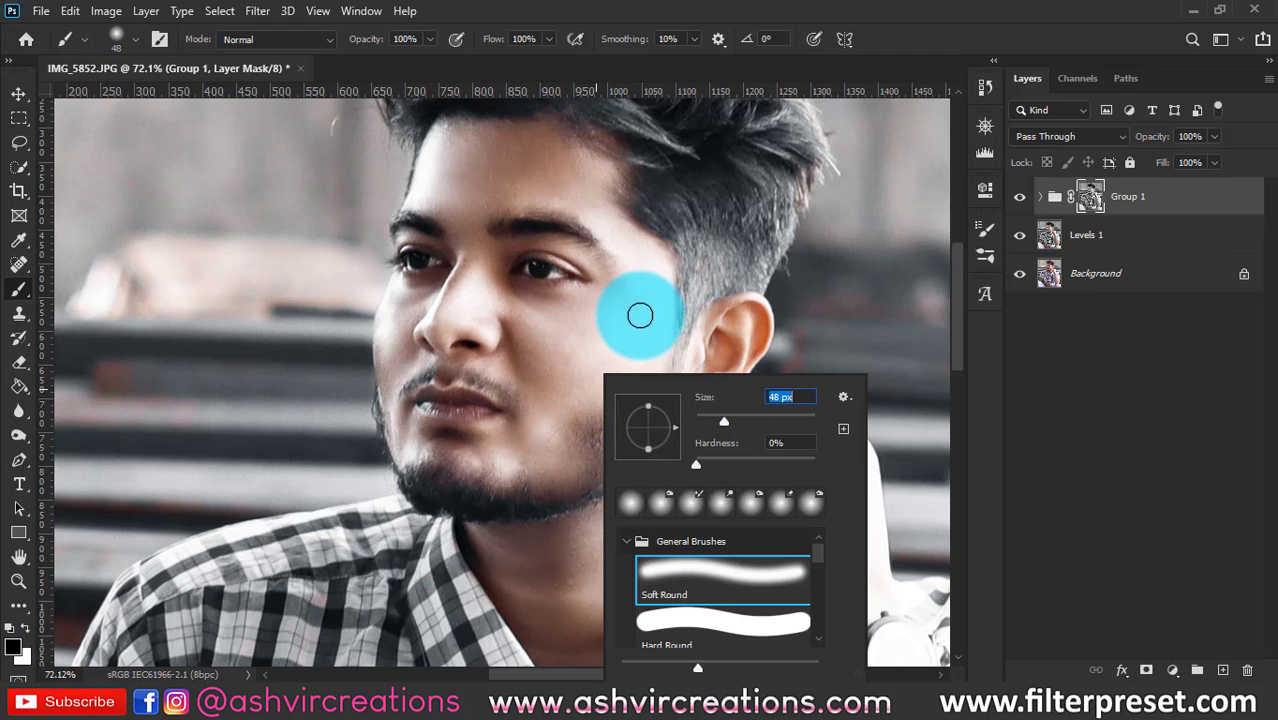
left_click_drag(379, 40, 320, 42)
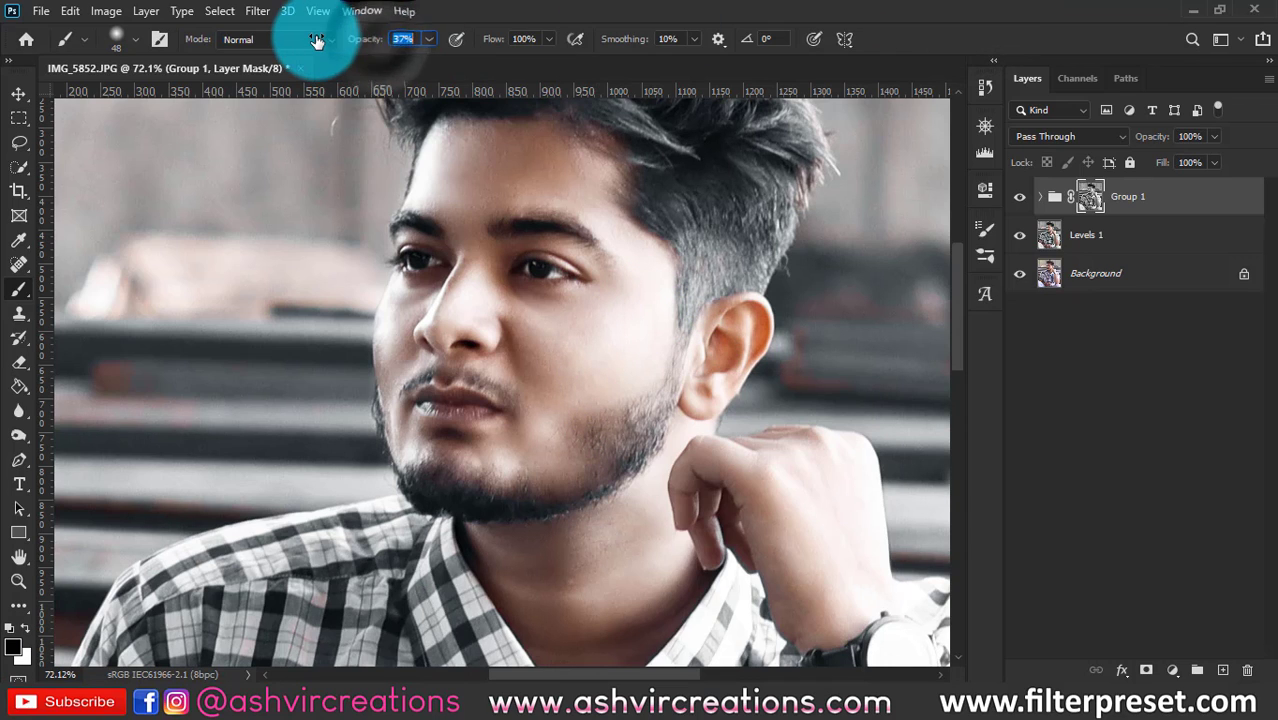
left_click(602, 320)
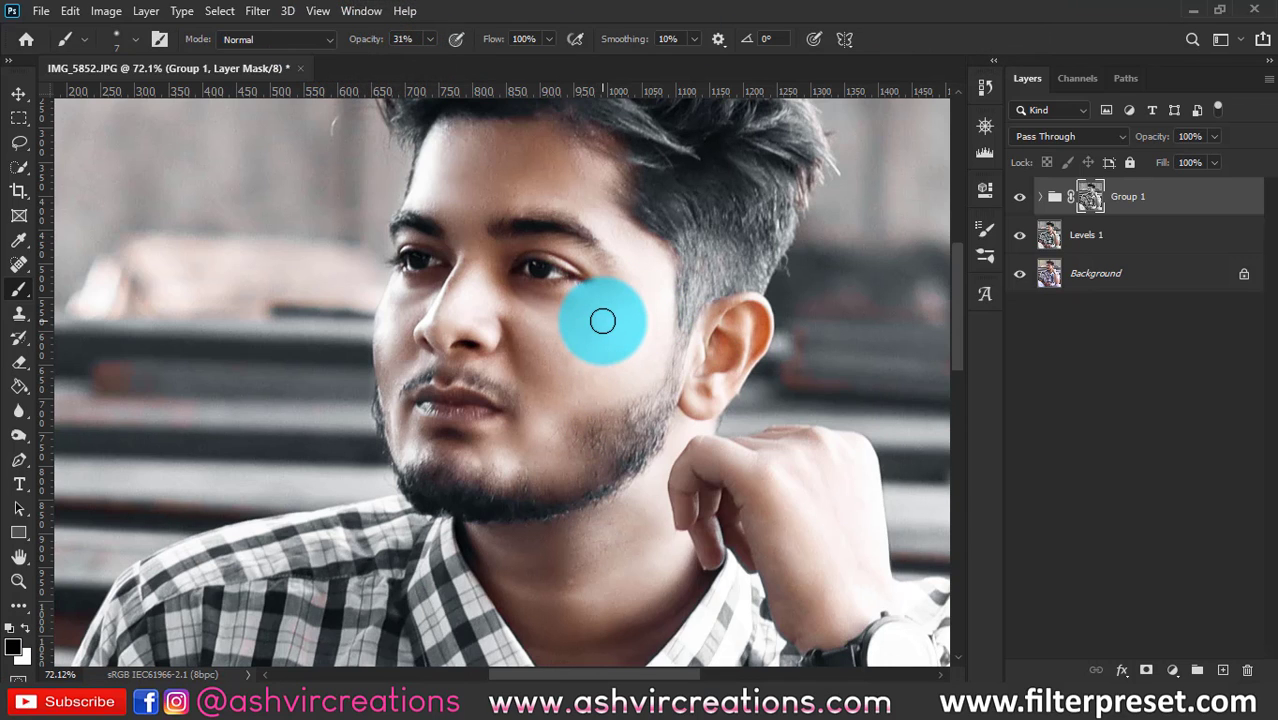
right_click(602, 320)
left_click(760, 368)
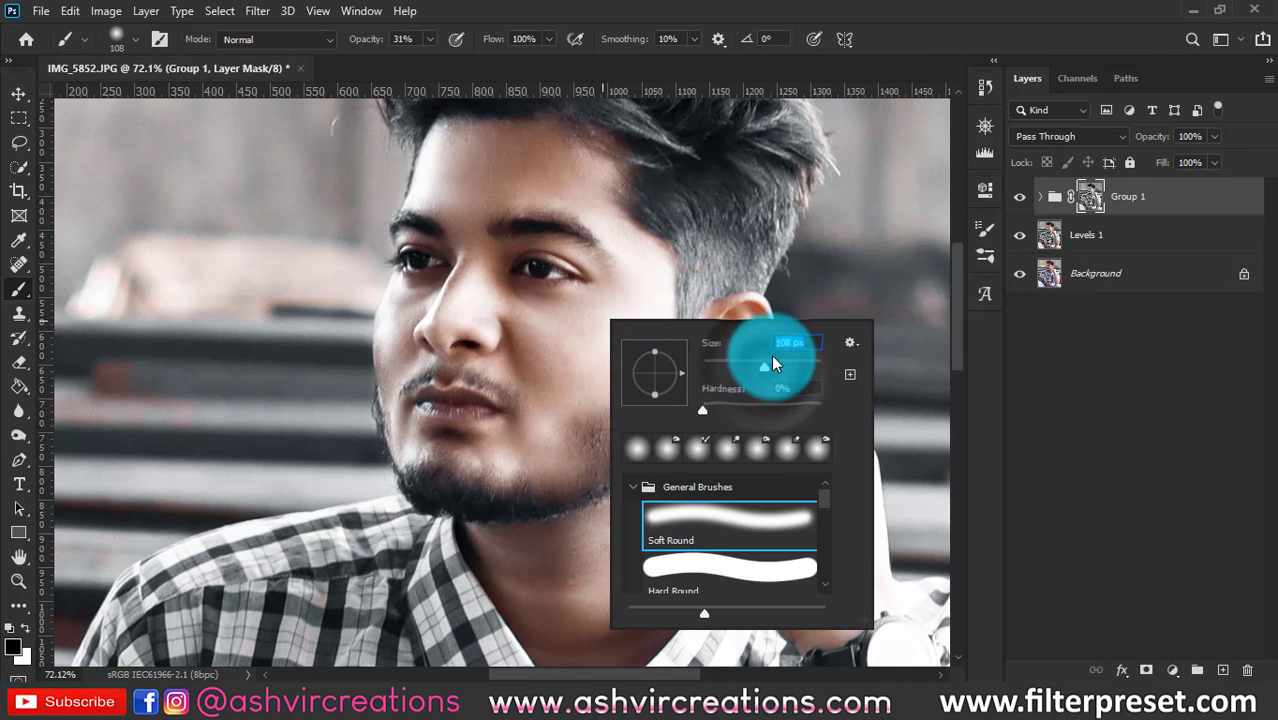
left_click(775, 368)
left_click(946, 10)
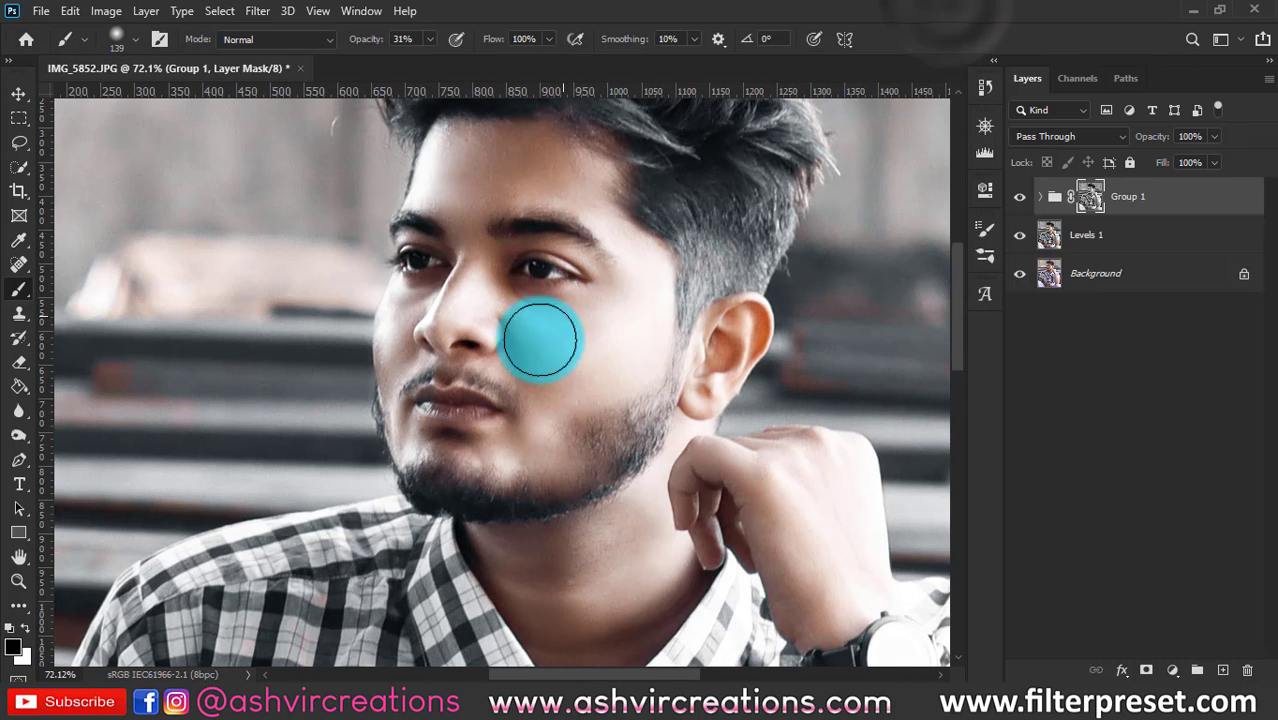
- Paint softly in black on the Group 1 mask over the cheek and jaw, reducing the brush from 150 to 125 px
scroll(587, 343, "up", 2)
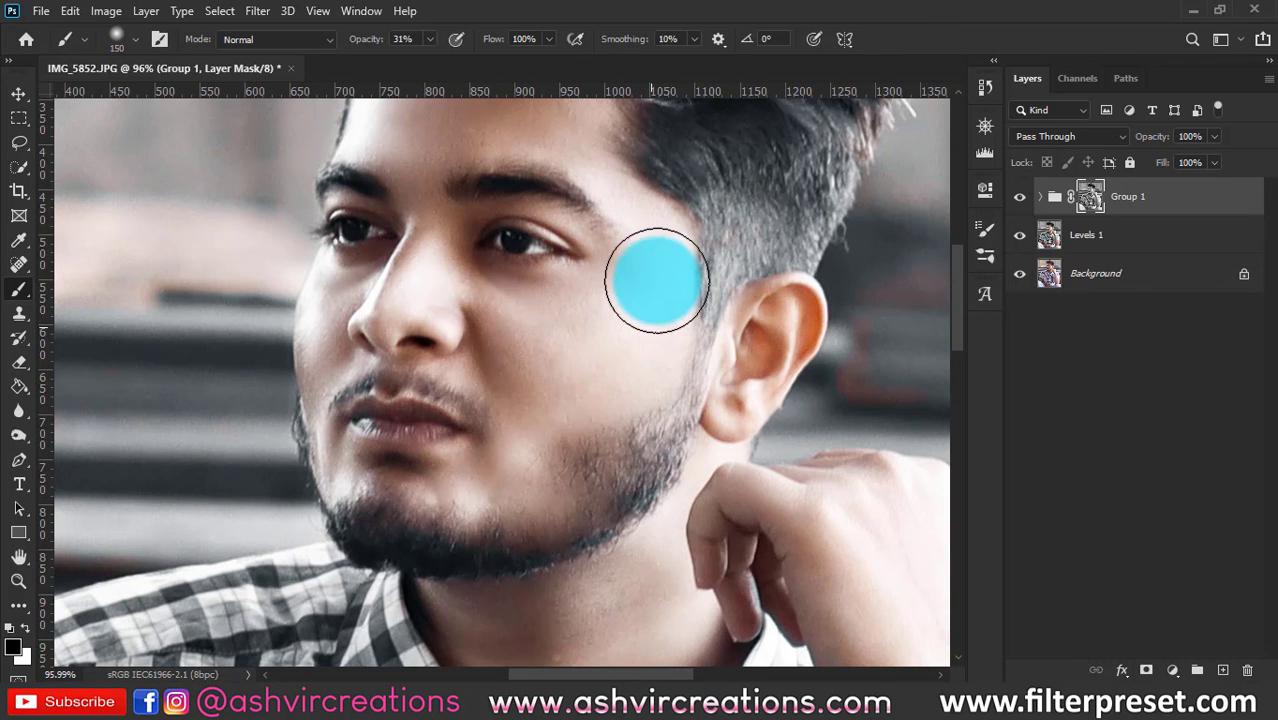
scroll(775, 250, "up", 1)
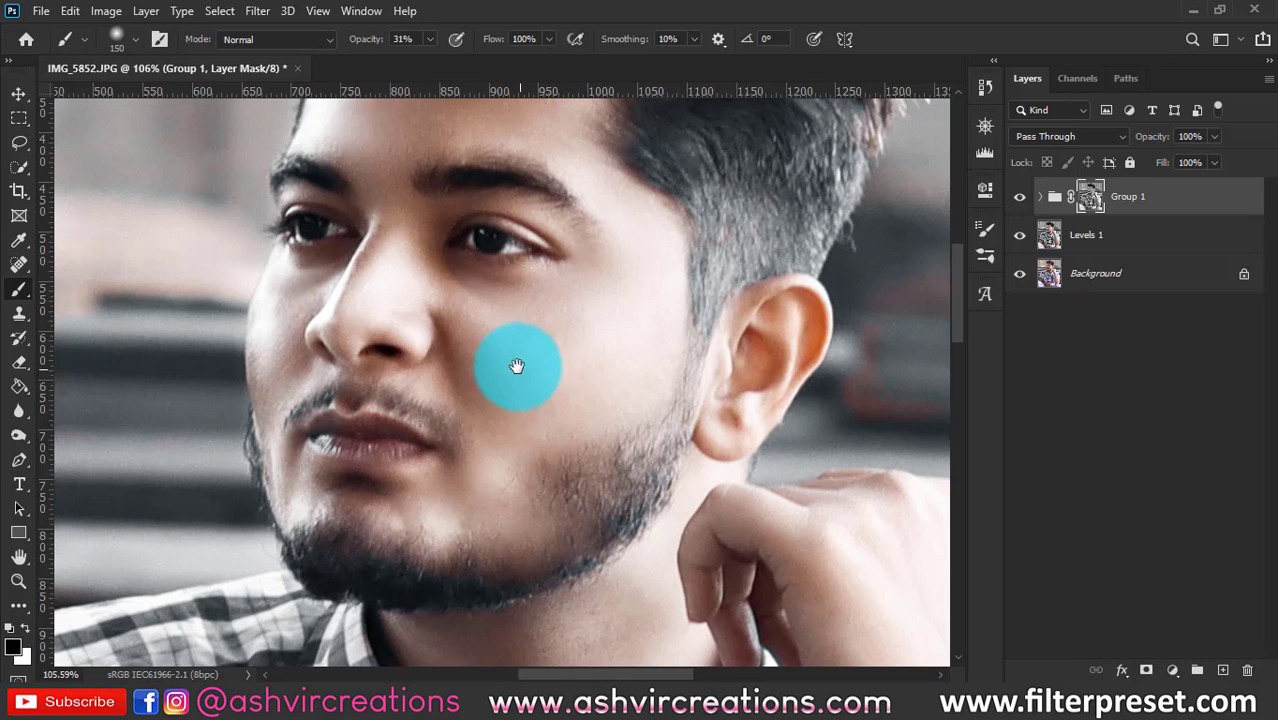
key("bracketleft")
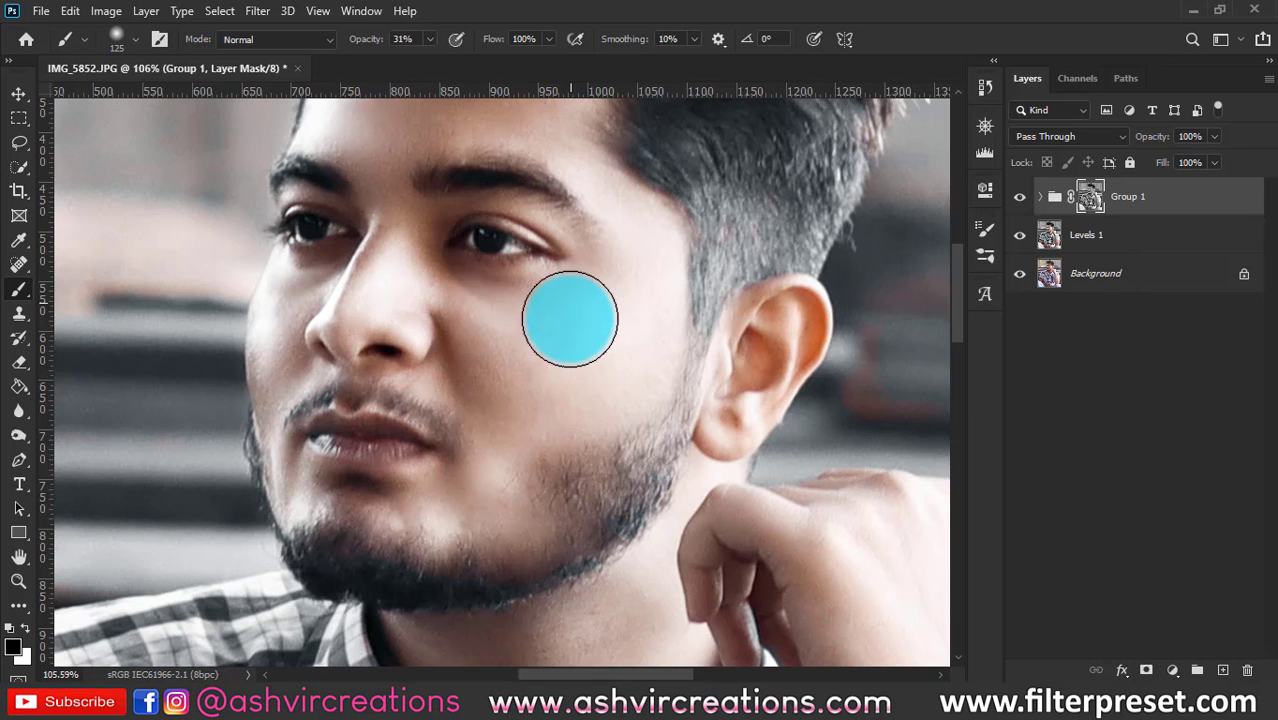
left_click_drag(710, 436, 692, 305)
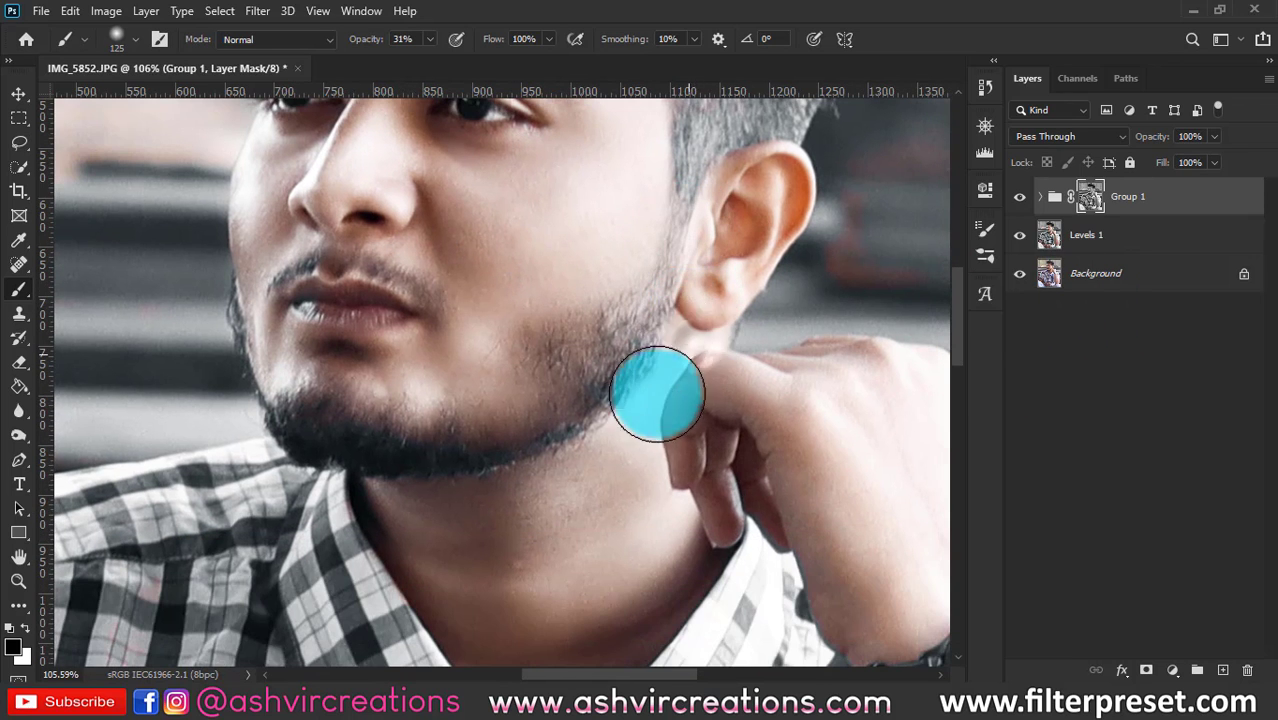
scroll(620, 458, "down", 4)
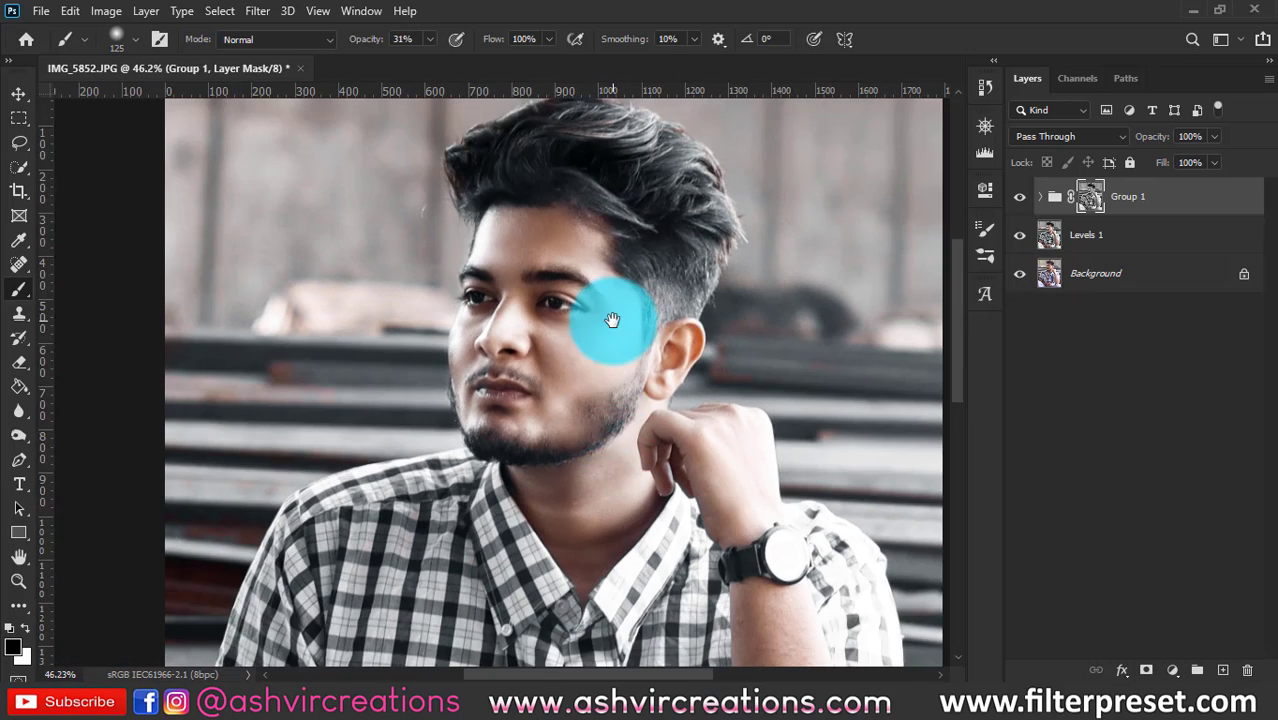
- Enlarge the brush to 300 px, set its opacity to 62%, and paint on the group mask around the raised hand
left_click_drag(612, 319, 613, 371)
scroll(611, 371, "down", 3)
scroll(431, 578, "up", 2)
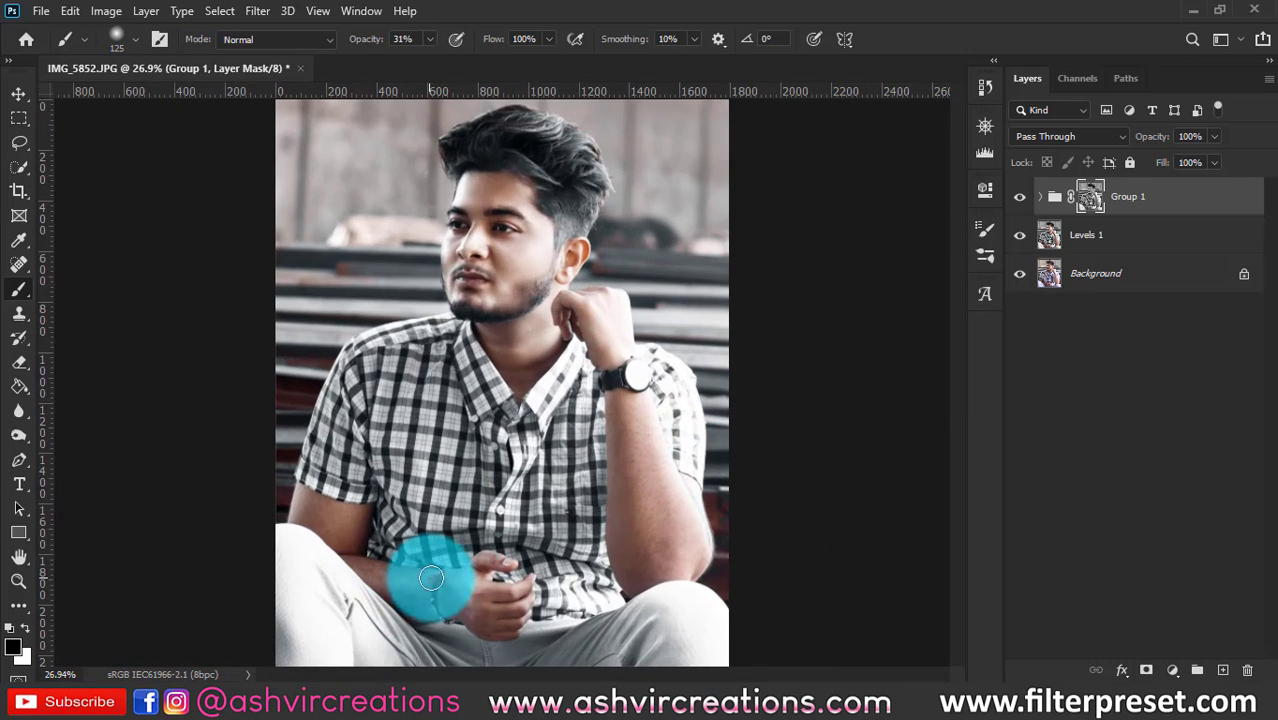
scroll(632, 270, "up", 2)
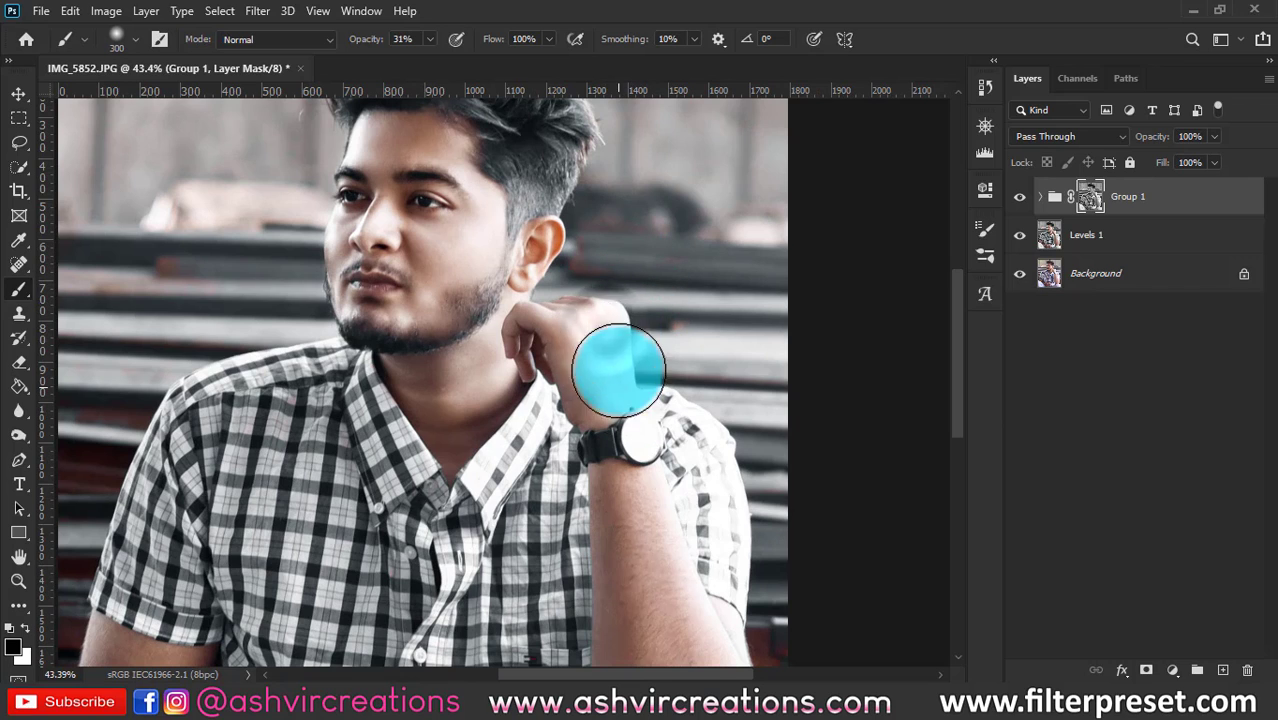
left_click_drag(366, 40, 395, 40)
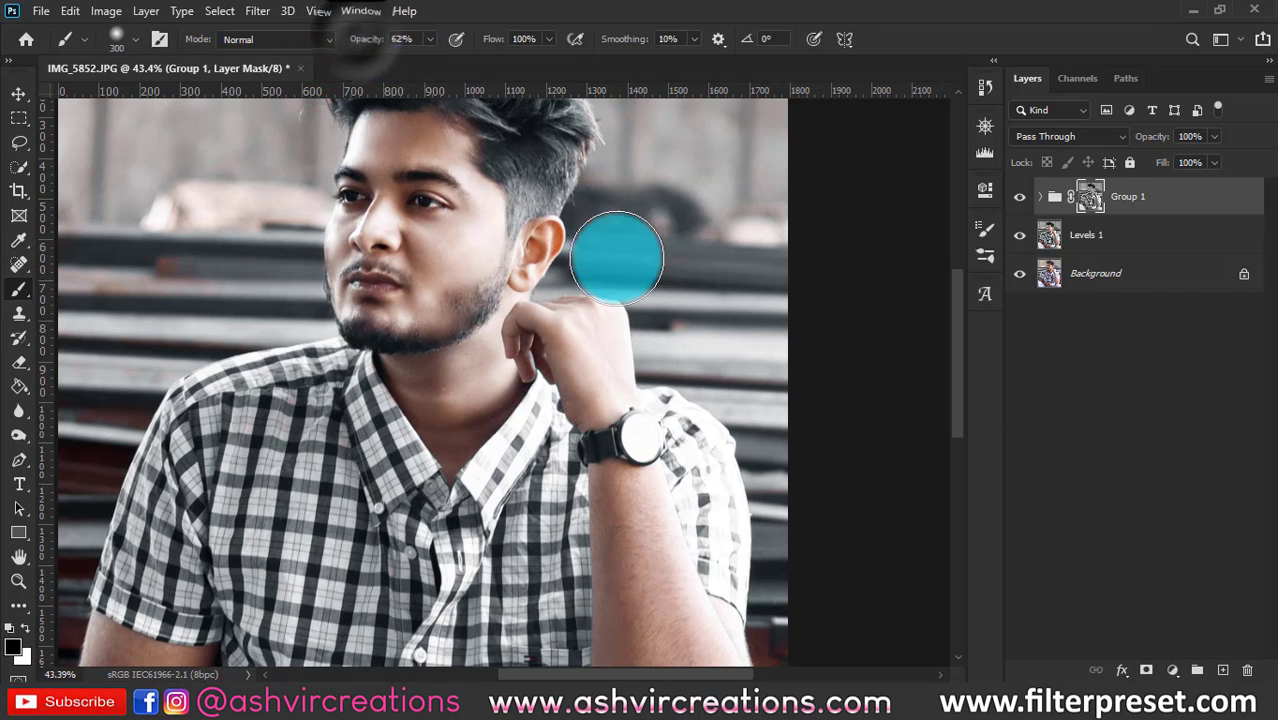
mouse_move(619, 260)
left_mouse_down()
mouse_move(616, 383)
mouse_move(648, 274)
left_mouse_up()
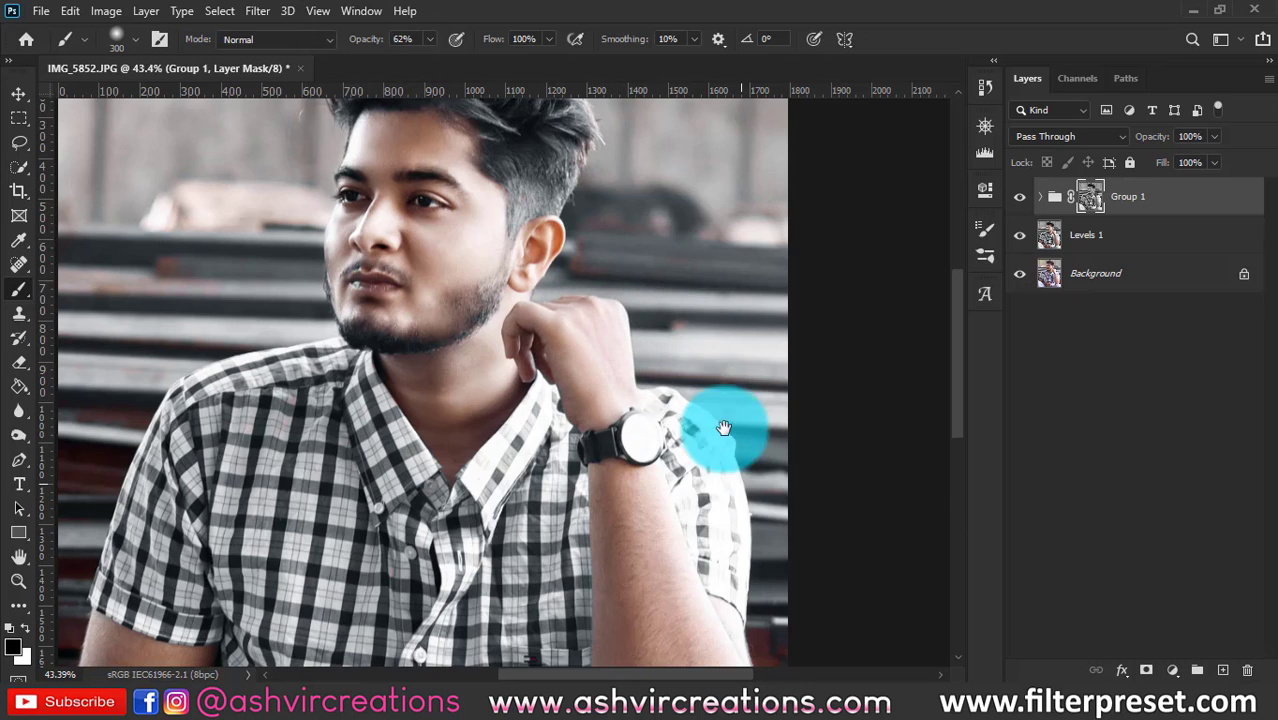
- Paint on the group mask over the lower forearm and wrist at 100% brush opacity, and compare with and without the group
scroll(700, 350, "down", 5)
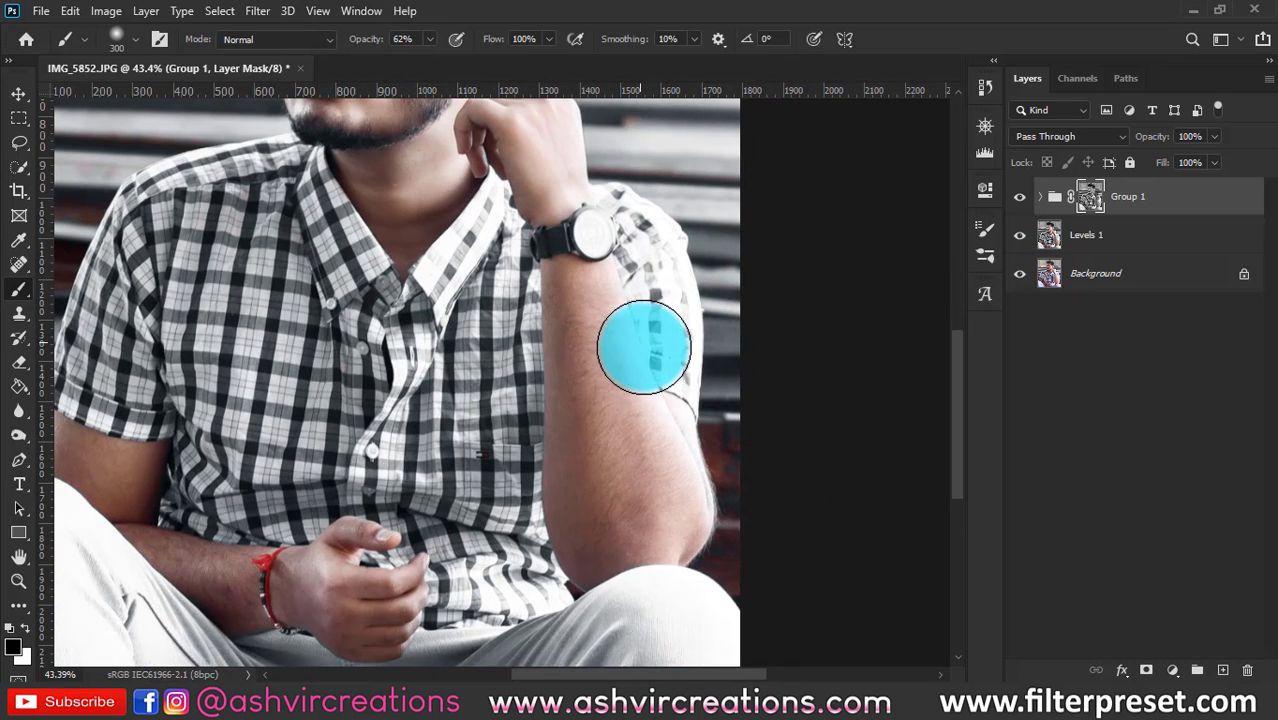
left_click_drag(676, 358, 838, 308)
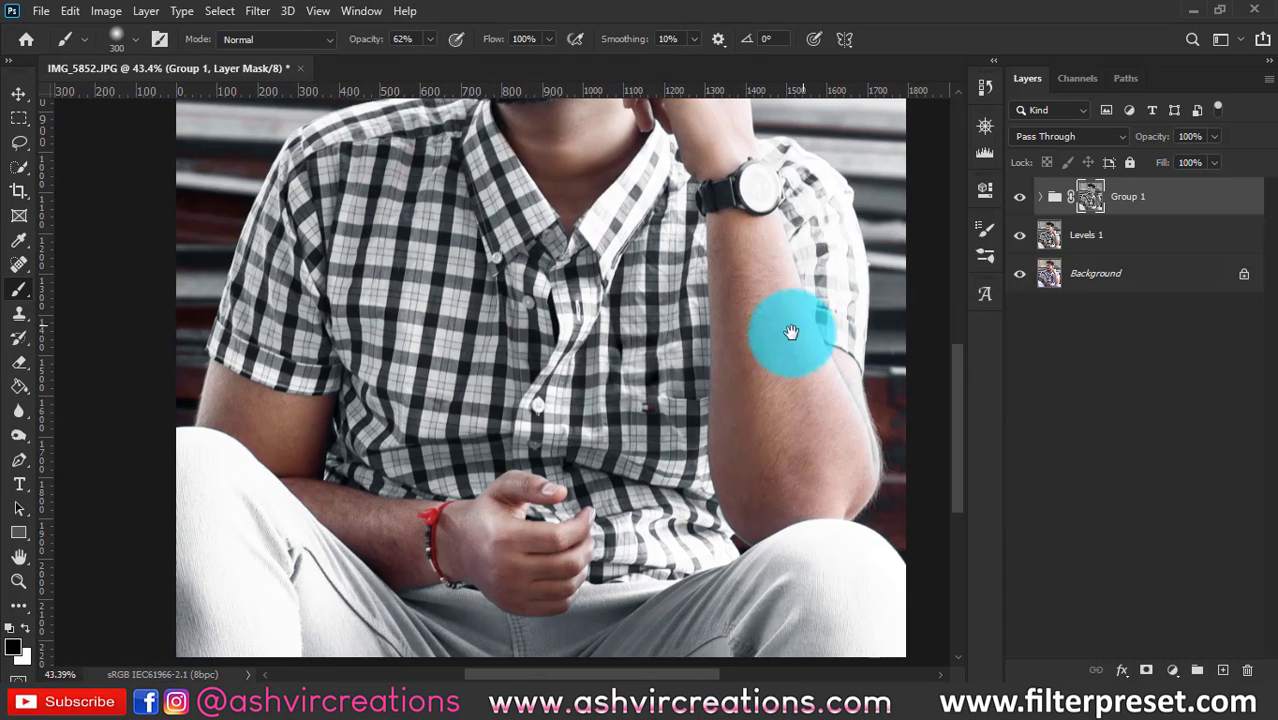
left_click(431, 555)
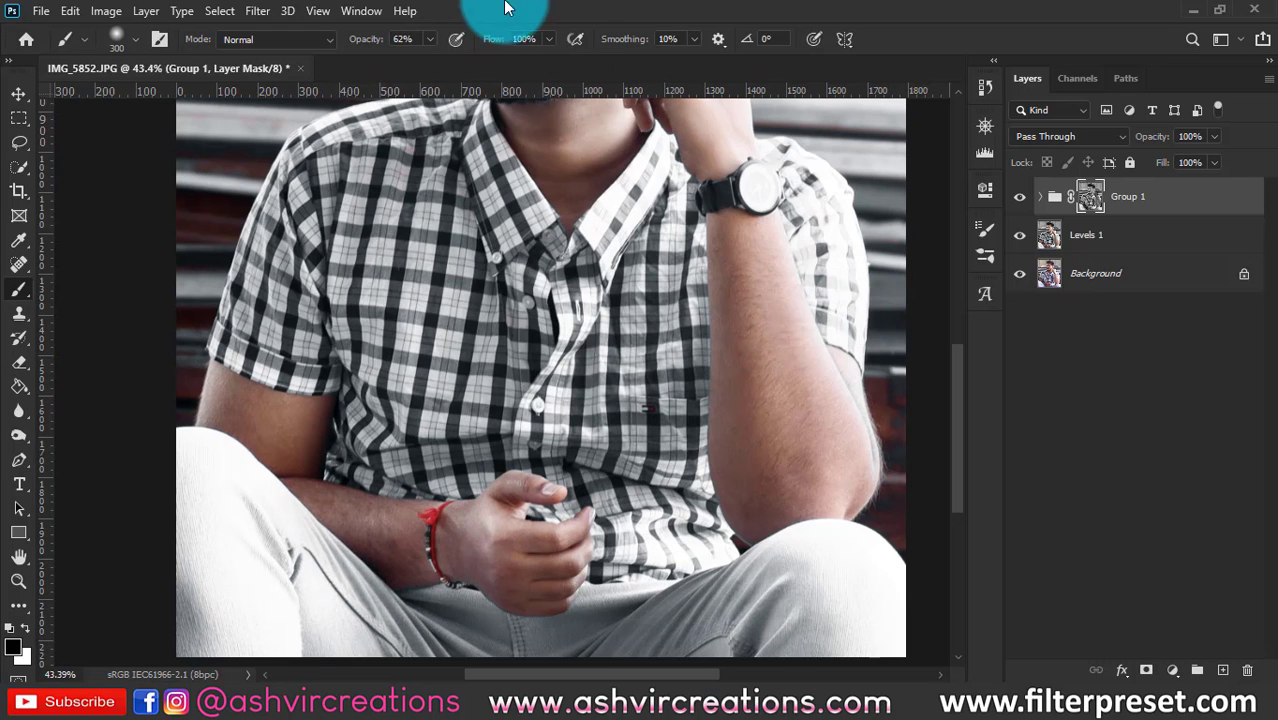
left_click_drag(362, 40, 608, 50)
mouse_move(349, 512)
left_mouse_down()
mouse_move(434, 529)
mouse_move(382, 556)
mouse_move(388, 536)
mouse_move(347, 523)
mouse_move(293, 421)
mouse_move(306, 442)
mouse_move(241, 410)
mouse_move(281, 487)
mouse_move(289, 396)
mouse_move(340, 549)
mouse_move(308, 404)
mouse_move(342, 511)
mouse_move(442, 534)
left_mouse_up()
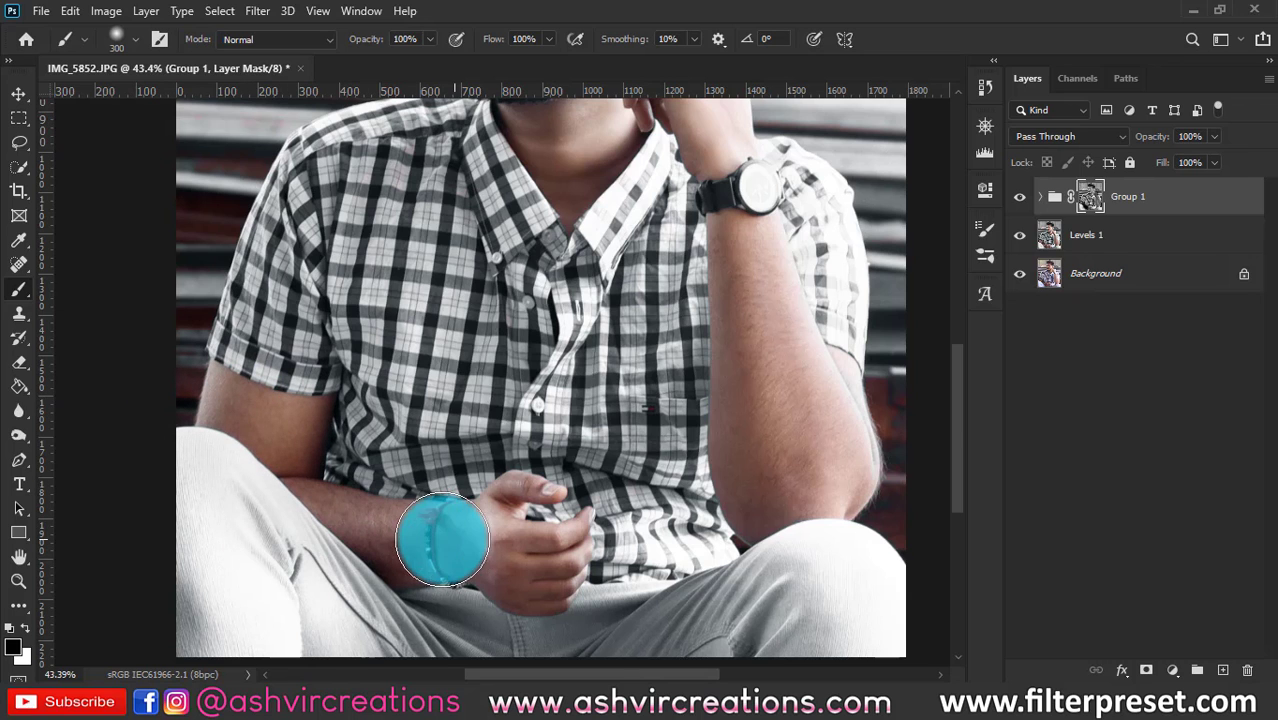
left_click(1019, 197)
left_click(1019, 197)
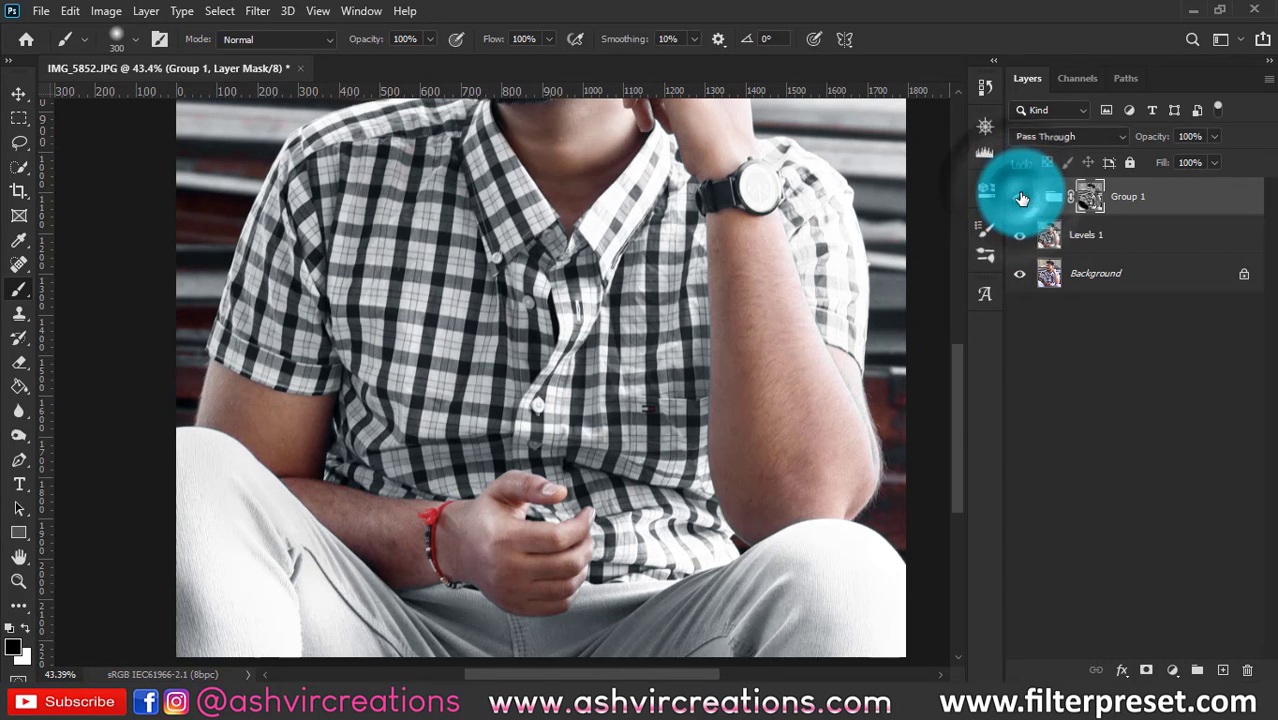
left_click(1019, 197)
left_click(1019, 197)
- Enlarge the brush to 500 px and paint black on the group mask over the light trousers
left_click_drag(733, 280, 729, 153)
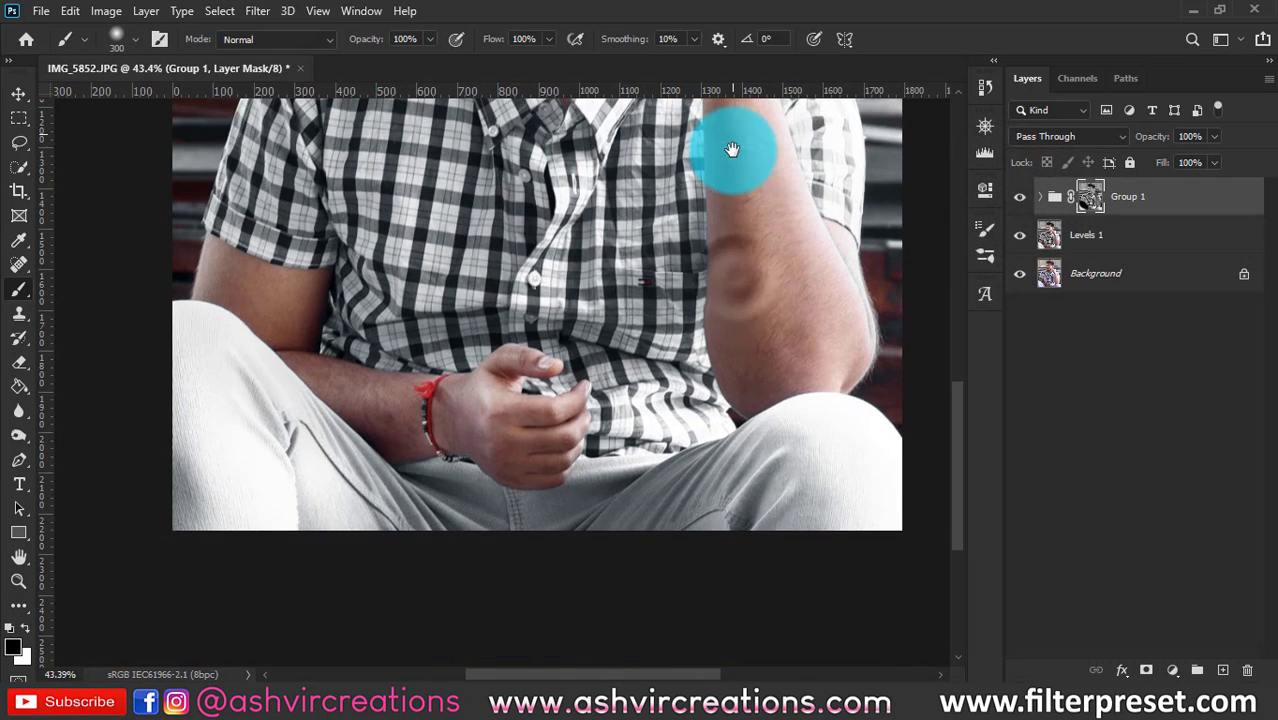
scroll(777, 595, "down", 3)
key("]")
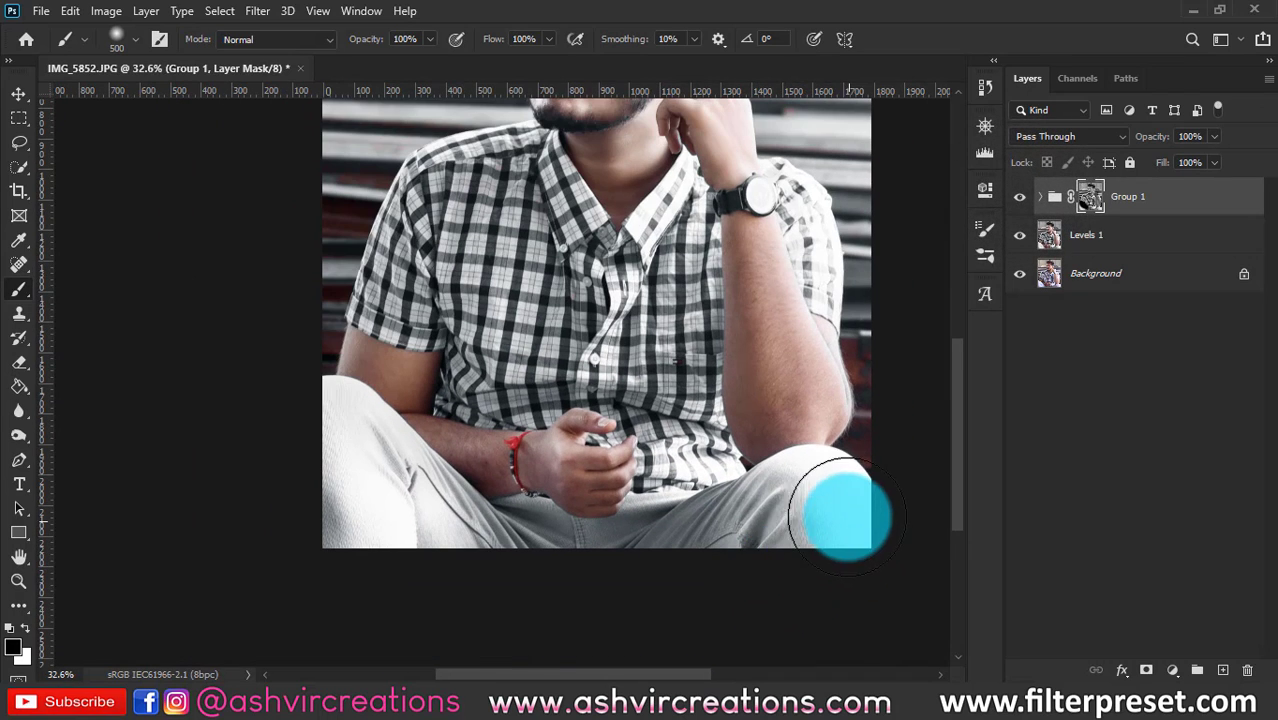
mouse_move(843, 512)
left_mouse_down()
mouse_move(795, 505)
mouse_move(841, 513)
mouse_move(770, 536)
mouse_move(741, 582)
mouse_move(470, 547)
mouse_move(310, 431)
mouse_move(477, 607)
mouse_move(551, 631)
left_mouse_up()
- Compare the whole portrait and the face with and without Group 1, examining the facial skin up close
key("ctrl+0")
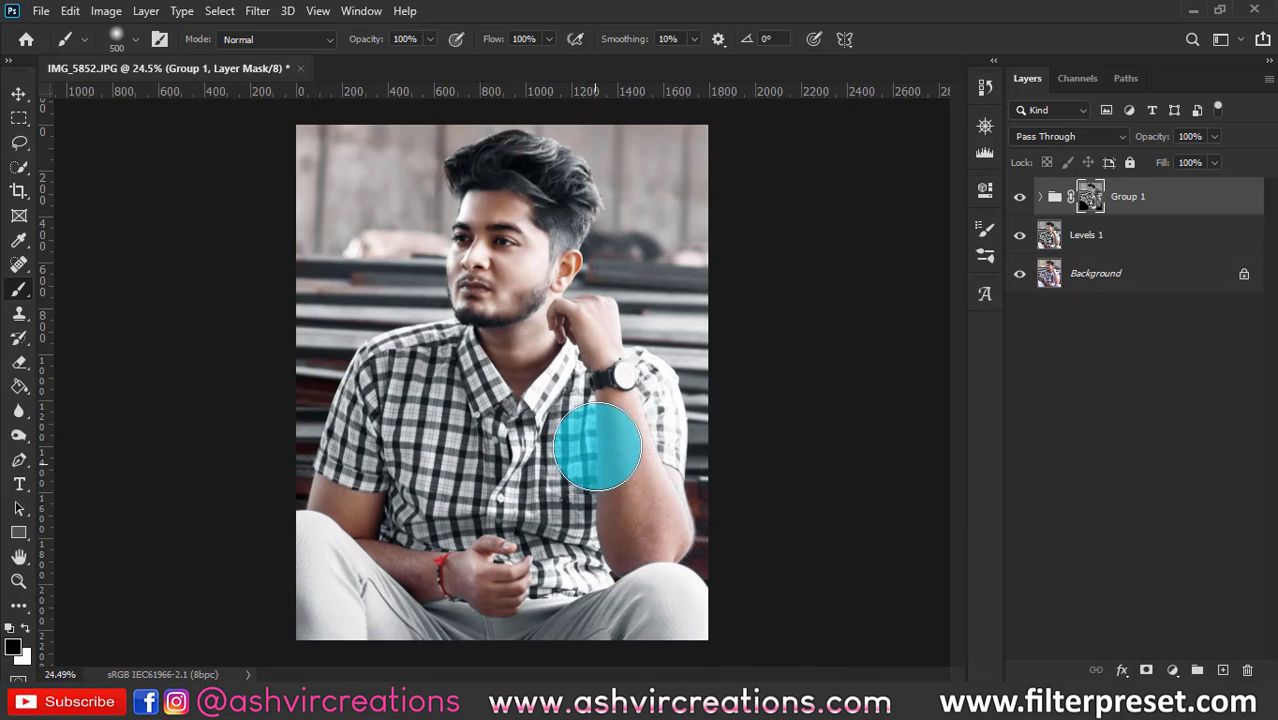
scroll(776, 268, "up", 2)
scroll(496, 276, "down", 2)
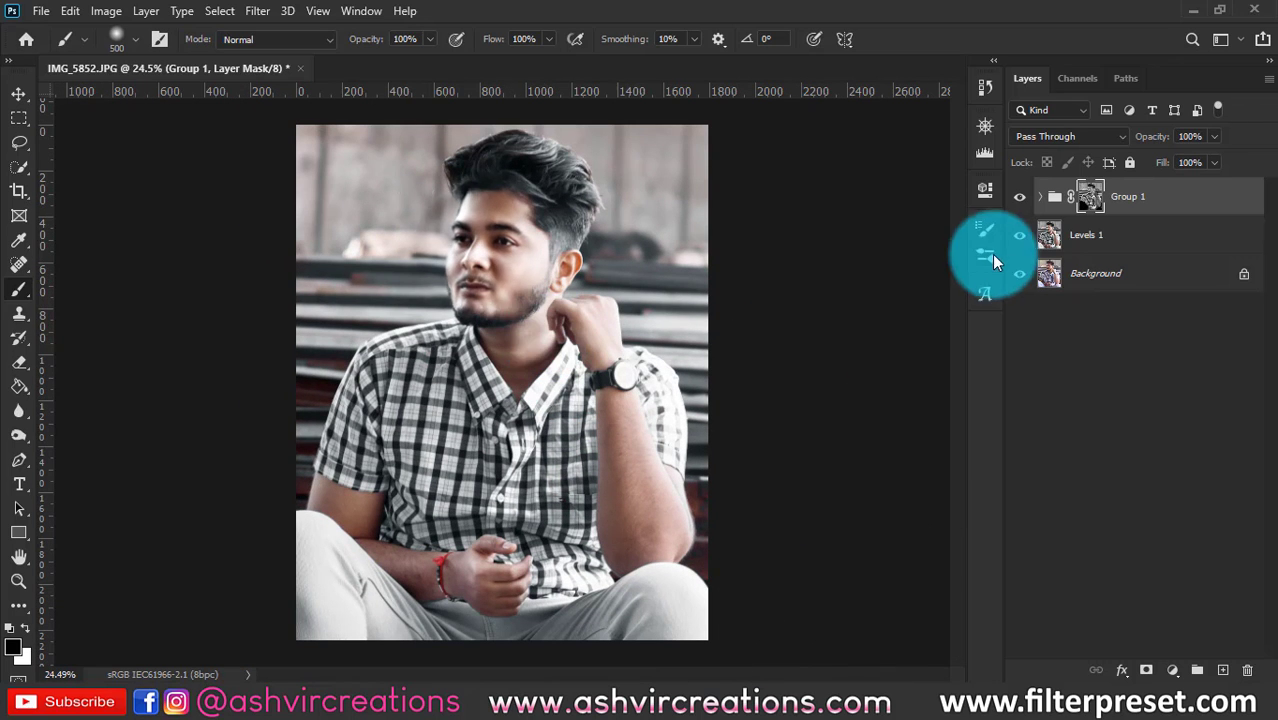
left_click(1020, 199)
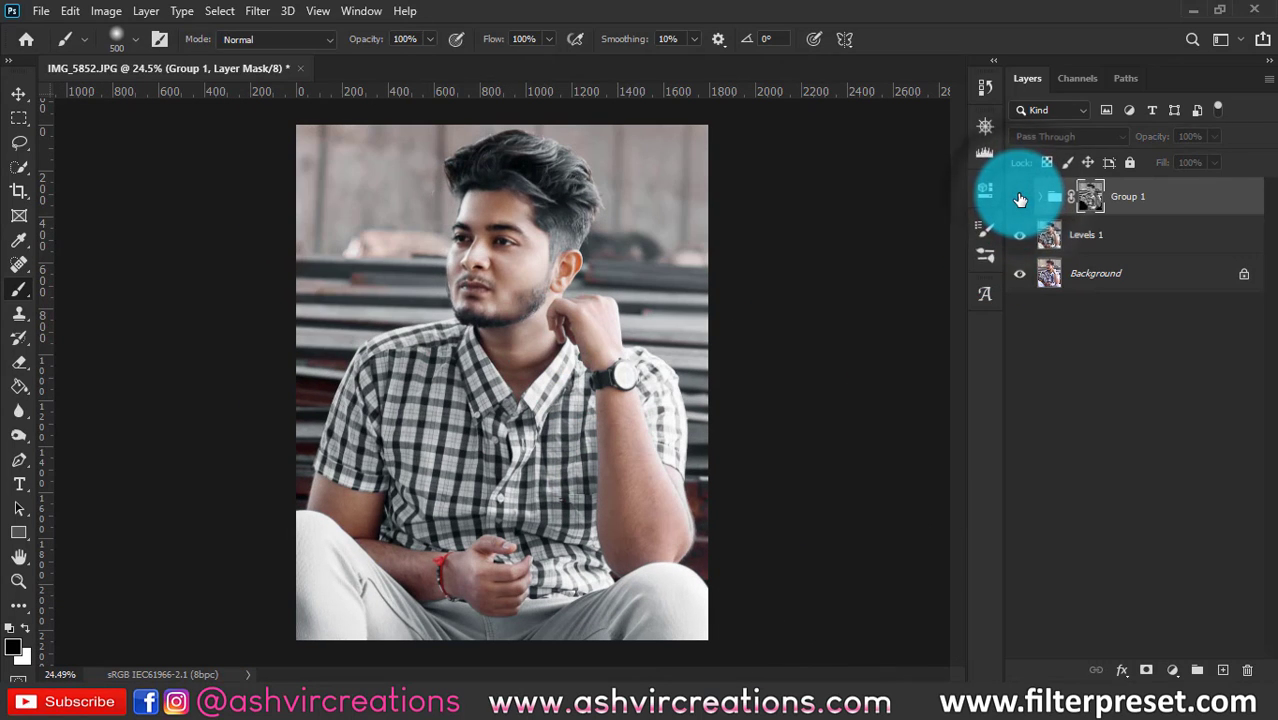
left_click(1020, 199)
key("v")
scroll(510, 200, "up", 2)
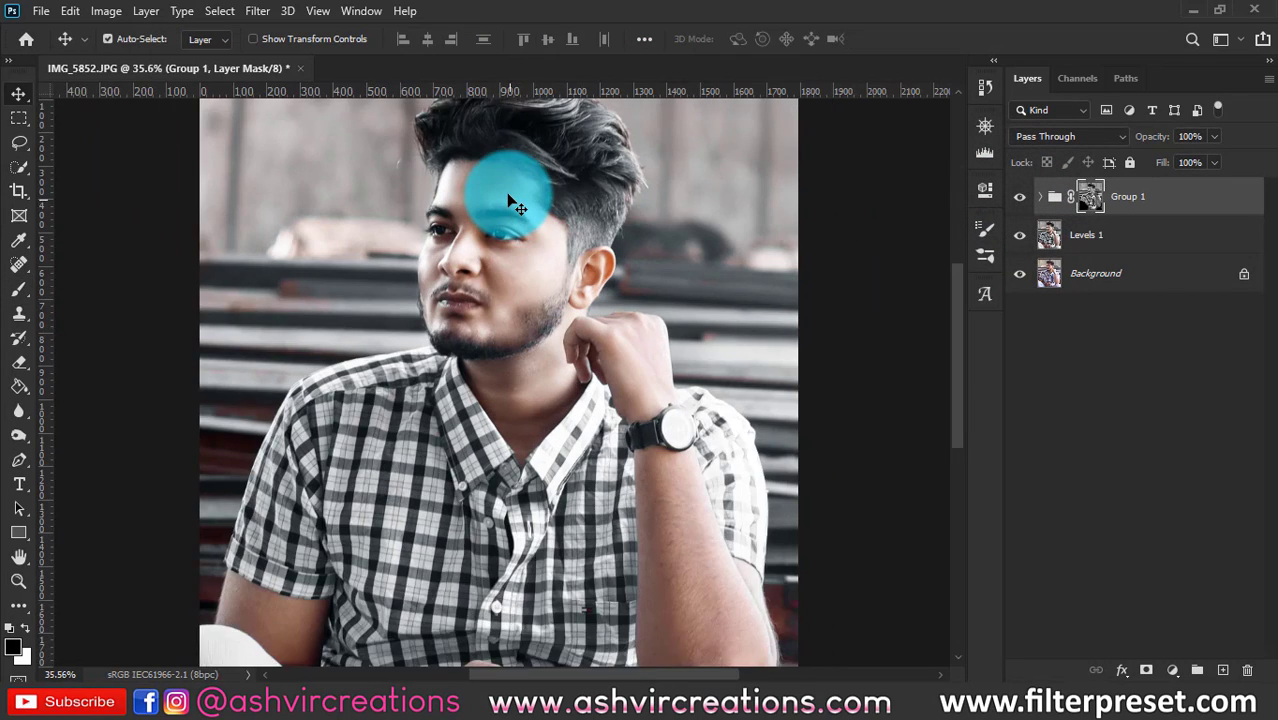
scroll(510, 200, "up", 4)
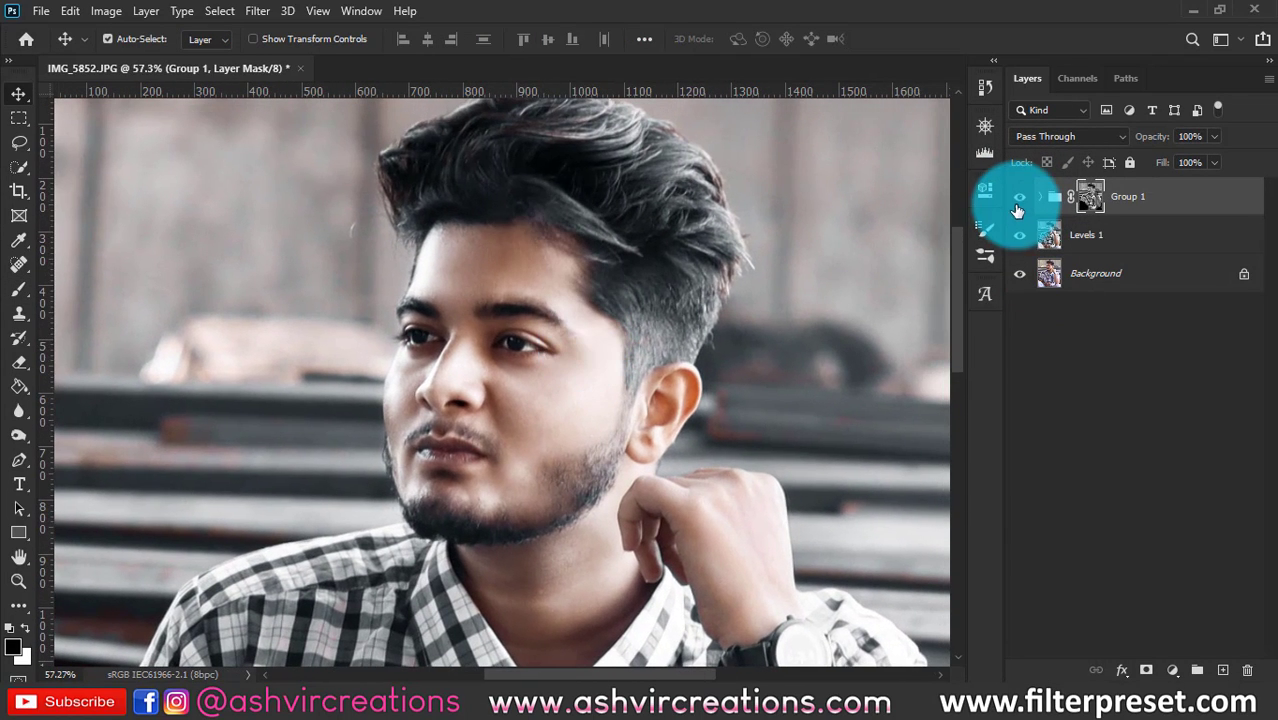
left_click(1020, 199)
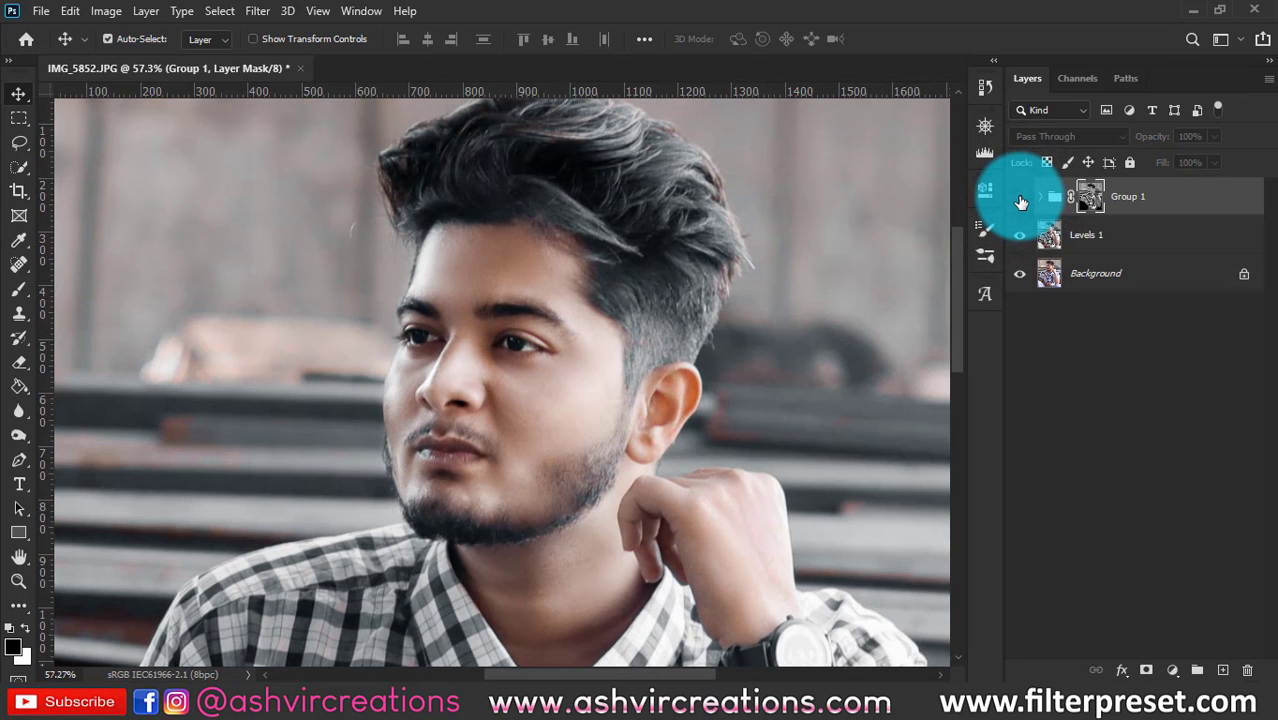
left_click(1020, 199)
left_click(1020, 199)
left_click(1020, 199)
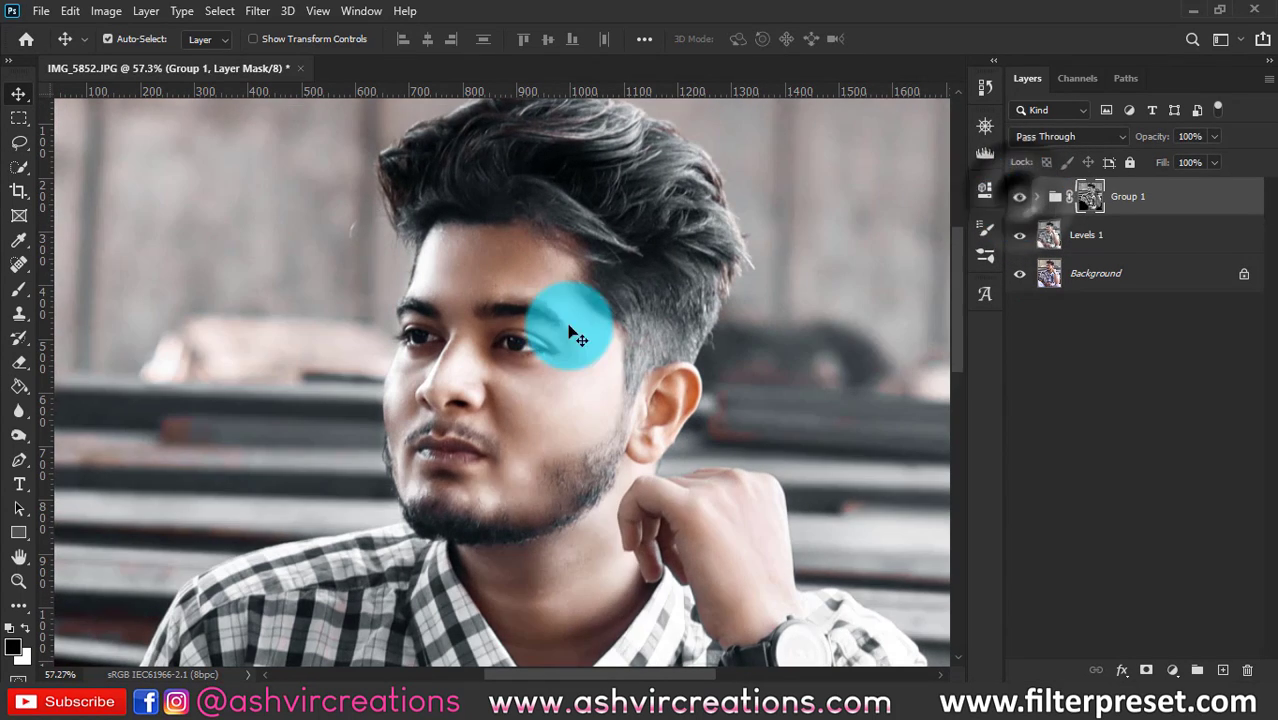
scroll(430, 370, "up", 6)
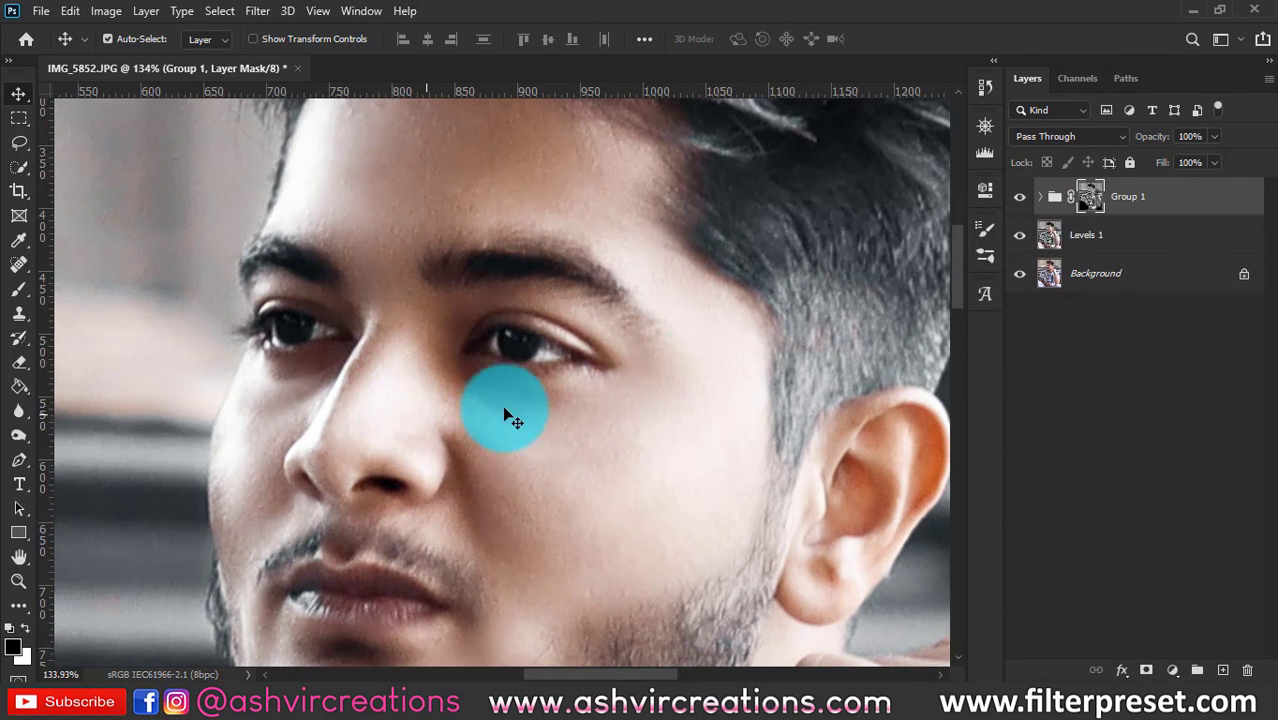
- Paint black on Group 1's layer mask over the nose and nearby cheek with an 80 px brush at 37% opacity
left_click(1101, 214)
left_click(19, 289)
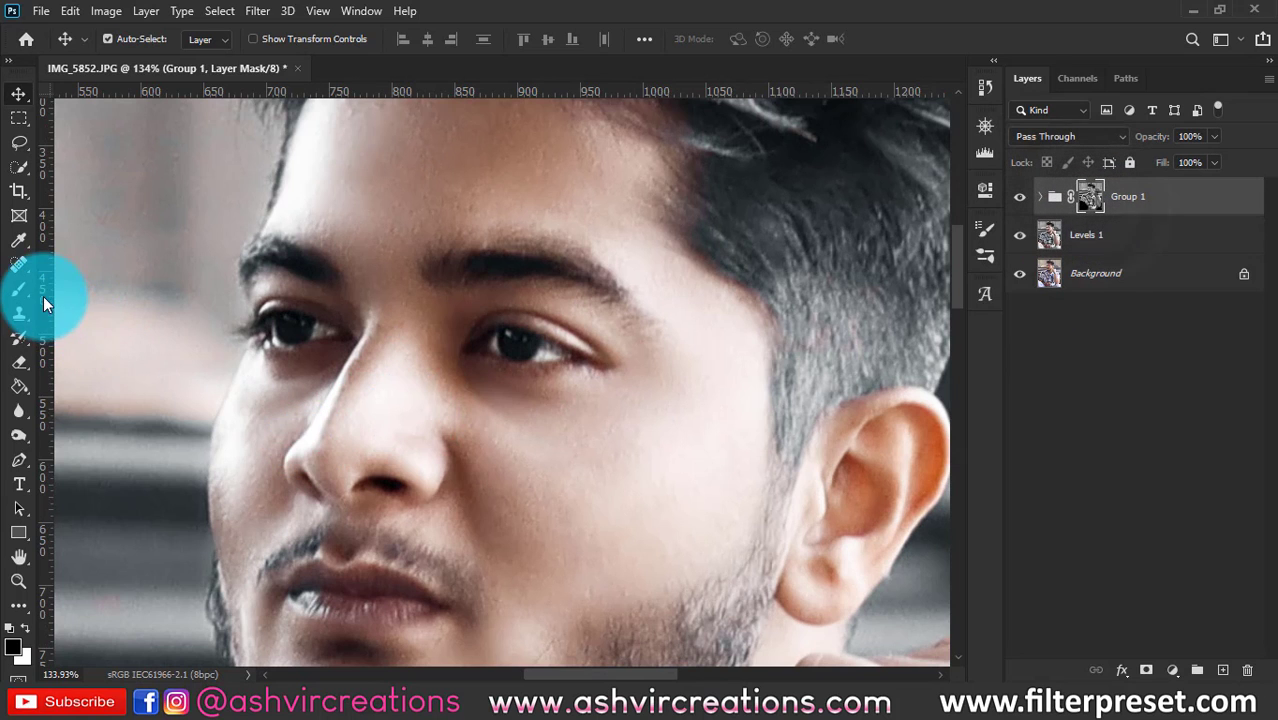
key("bracketleft")
key("bracketleft")
key("bracketleft")
key("bracketleft")
key("bracketleft")
key("bracketleft")
key("bracketleft")
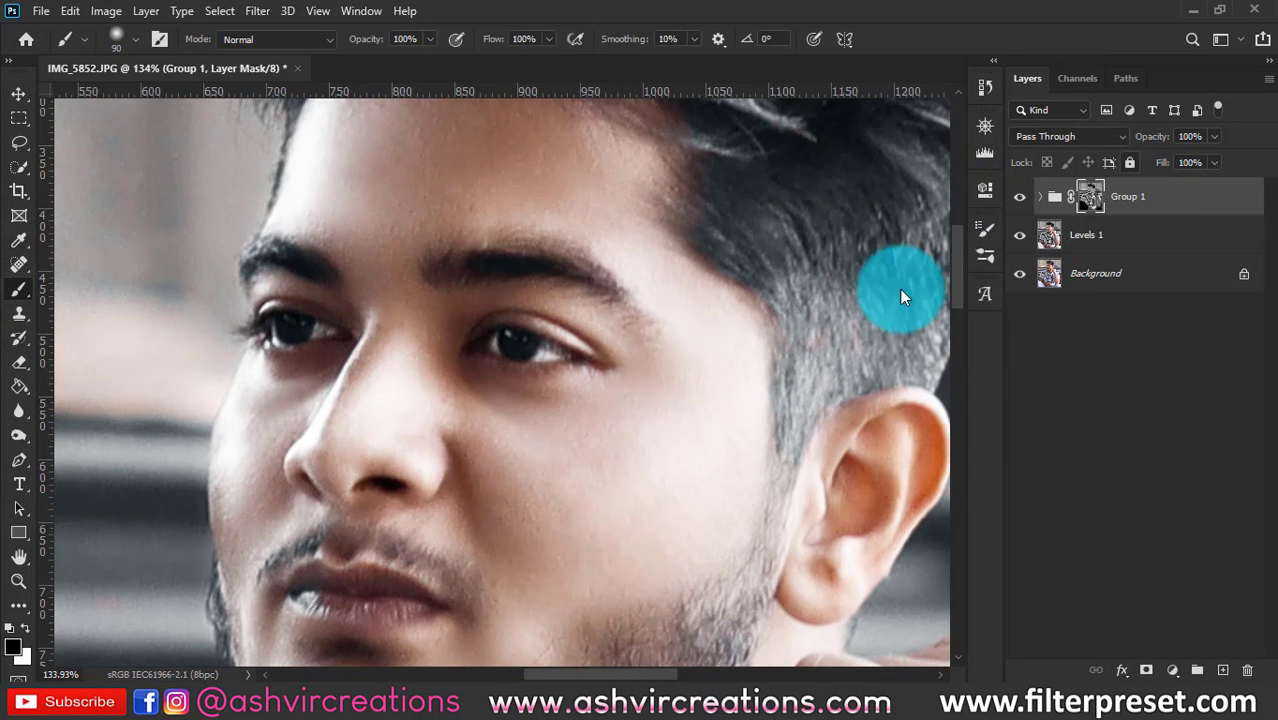
left_click(373, 392)
mouse_move(380, 48)
left_mouse_down()
mouse_move(297, 43)
mouse_move(313, 47)
left_mouse_up()
key("bracketleft")
left_click(383, 411)
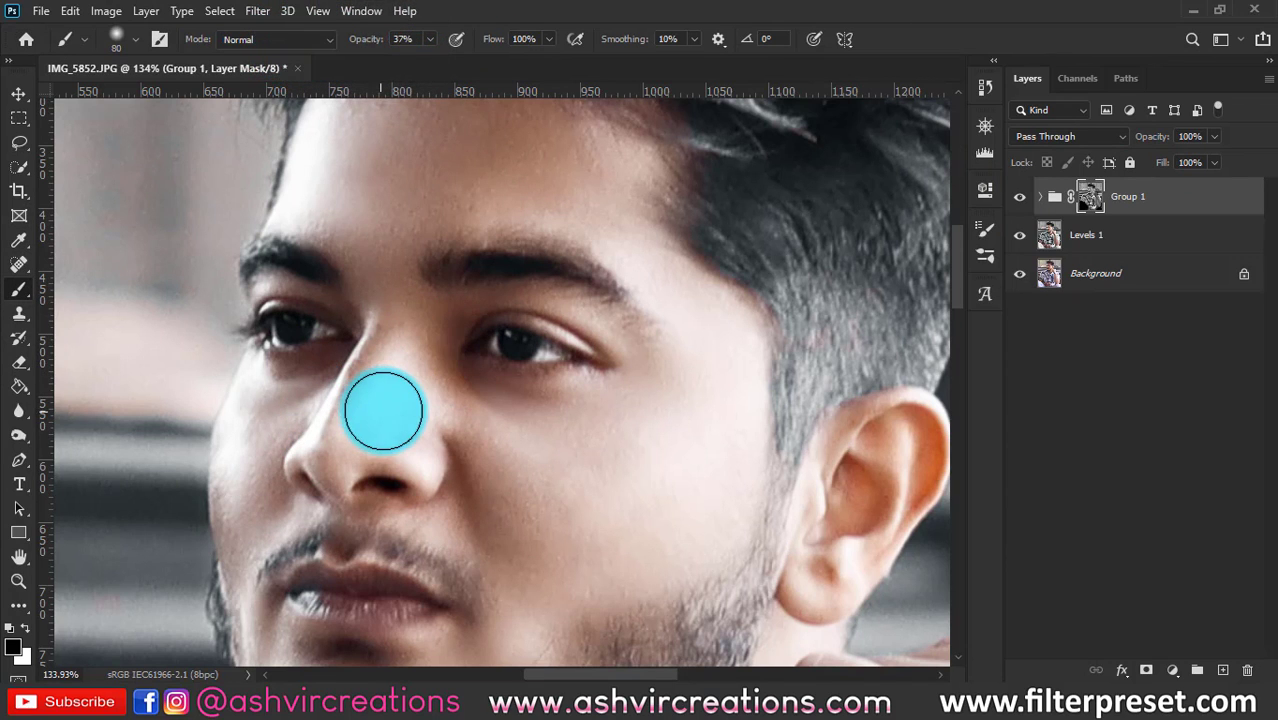
mouse_move(394, 404)
left_mouse_down()
mouse_move(403, 358)
mouse_move(371, 416)
mouse_move(430, 389)
mouse_move(386, 416)
mouse_move(522, 456)
left_mouse_up()
- Continue painting on the group mask over the forehead, temple, cheek and jaw, enlarging the brush to 100 px
scroll(628, 366, "down", 2)
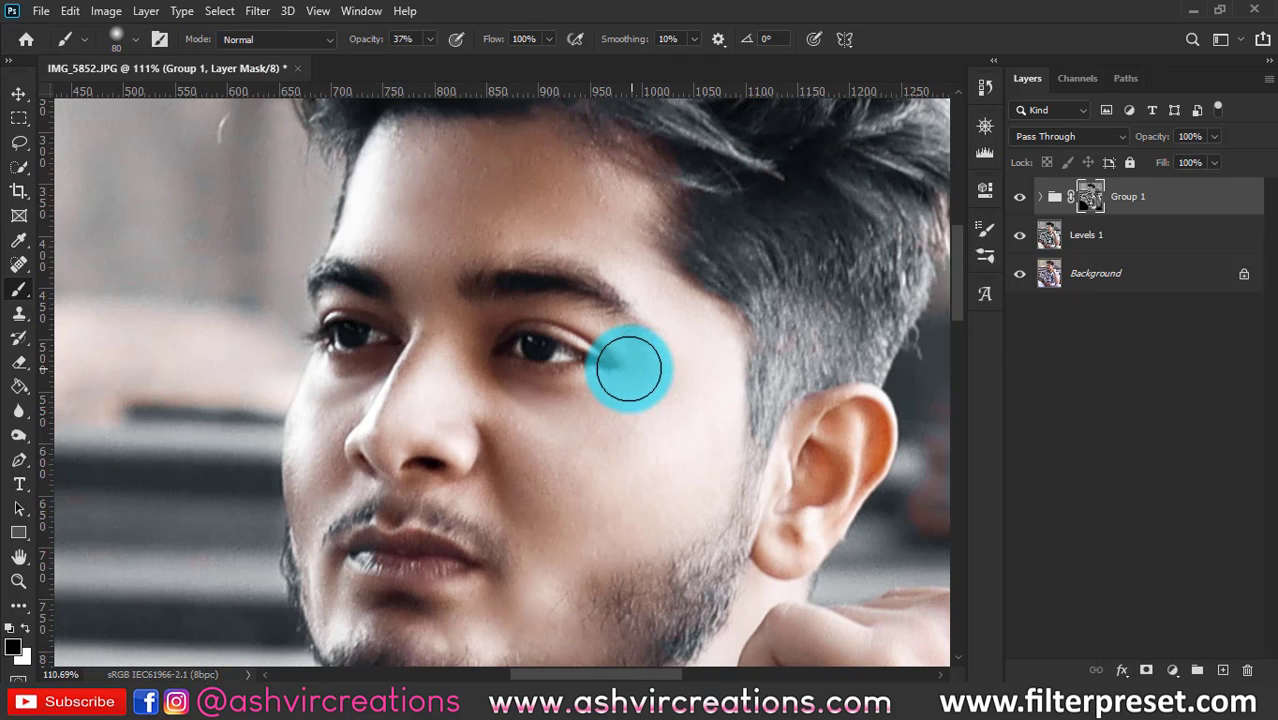
mouse_move(357, 216)
left_mouse_down()
mouse_move(379, 137)
mouse_move(337, 251)
left_mouse_up()
key("bracketright")
key("bracketright")
mouse_move(729, 416)
left_mouse_down()
mouse_move(726, 385)
mouse_move(693, 429)
mouse_move(632, 467)
mouse_move(677, 535)
mouse_move(713, 467)
mouse_move(713, 305)
left_mouse_up()
scroll(817, 375, "down", 4)
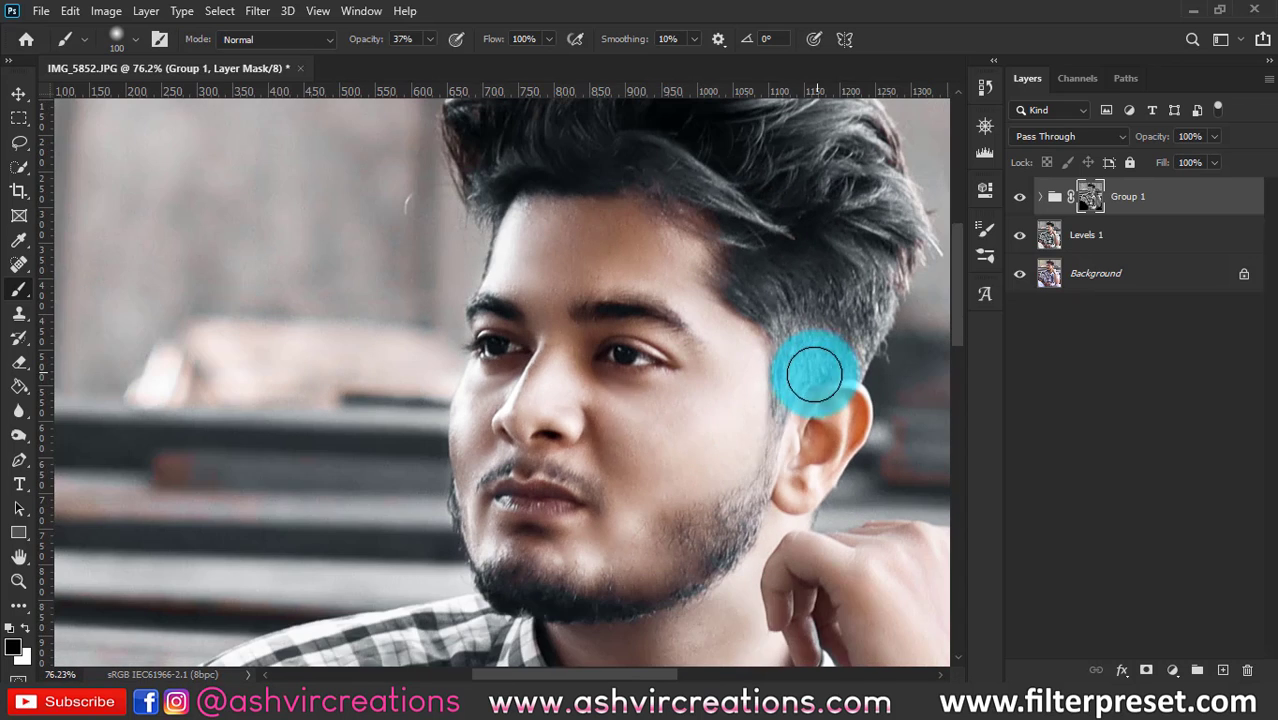
scroll(585, 434, "up", 3)
left_click_drag(714, 496, 606, 359)
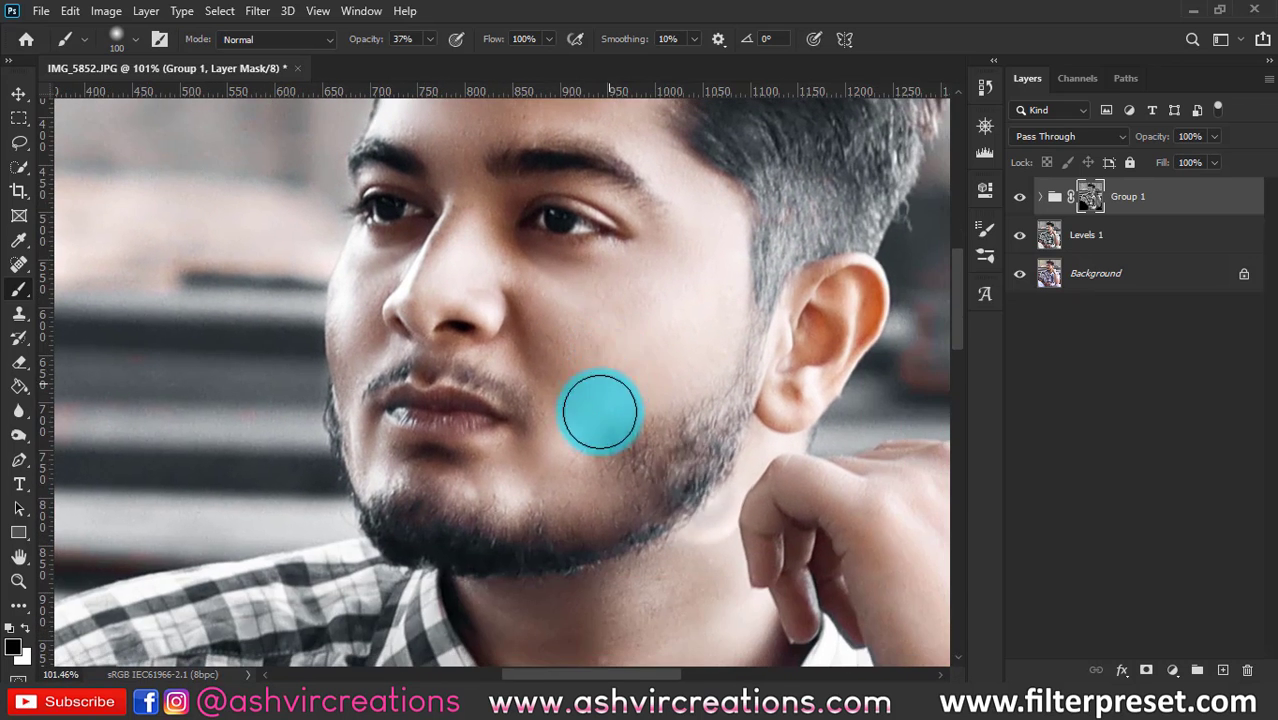
scroll(601, 411, "down", 4)
left_click_drag(709, 250, 670, 325)
- Compare the face and hand repeatedly with and without Group 1
left_click(1020, 199)
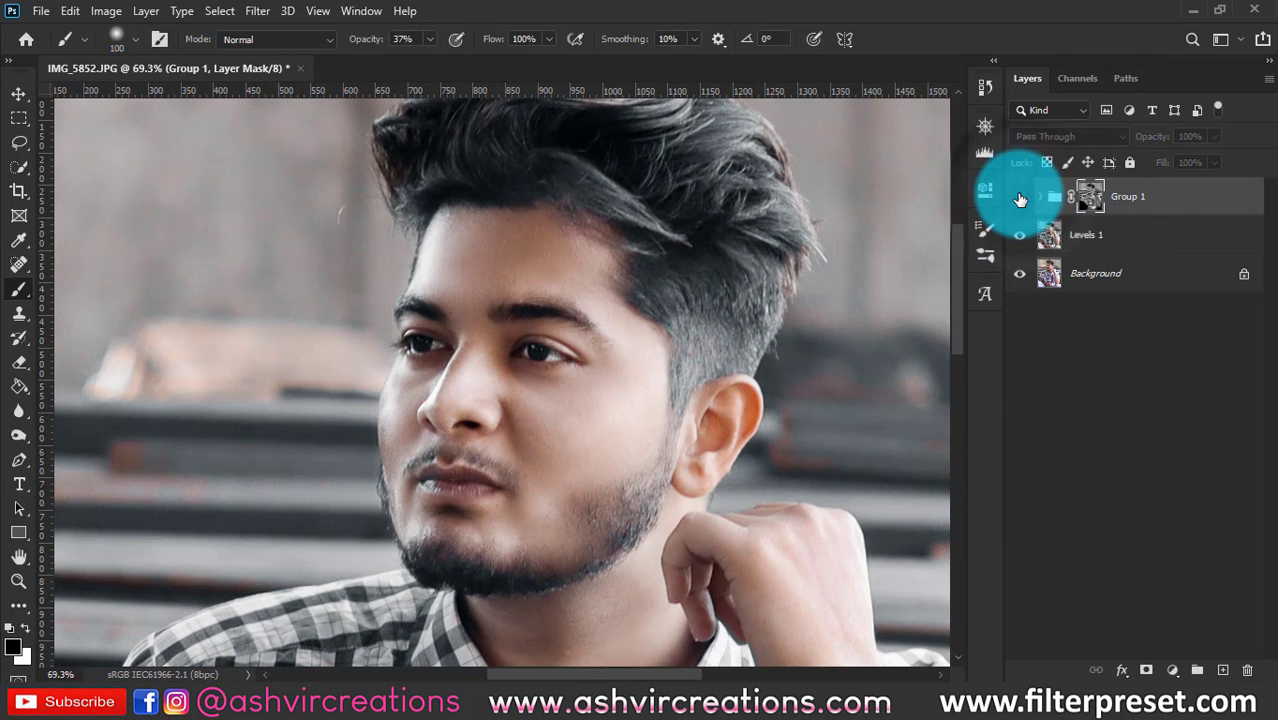
left_click(1019, 196)
left_click(1019, 196)
left_click(1019, 196)
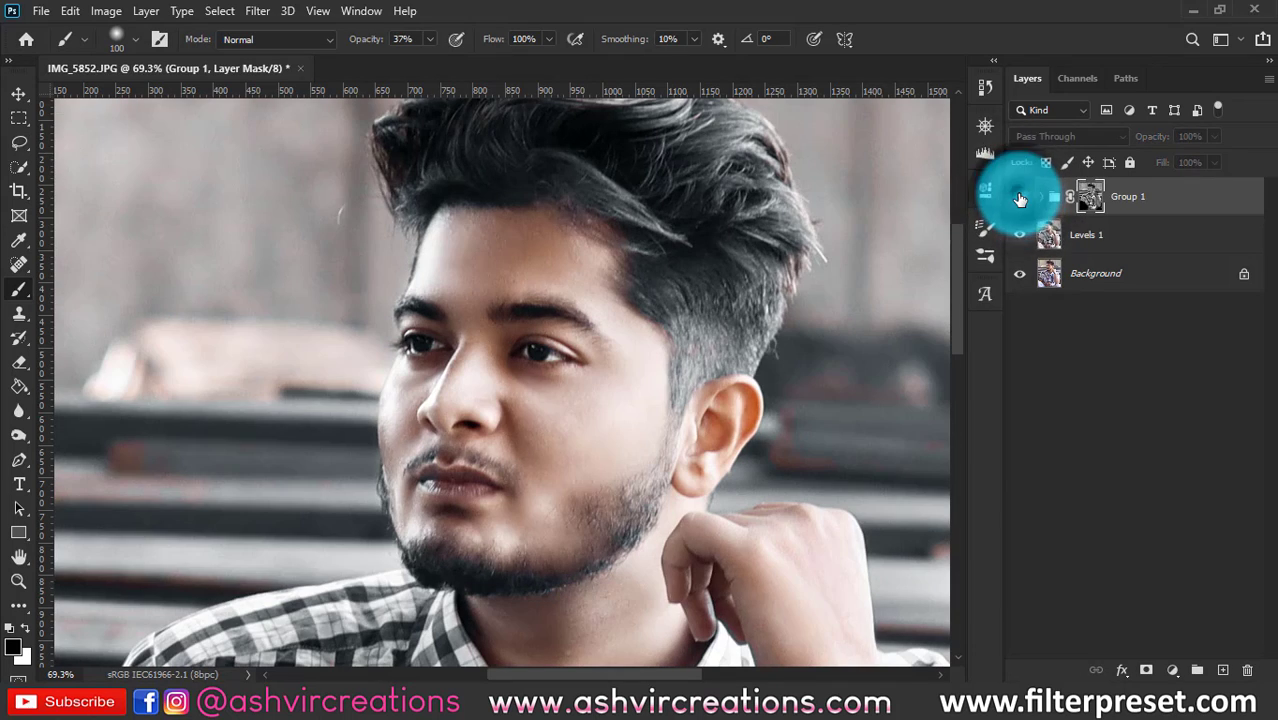
left_click(1019, 196)
left_click(1019, 196)
left_click(1019, 196)
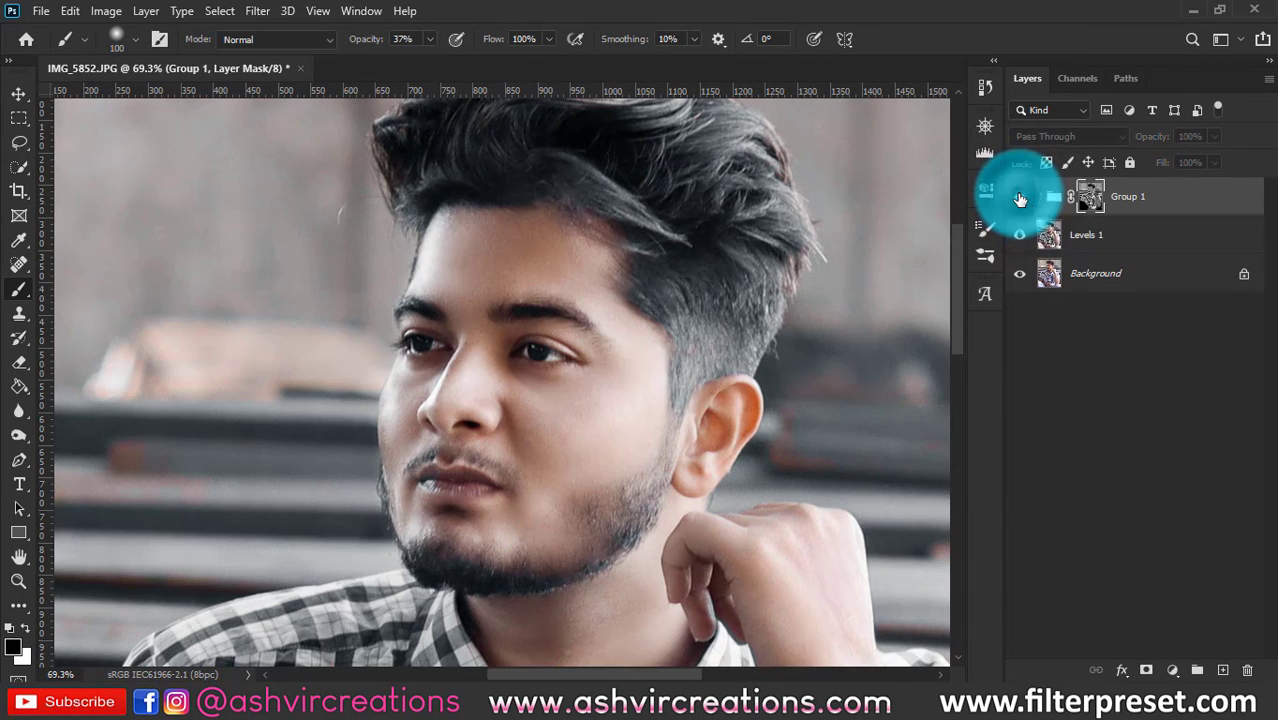
left_click(1019, 196)
left_click(1019, 196)
left_click(1019, 196)
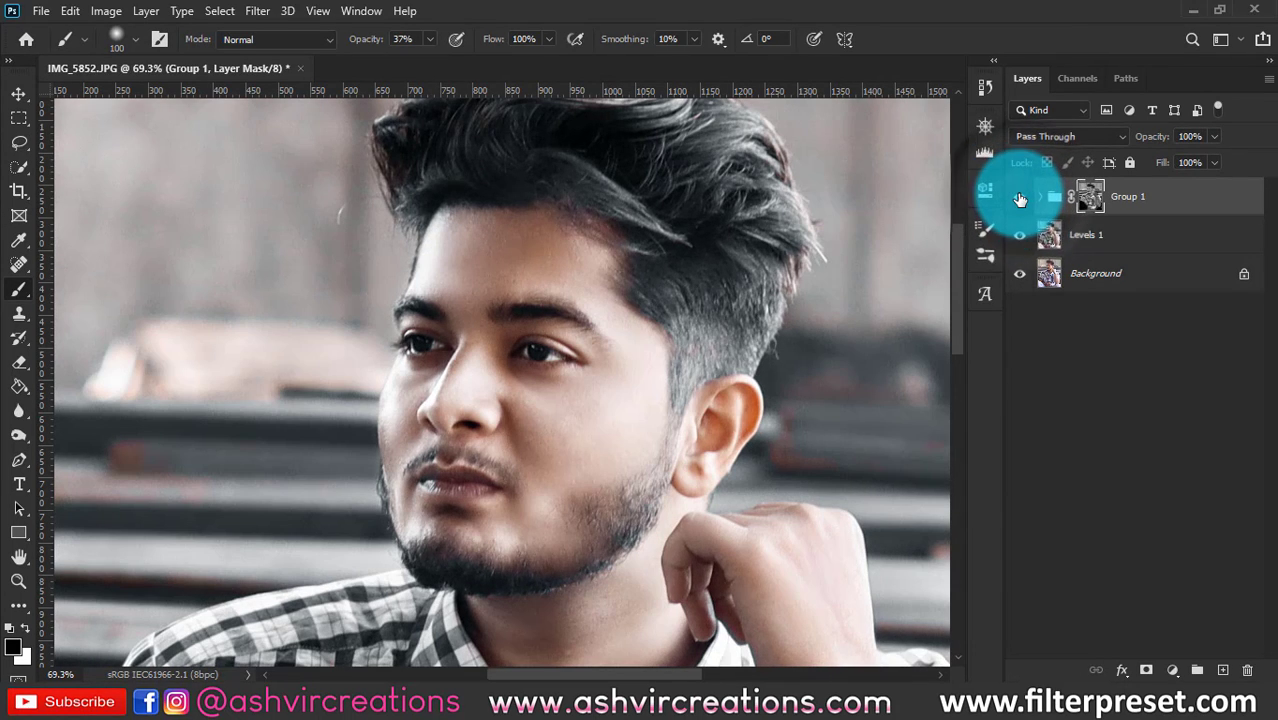
- Merge Group 1 and the Levels 1 layer into a single layer
key("v")
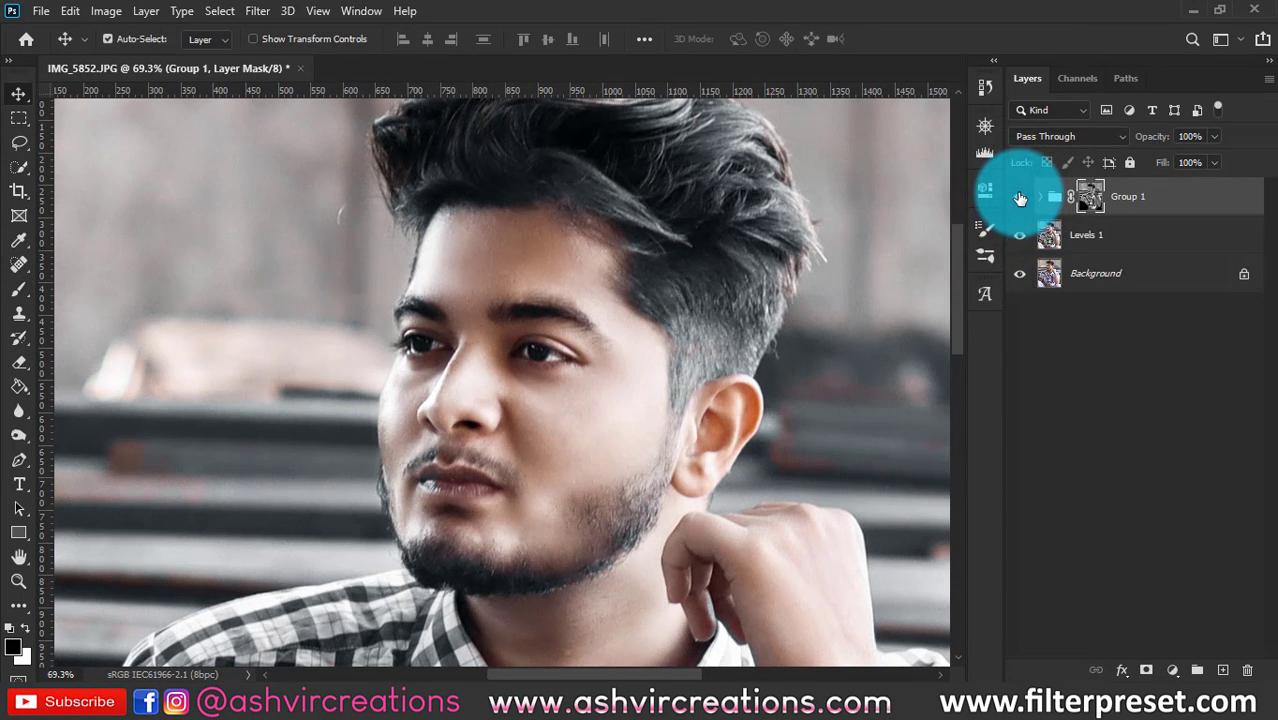
left_click(1124, 232, "shift")
right_click(1124, 229)
left_click(937, 553)
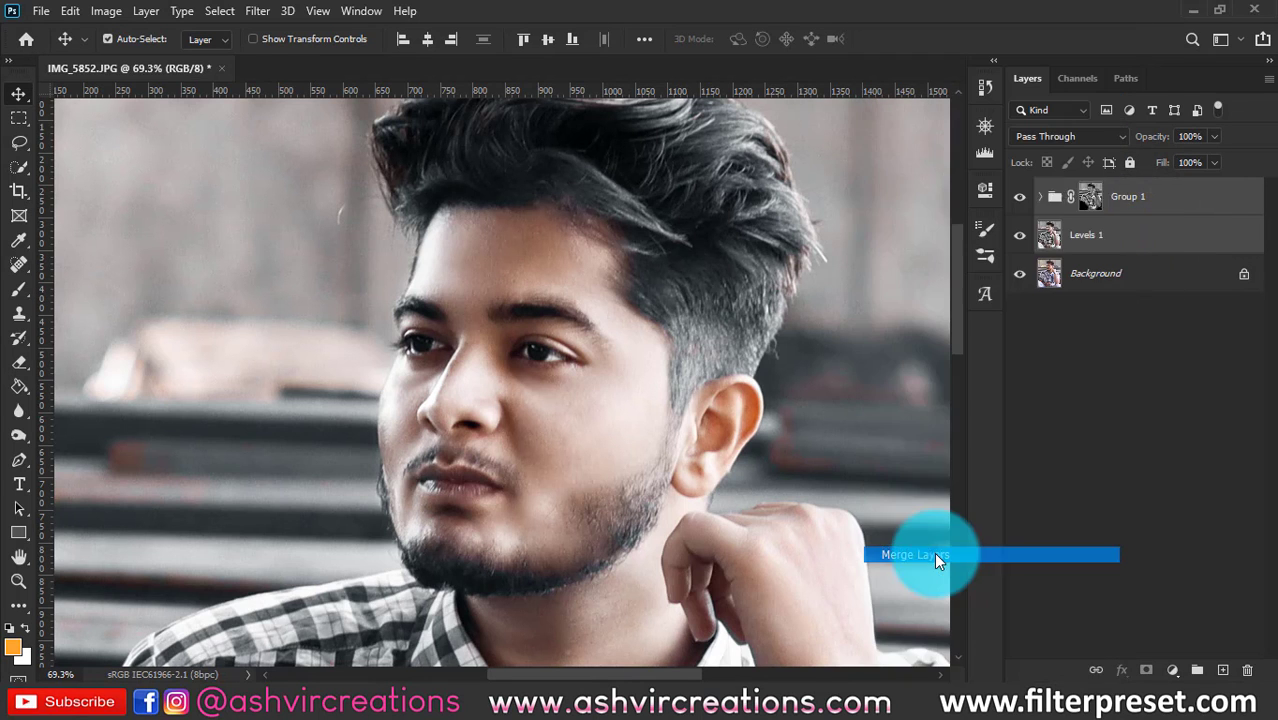
- Apply the Camera Raw Filter to the merged layer with Clarity set to +10
scroll(665, 375, "down", 5)
scroll(485, 271, "down", 2)
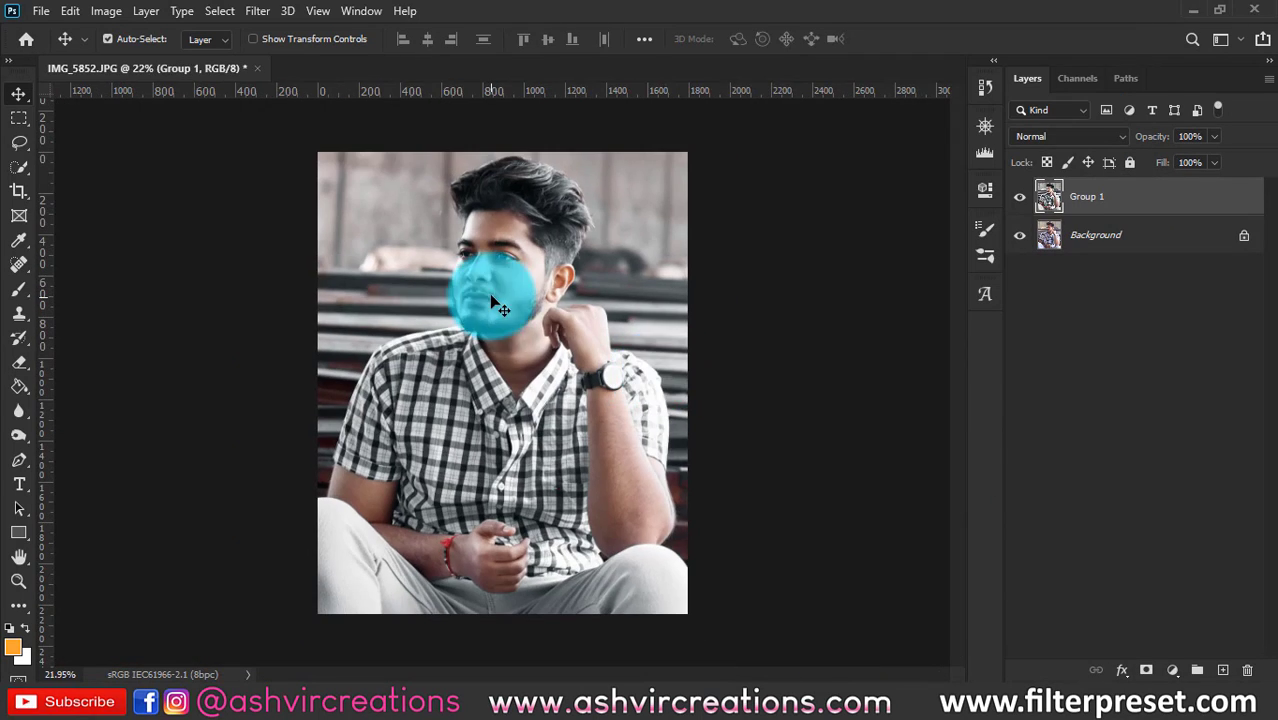
scroll(522, 294, "up", 3)
scroll(538, 287, "up", 1)
scroll(540, 280, "up", 4)
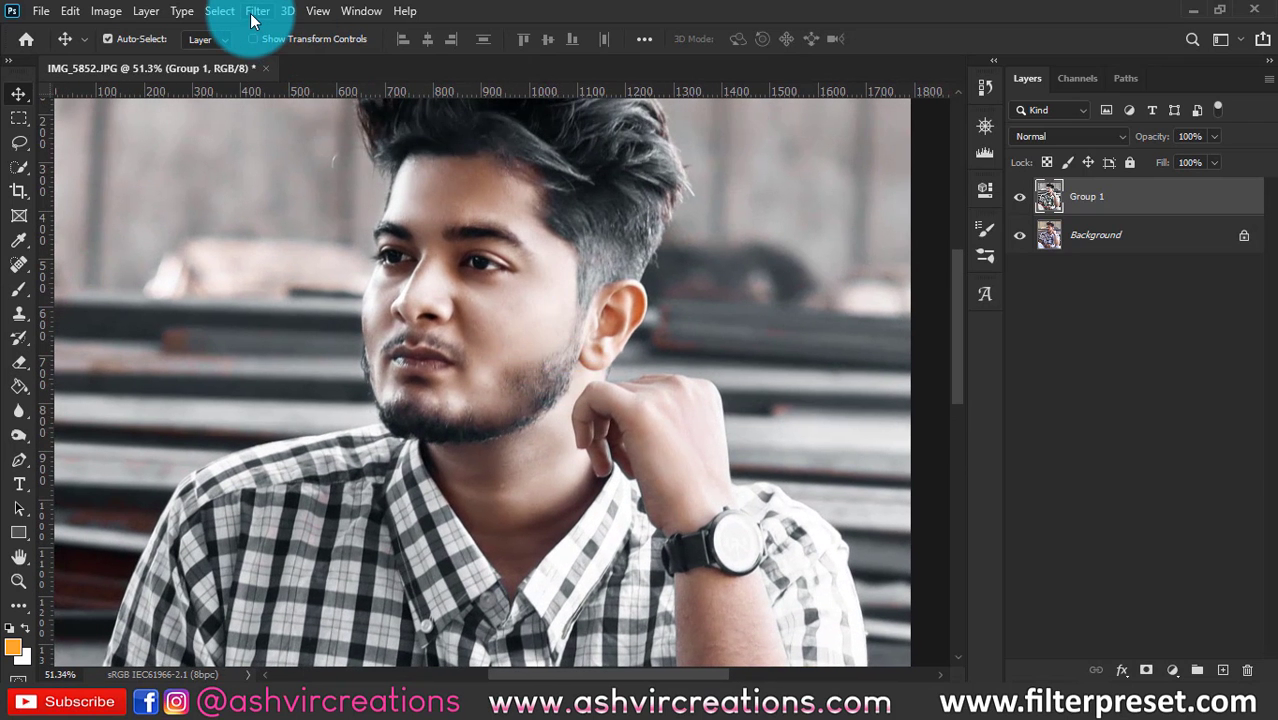
left_click(255, 14)
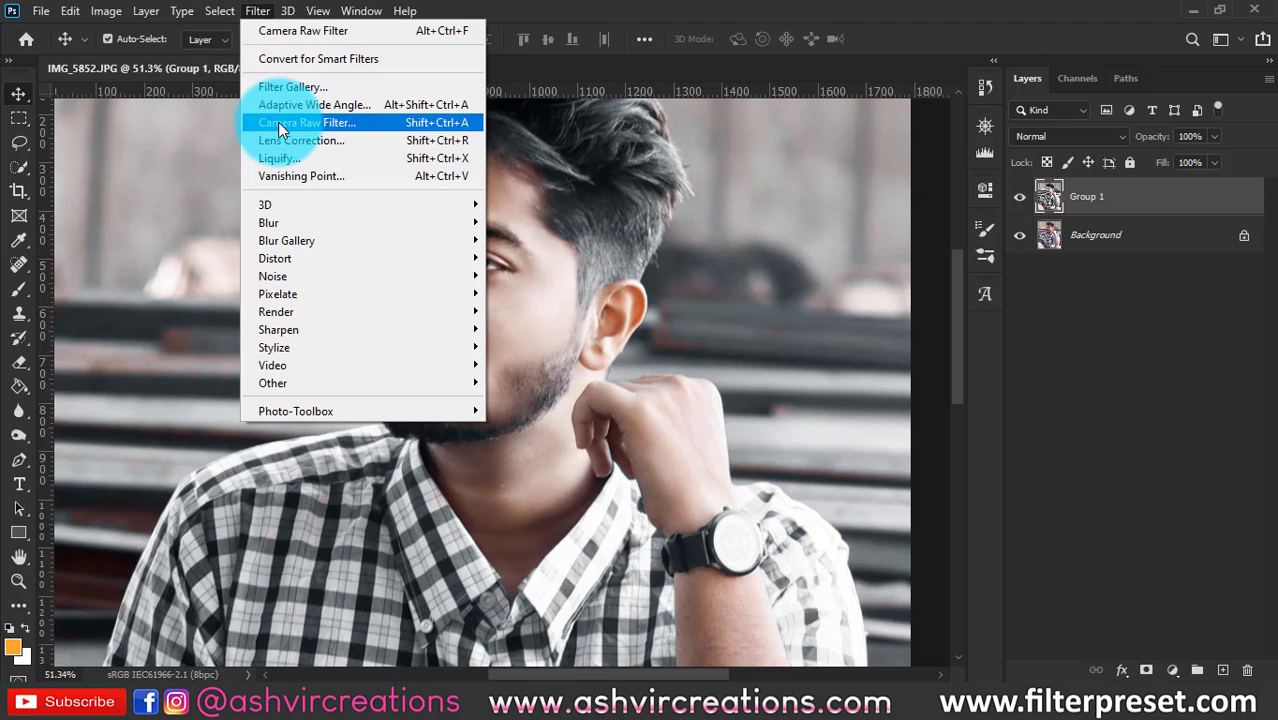
left_click(278, 122)
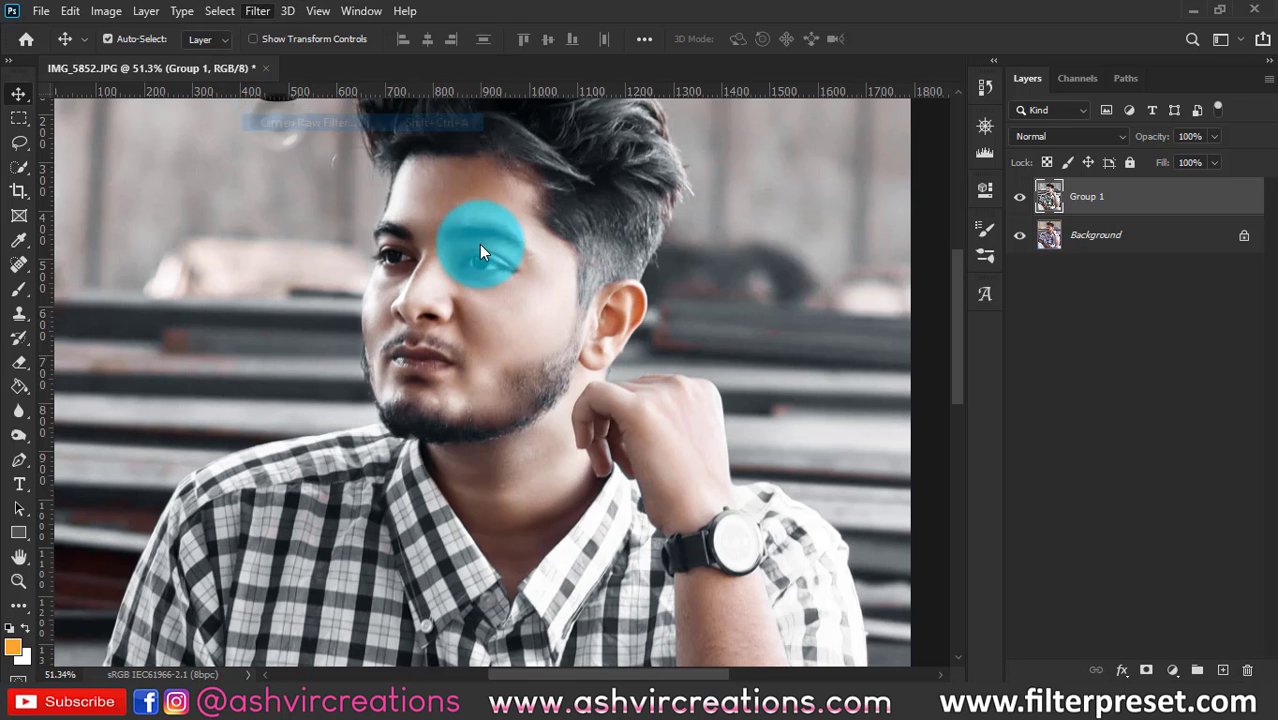
scroll(1082, 535, "down", 5)
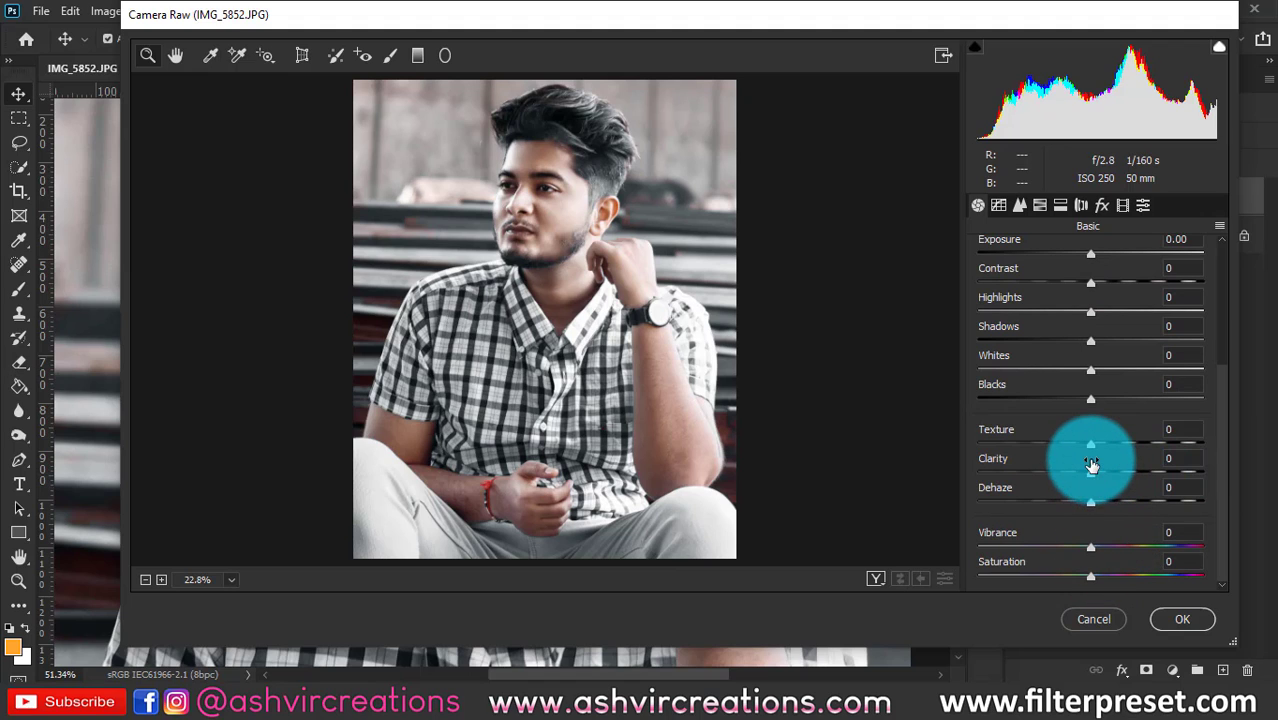
left_click_drag(1095, 470, 1099, 470)
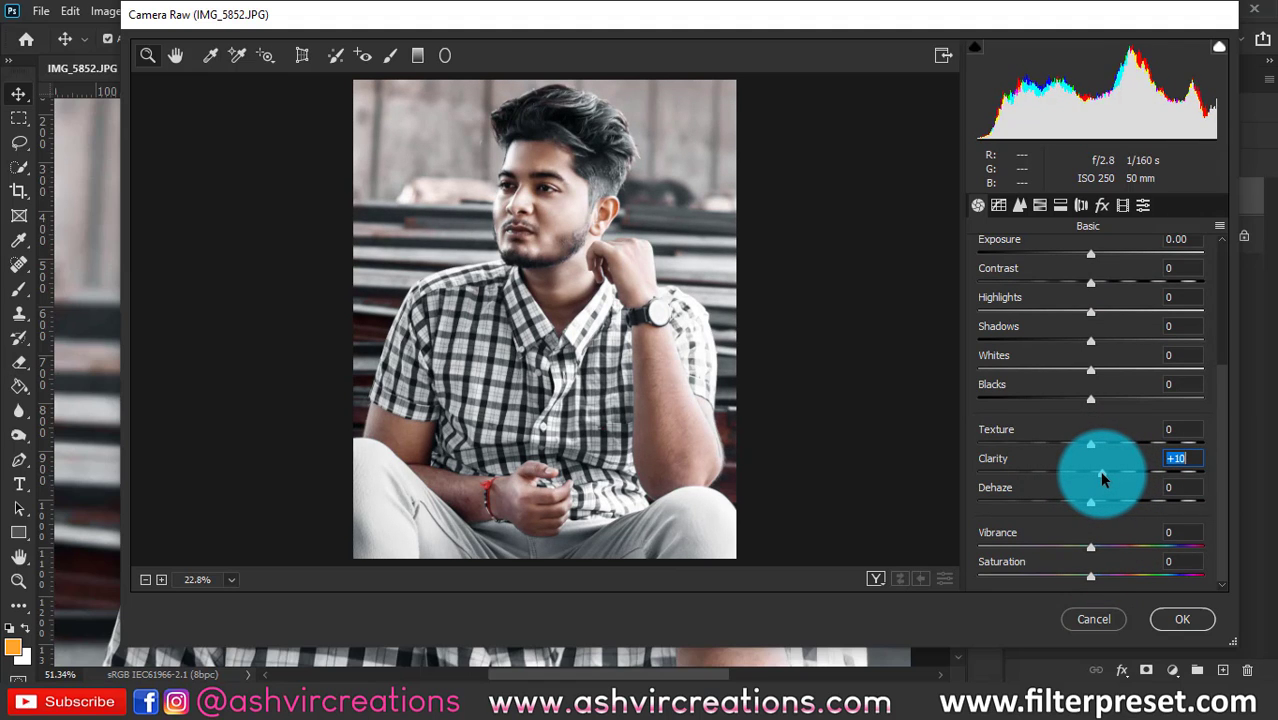
left_click(1180, 617)
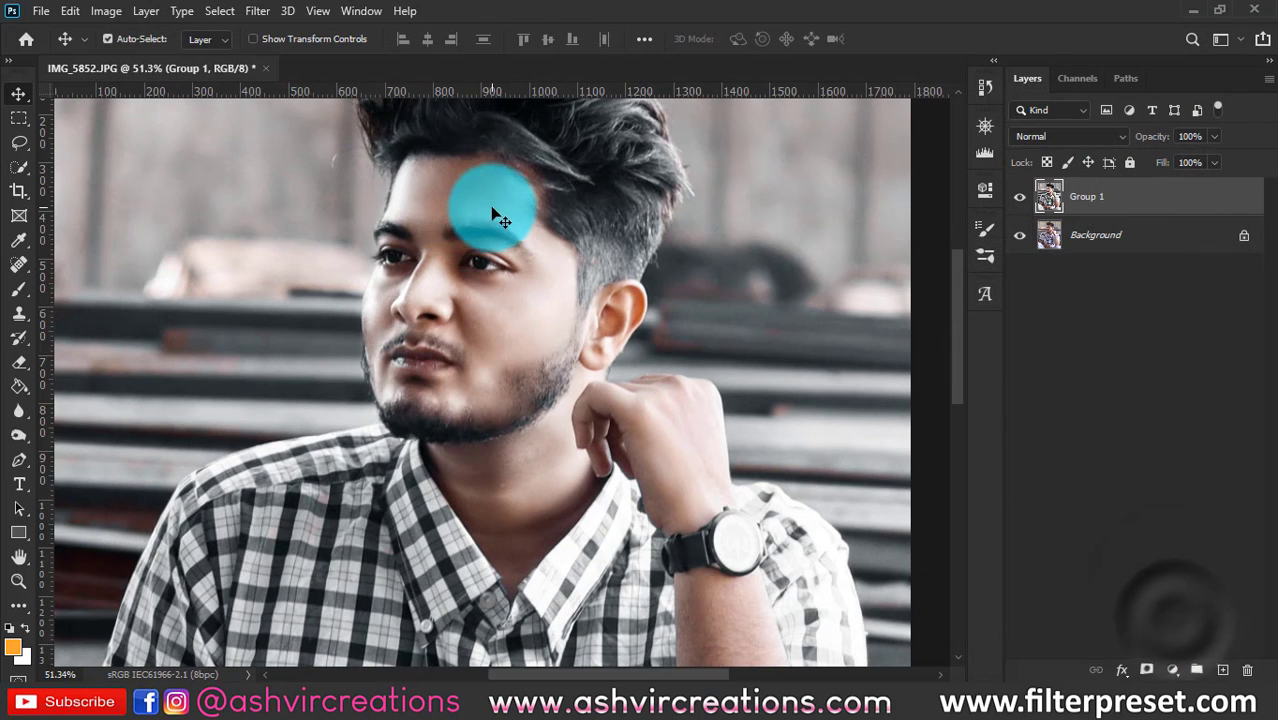
- Check the portrait and duplicate the merged Group 1 layer under the name Group 1 copy
scroll(494, 209, "down", 6)
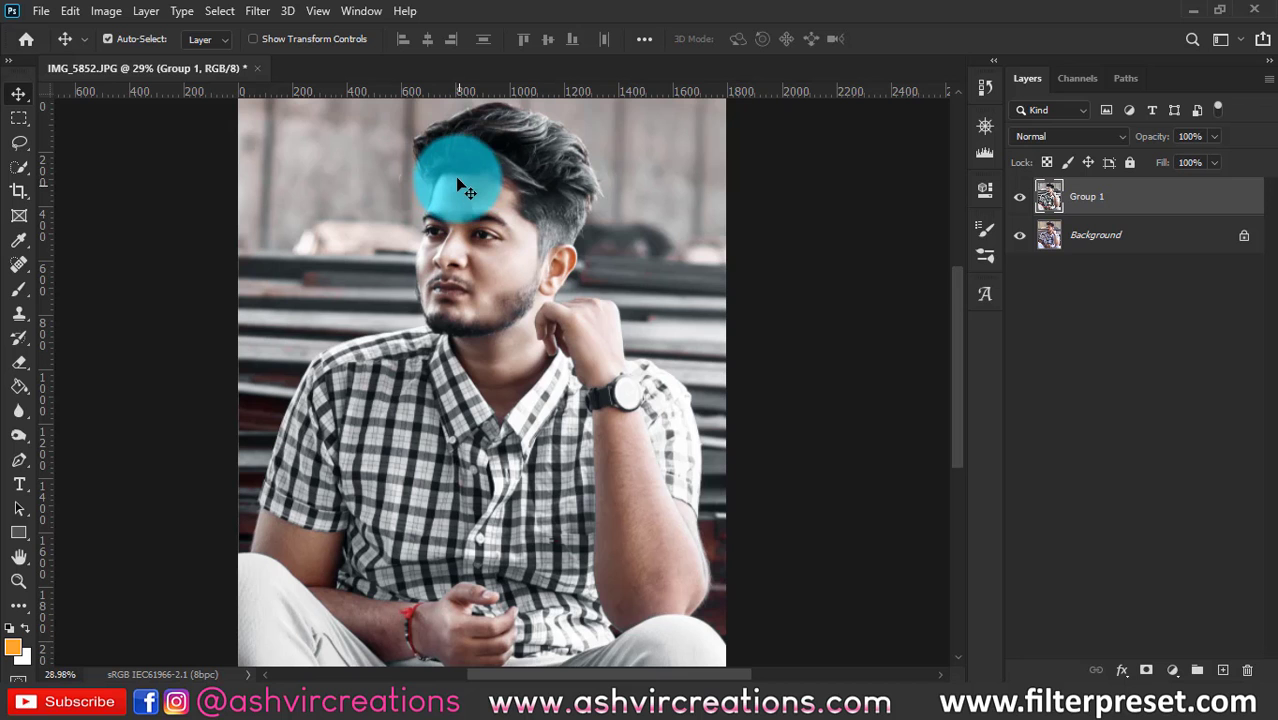
left_click_drag(555, 255, 456, 262)
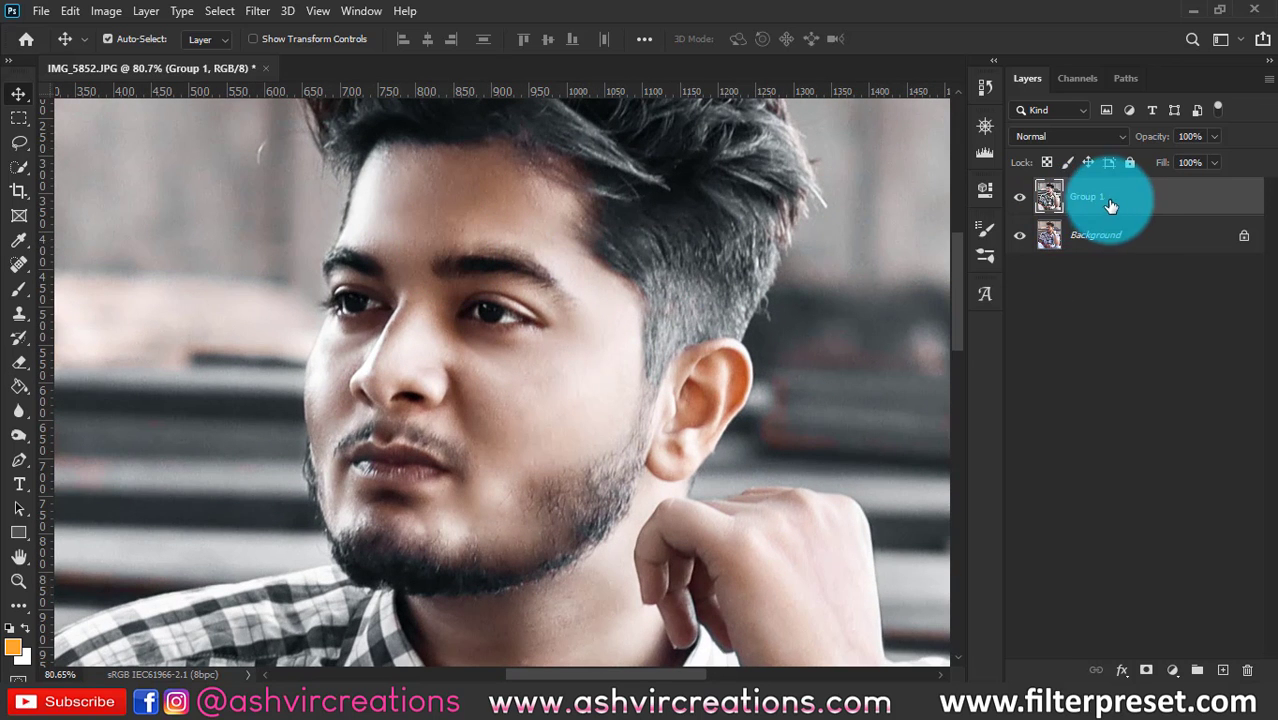
right_click(1148, 193)
left_click(986, 100)
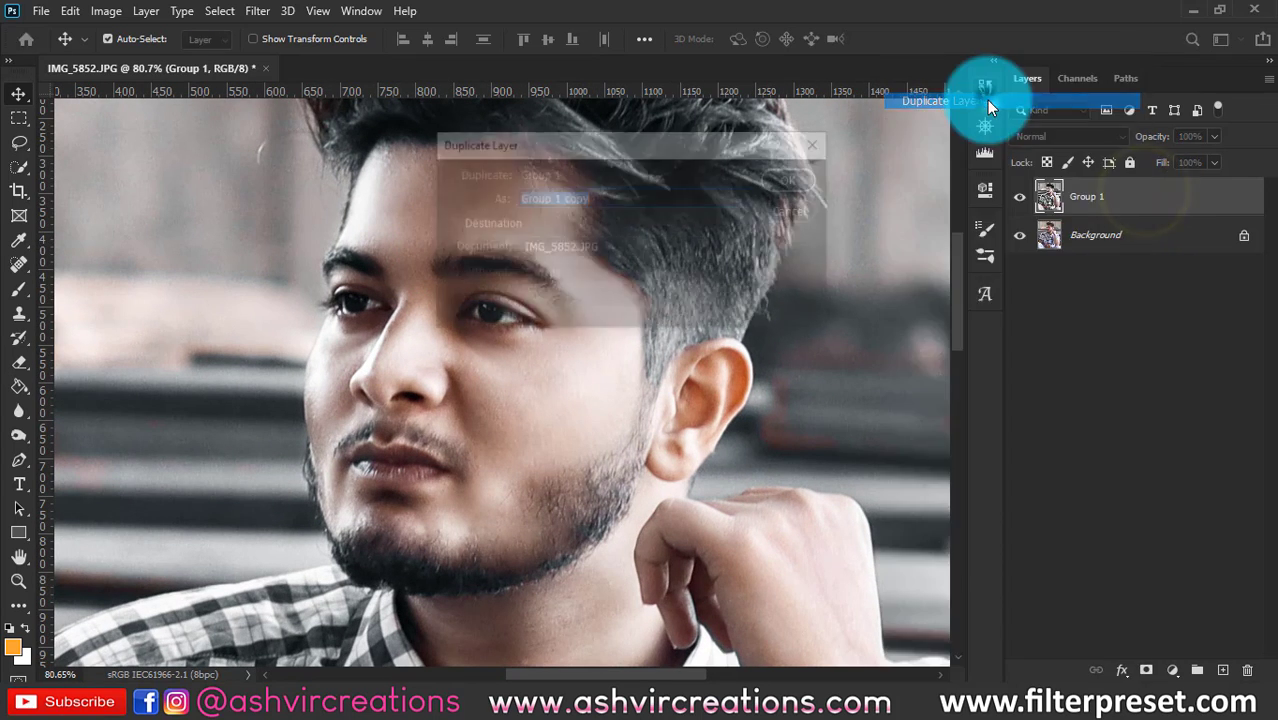
left_click(800, 177)
- Open the Filter Gallery on Group 1 copy with the Texturizer effect and bring the face into the preview
left_click(257, 11)
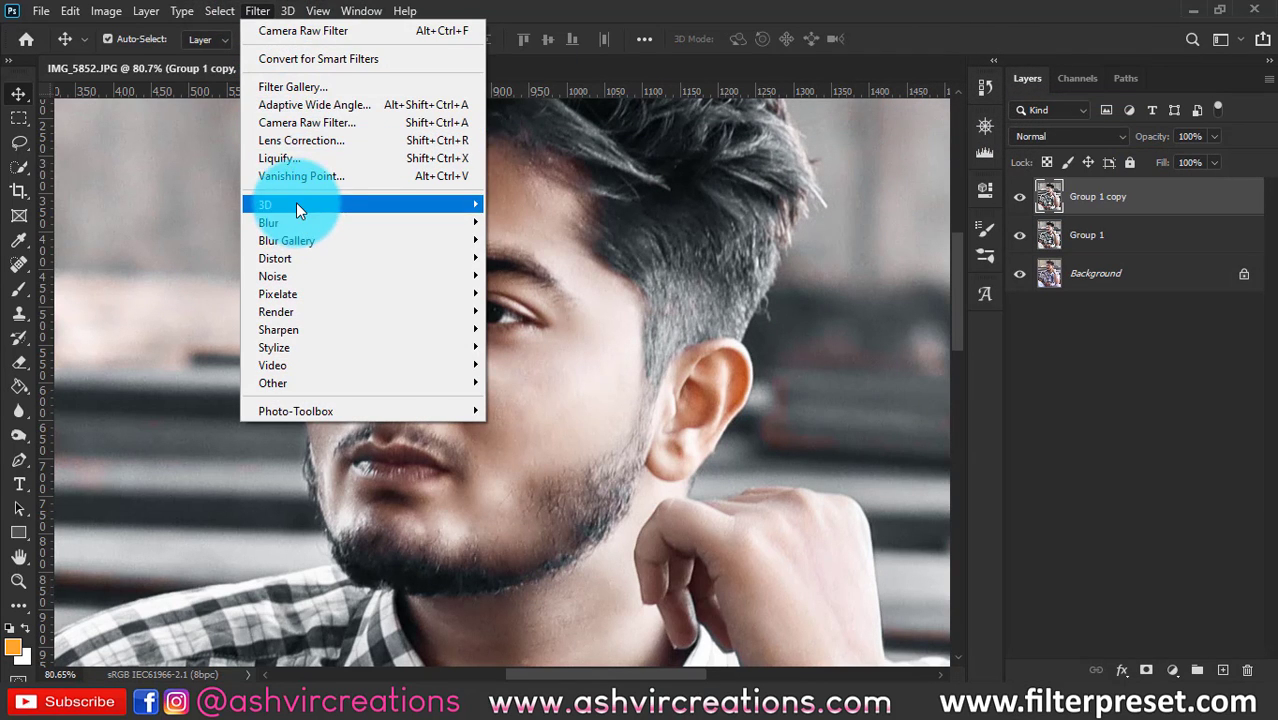
left_click(312, 88)
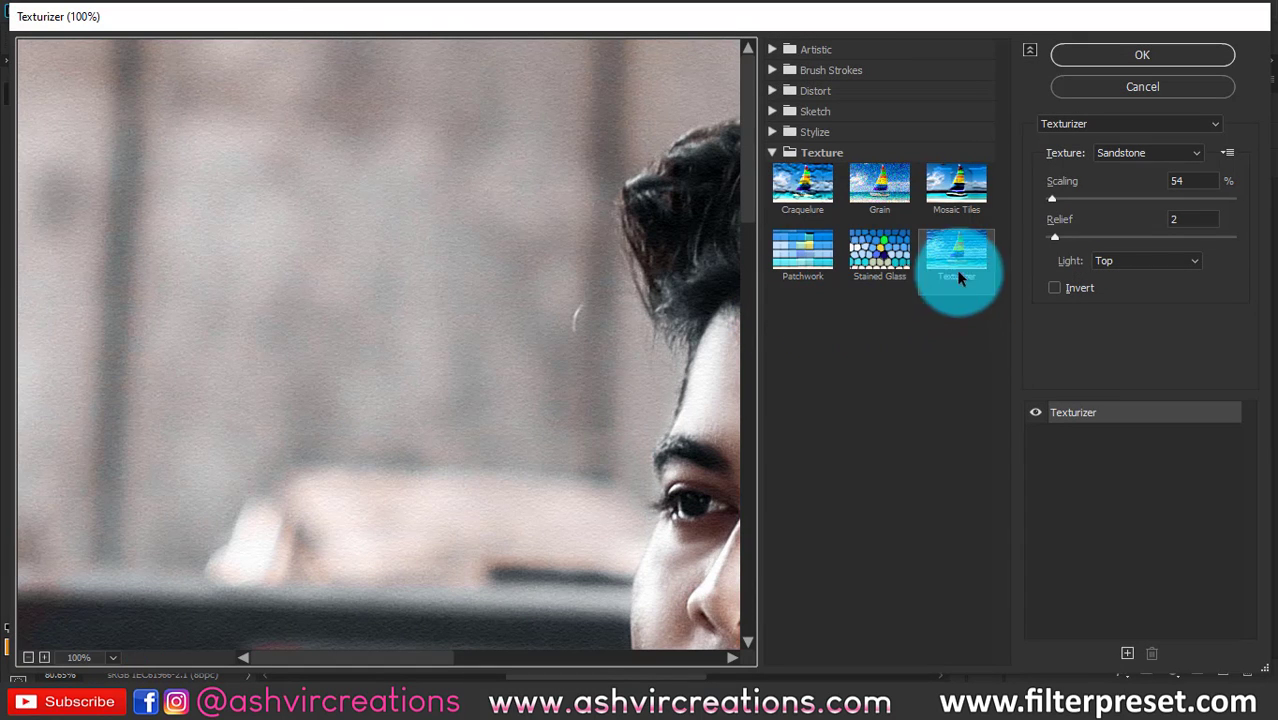
left_click(769, 152)
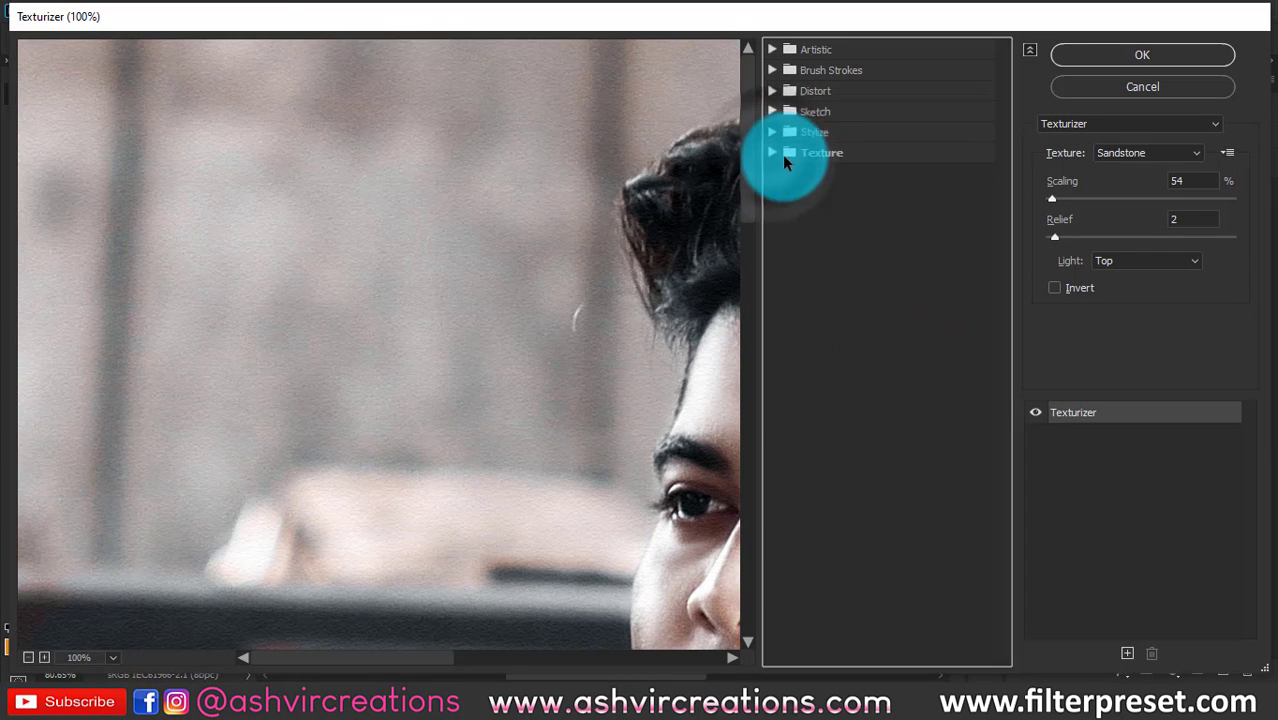
left_click(784, 157)
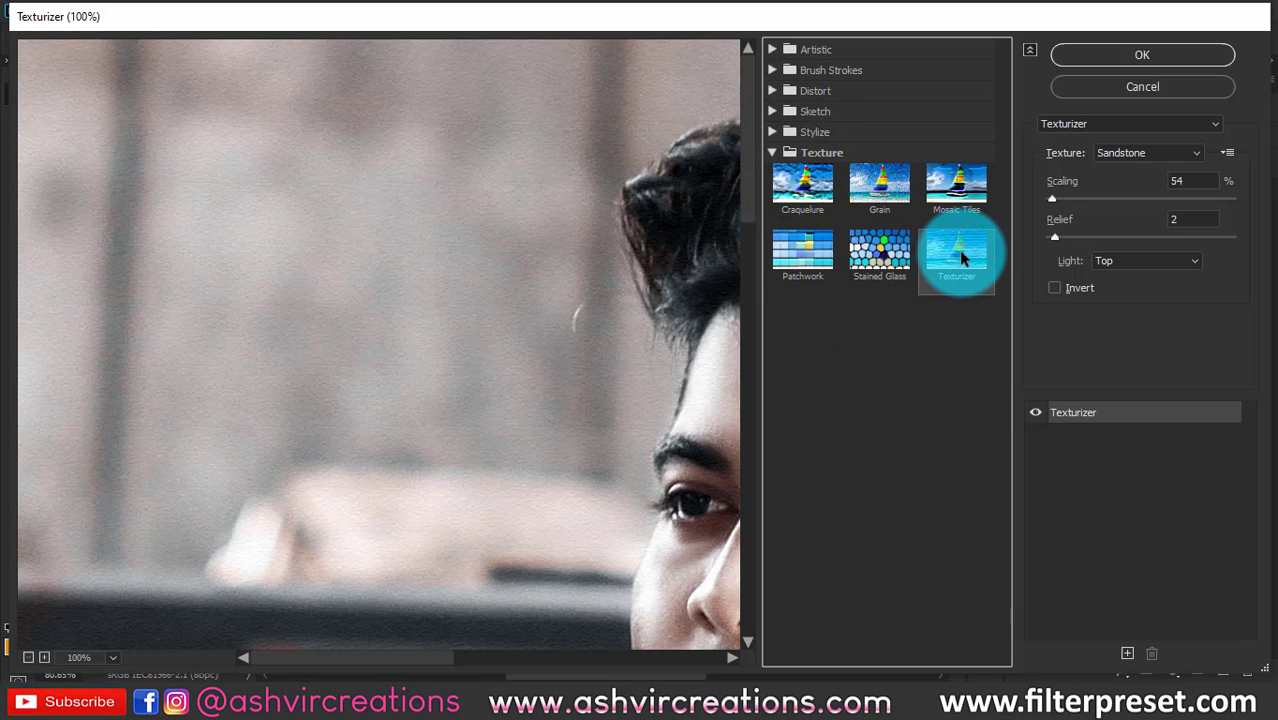
left_click(575, 338)
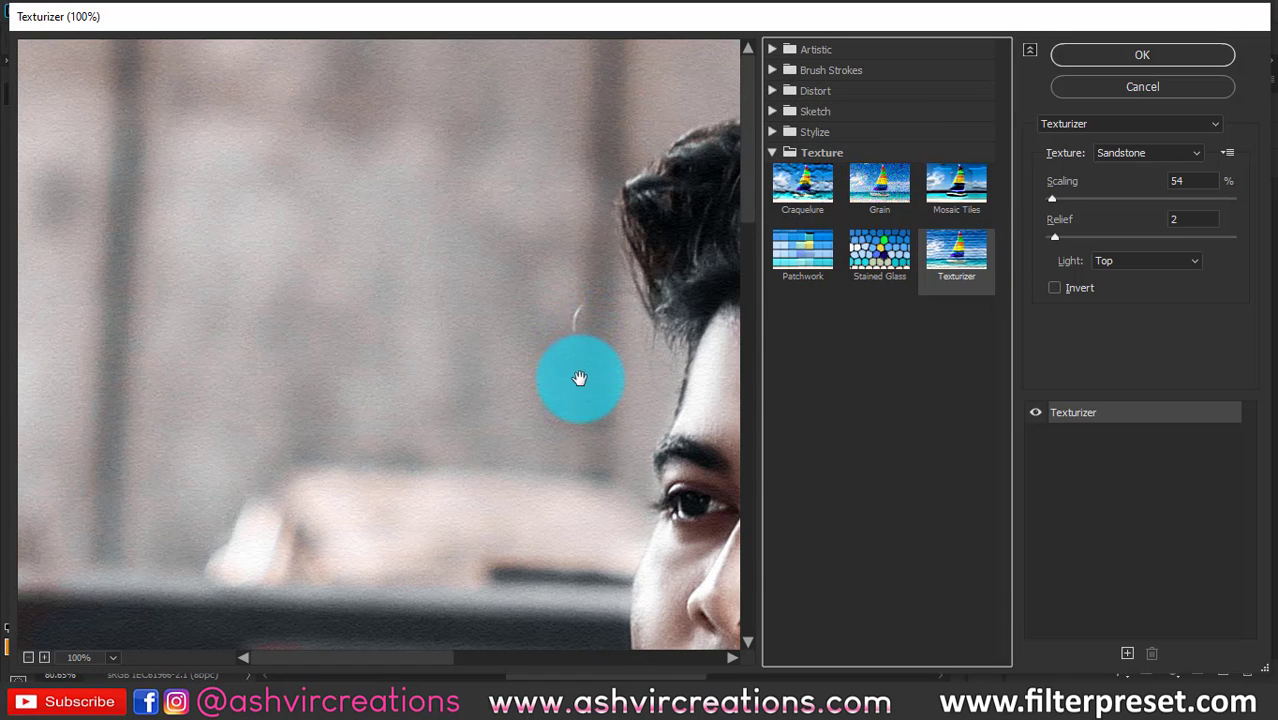
left_click_drag(579, 378, 157, 191)
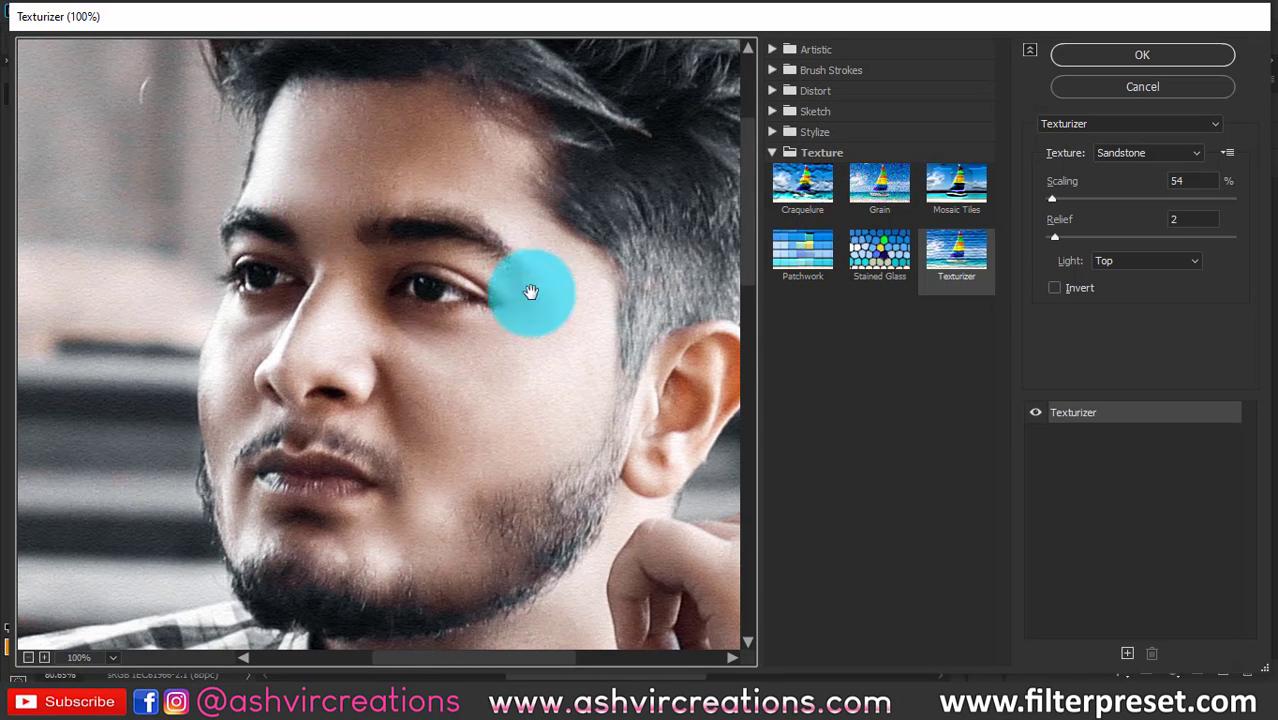
left_click(874, 222)
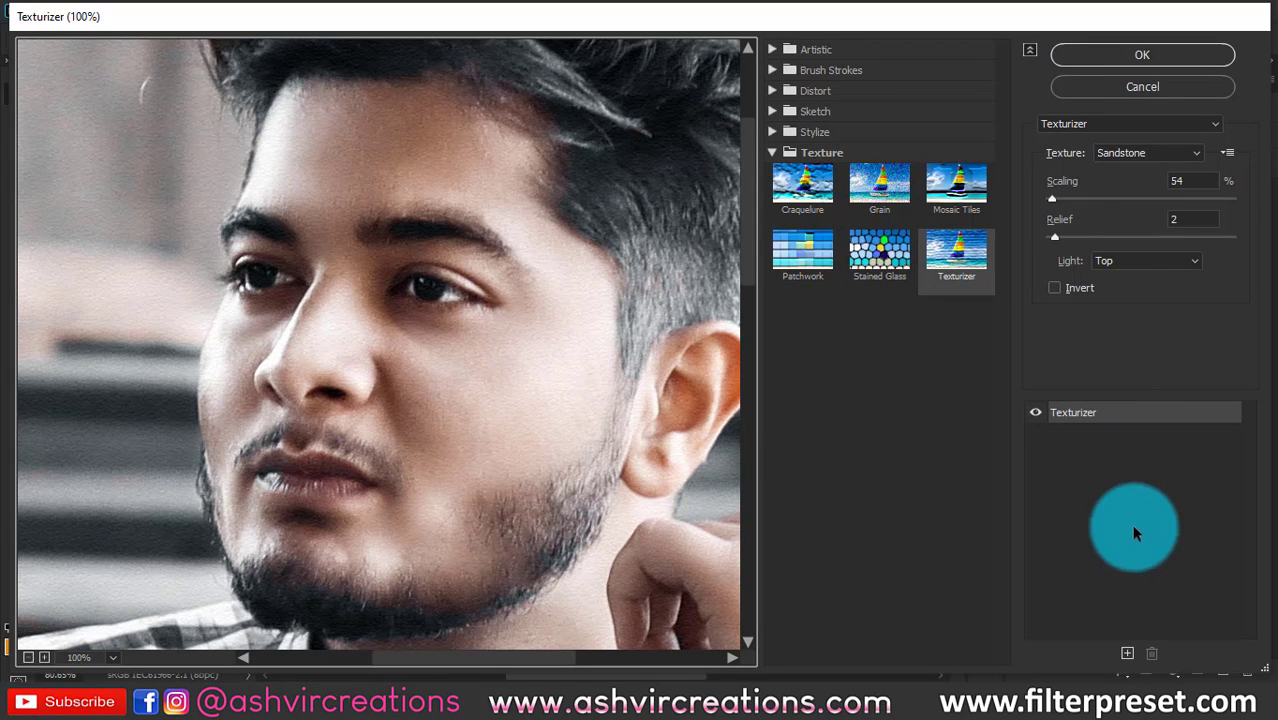
left_click(499, 519)
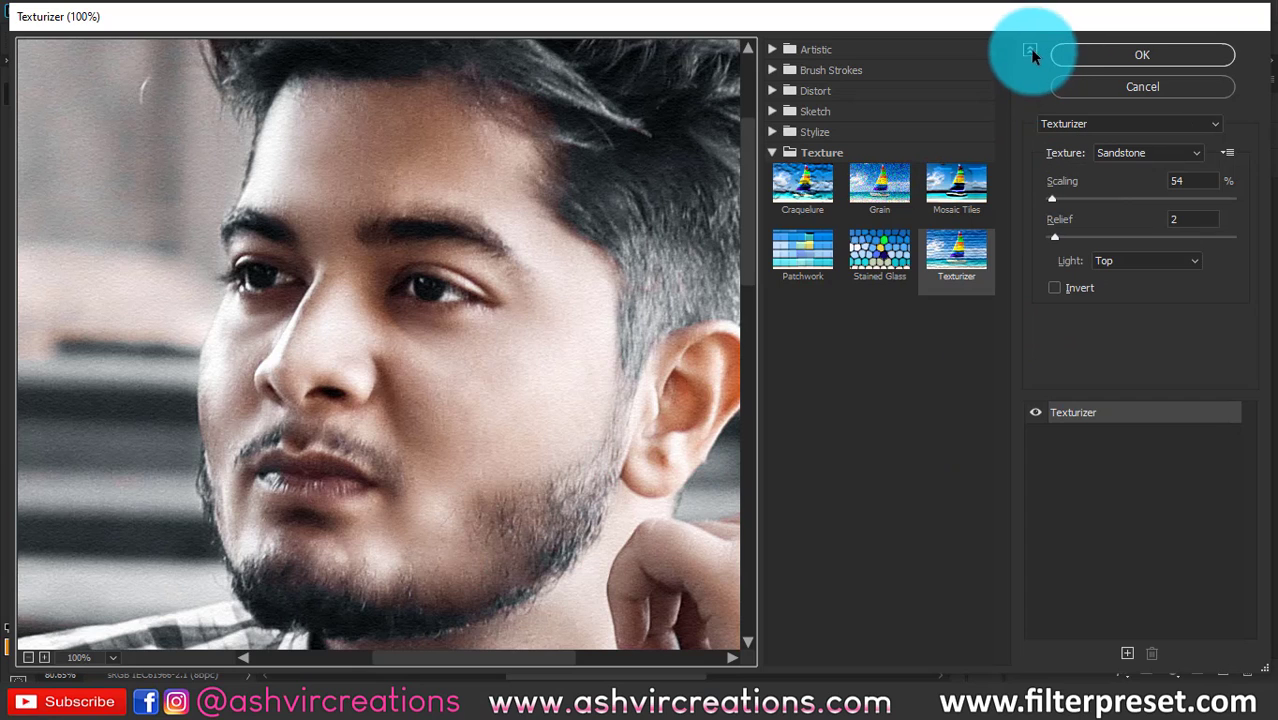
left_click(398, 292)
- Set the Texturizer to the Sandstone texture with 54% scaling, relief 2 and light from Top
left_click(1198, 160)
left_click(1140, 156)
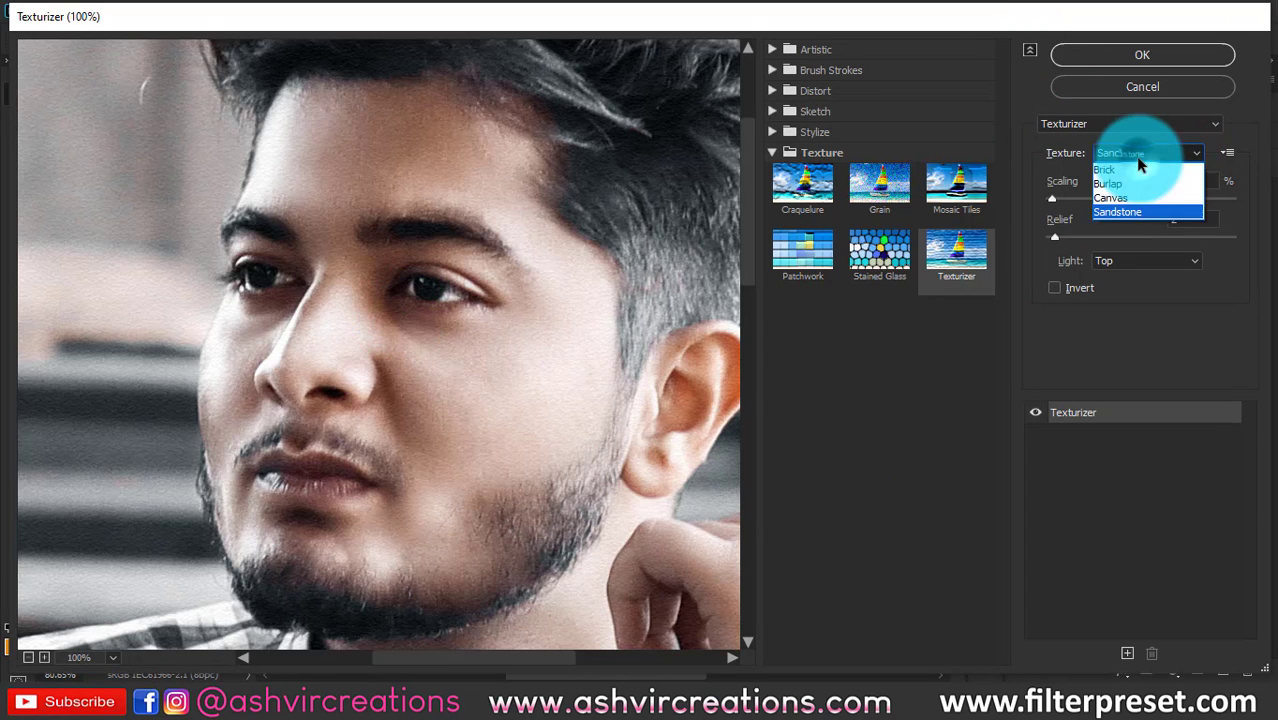
left_click(1142, 213)
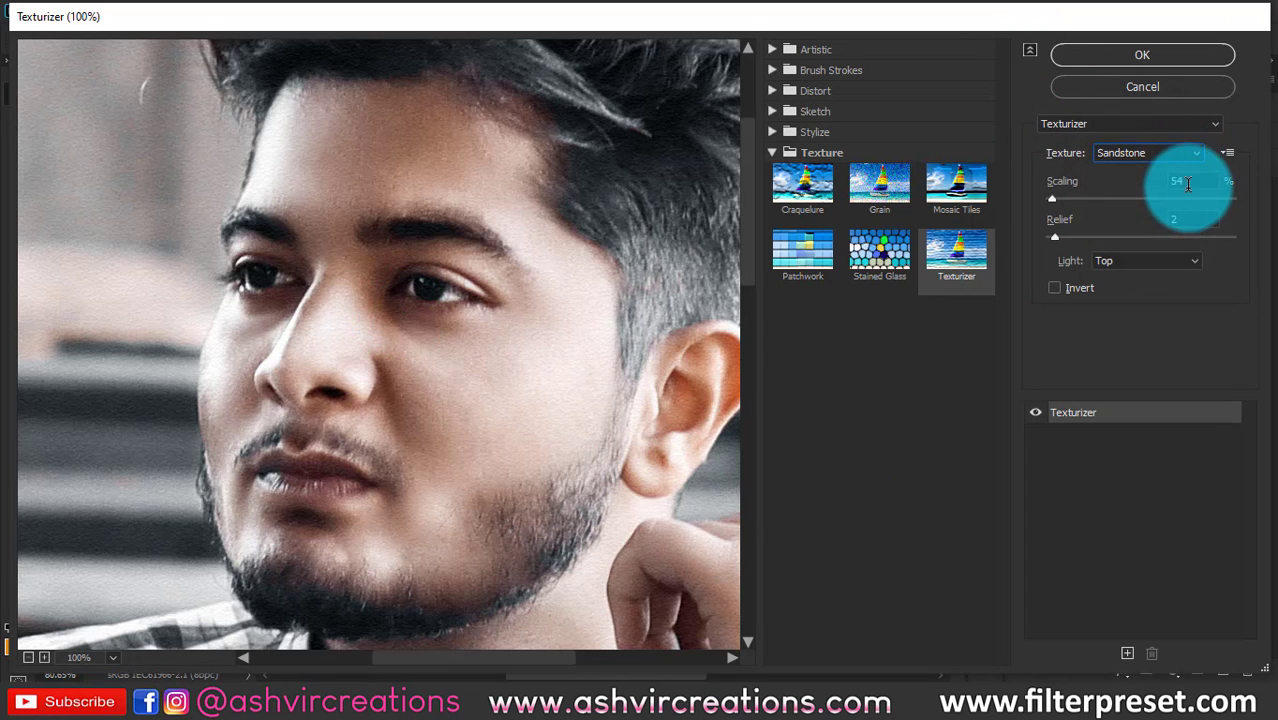
left_click(1182, 186)
key("BackSpace")
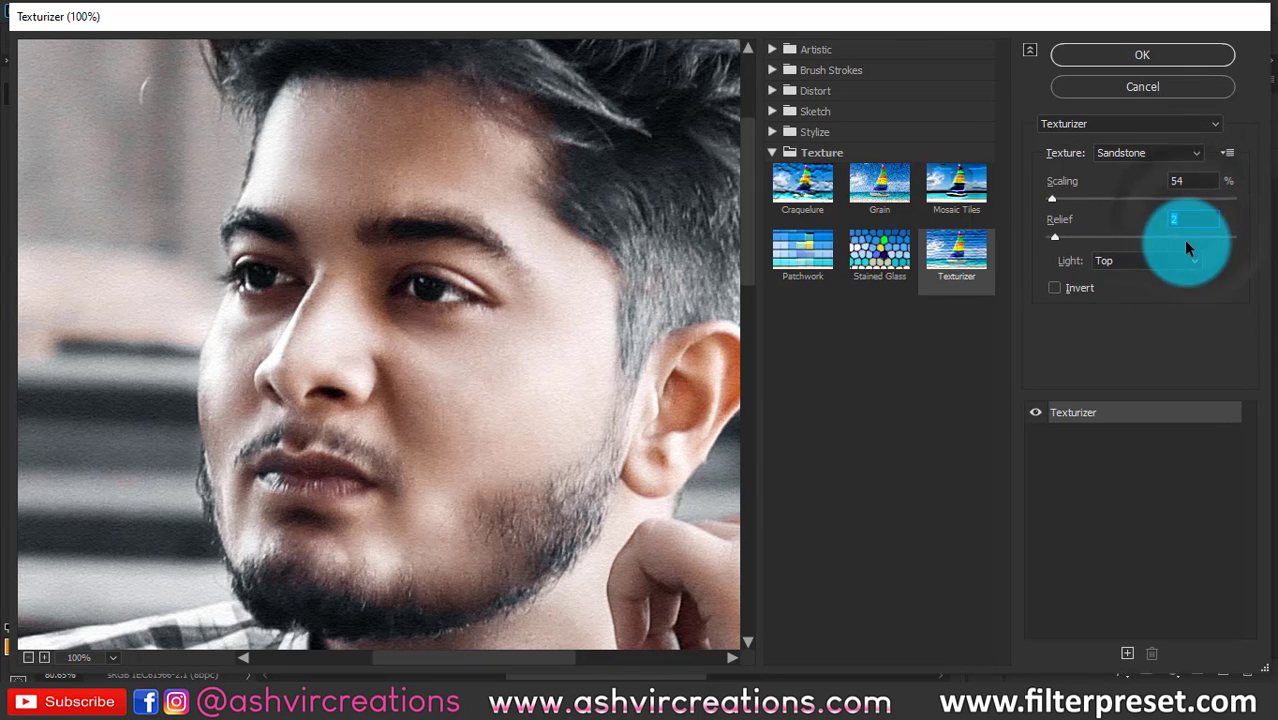
left_click(1168, 259)
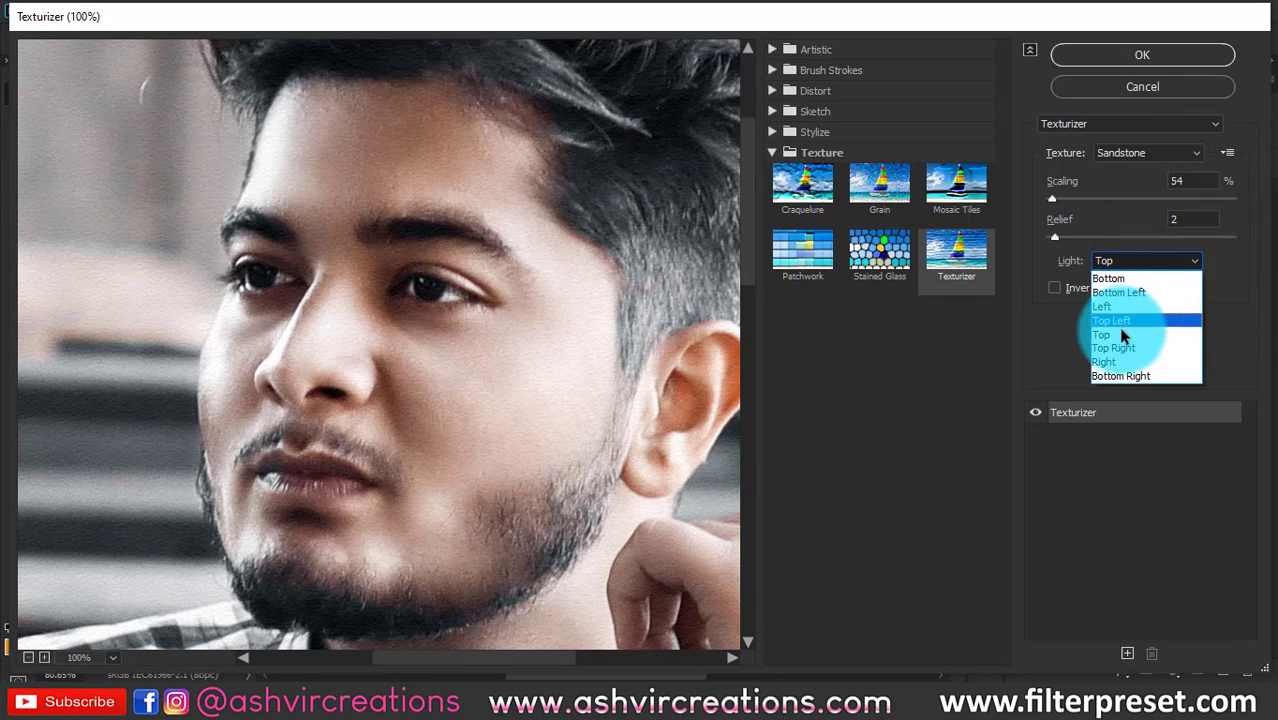
left_click(1121, 334)
left_click(945, 365)
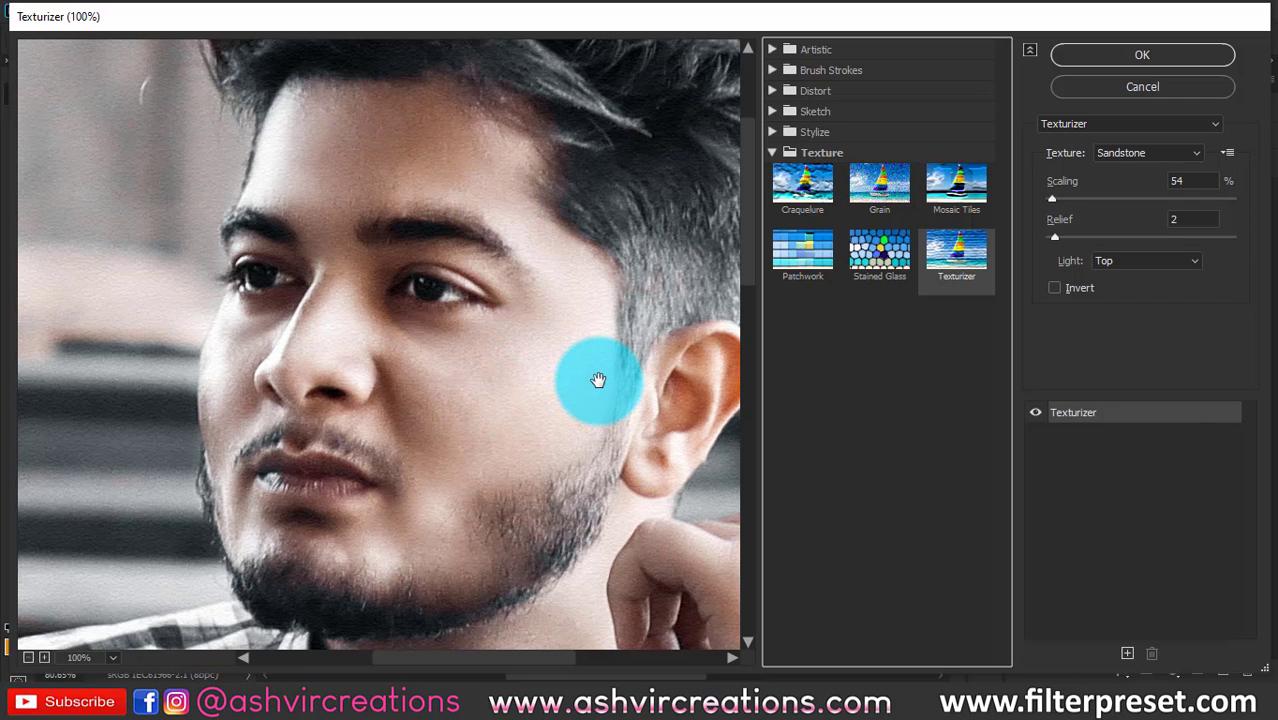
- Apply the Texturizer effect and add a layer mask to Group 1 copy
left_click(1088, 58)
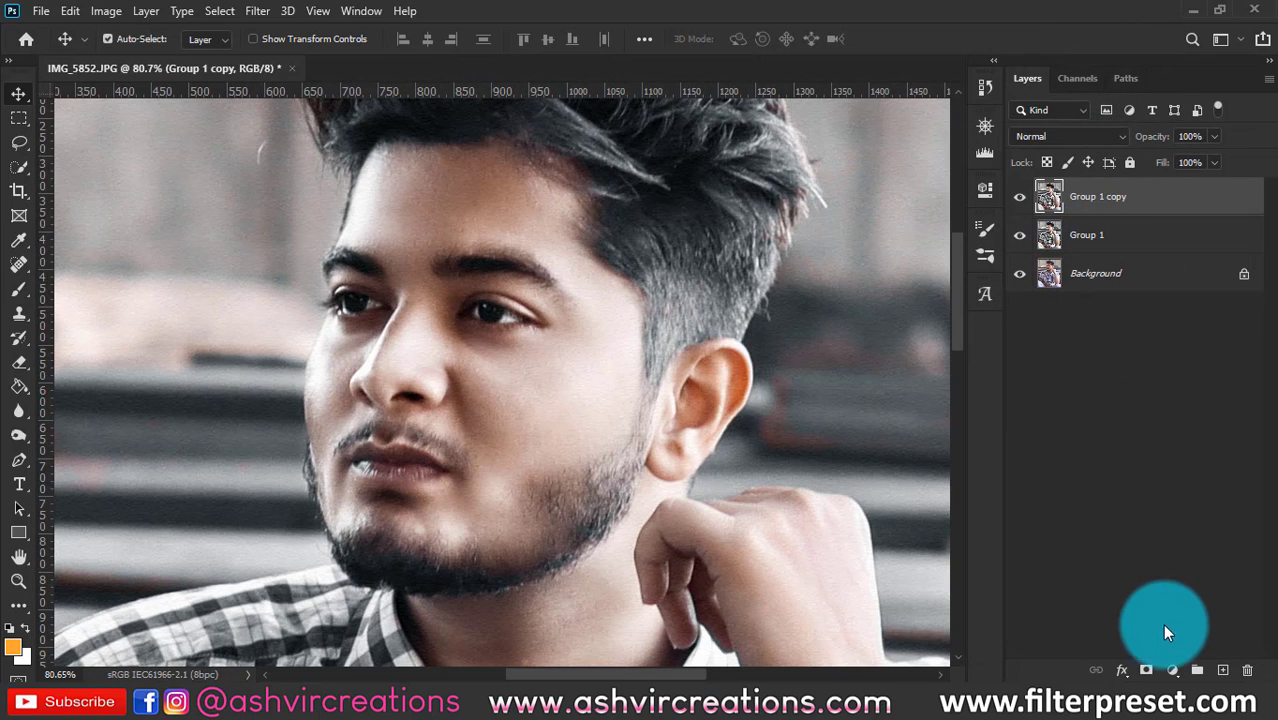
left_click(1146, 669)
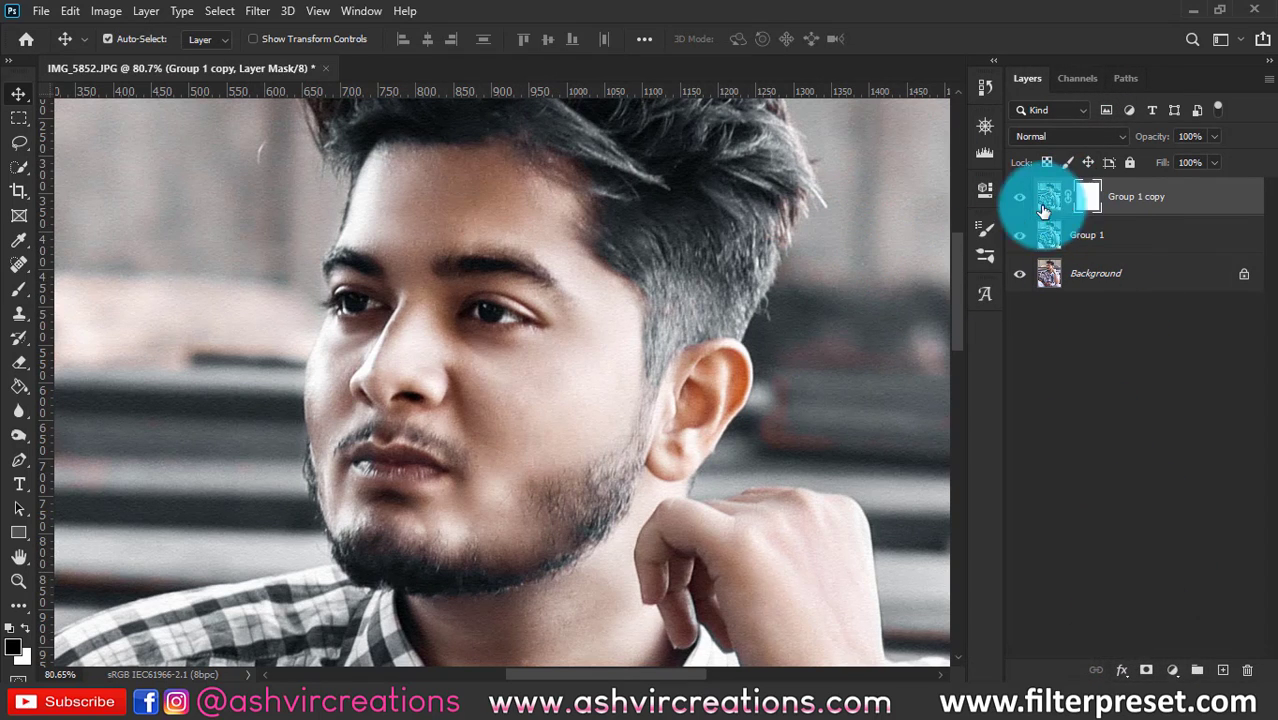
- Examine the face up close and compare it with and without the Group 1 copy texture layer
scroll(380, 276, "up", 5)
left_click_drag(475, 308, 420, 211)
scroll(427, 232, "down", 2)
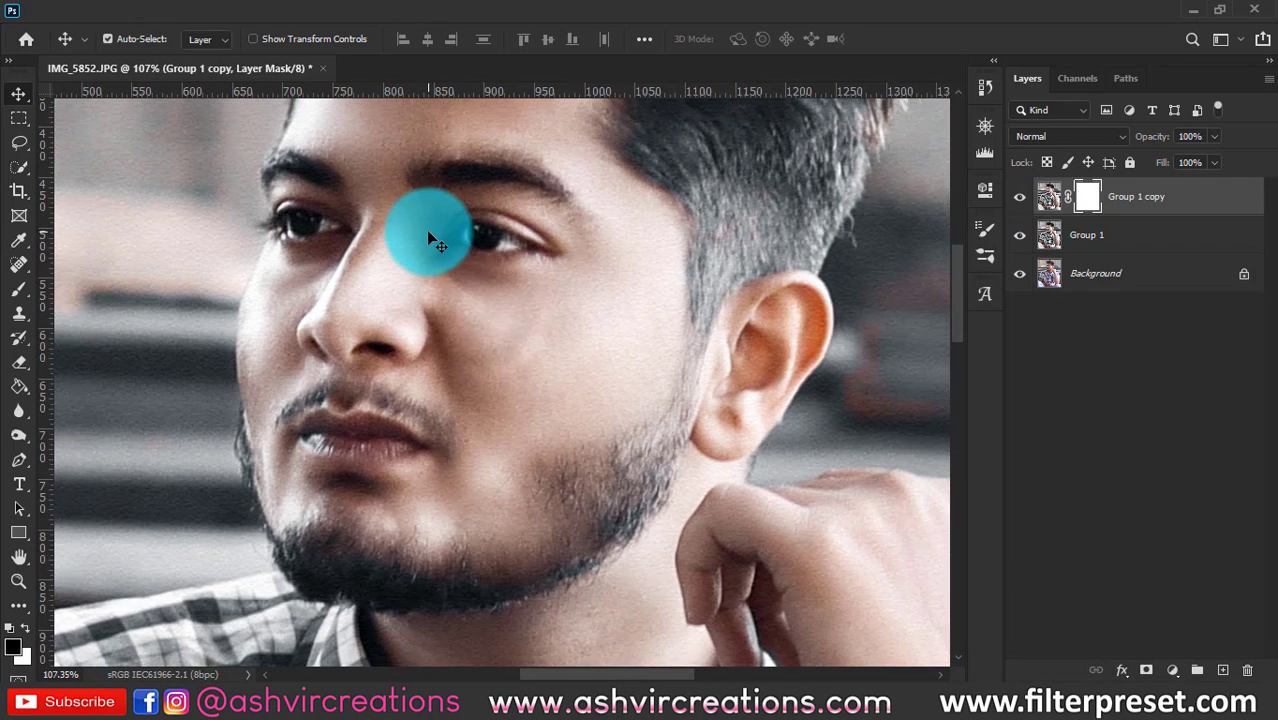
left_click(1022, 200)
left_click(1022, 200)
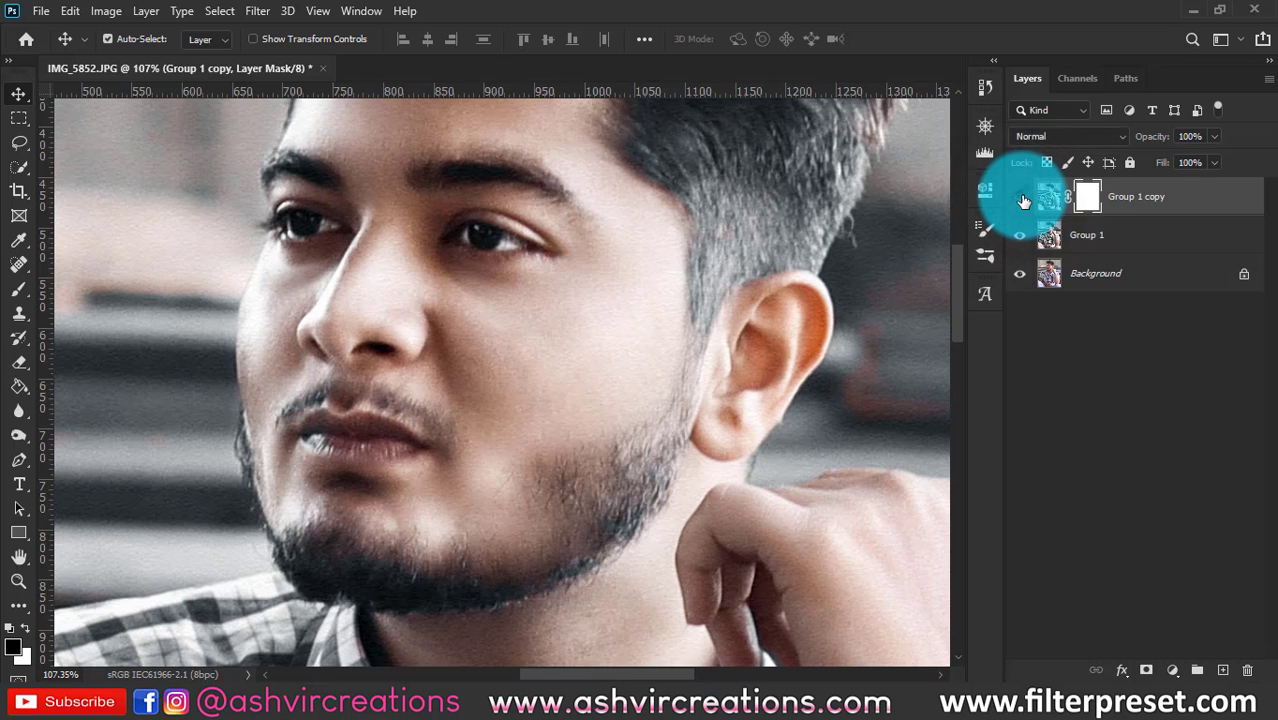
left_click(1022, 200)
left_click(1022, 200)
left_click(1022, 200)
left_click(1022, 200)
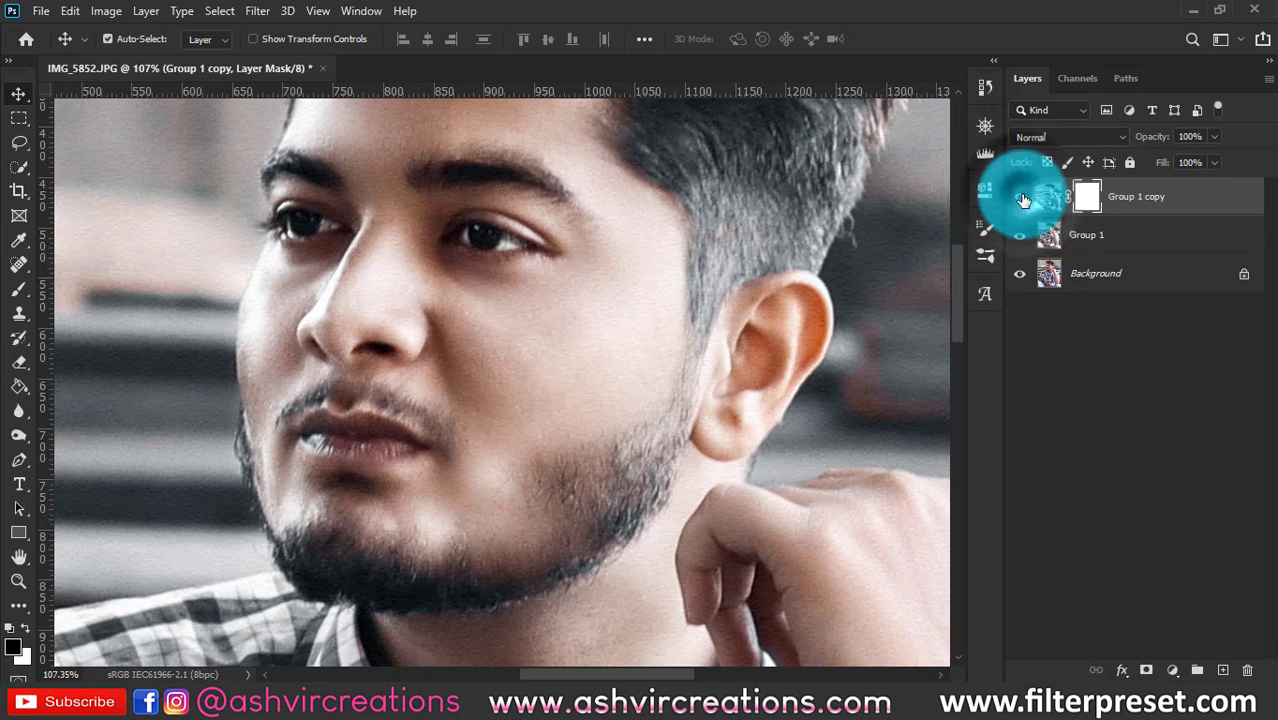
- Invert the Group 1 copy layer mask to black to hide the texture
scroll(585, 318, "down", 2)
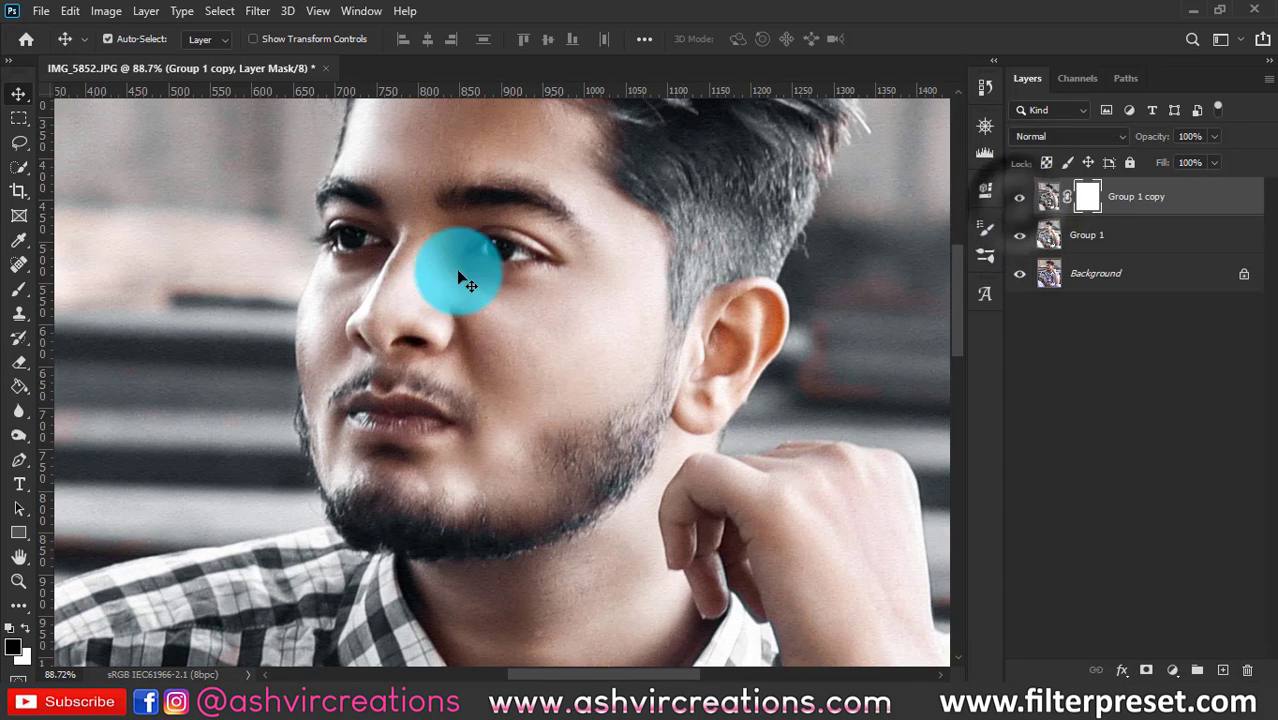
scroll(456, 272, "down", 2)
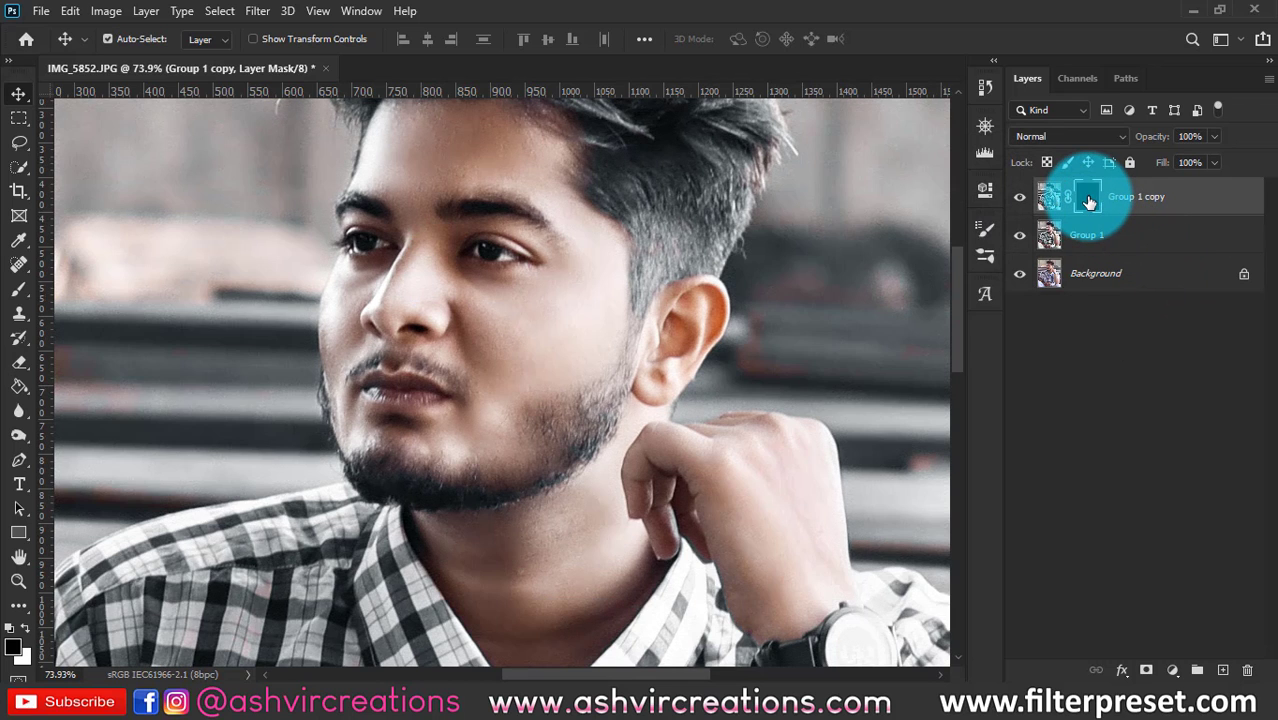
scroll(502, 257, "down", 2)
scroll(640, 246, "up", 1)
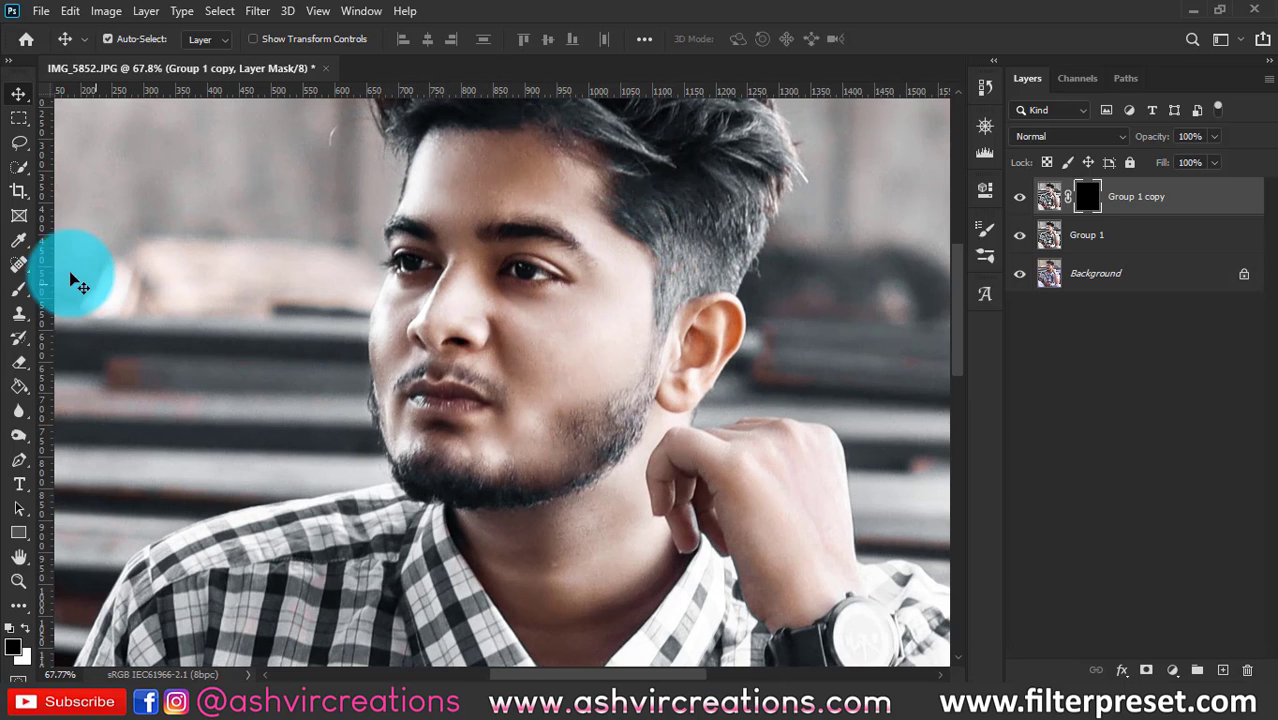
- Set up the Brush tool with a white foreground, size 250 and 100% opacity
left_click(18, 289)
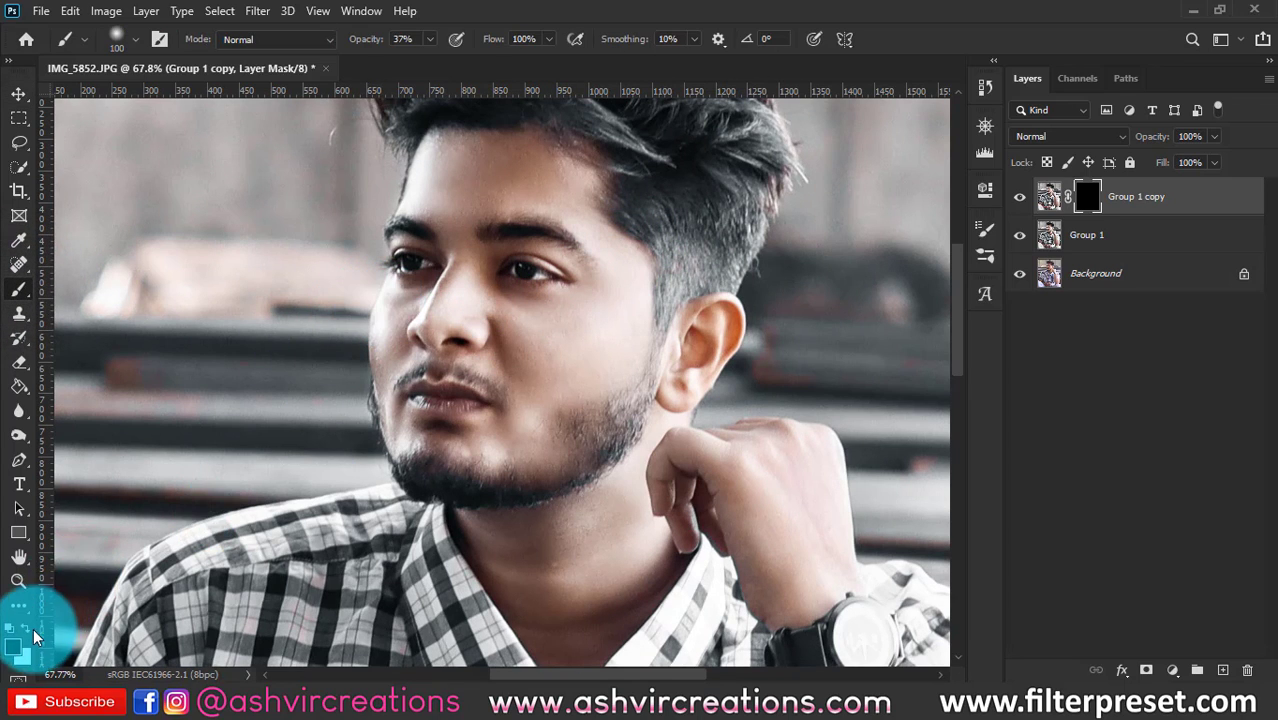
key("bracketright")
key("bracketright")
key("bracketright")
key("bracketright")
key("bracketright")
key("bracketright")
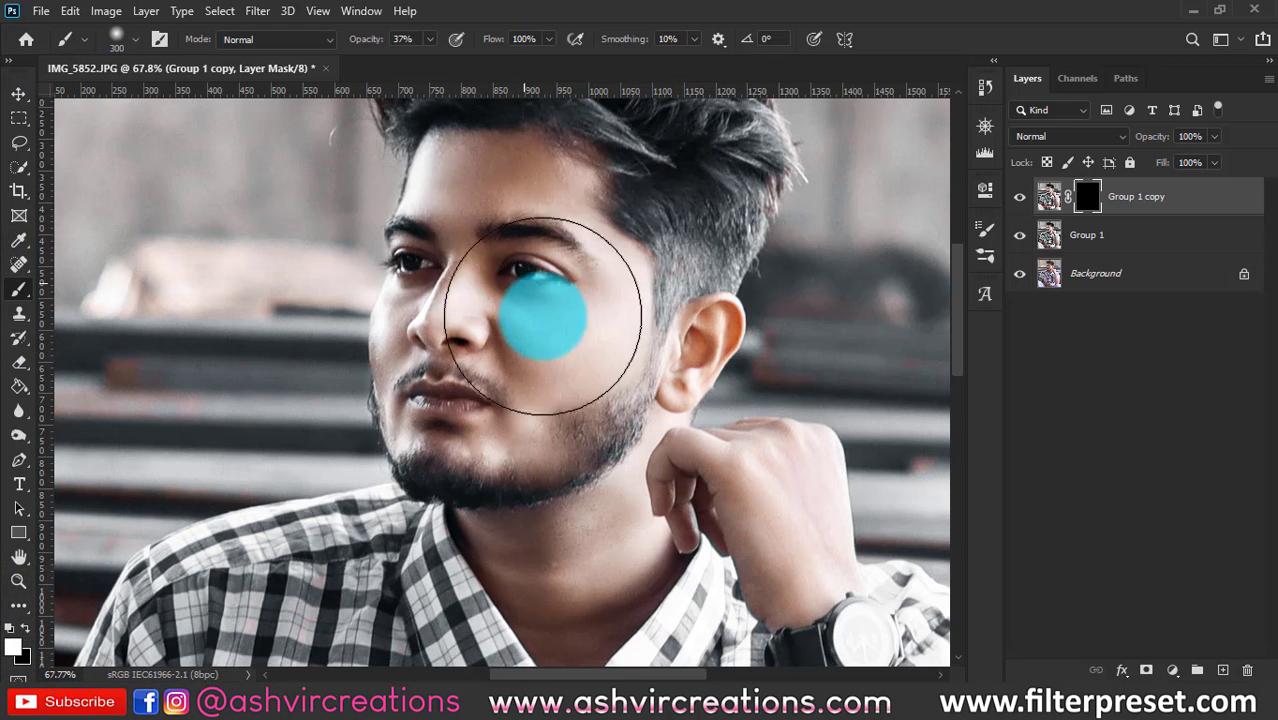
key("bracketleft")
key("bracketleft")
key("bracketleft")
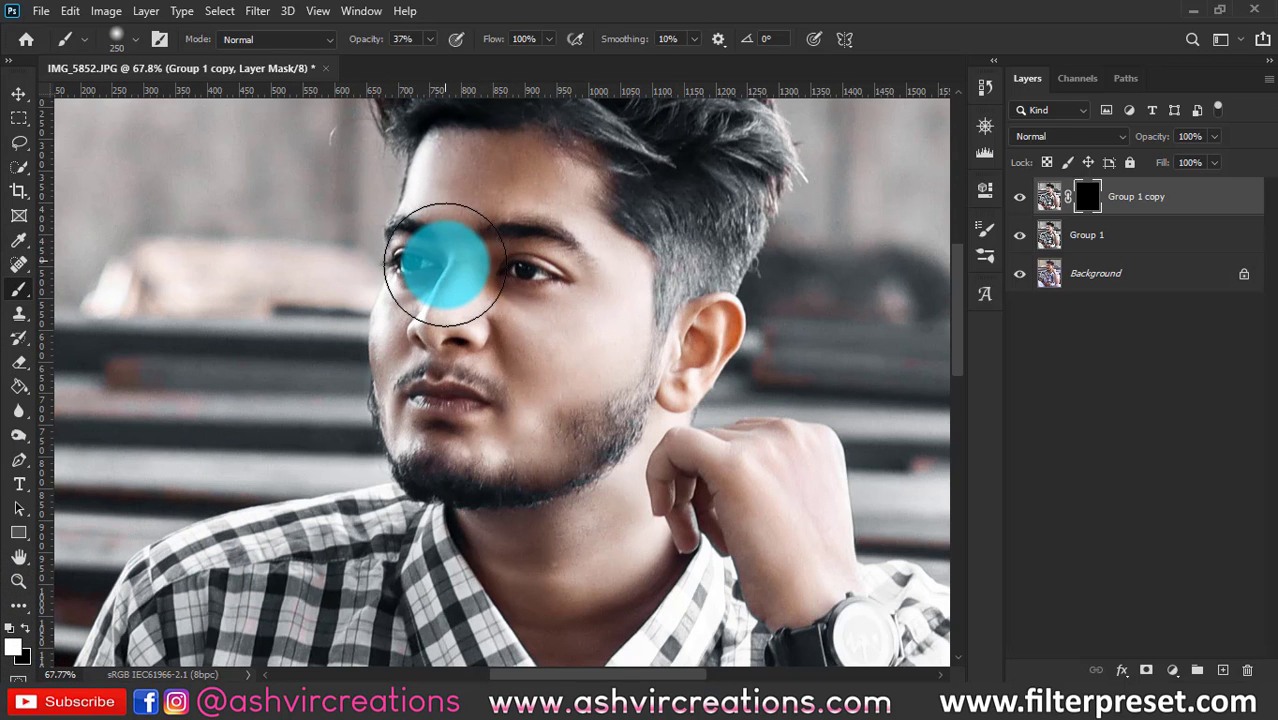
left_click_drag(362, 40, 615, 57)
- Paint white on the Group 1 copy mask over the face, neck, hand and arm skin, reducing the brush to 175 for tighter areas
mouse_move(556, 206)
left_mouse_down()
mouse_move(608, 277)
mouse_move(556, 334)
mouse_move(428, 234)
mouse_move(405, 368)
mouse_move(604, 317)
mouse_move(499, 436)
mouse_move(491, 137)
mouse_move(565, 228)
mouse_move(679, 466)
mouse_move(577, 257)
left_mouse_up()
key("bracketleft")
key("bracketleft")
key("bracketleft")
key("space")
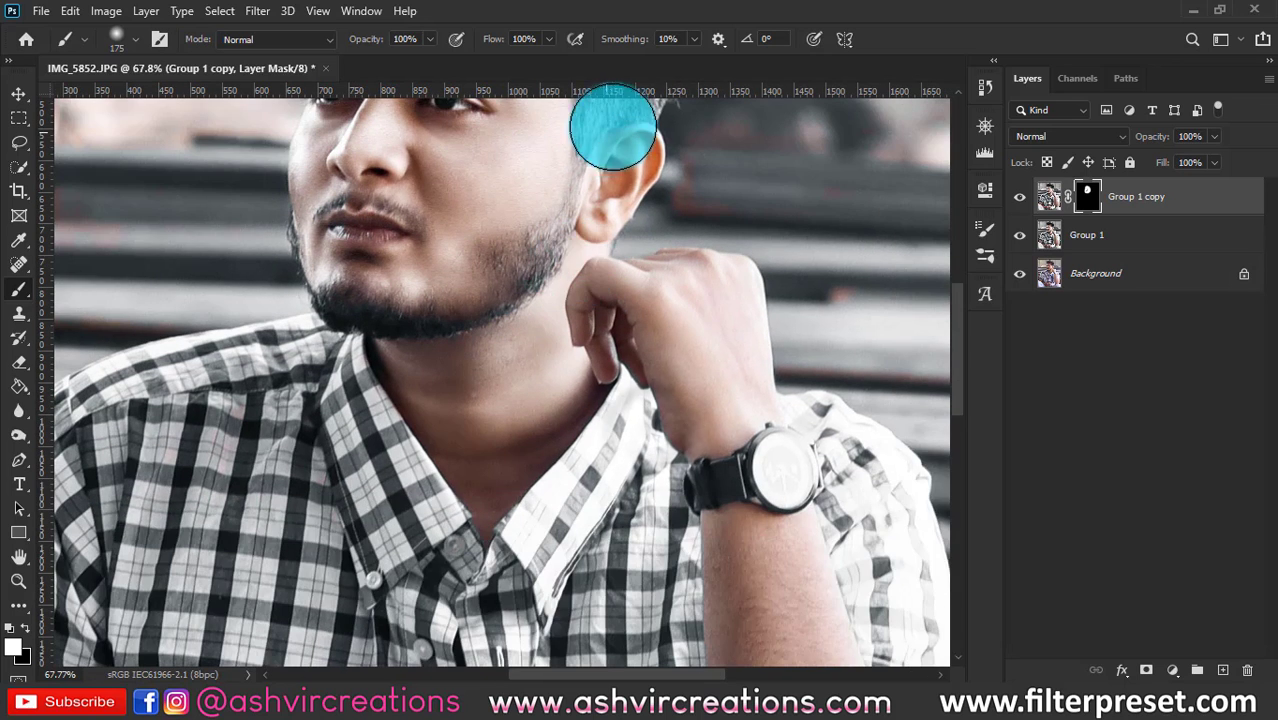
mouse_move(616, 130)
left_mouse_down()
mouse_move(572, 233)
mouse_move(546, 392)
mouse_move(492, 409)
mouse_move(448, 367)
mouse_move(483, 478)
mouse_move(557, 363)
mouse_move(698, 305)
mouse_move(640, 286)
mouse_move(727, 285)
mouse_move(591, 327)
mouse_move(653, 318)
mouse_move(727, 427)
mouse_move(746, 505)
mouse_move(767, 496)
mouse_move(635, 251)
mouse_move(654, 244)
mouse_move(679, 472)
mouse_move(589, 326)
mouse_move(604, 614)
mouse_move(662, 462)
mouse_move(736, 590)
mouse_move(720, 398)
mouse_move(732, 396)
mouse_move(432, 445)
mouse_move(855, 394)
mouse_move(761, 521)
mouse_move(602, 509)
mouse_move(368, 363)
mouse_move(307, 299)
mouse_move(300, 332)
mouse_move(221, 300)
mouse_move(209, 327)
mouse_move(317, 336)
mouse_move(414, 250)
mouse_move(548, 244)
mouse_move(604, 209)
mouse_move(340, 351)
mouse_move(302, 338)
mouse_move(284, 382)
mouse_move(305, 326)
mouse_move(228, 314)
left_mouse_up()
left_click_drag(690, 220, 567, 458)
left_click_drag(602, 284, 579, 474)
left_click_drag(638, 356, 653, 443)
left_click_drag(608, 271, 616, 343)
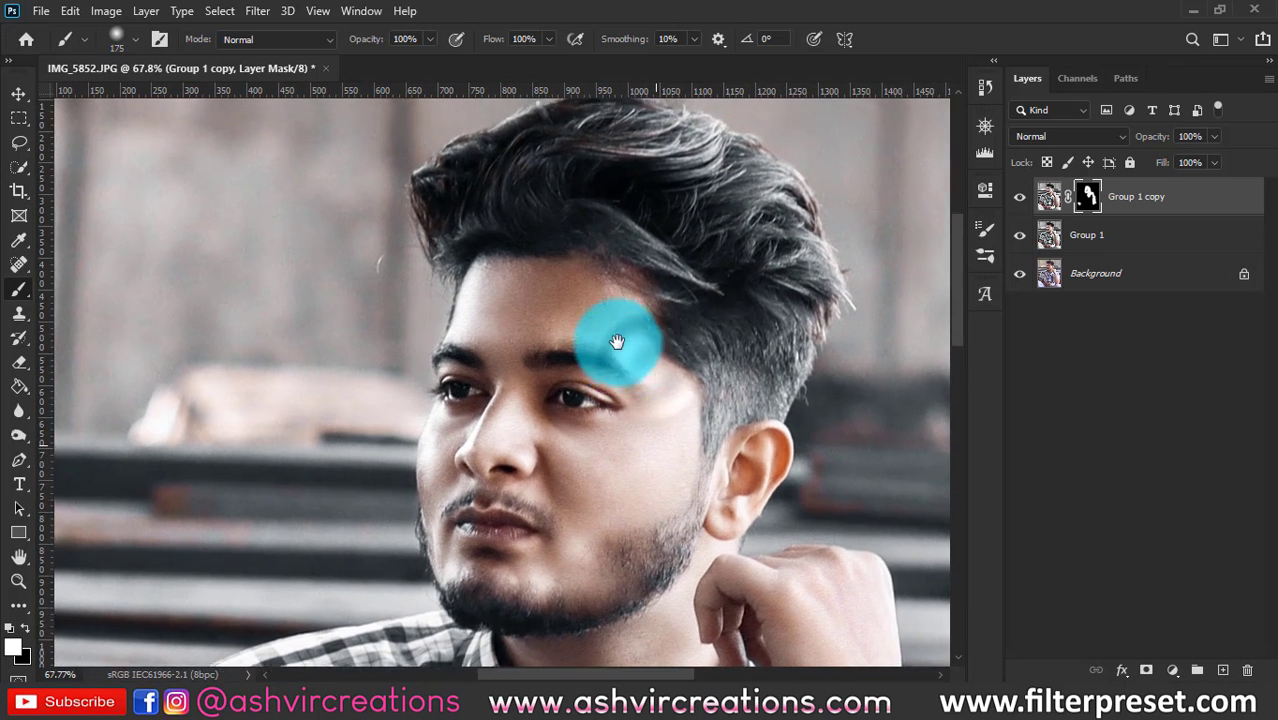
scroll(616, 343, "up", 2)
left_click_drag(736, 498, 713, 386)
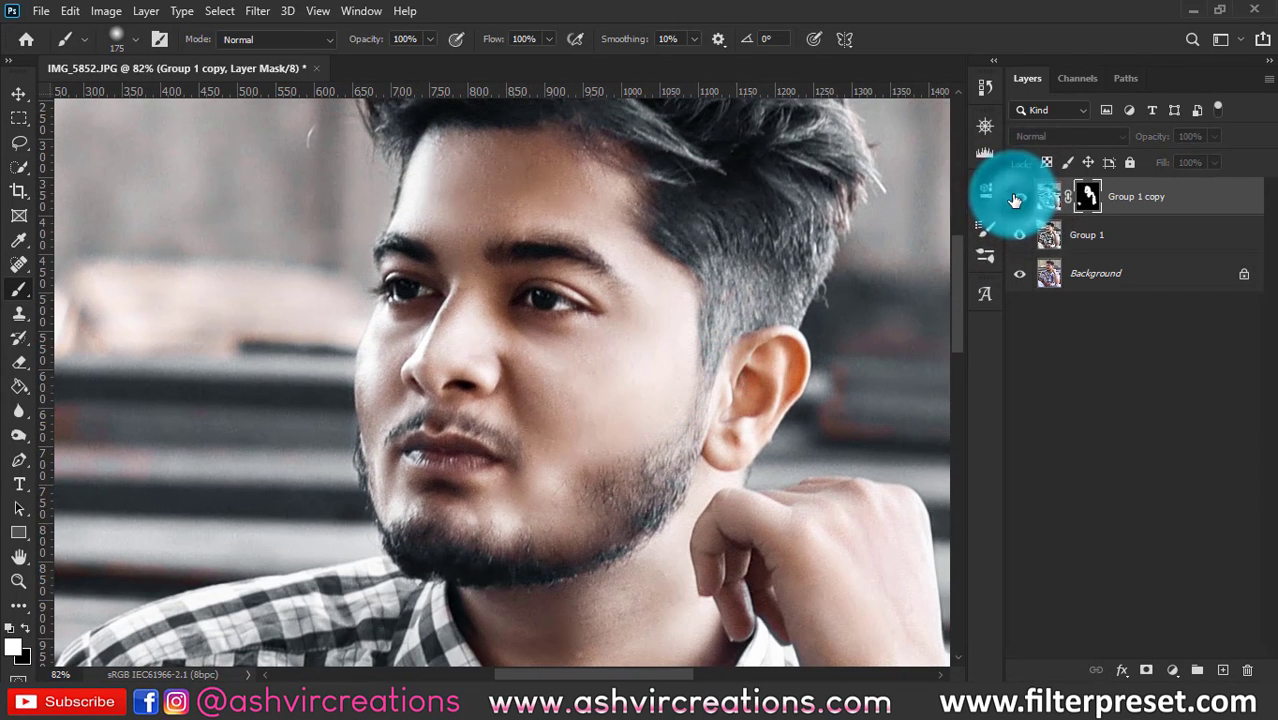
- Check the masked skin texture and merge Group 1 copy with Group 1
left_click(1016, 197)
key("v")
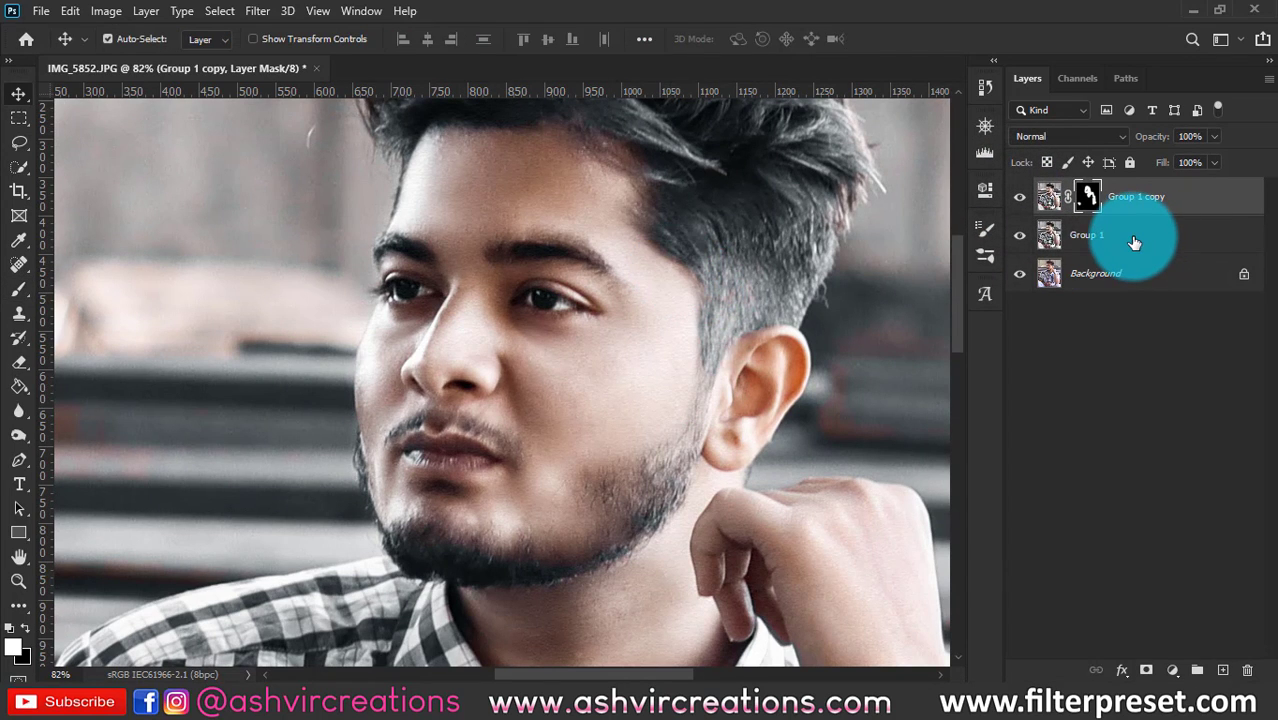
left_click(1134, 240, "ctrl")
right_click(1134, 233)
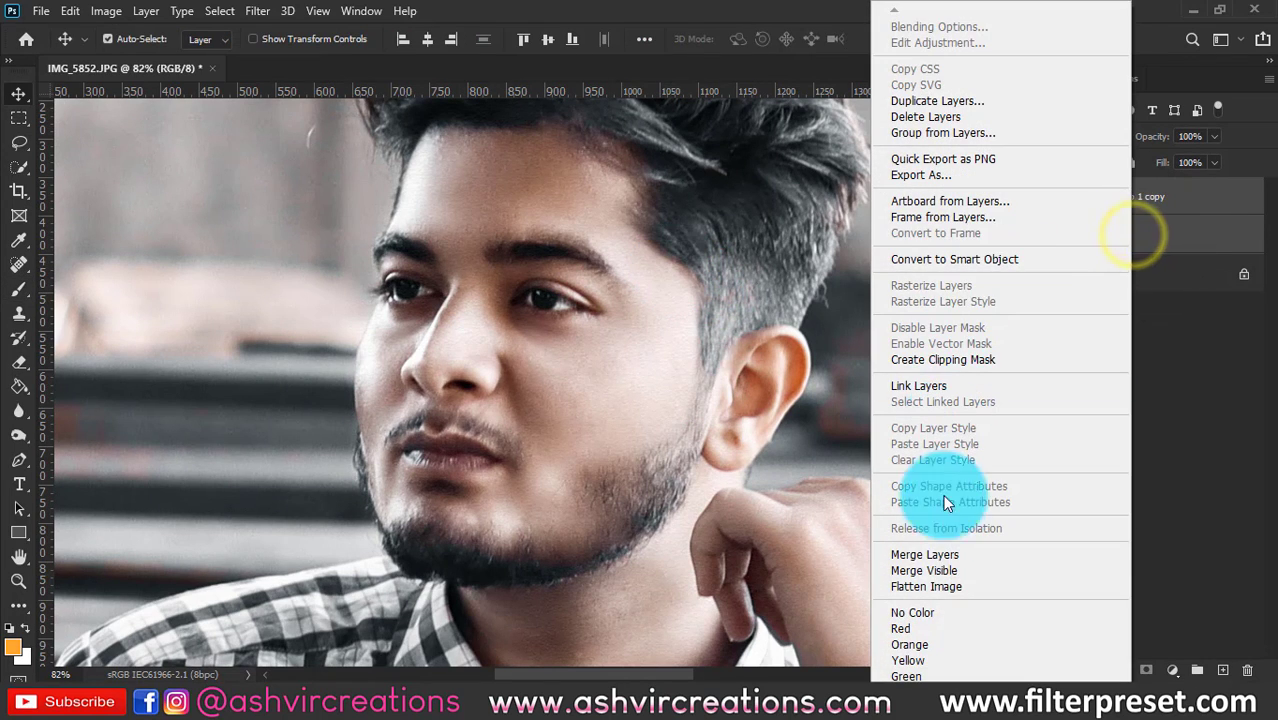
left_click(939, 551)
- Add a Selective Color adjustment layer above Group 1 copy and set Cyan to +6% for the Neutrals
scroll(556, 280, "down", 3)
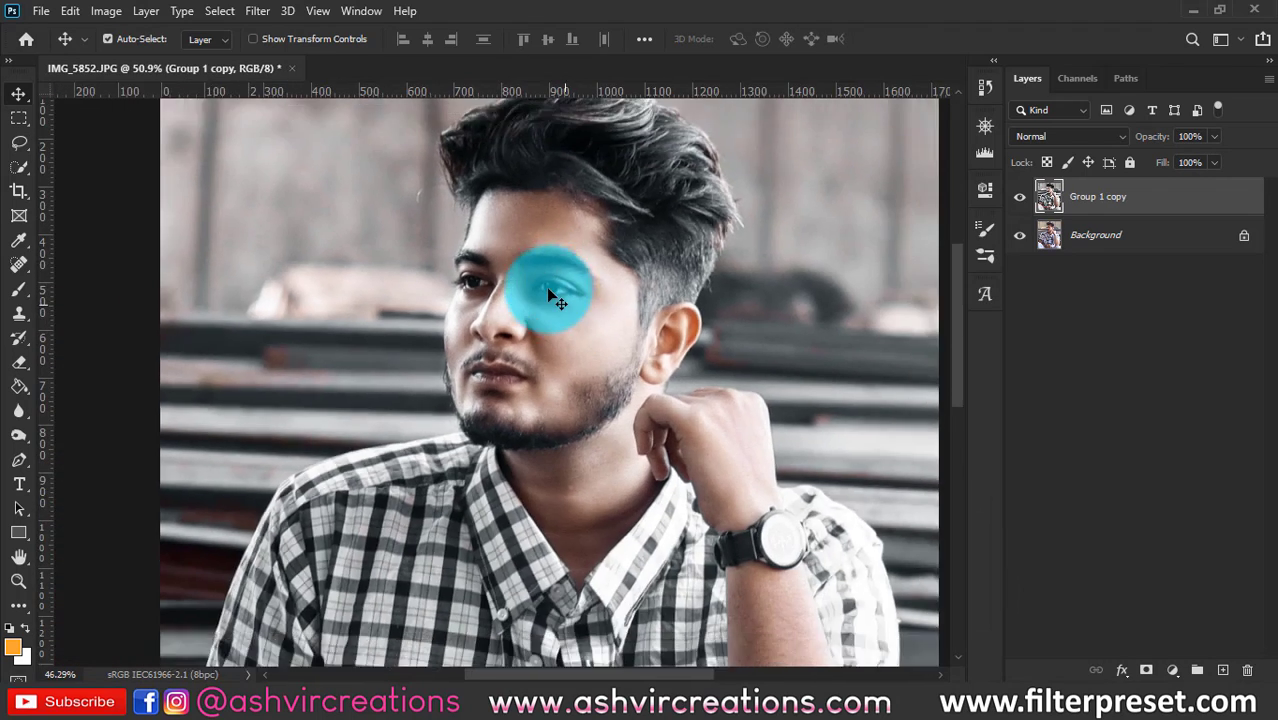
scroll(550, 295, "down", 3)
left_click(1174, 668)
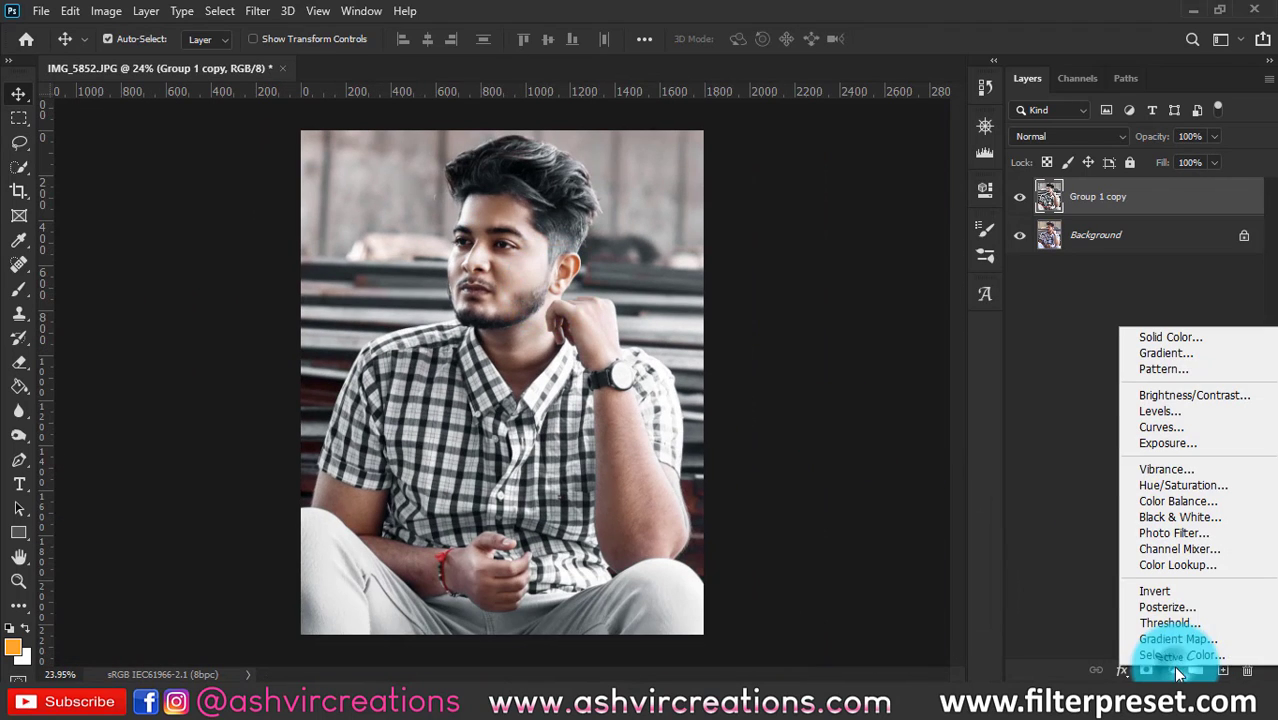
left_click(1175, 656)
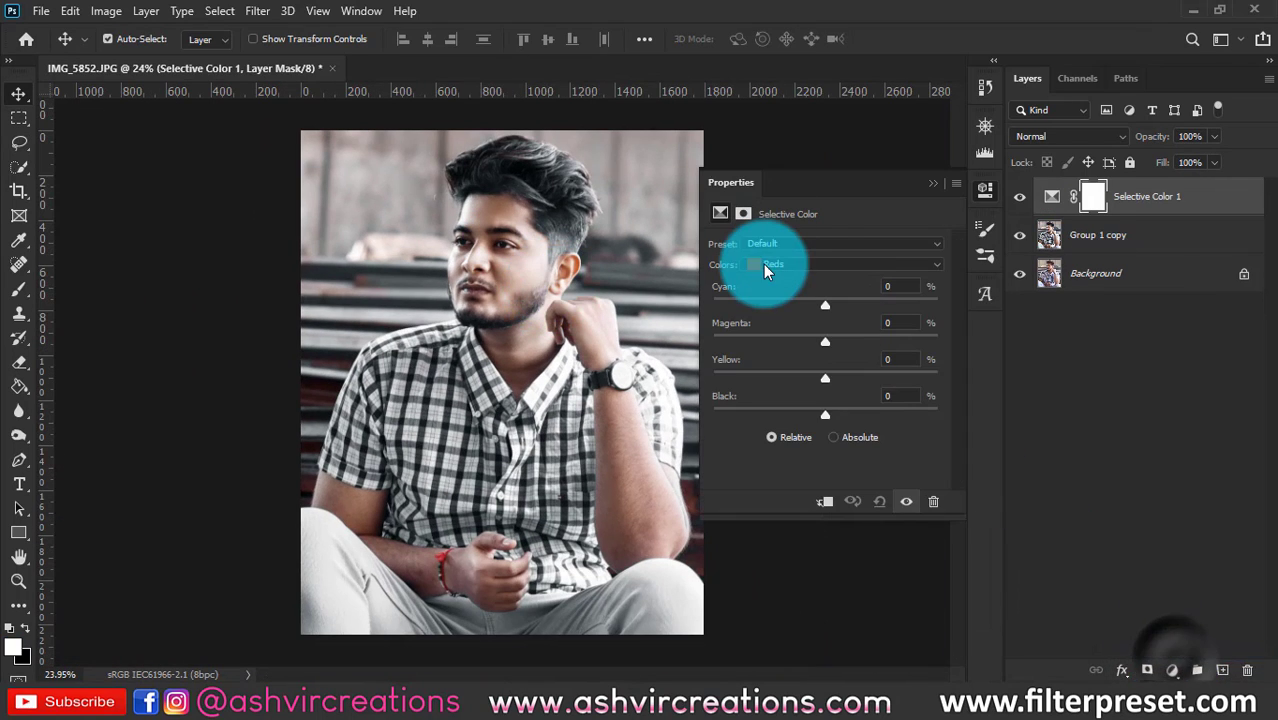
left_click(773, 266)
left_click(786, 382)
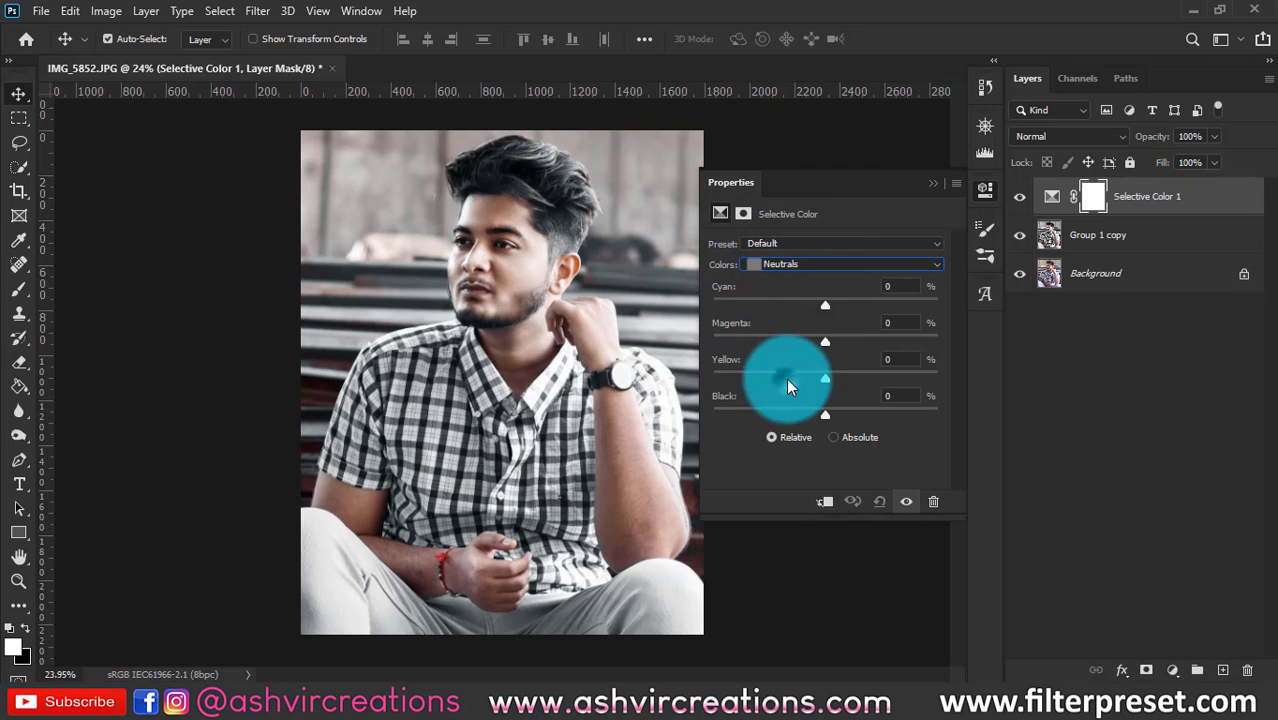
mouse_move(827, 308)
left_mouse_down()
mouse_move(843, 305)
mouse_move(831, 296)
left_mouse_up()
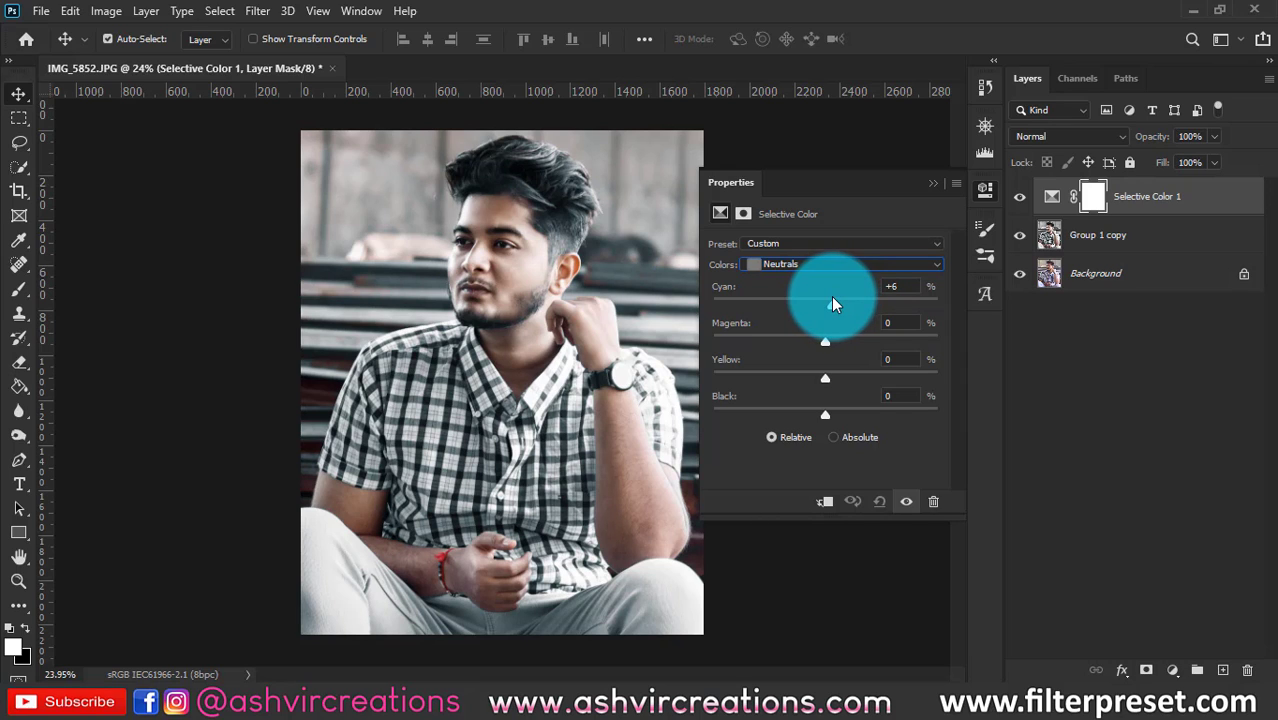
left_click(931, 183)
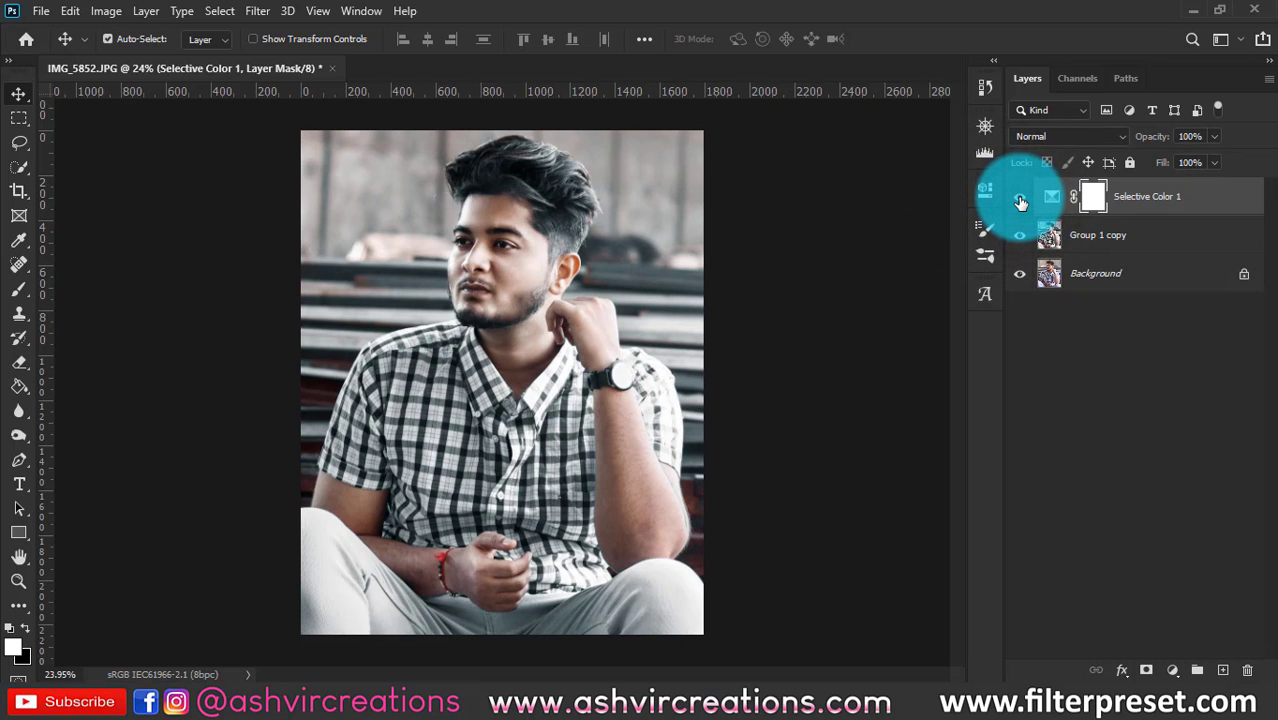
- Merge the Selective Color 1 adjustment layer with Group 1 copy
left_click(1068, 234, "shift")
right_click(1100, 235)
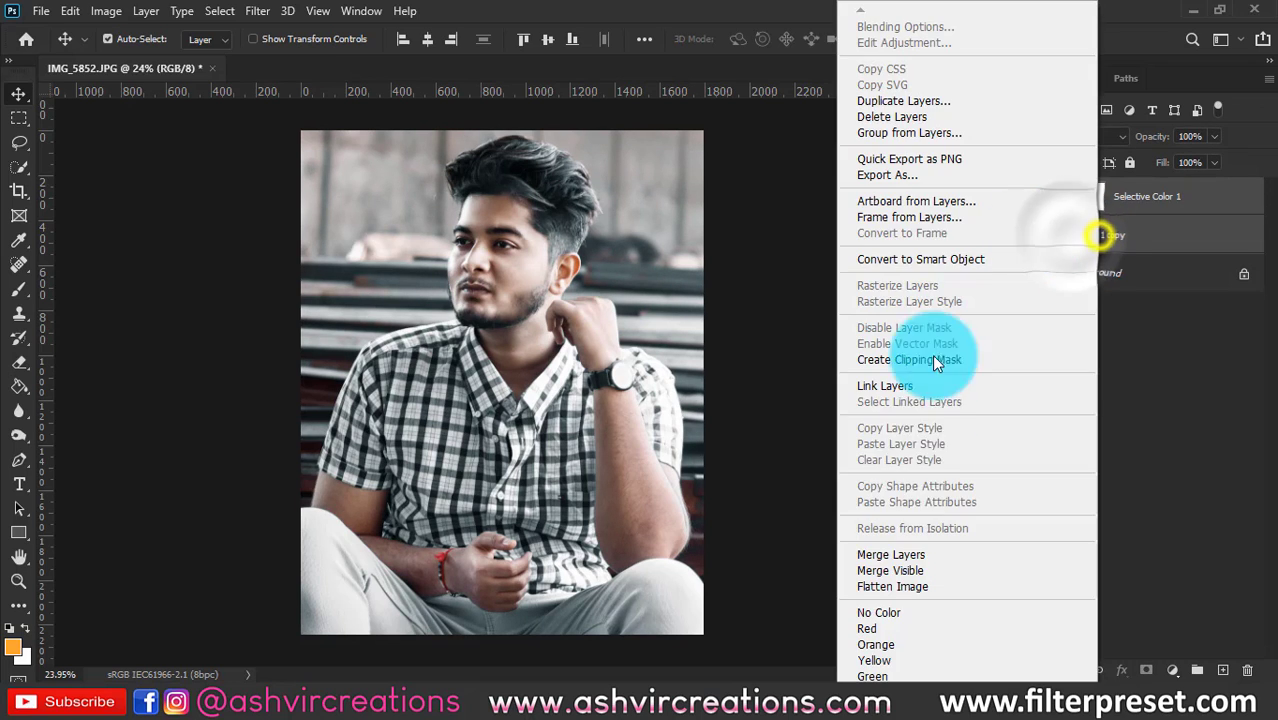
left_click(893, 554)
- Open the Camera Raw Filter on the merged layer and set Grain Amount to 25 and Post Crop Vignetting Amount to -13
left_click(260, 12)
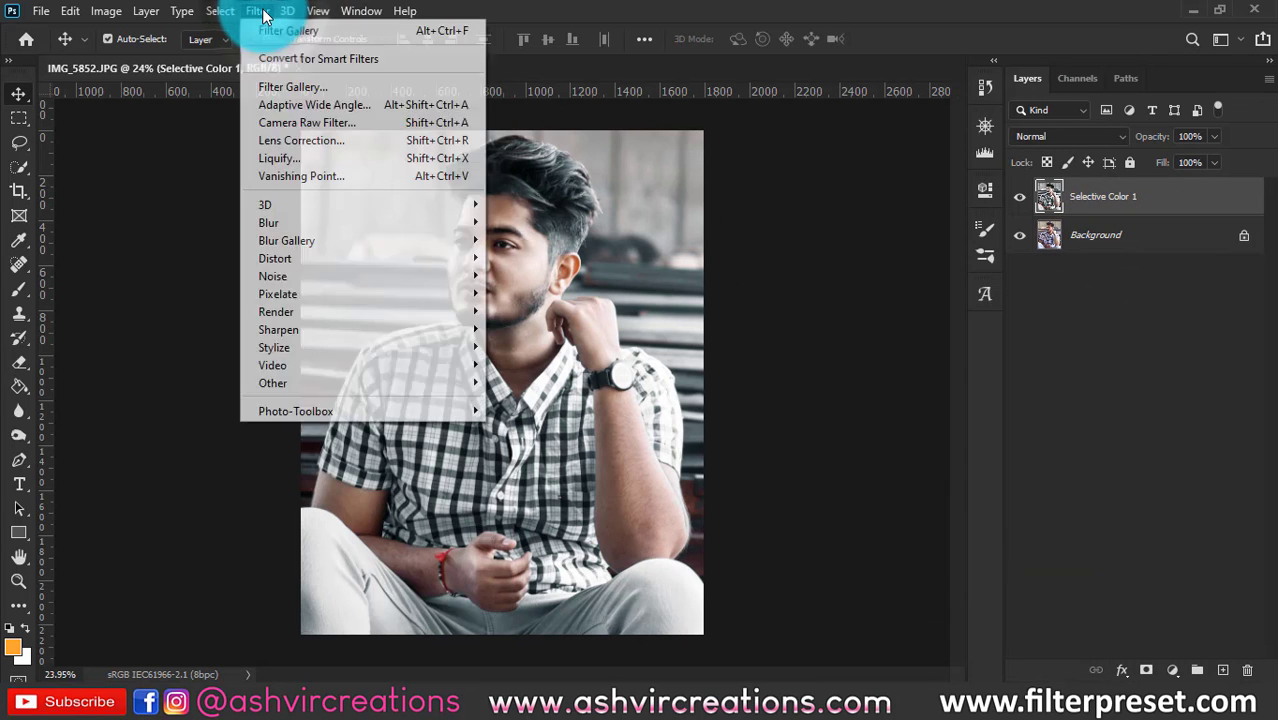
left_click(290, 124)
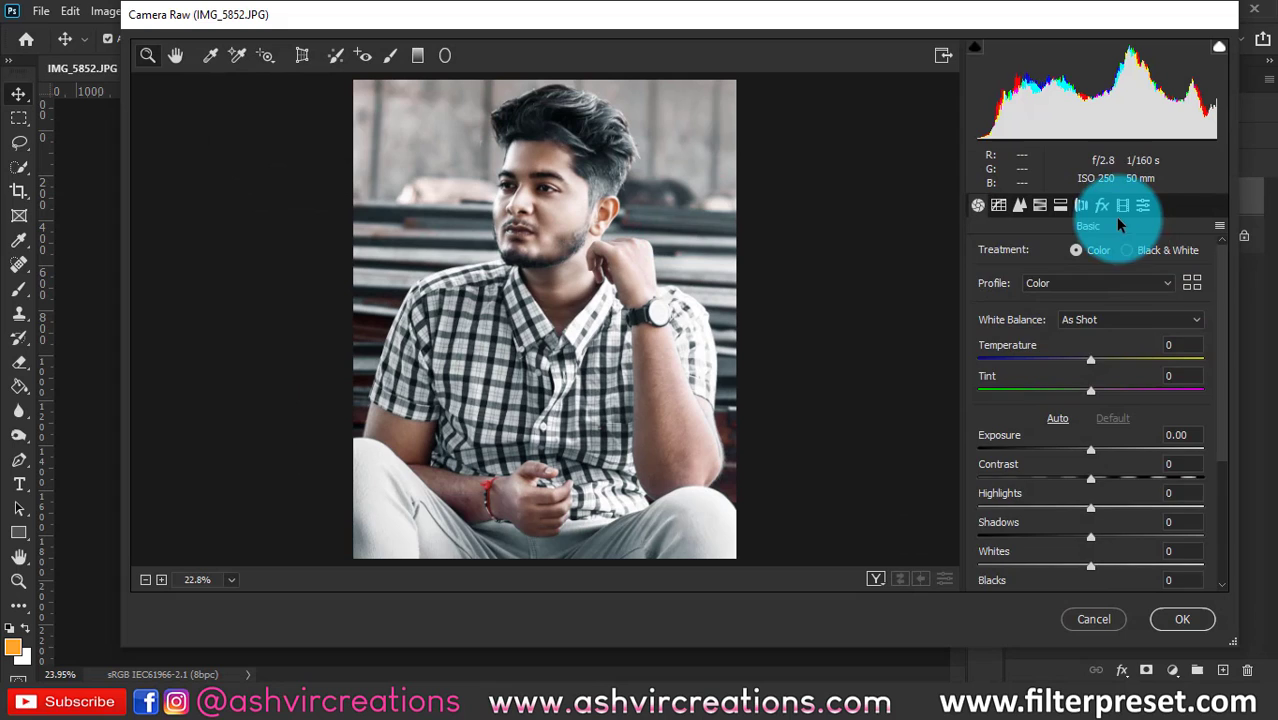
left_click(1106, 208)
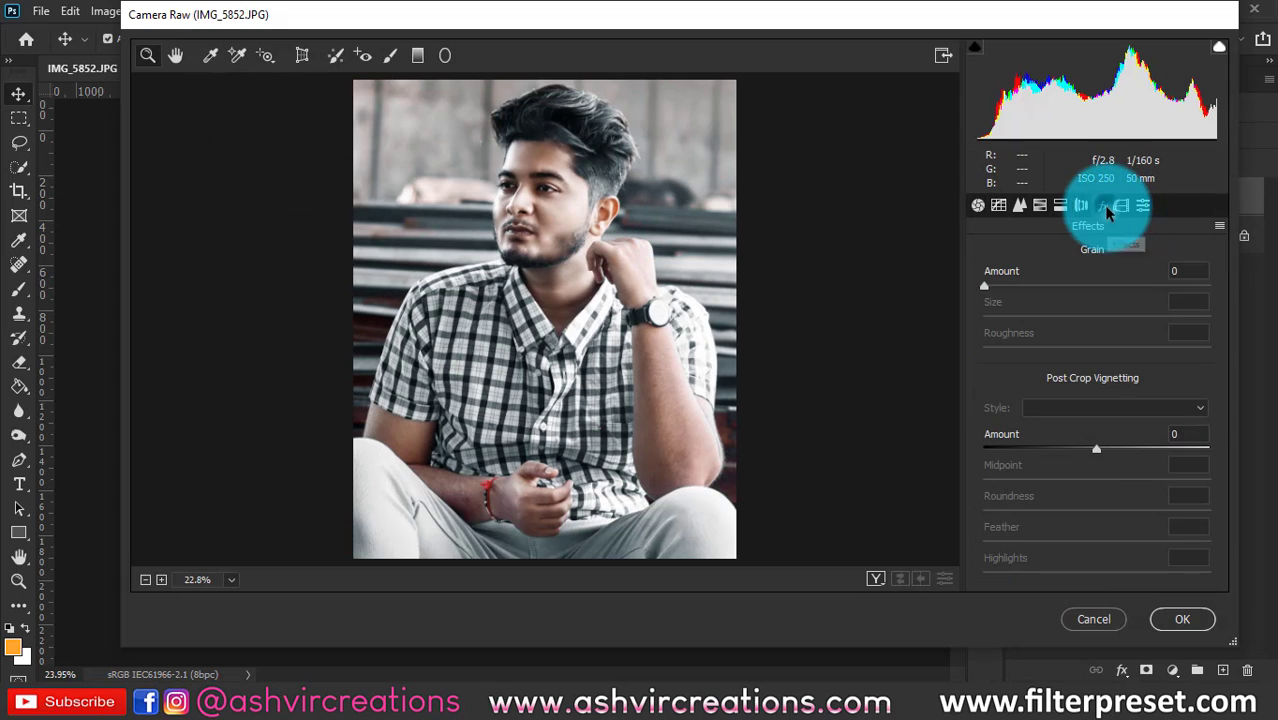
left_click_drag(1005, 285, 1040, 290)
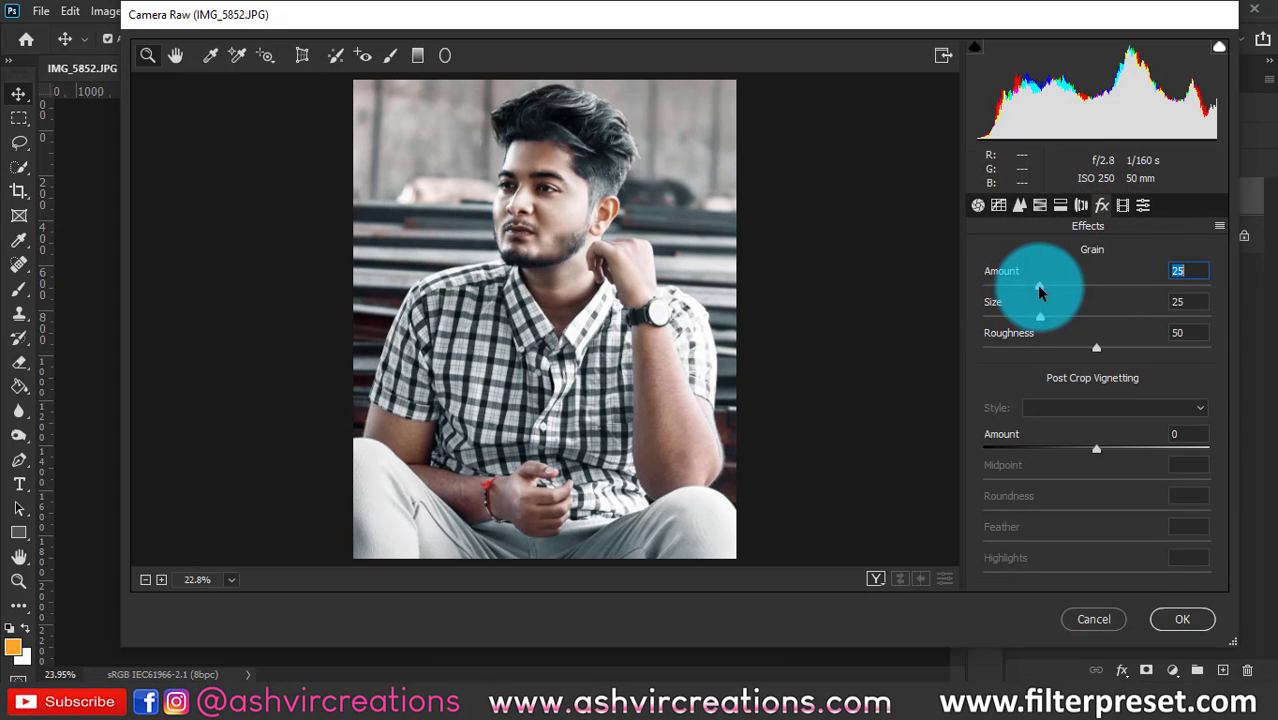
left_click(1191, 306)
left_click_drag(506, 204, 538, 290)
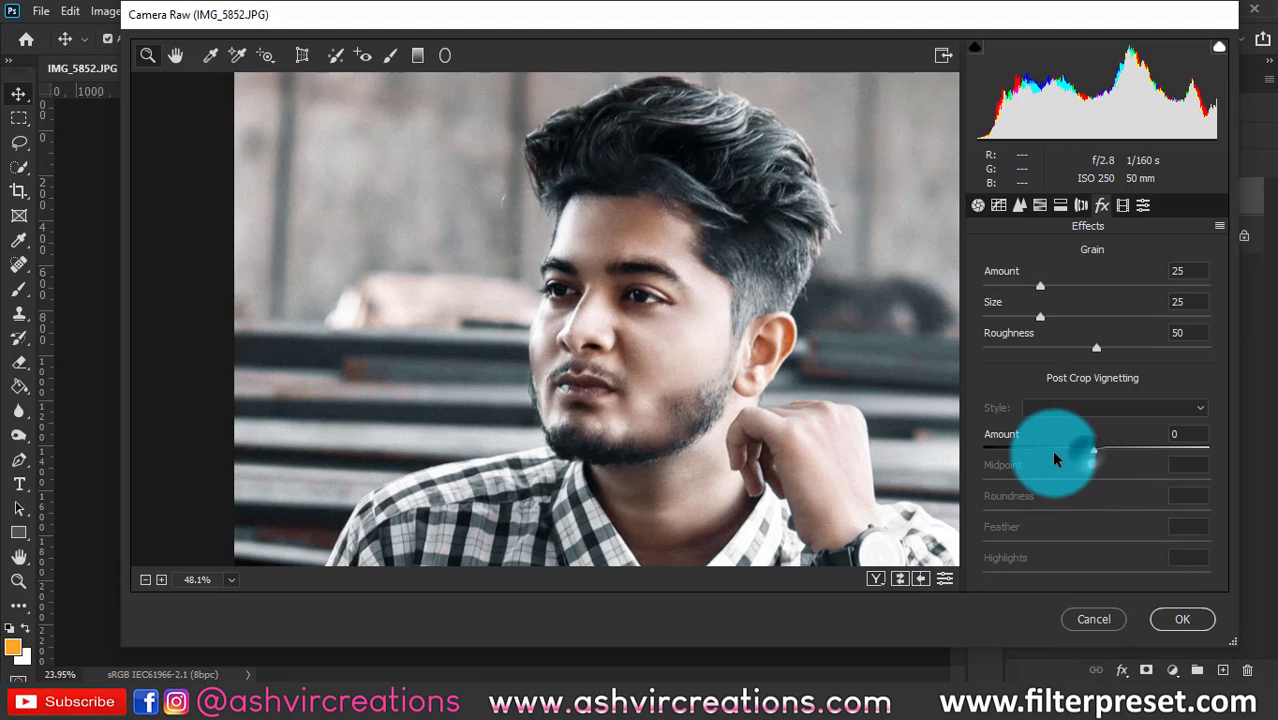
left_click_drag(770, 460, 713, 408)
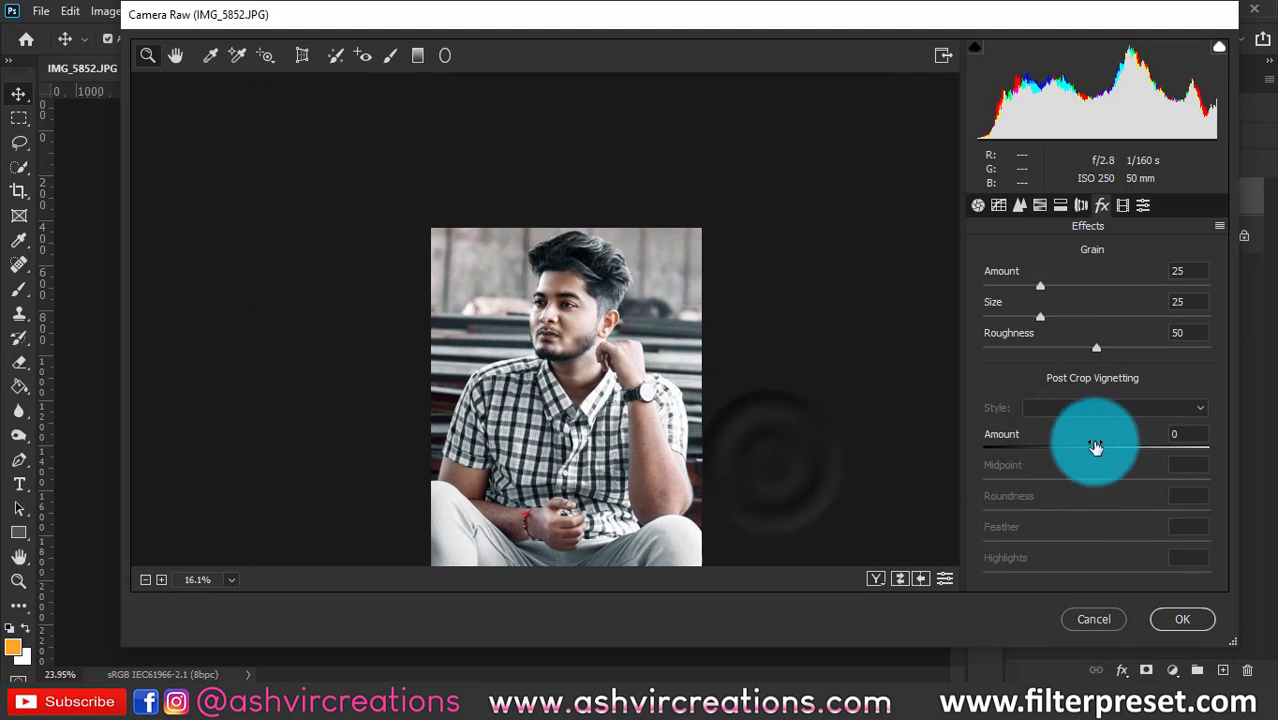
mouse_move(1096, 447)
left_mouse_down()
mouse_move(1038, 448)
mouse_move(1094, 452)
mouse_move(1081, 455)
left_mouse_up()
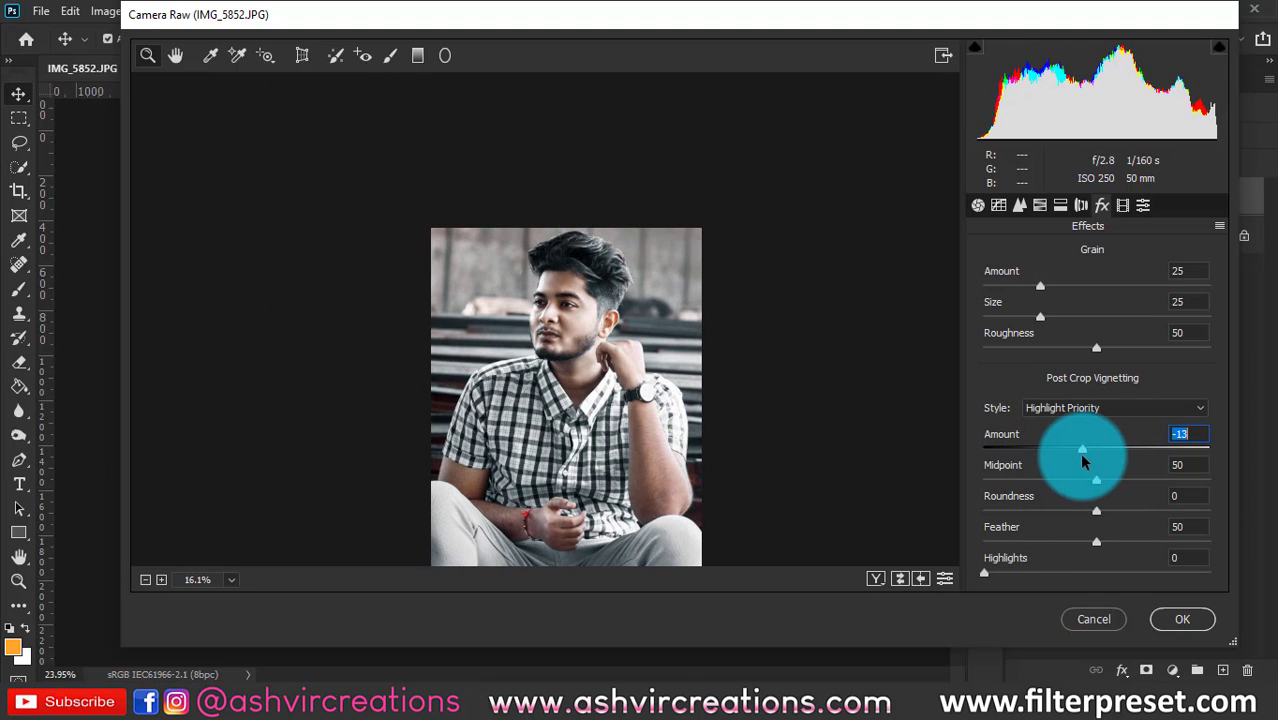
- Set the basic Camera Raw tones to Highlights -22, Whites -9 and Blacks -7
left_click(980, 207)
left_click_drag(500, 357, 586, 376)
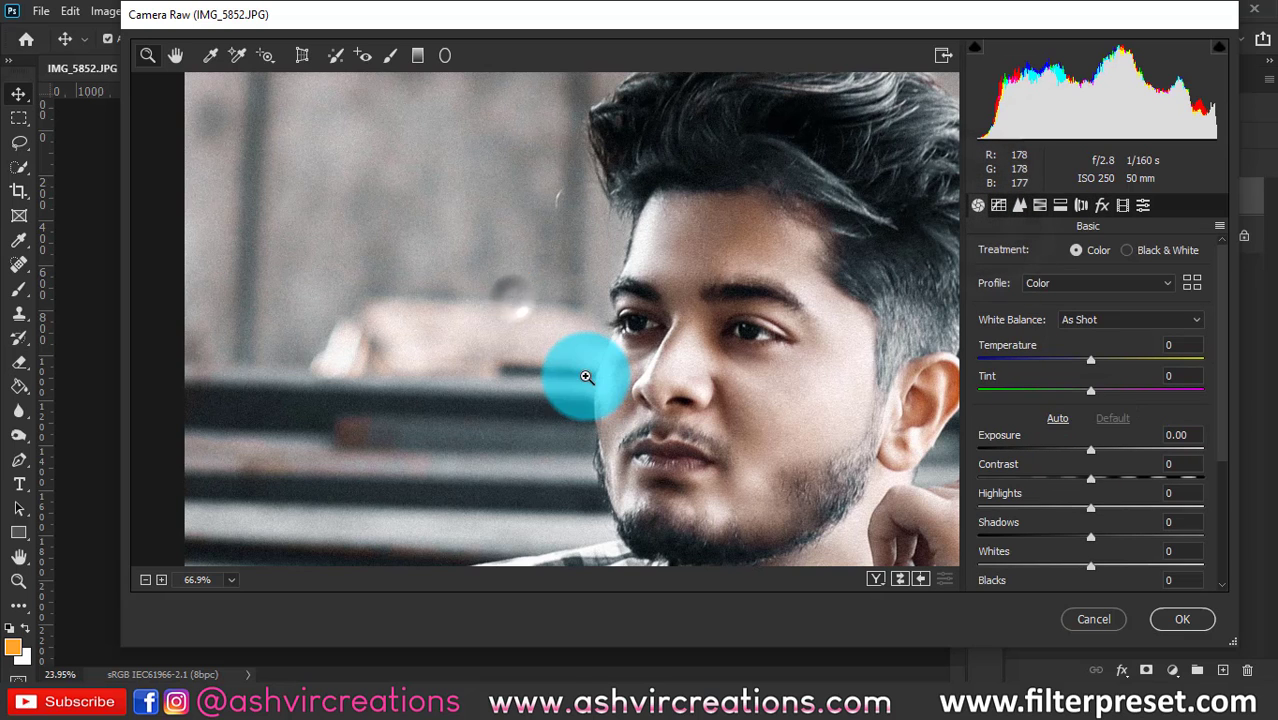
left_click_drag(814, 474, 800, 468)
left_click_drag(1089, 508, 1058, 513)
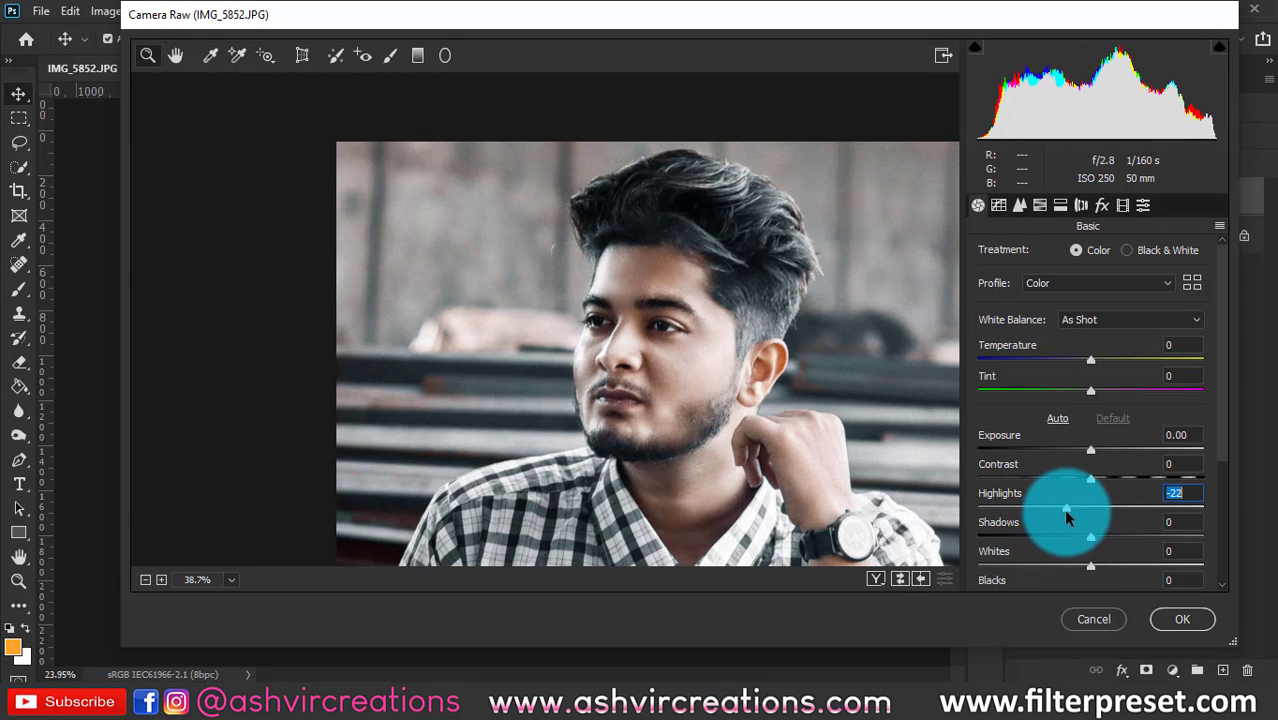
scroll(1092, 530, "down", 2)
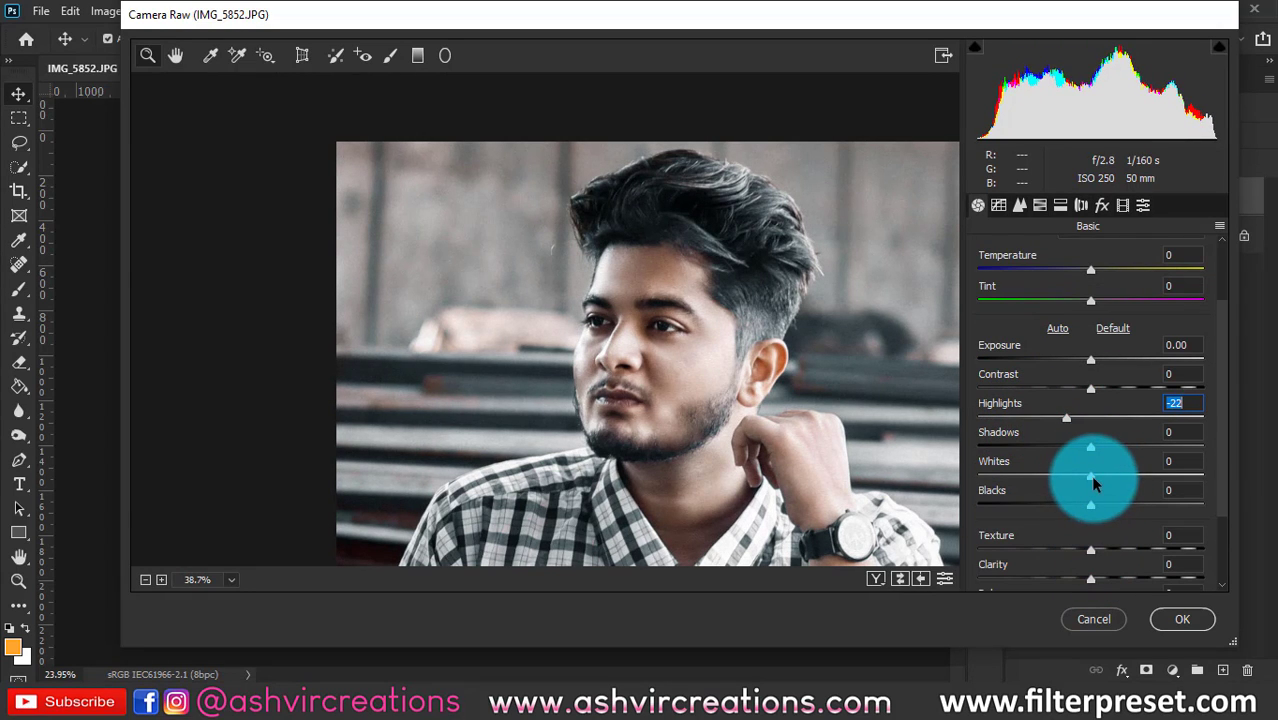
mouse_move(1093, 484)
left_mouse_down()
mouse_move(1038, 474)
mouse_move(1081, 477)
left_mouse_up()
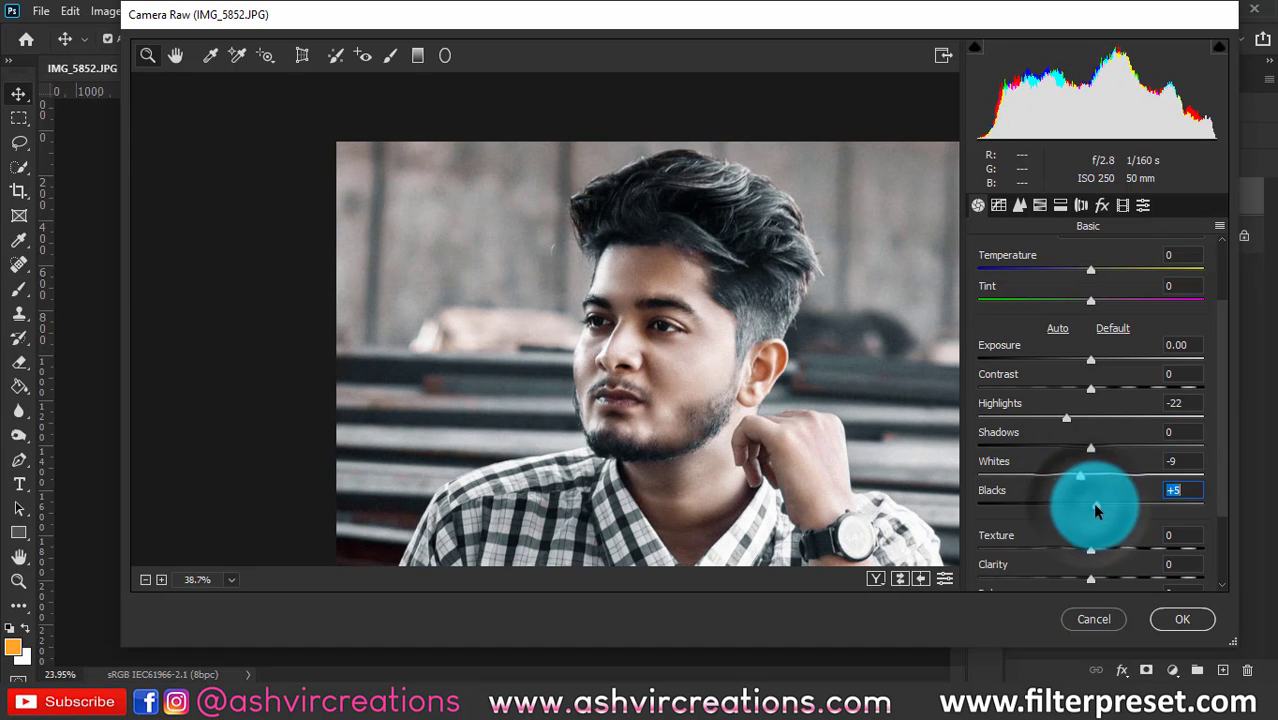
scroll(1085, 515, "down", 1)
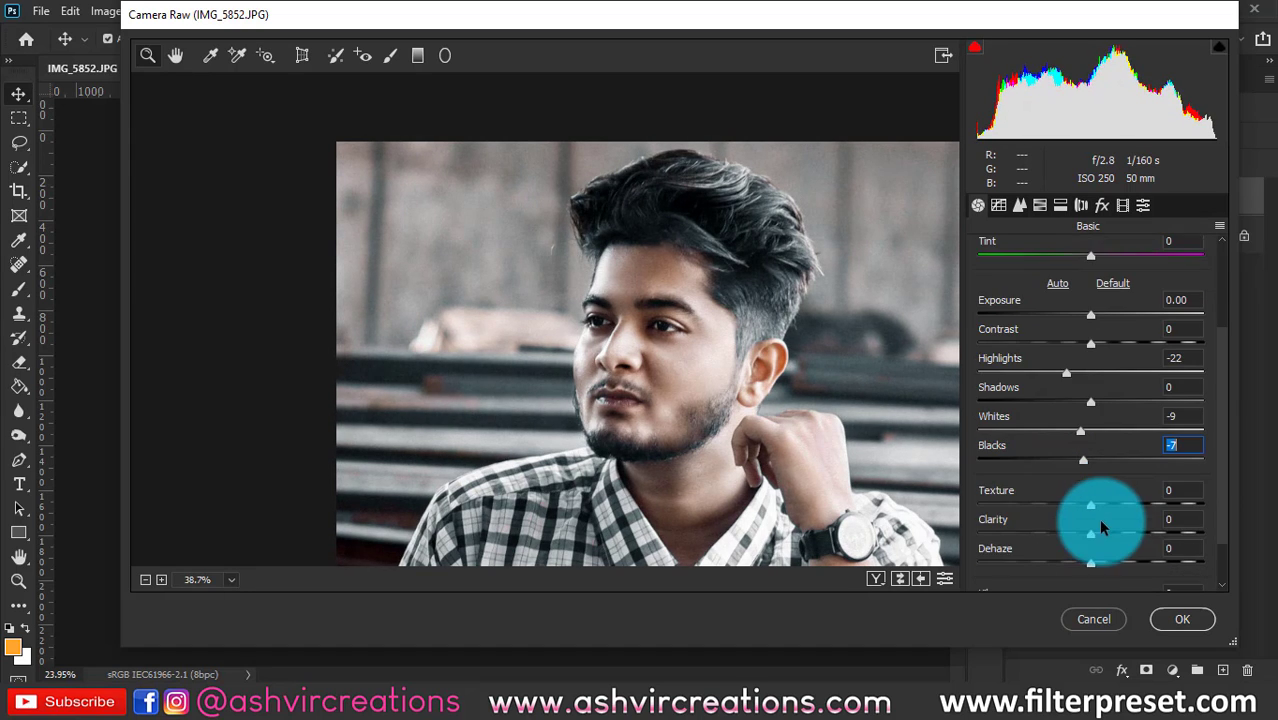
- Set the Camera Raw Texture to +1 and apply the filter to the Selective Color 1 layer
left_click_drag(1091, 505, 1276, 520)
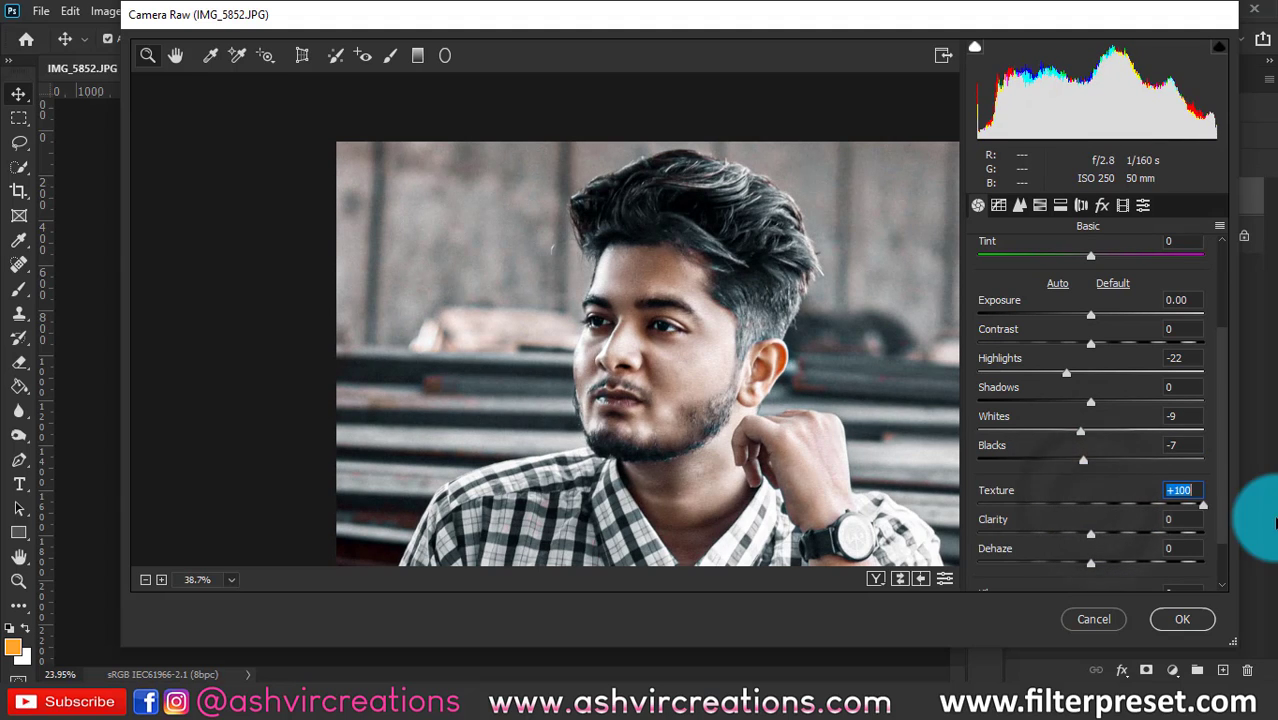
left_click_drag(1199, 517, 1054, 507)
left_click(1112, 627)
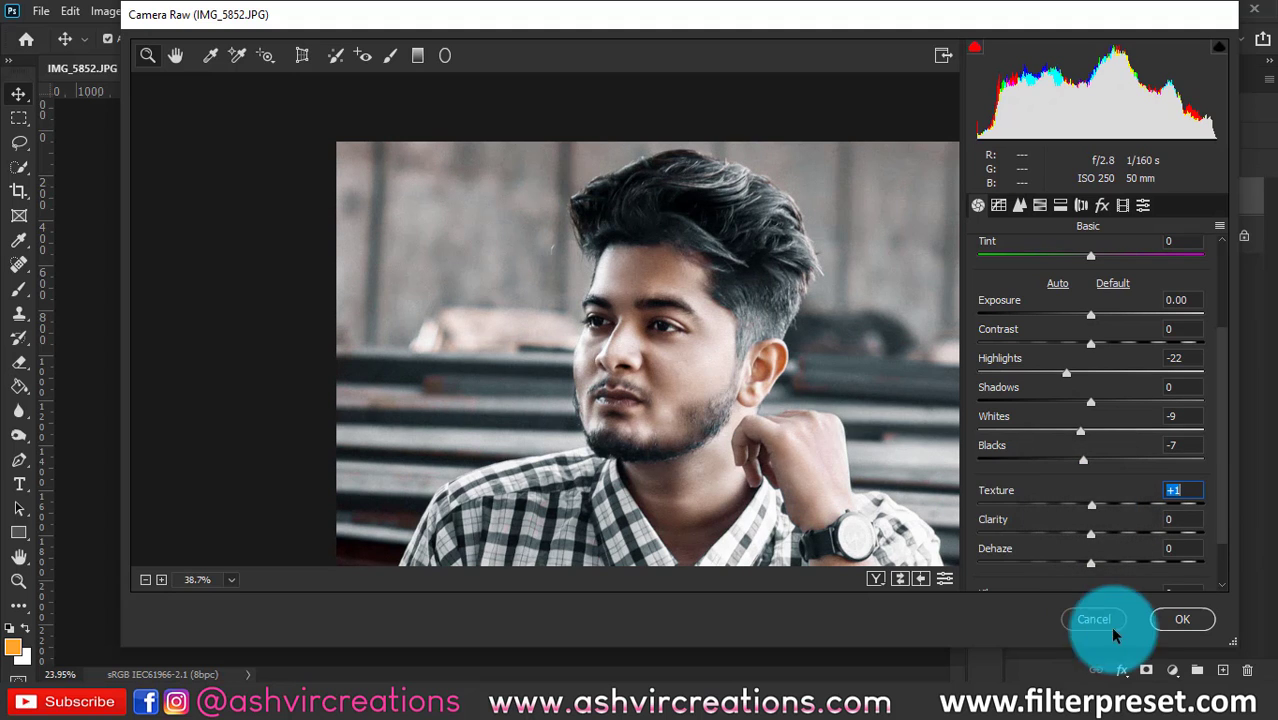
left_click(1180, 619)
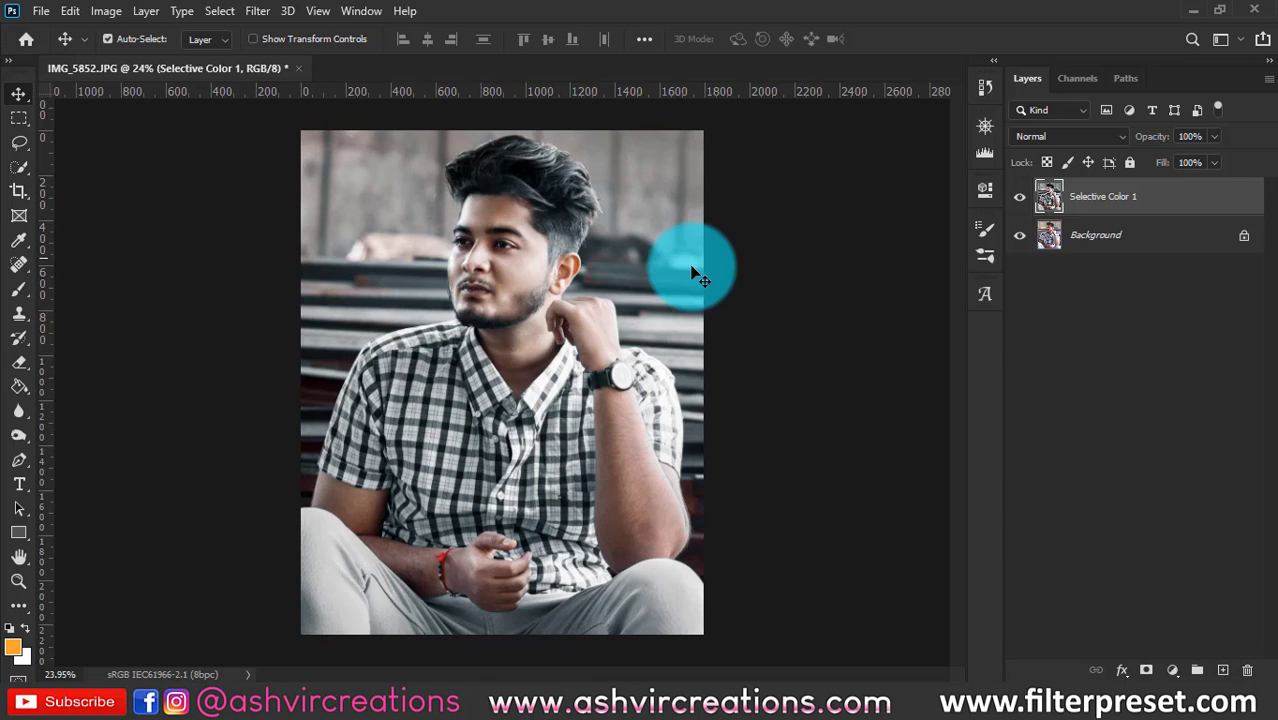
- Compare the whole portrait before and after retouching by toggling the visibility of the Selective Color 1 layer
scroll(697, 272, "down", 1)
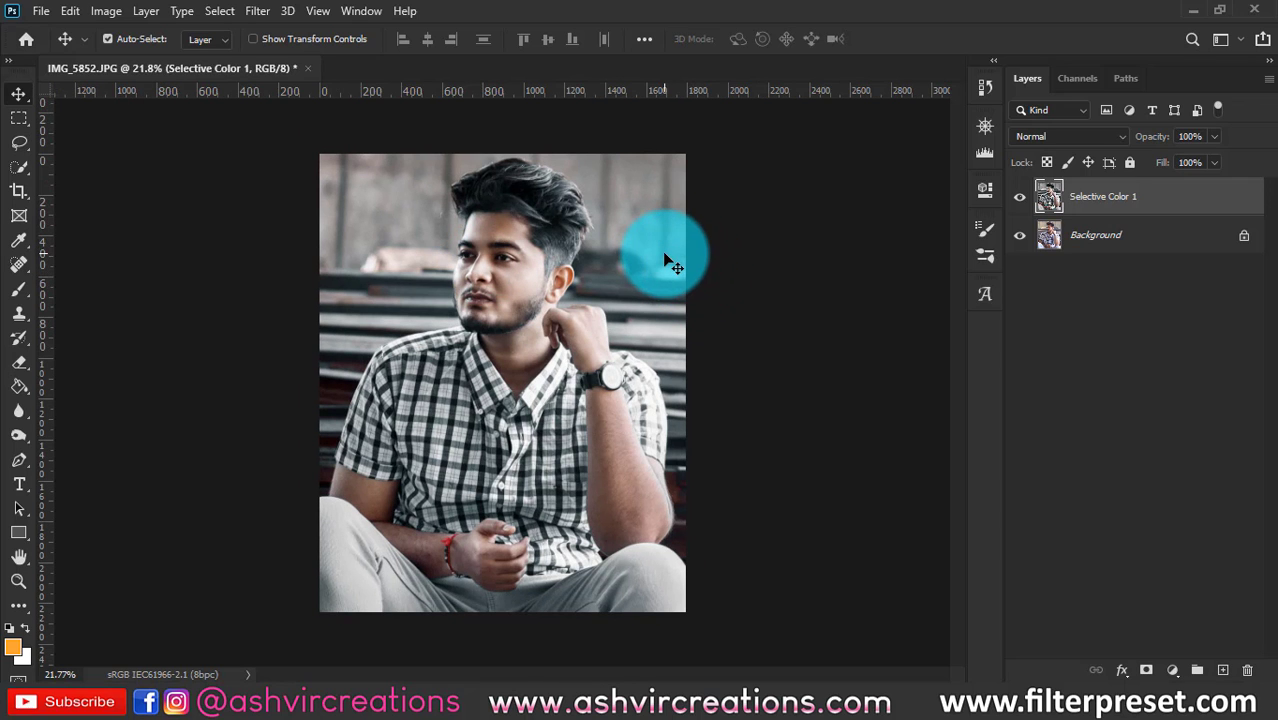
scroll(663, 265, "up", 1)
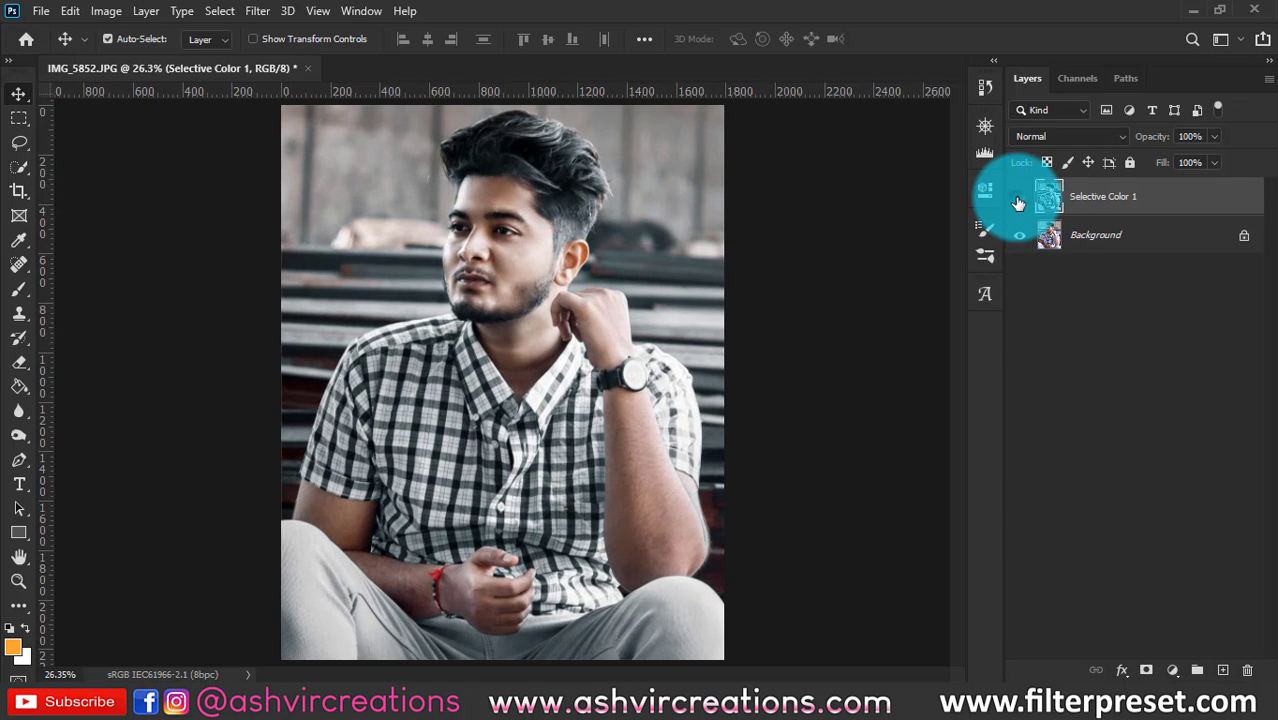
left_click(1018, 203)
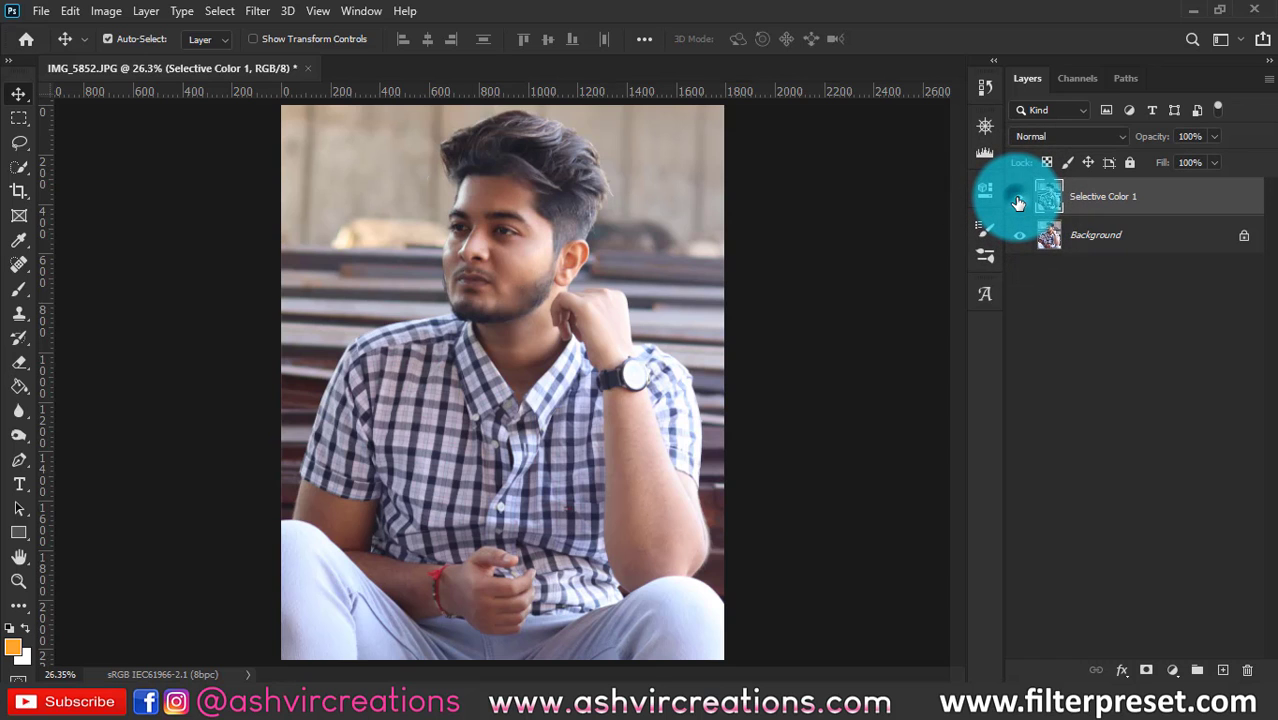
left_click(1018, 203)
left_click(1018, 203)
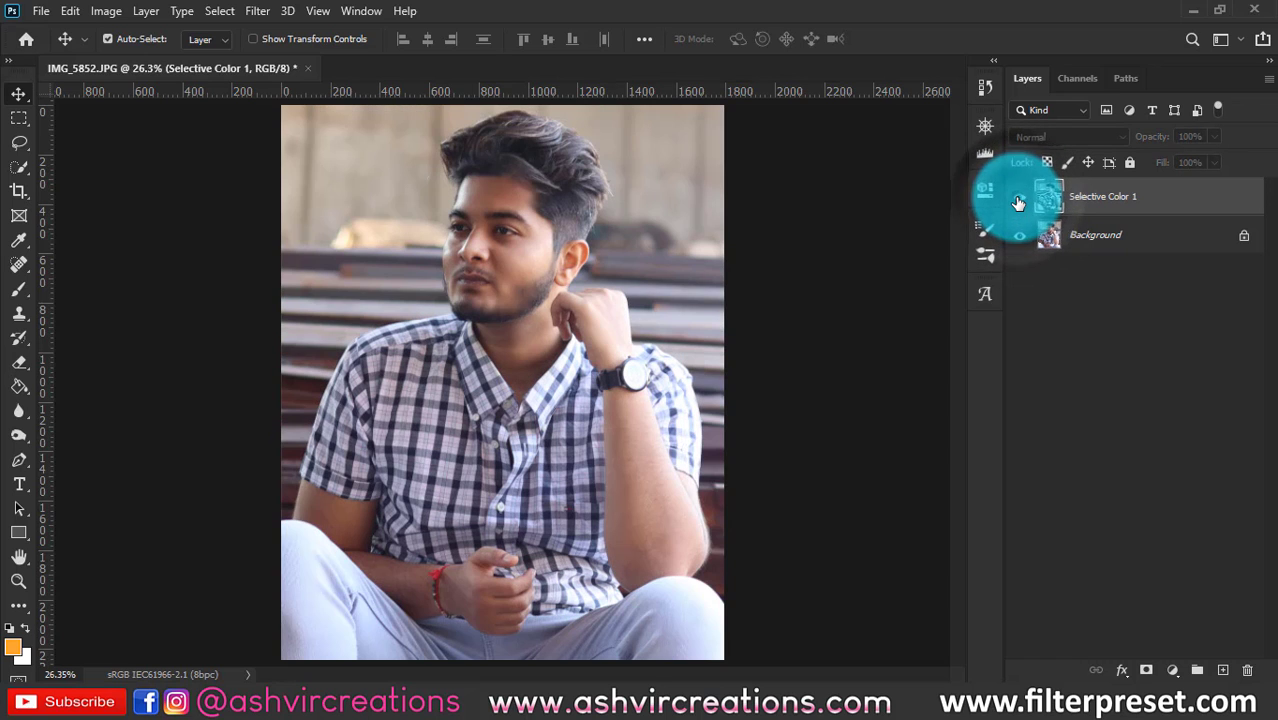
left_click(1018, 203)
left_click(1018, 203)
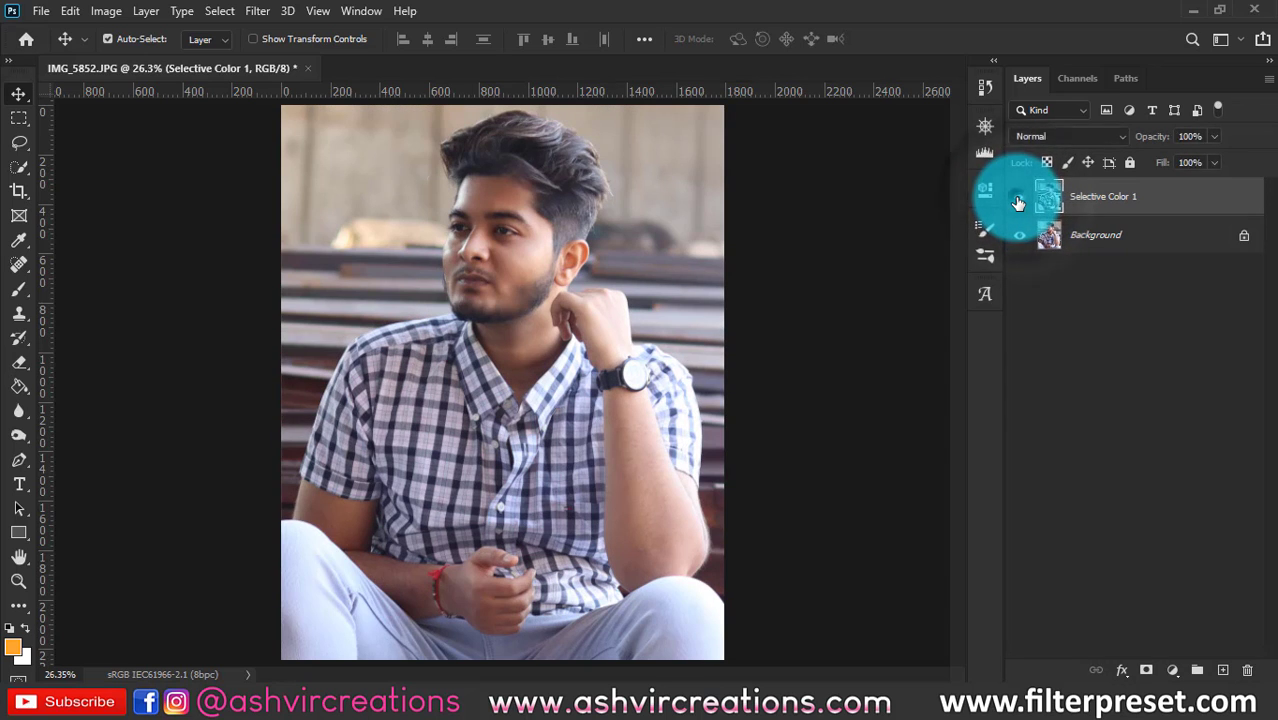
left_click(1018, 203)
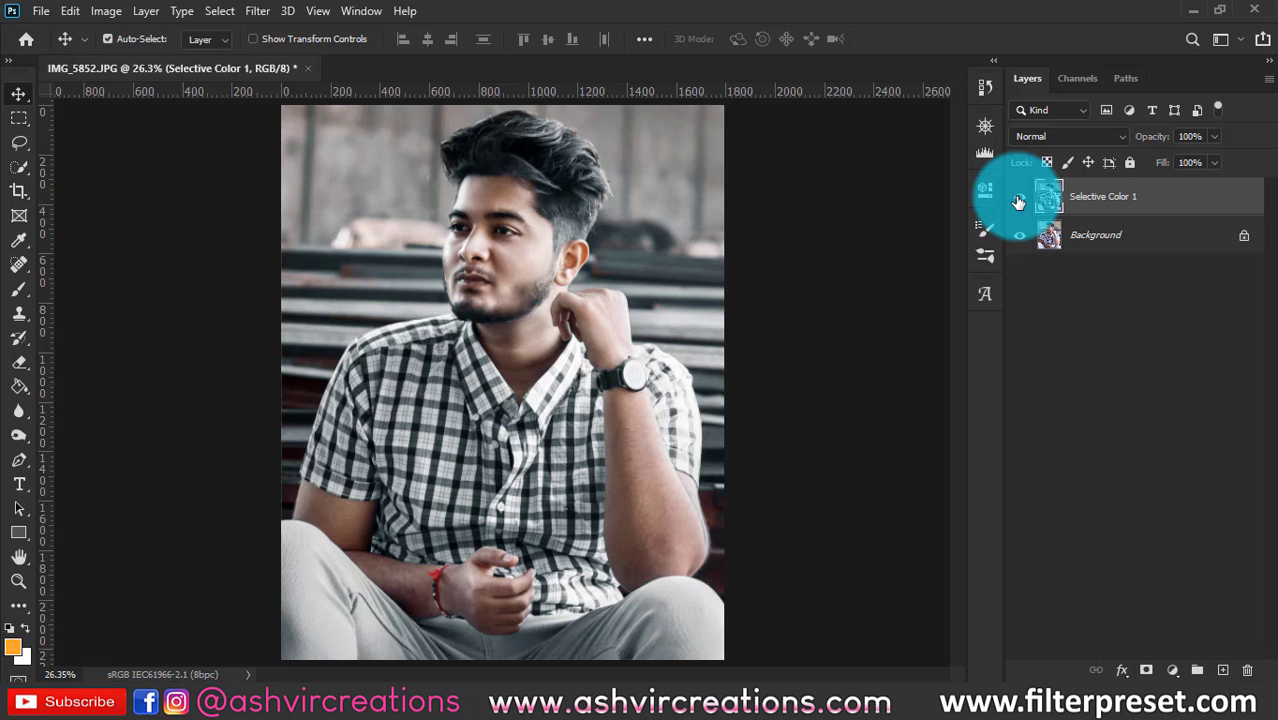
- Examine the face and hair close up, toggling the Selective Color 1 layer's visibility to compare the retouched skin with the original
scroll(540, 183, "up", 5)
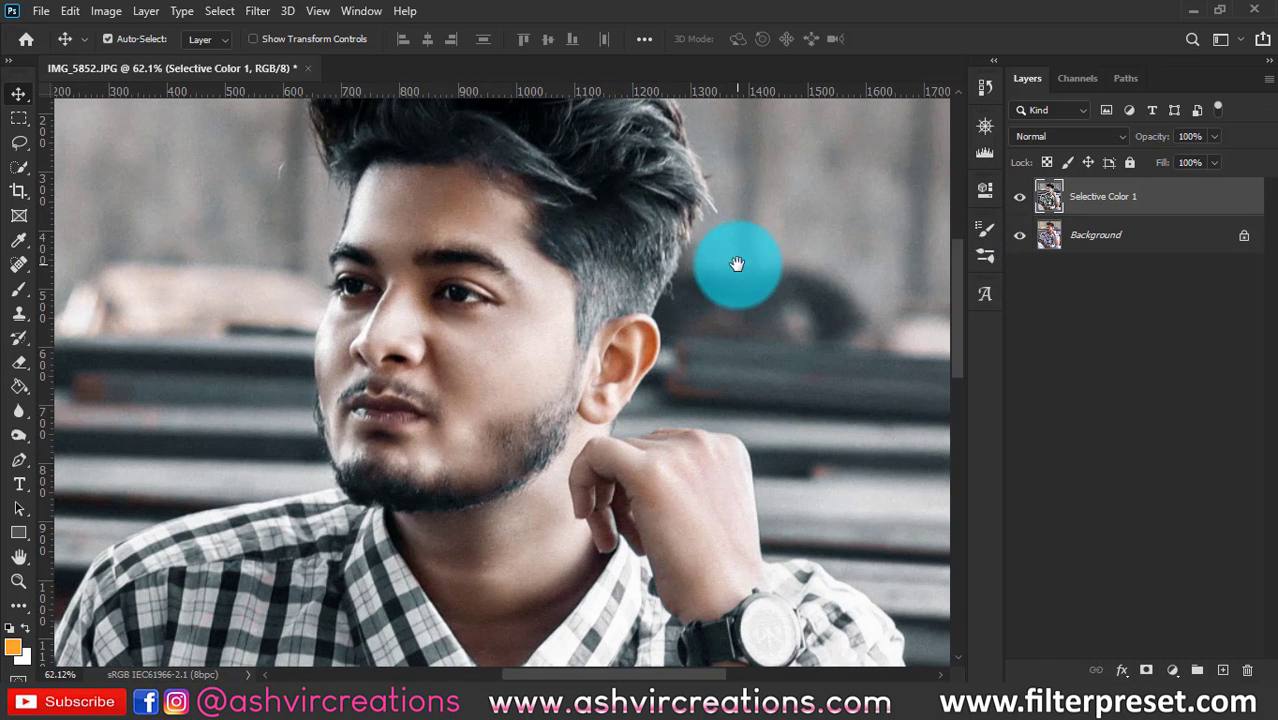
left_click_drag(736, 265, 710, 320)
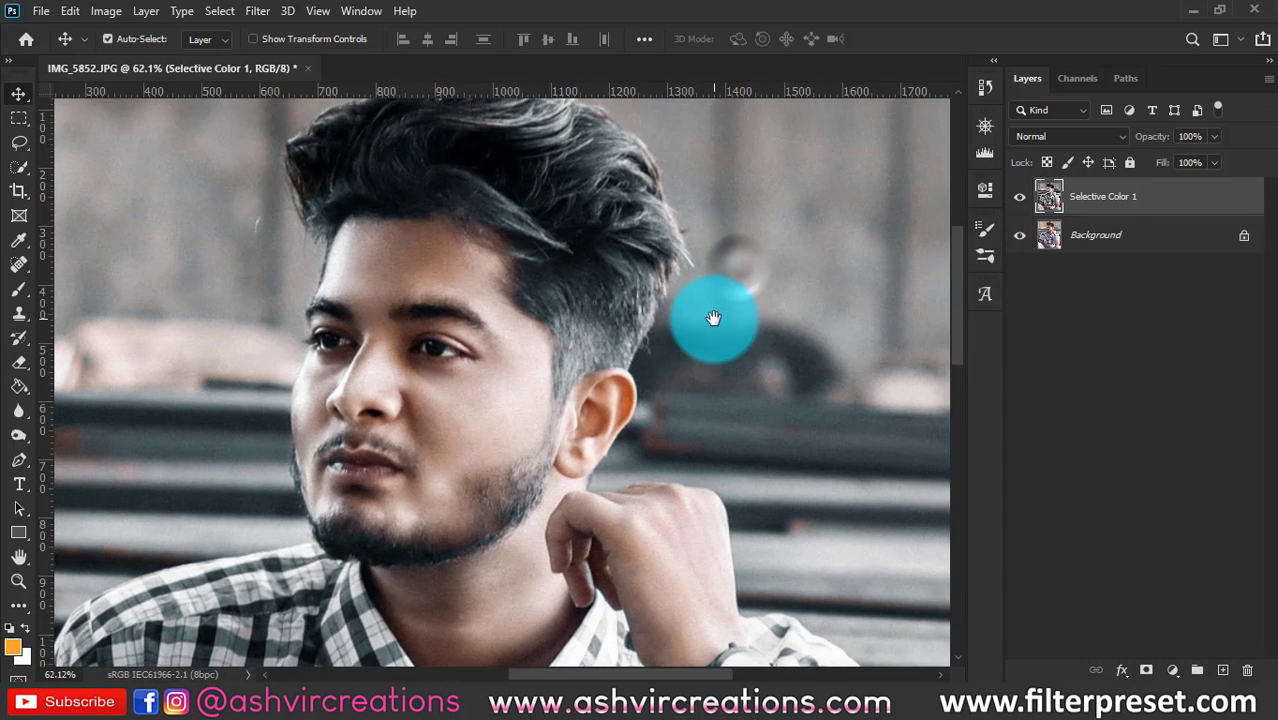
left_click(1030, 197)
left_click(1030, 197)
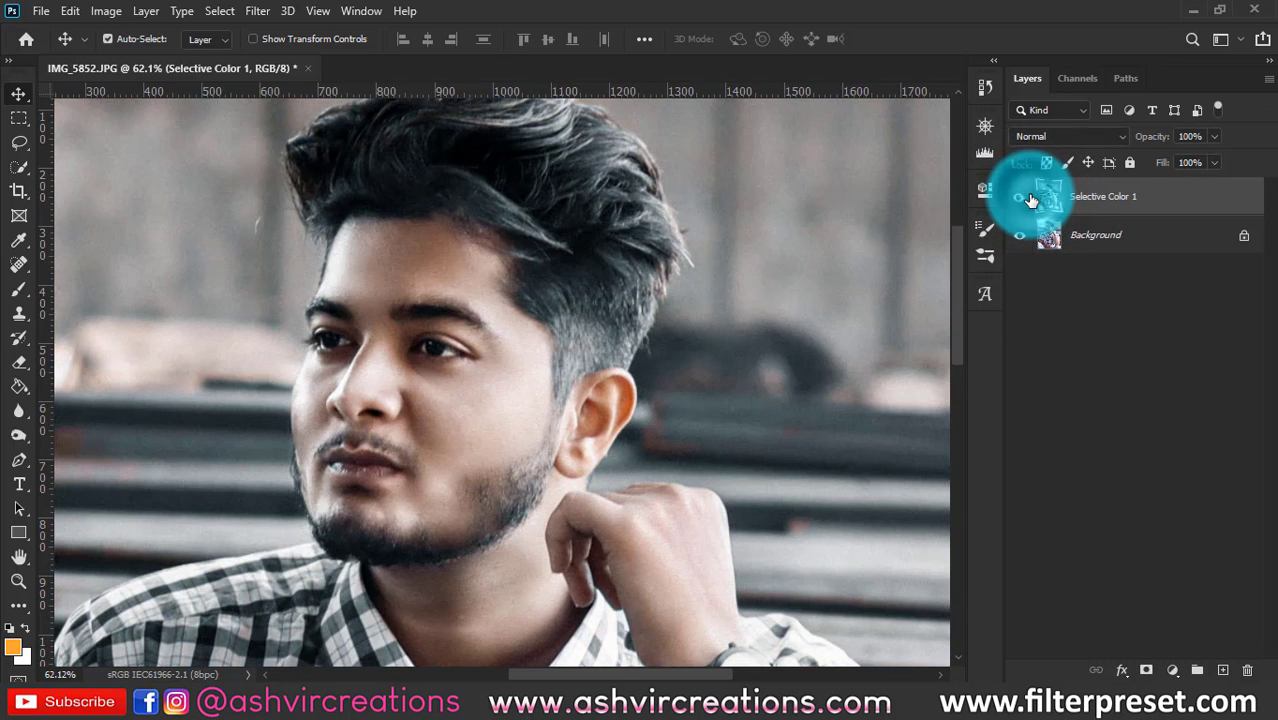
left_click(1030, 197)
left_click(1030, 197)
left_click(1030, 197)
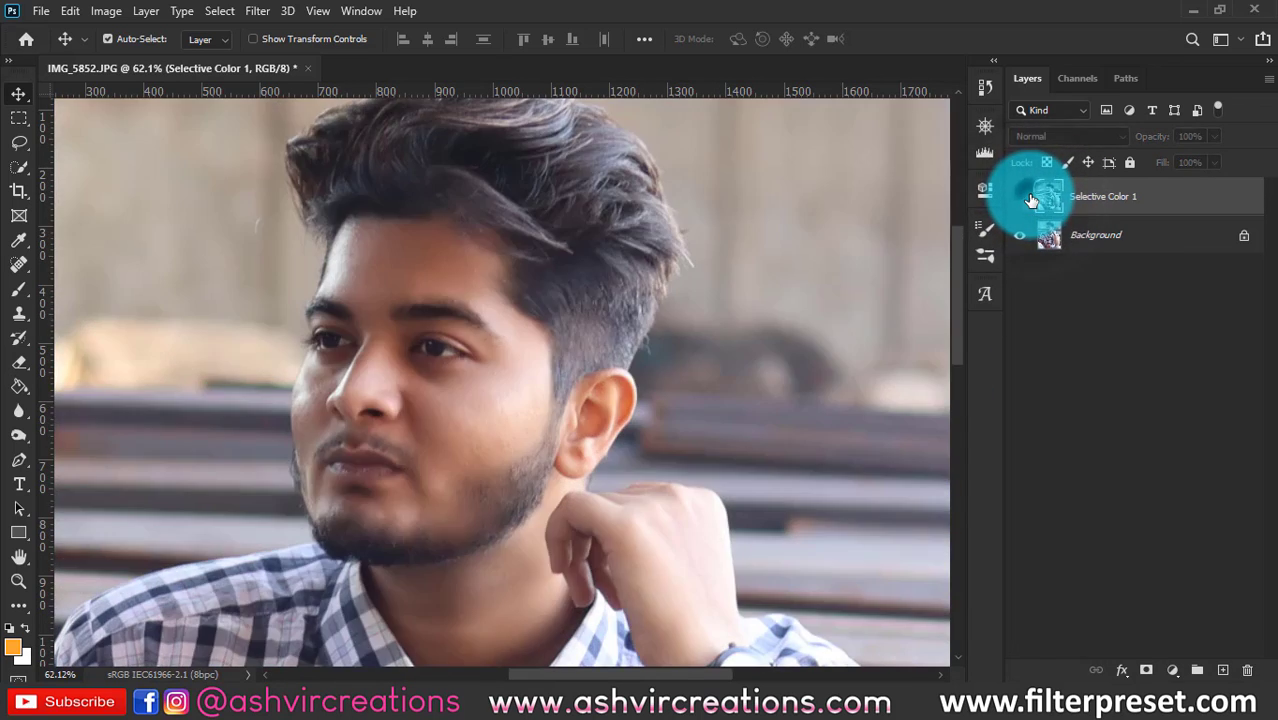
left_click(1030, 197)
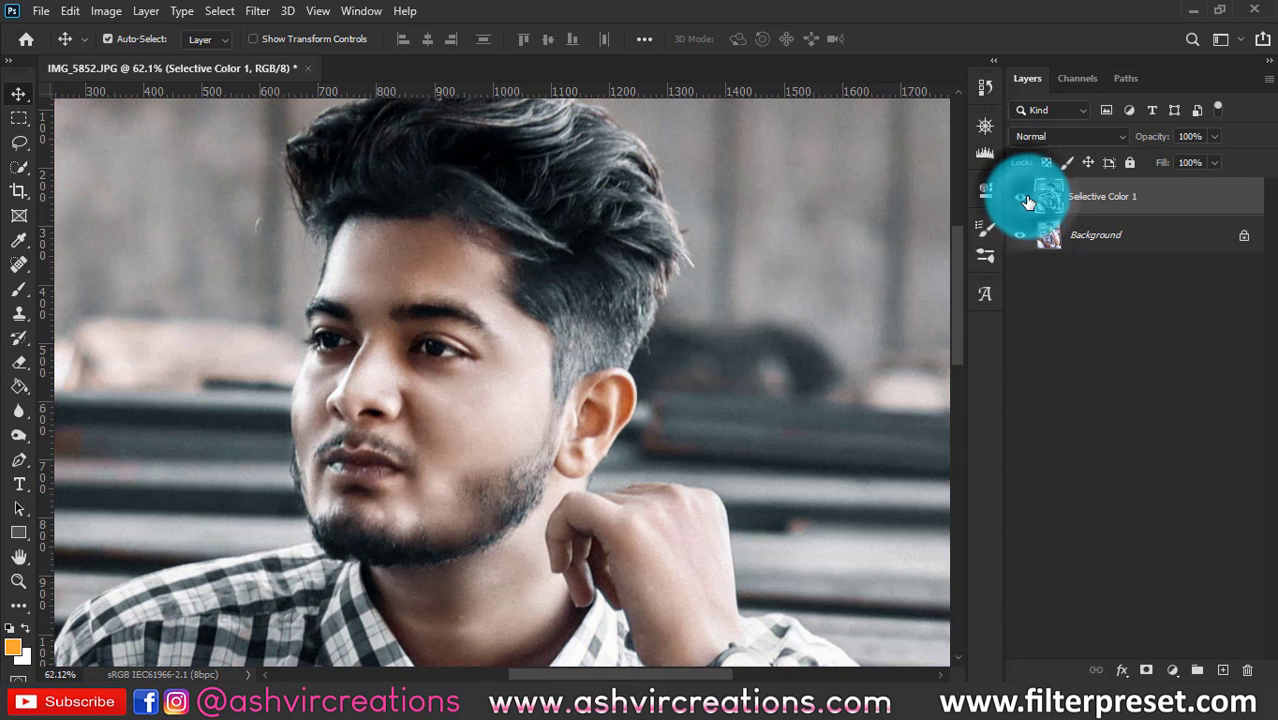
left_click(1030, 197)
left_click(1030, 197)
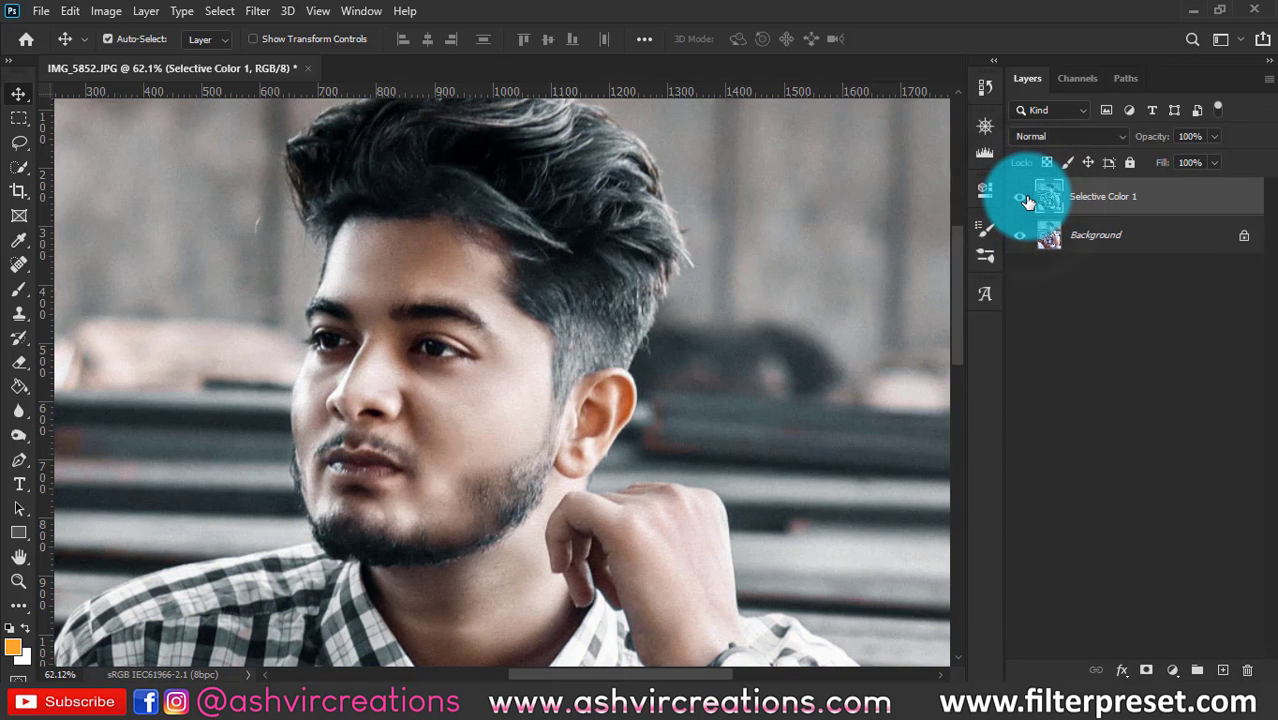
left_click(1030, 197)
left_click(1030, 197)
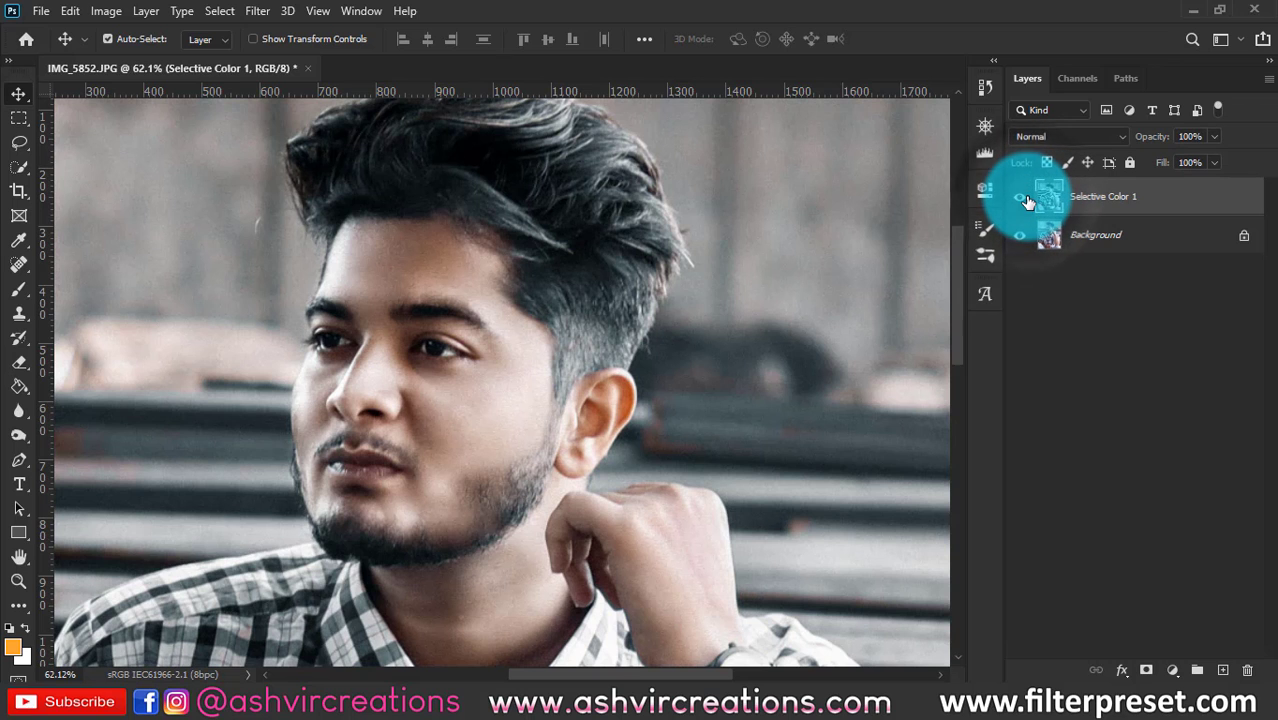
left_click(1030, 197)
left_click(1030, 197)
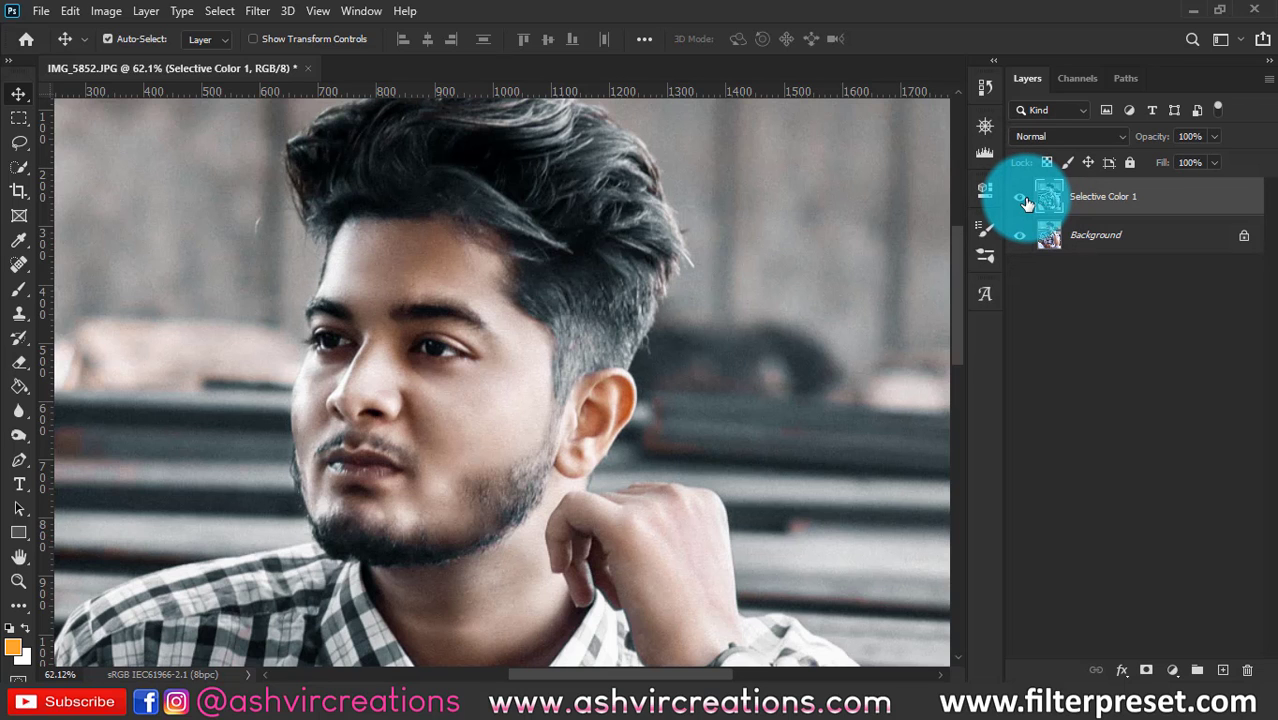
left_click(1021, 201)
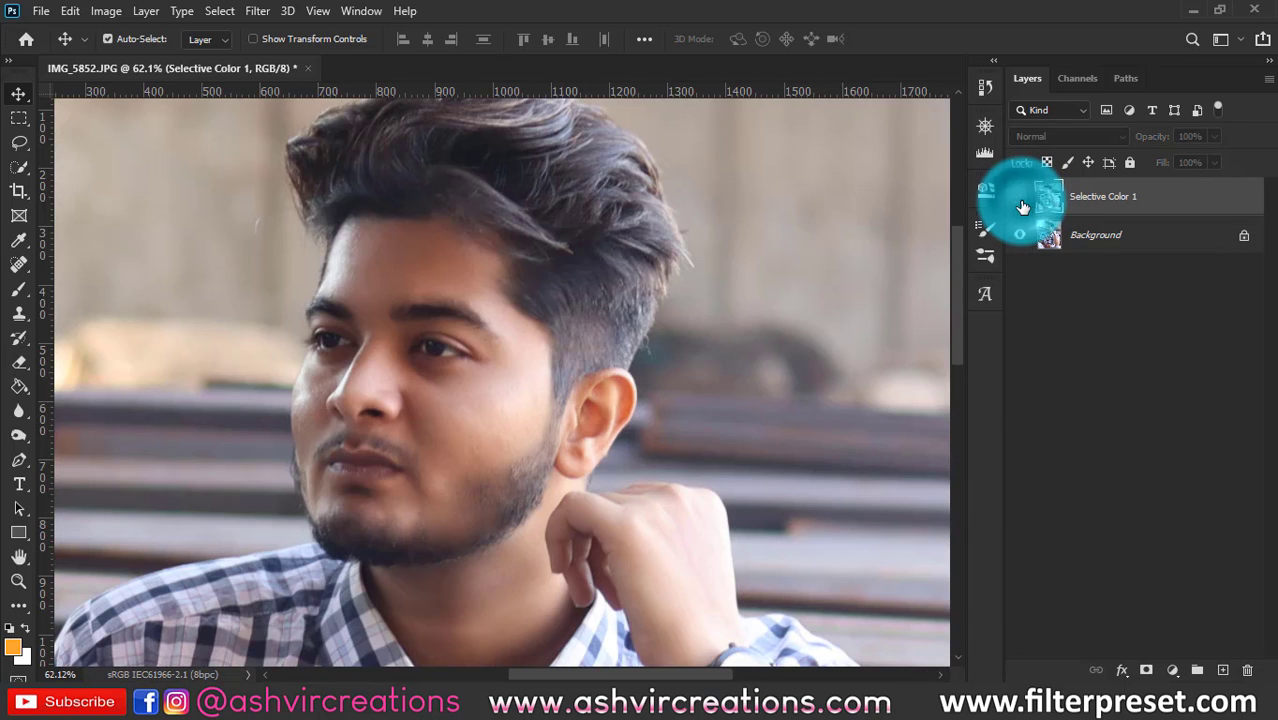
left_click(1021, 201)
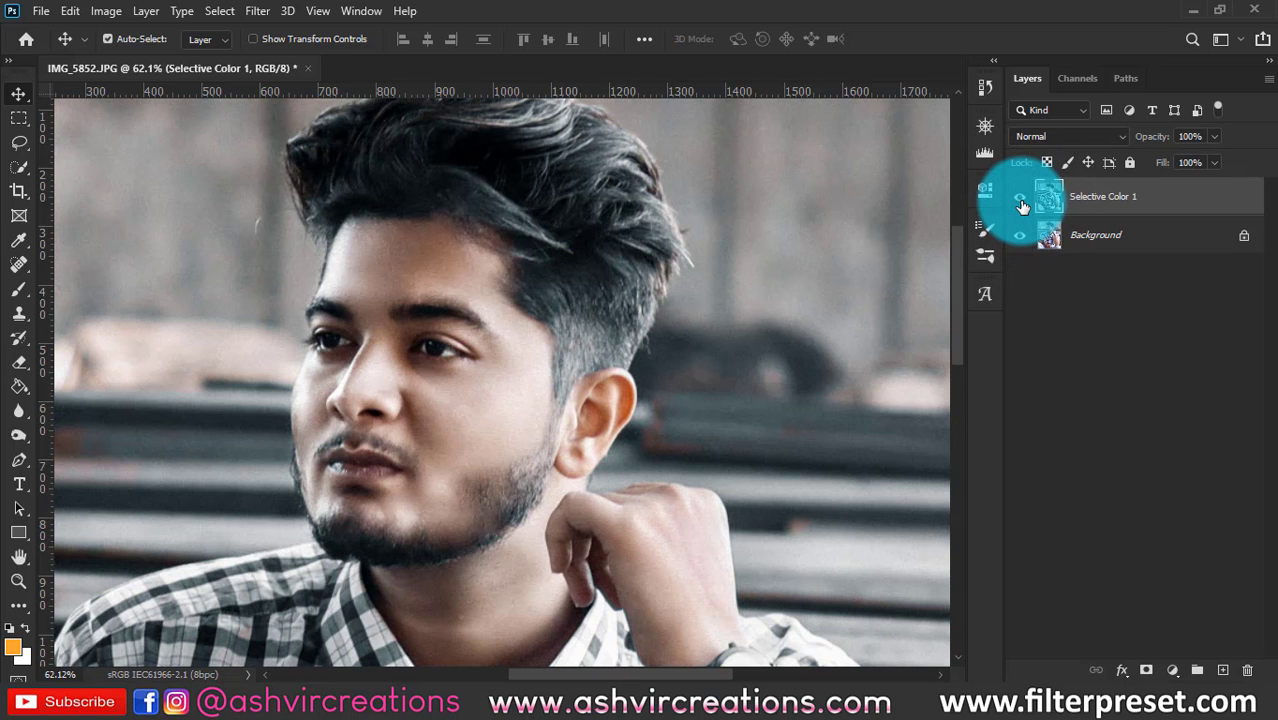
left_click(1021, 201)
left_click(1021, 201)
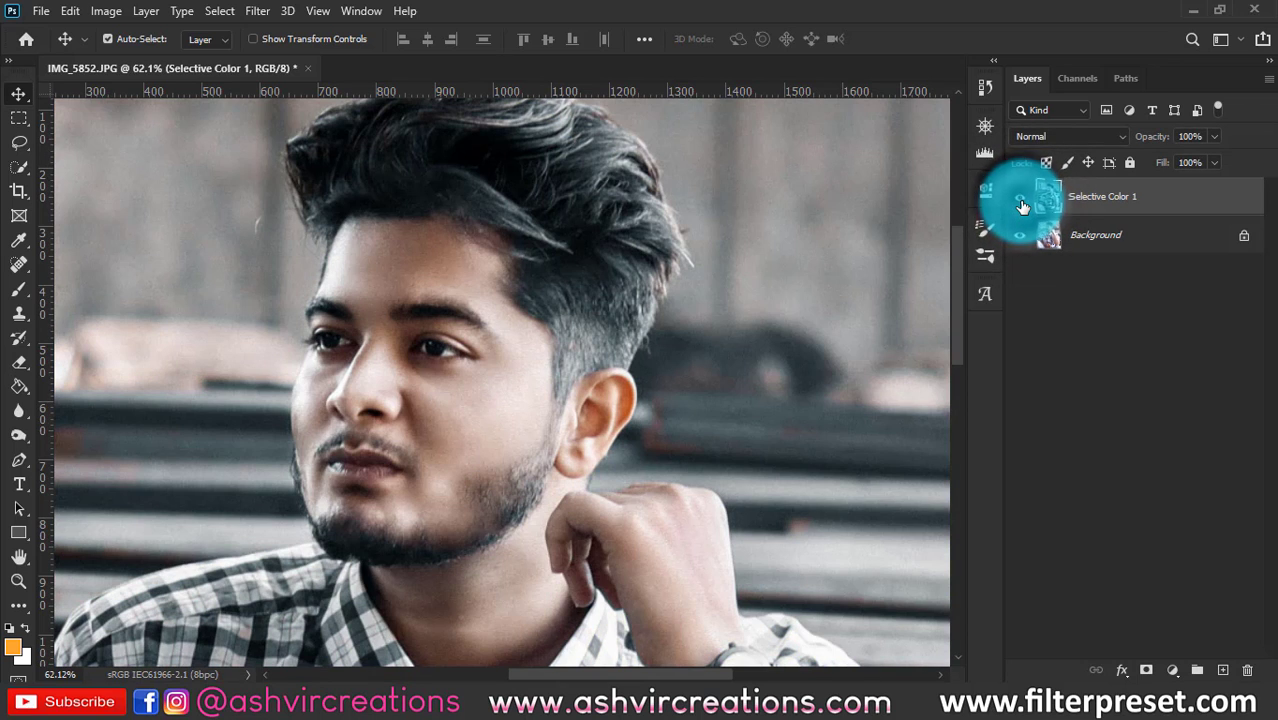
left_click(1021, 201)
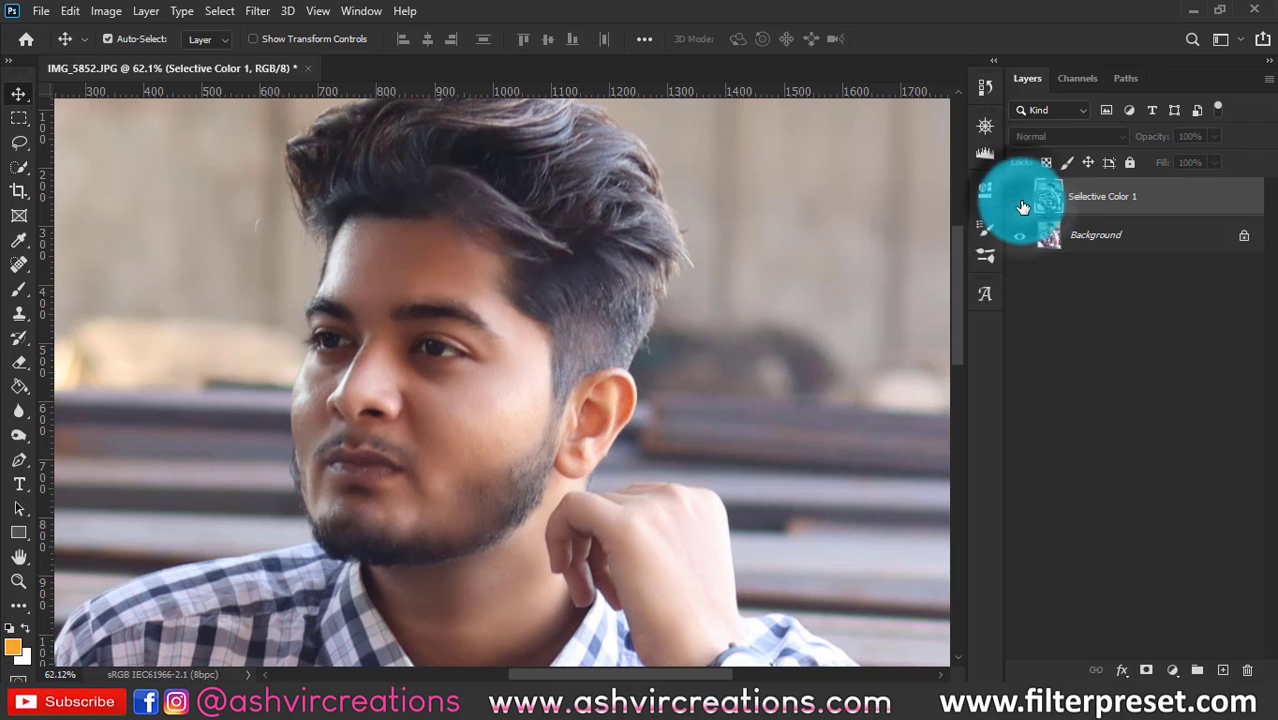
left_click(1021, 201)
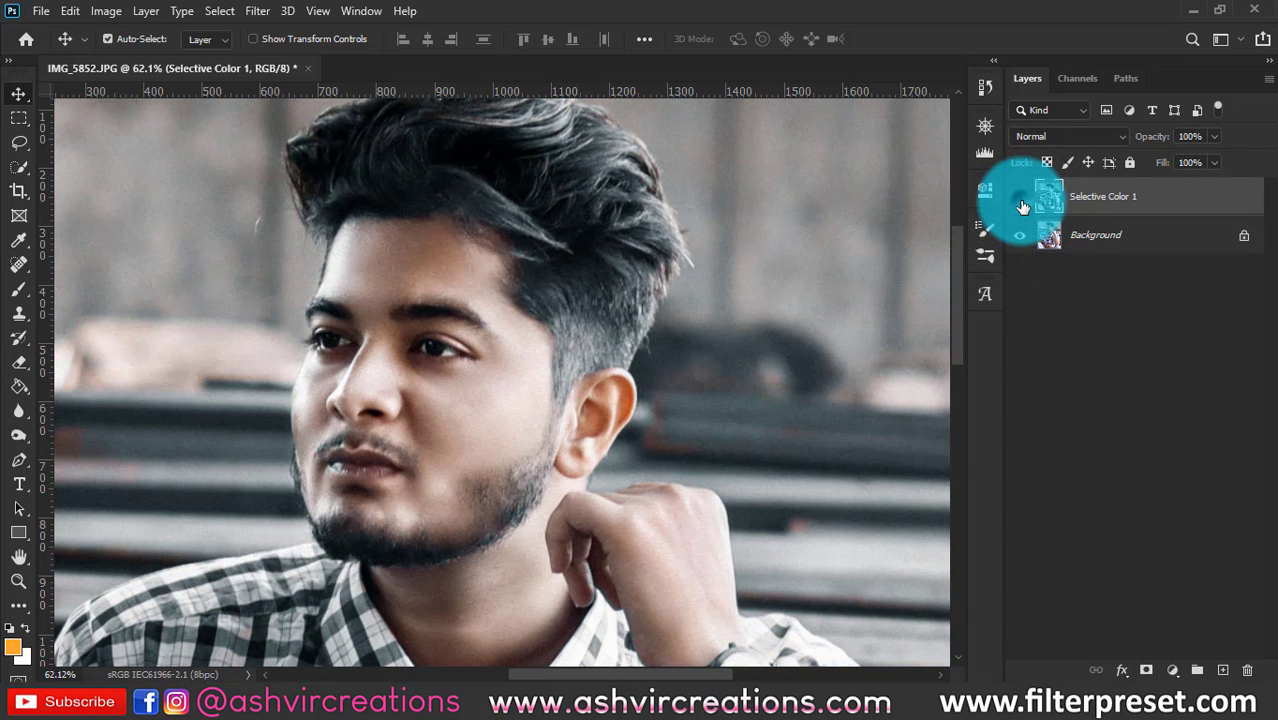
left_click(1021, 201)
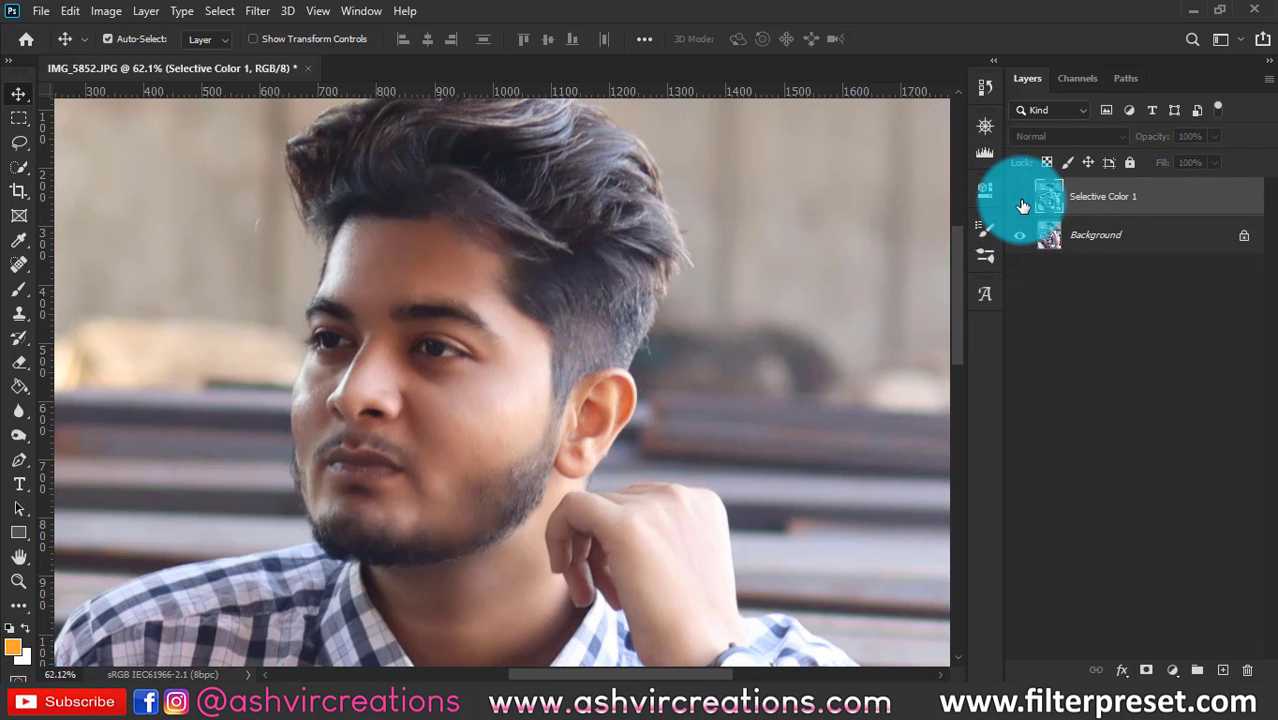
left_click(1021, 201)
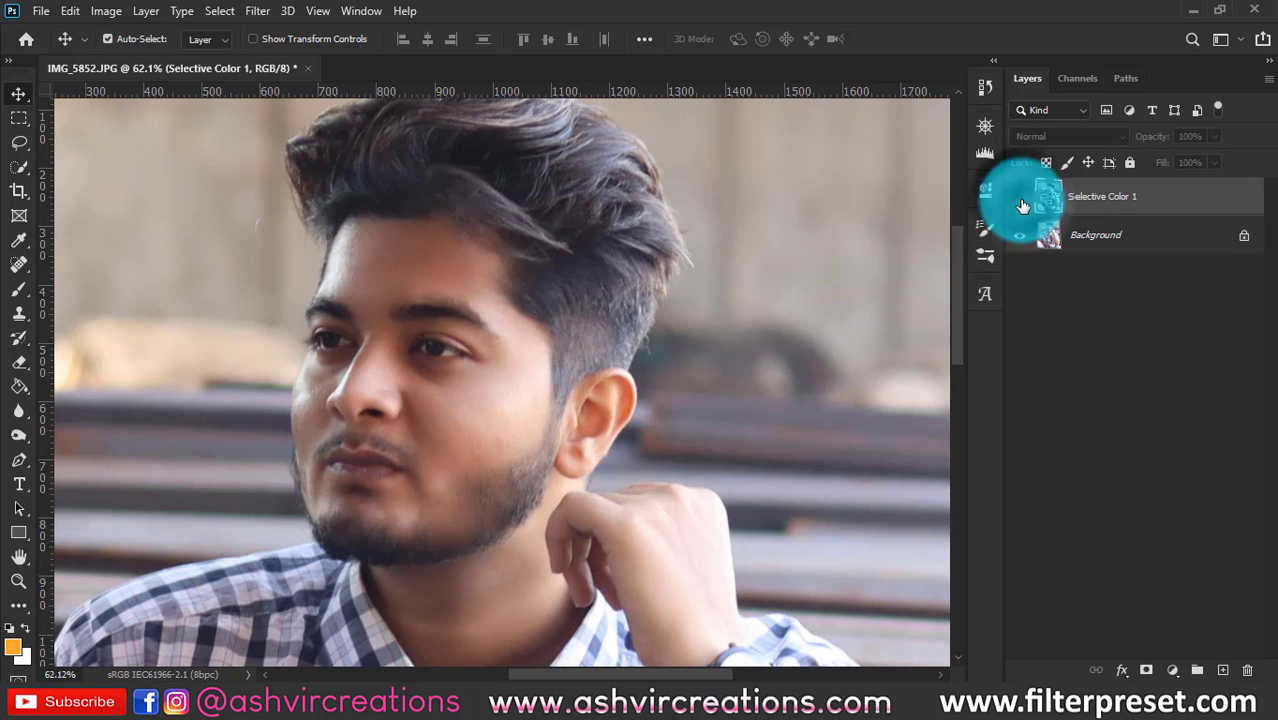
left_click(1021, 201)
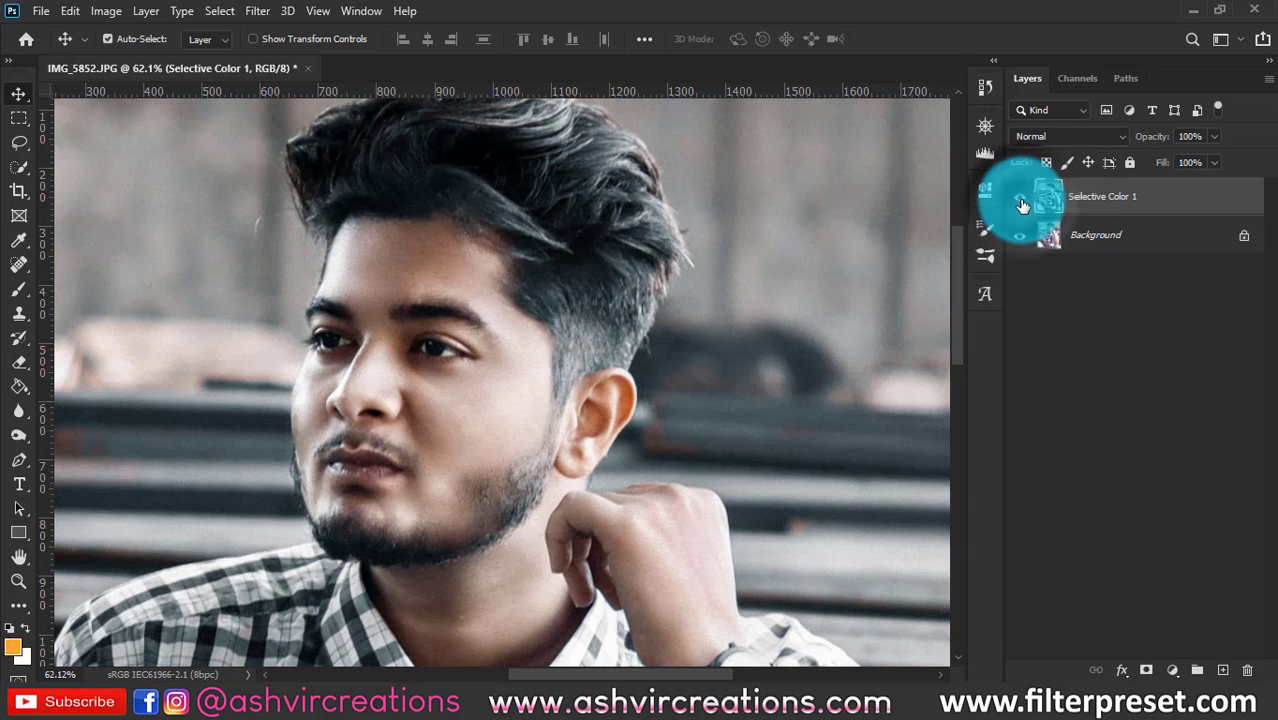
left_click(1021, 201)
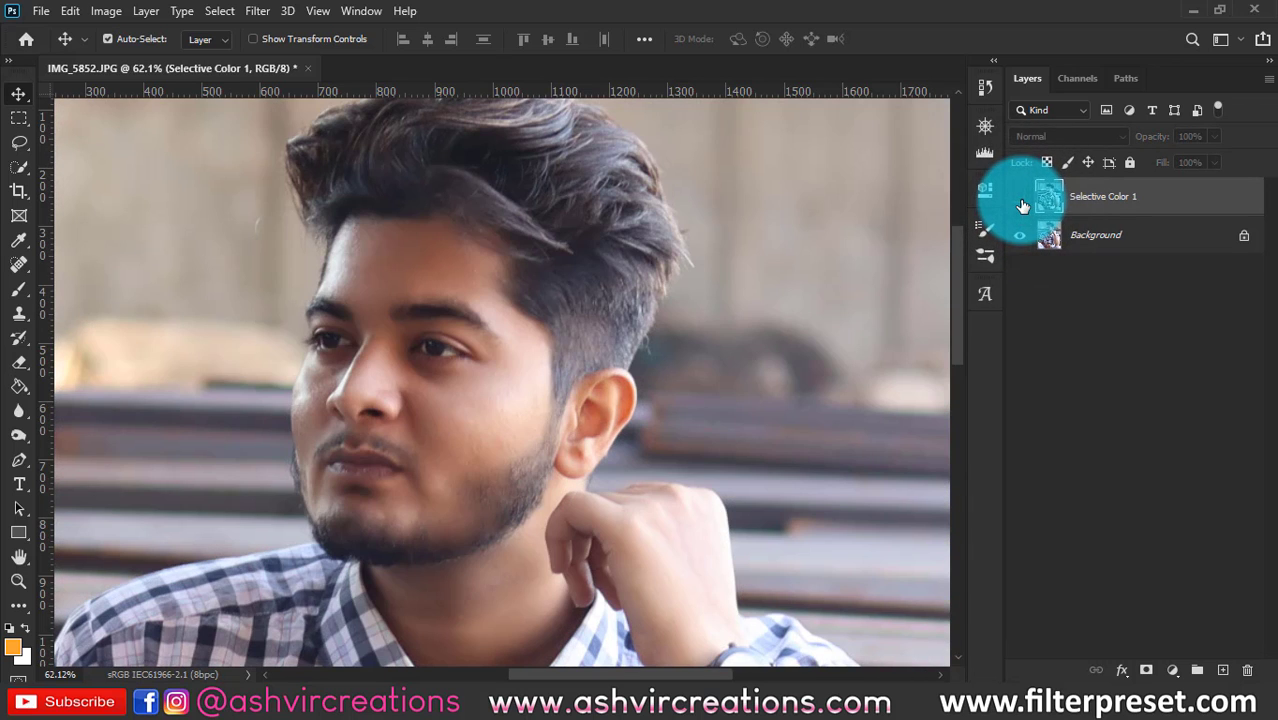
left_click(1021, 201)
left_click(1021, 201)
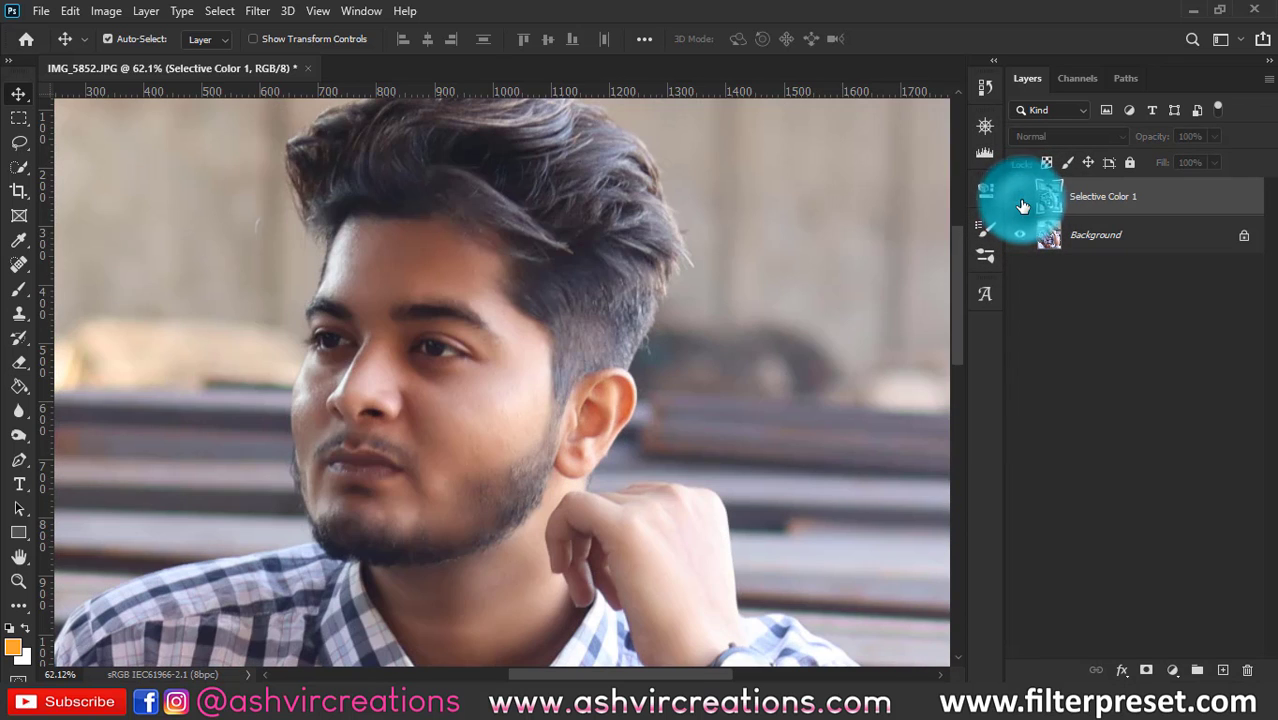
left_click(1021, 201)
- Inspect the head and upper body with the Selective Color 1 layer hidden and shown to compare the overall toning and contrast
left_click_drag(822, 386, 822, 372)
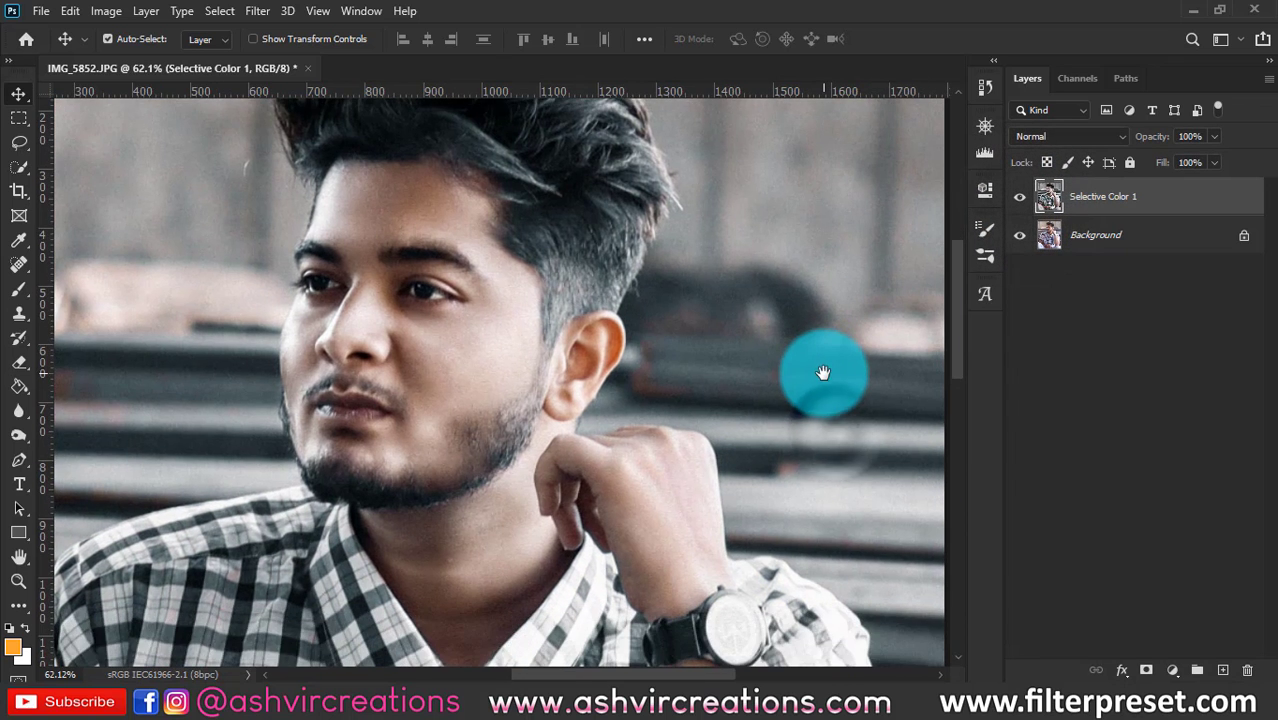
scroll(823, 373, "down", 3)
left_click_drag(820, 317, 817, 346)
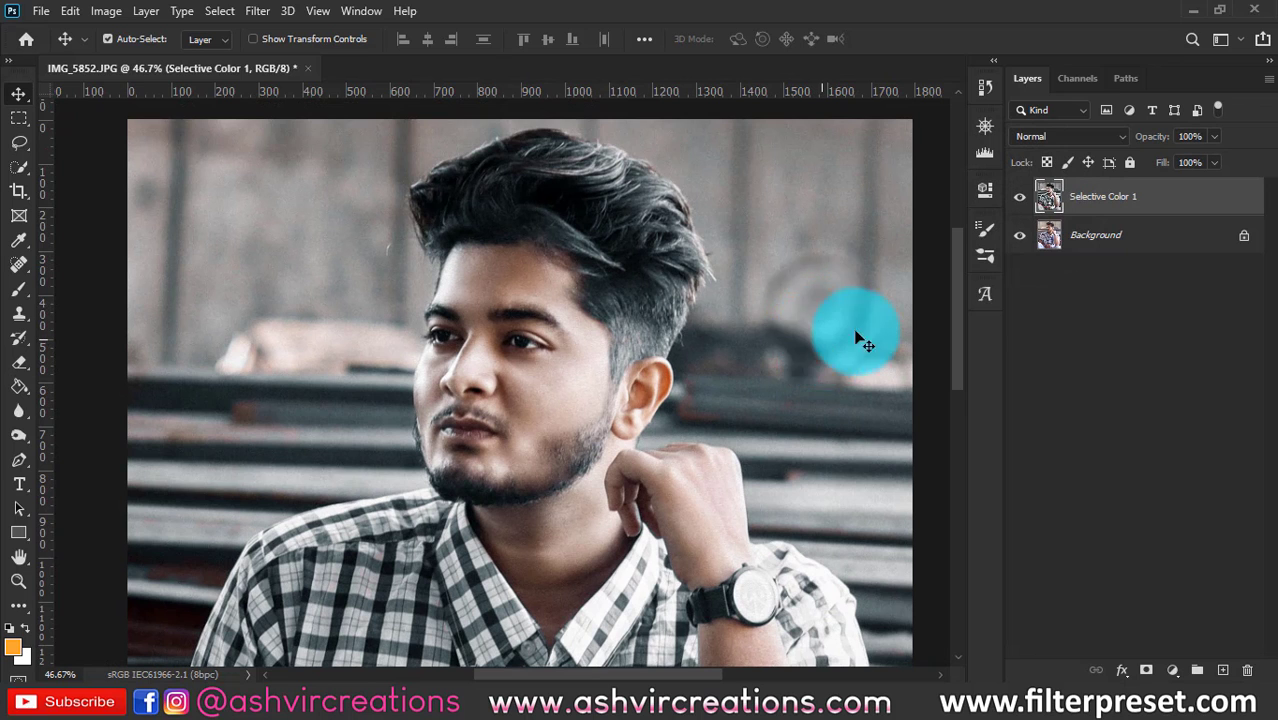
left_click(1021, 196)
left_click(1021, 196)
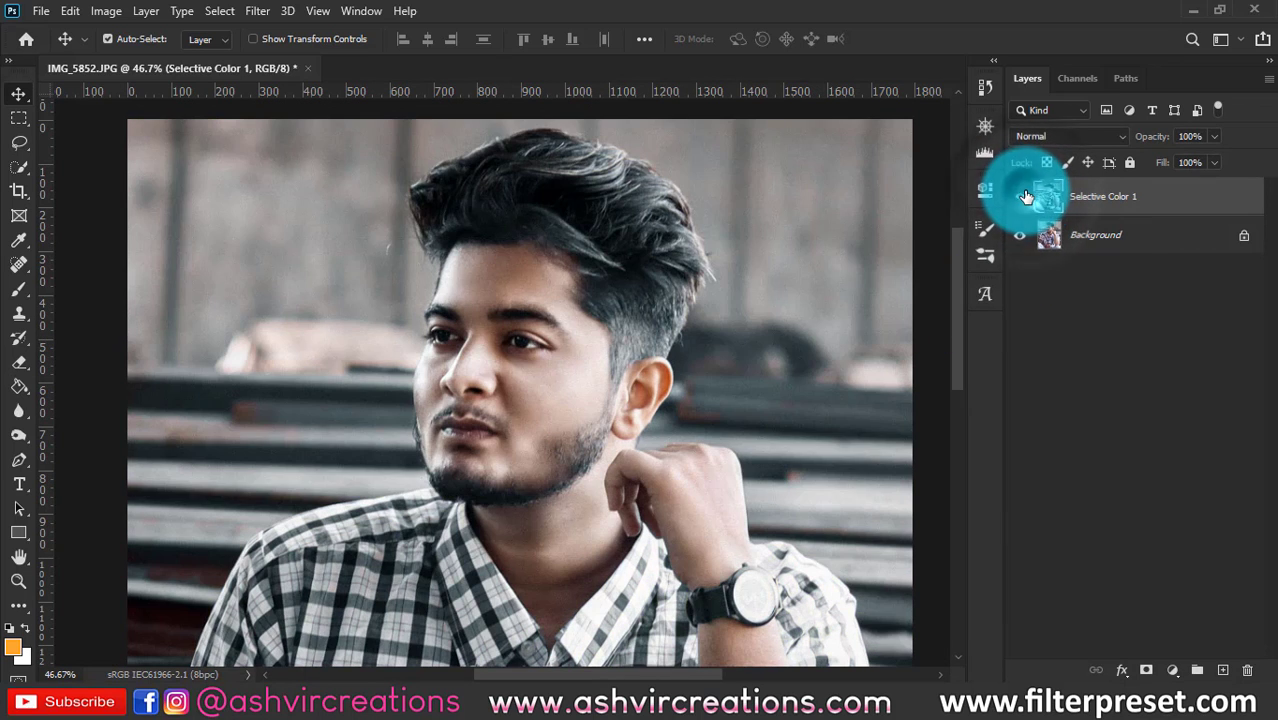
left_click_drag(849, 496, 809, 413)
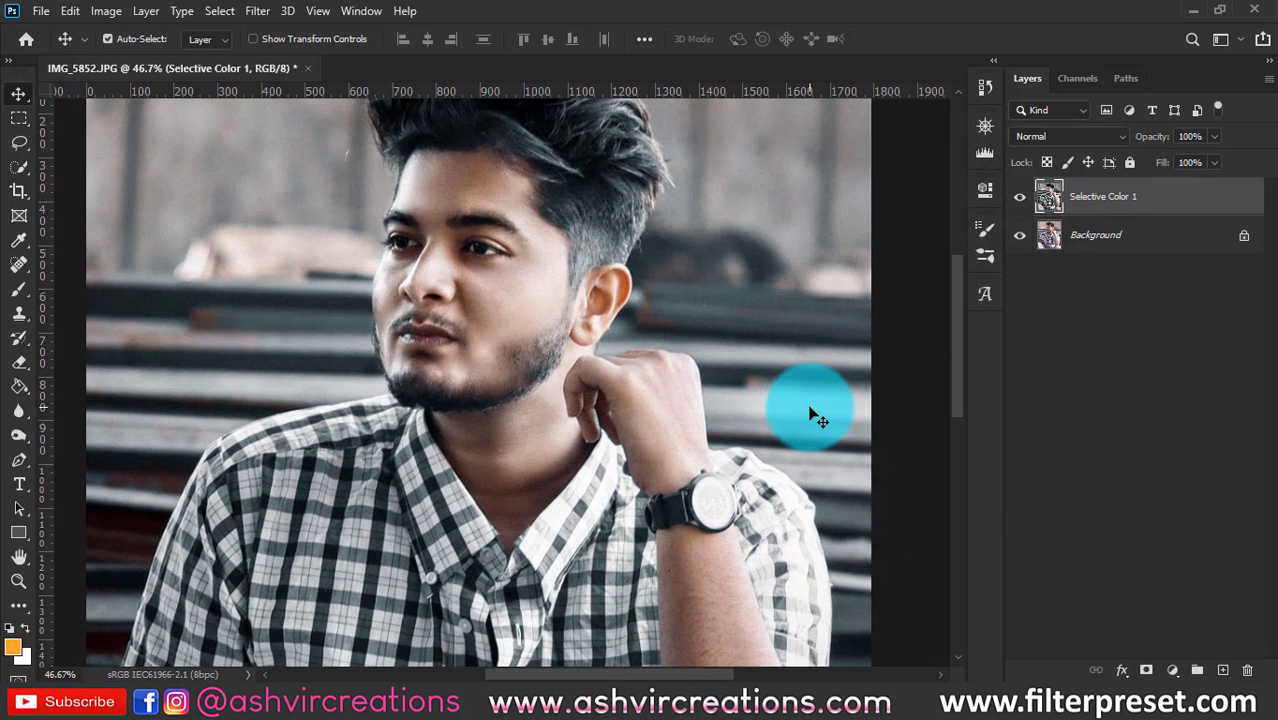
scroll(808, 410, "down", 3)
scroll(656, 214, "up", 4)
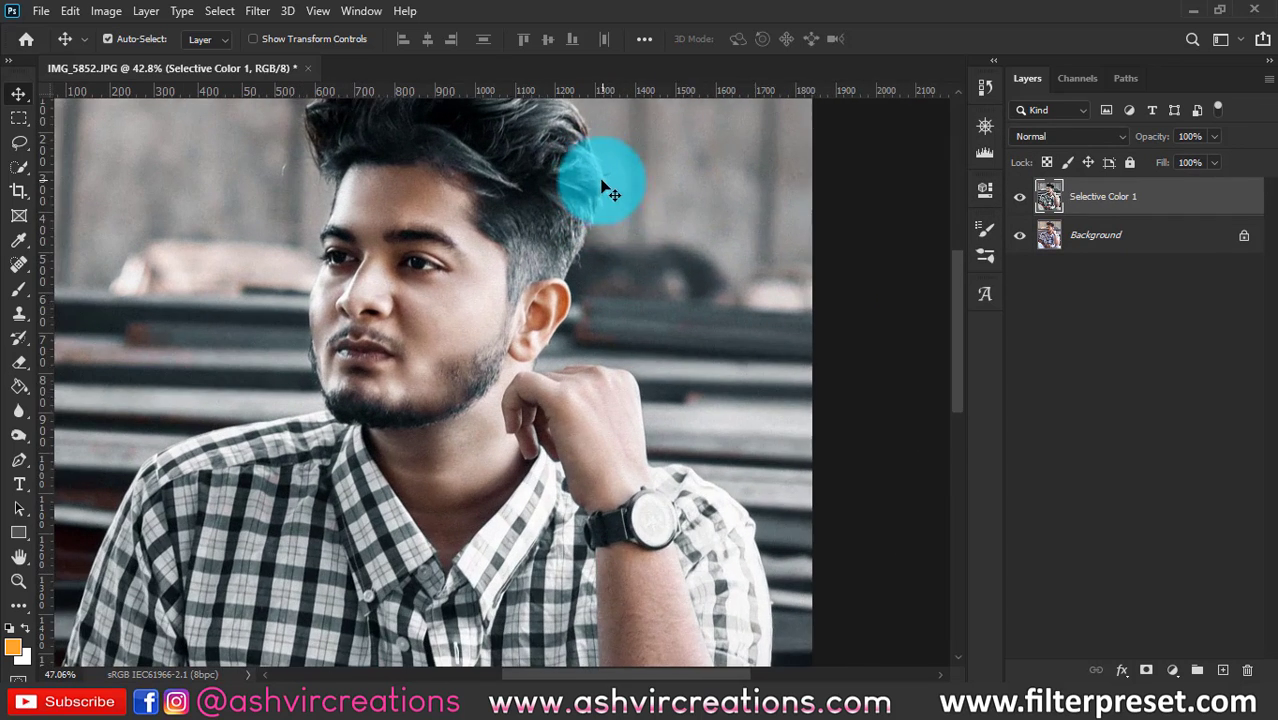
scroll(699, 308, "down", 2)
left_click(1021, 200)
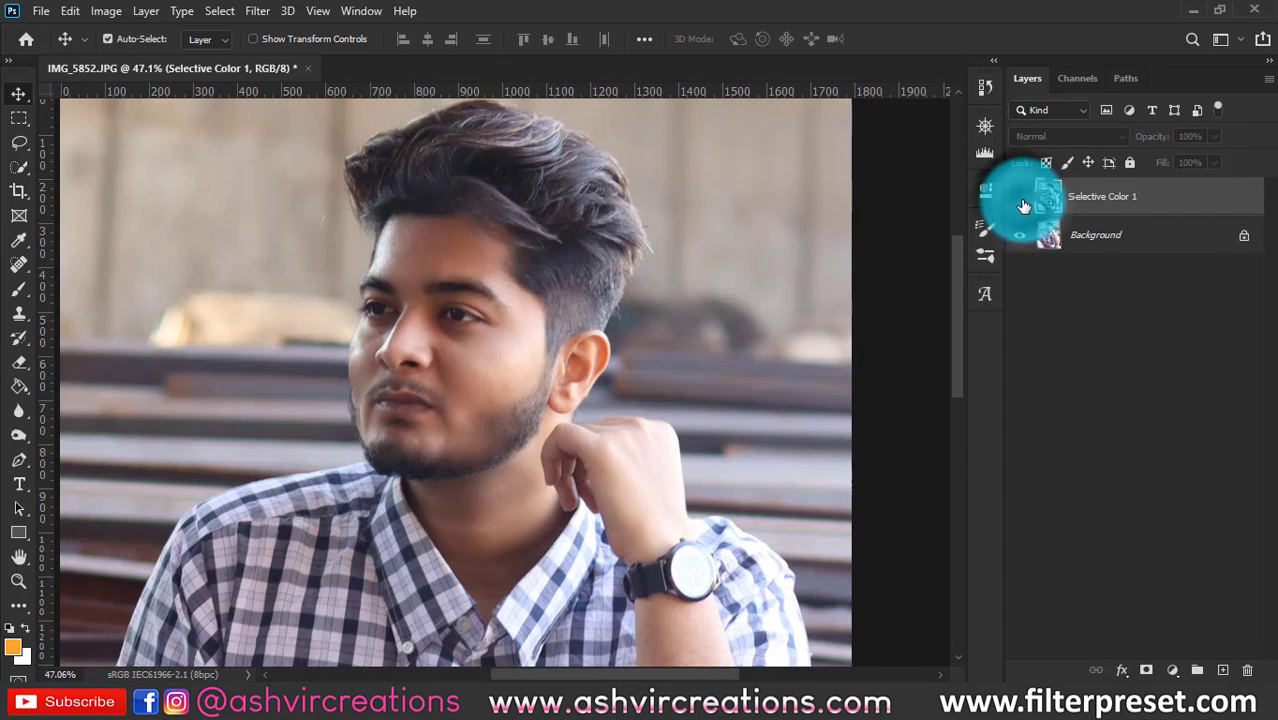
left_click(1021, 200)
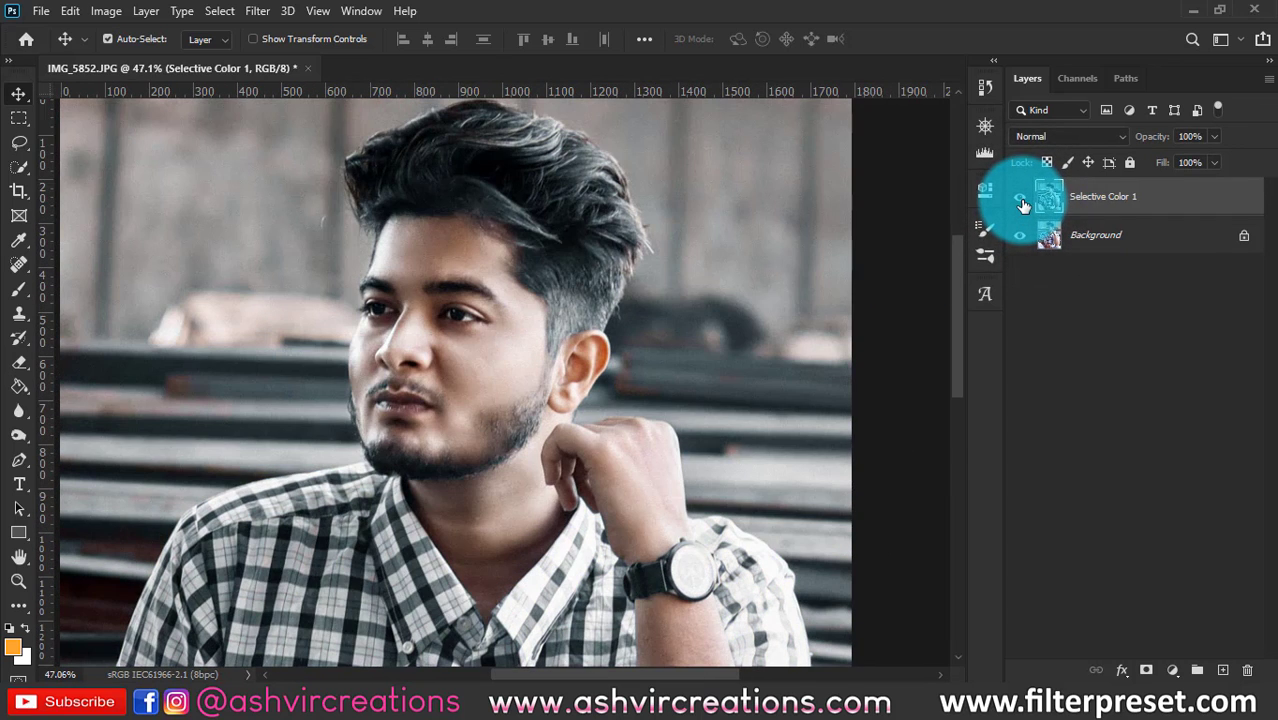
left_click(1021, 200)
left_click(1021, 200)
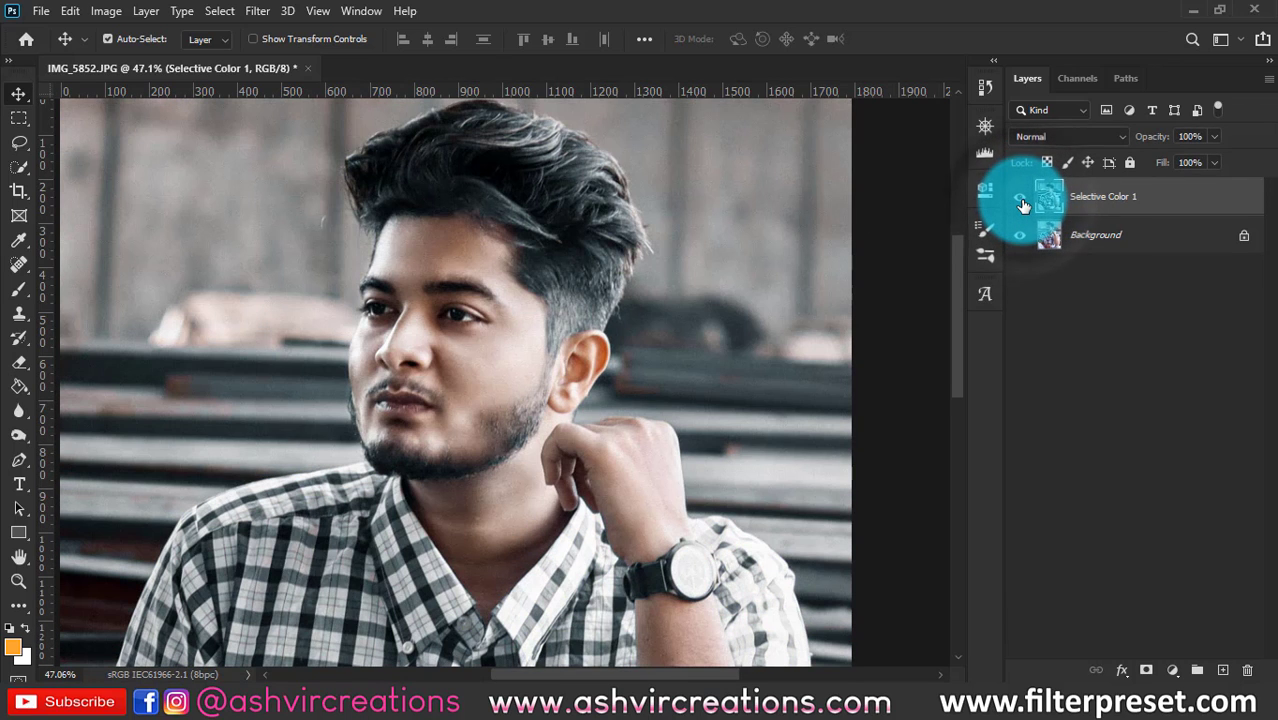